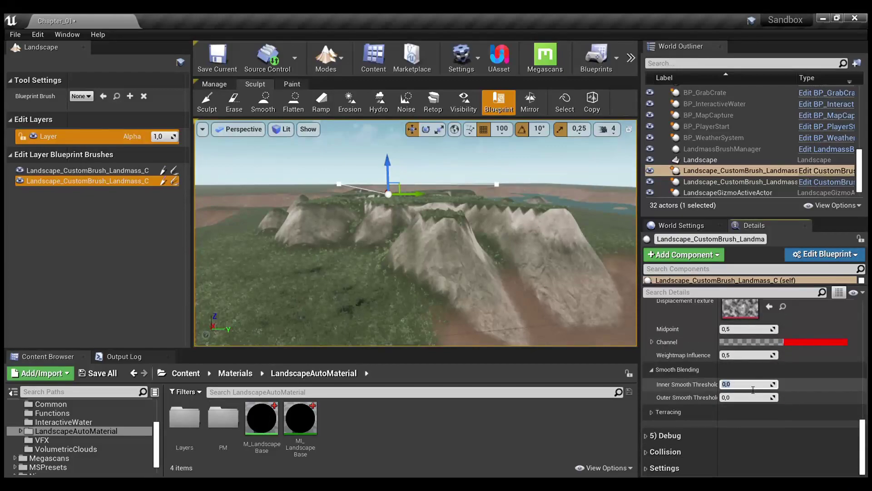
# Set the selected landmass brush's Inner Smooth Threshold to 512 and its Curl 1 Strength to 0,2
pyautogui.write('512')
pyautogui.press('Return')
pyautogui.moveTo(415, 233)
pyautogui.mouseDown(button='right')
pyautogui.moveTo(415, 241)
pyautogui.moveTo(415, 229)
pyautogui.mouseUp(button='right')
pyautogui.scroll(-5, 741, 363)
pyautogui.click(742, 355)
pyautogui.write('0,2')
pyautogui.press('Return')
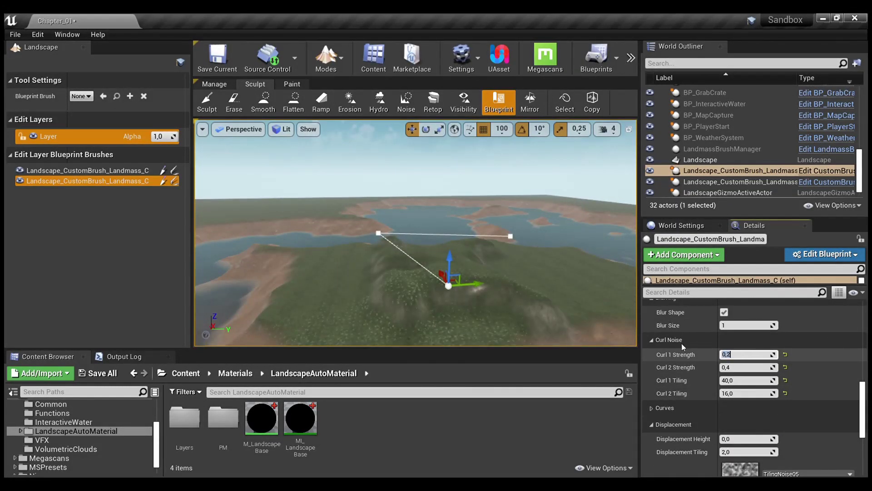
# Reshape the selected landmass brush by moving its three spline points outward across the grassy hill
pyautogui.click(378, 233)
pyautogui.moveTo(404, 233); pyautogui.dragTo(440, 231)
pyautogui.click(450, 286)
pyautogui.moveTo(480, 284); pyautogui.dragTo(361, 292)
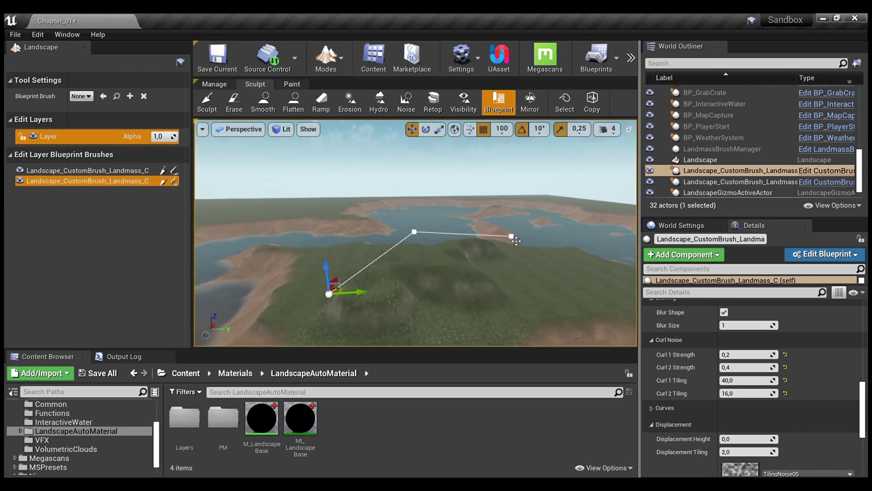
pyautogui.click(511, 236)
pyautogui.moveTo(495, 229); pyautogui.dragTo(571, 263)
pyautogui.moveTo(509, 273); pyautogui.dragTo(509, 284, button='right')
pyautogui.moveTo(557, 280); pyautogui.dragTo(630, 282)
pyautogui.moveTo(589, 272); pyautogui.dragTo(558, 236)
pyautogui.moveTo(558, 236)
pyautogui.mouseDown(button='right')
pyautogui.moveTo(552, 282)
pyautogui.moveTo(552, 250)
pyautogui.mouseUp(button='right')
# Duplicate the second landmass brush as an Additive brush with Cap Shape disabled
pyautogui.click(82, 181)
pyautogui.hotkey('ctrl', 'w')
pyautogui.scroll(6, 724, 336)
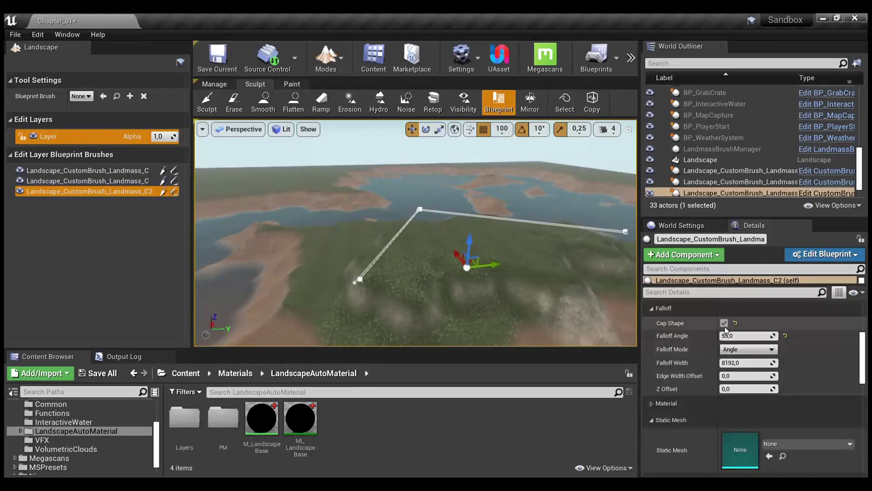
pyautogui.click(724, 323)
pyautogui.scroll(2, 738, 354)
pyautogui.click(748, 330)
pyautogui.click(739, 366)
# Move the additive landmass brush along the hill and raise it to form a mountain
pyautogui.moveTo(500, 264); pyautogui.dragTo(274, 269)
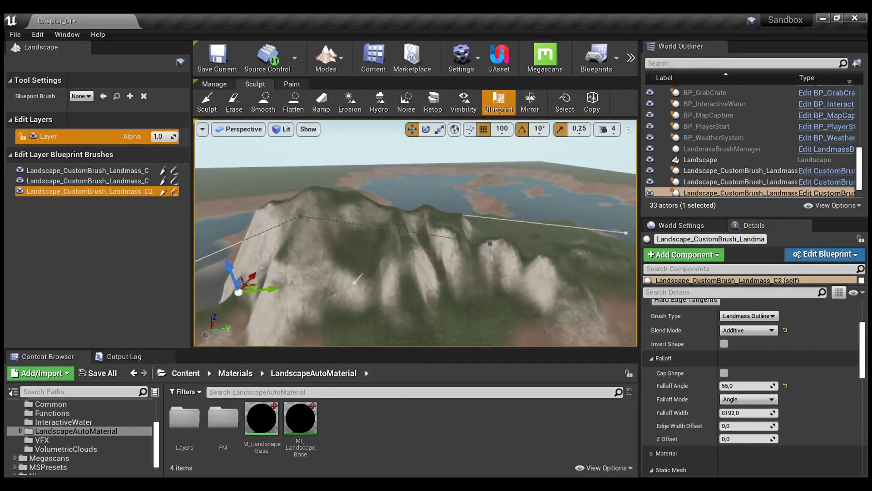
pyautogui.moveTo(273, 269); pyautogui.dragTo(190, 300, button='right')
pyautogui.moveTo(419, 192); pyautogui.dragTo(456, 190)
pyautogui.moveTo(457, 191)
pyautogui.mouseDown(button='right')
pyautogui.moveTo(518, 164)
pyautogui.moveTo(459, 159)
pyautogui.mouseUp(button='right')
pyautogui.moveTo(366, 200); pyautogui.dragTo(366, 175)
pyautogui.moveTo(367, 175)
pyautogui.mouseDown(button='right')
pyautogui.moveTo(366, 152)
pyautogui.moveTo(350, 152)
pyautogui.mouseUp(button='right')
# Set the additive brush's Falloff Angle to 45 and lower the brush slightly
pyautogui.click(738, 387)
pyautogui.write('45')
pyautogui.press('Return')
pyautogui.moveTo(397, 159); pyautogui.dragTo(399, 180)
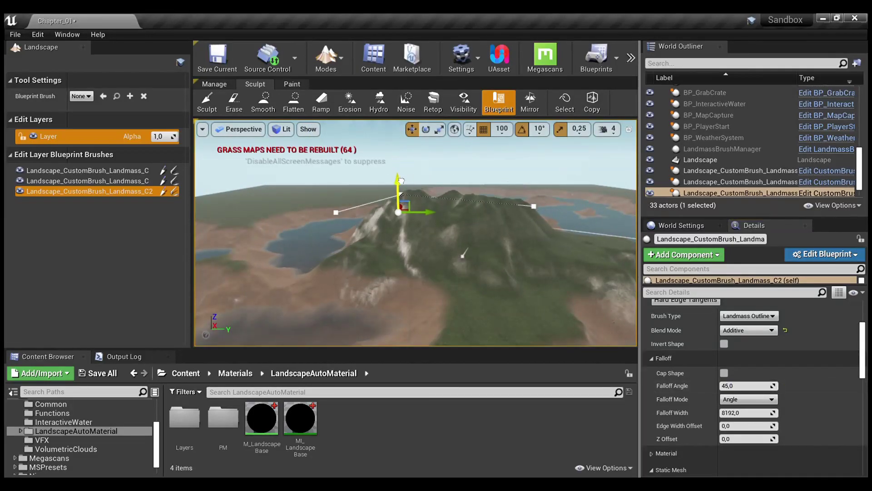
# Duplicate the additive landmass brush, then shift the copy along the ridge and raise it into a higher peak
pyautogui.moveTo(399, 179); pyautogui.dragTo(455, 181, button='right')
pyautogui.hotkey('ctrl', 'w')
pyautogui.moveTo(352, 207); pyautogui.dragTo(532, 207)
pyautogui.moveTo(501, 181); pyautogui.dragTo(477, 143)
pyautogui.moveTo(477, 143); pyautogui.dragTo(455, 174, button='right')
# Set the copied brush's Falloff Angle to 55 and lower its peak slightly
pyautogui.click(741, 386)
pyautogui.write('55')
pyautogui.press('Return')
pyautogui.moveTo(456, 173); pyautogui.dragTo(456, 180)
pyautogui.moveTo(455, 180); pyautogui.dragTo(510, 232, button='right')
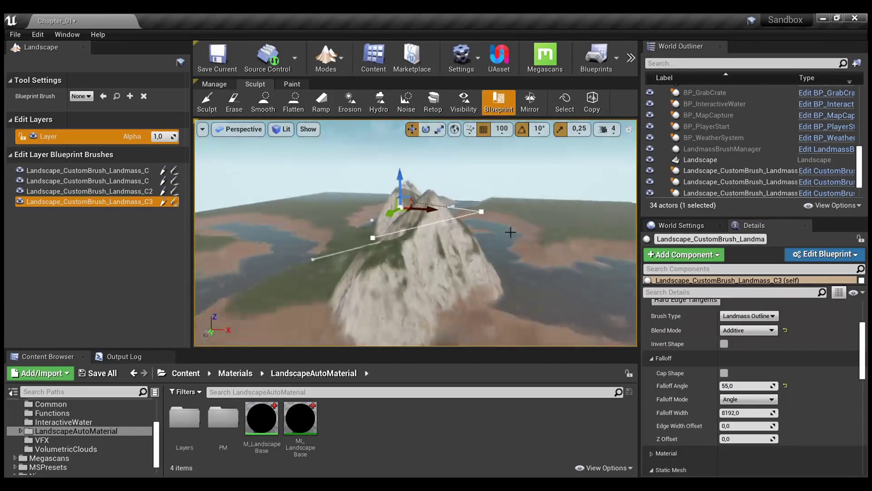
# Set the copied brush's curl noise to Curl 1 Strength 0,4, Curl 1 Tiling 48 and Curl 2 Tiling 32
pyautogui.scroll(-12, 759, 419)
pyautogui.click(754, 433)
pyautogui.write('48')
pyautogui.press('Return')
pyautogui.click(747, 405)
pyautogui.write(',4')
pyautogui.press('Return')
pyautogui.click(748, 443)
pyautogui.write('32')
pyautogui.moveTo(454, 228); pyautogui.dragTo(595, 218, button='right')
pyautogui.moveTo(436, 255); pyautogui.dragTo(171, 375, button='right')
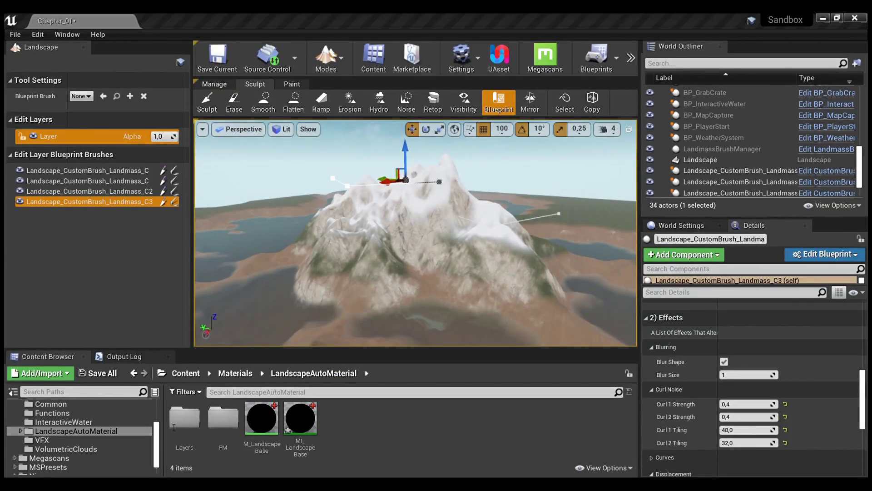
pyautogui.moveTo(173, 427)
pyautogui.mouseDown(button='right')
pyautogui.moveTo(309, 425)
pyautogui.moveTo(163, 435)
pyautogui.moveTo(123, 423)
pyautogui.moveTo(50, 424)
pyautogui.moveTo(291, 422)
pyautogui.moveTo(174, 427)
pyautogui.mouseUp(button='right')
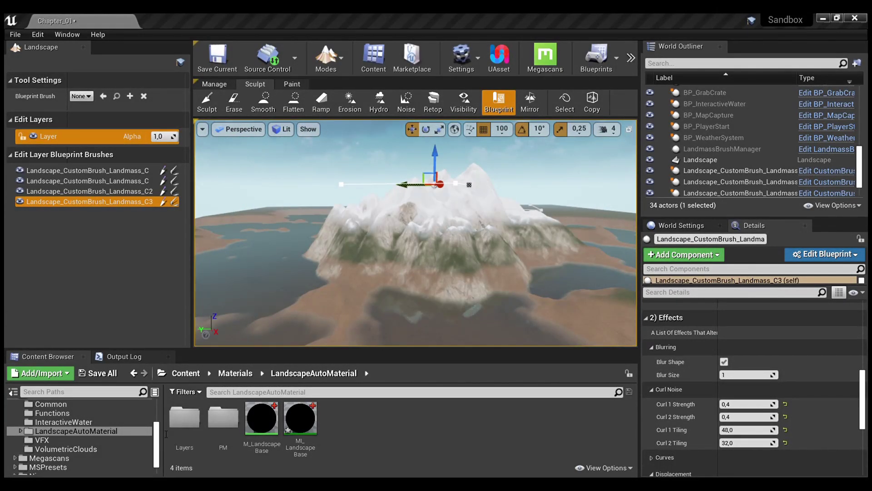
pyautogui.moveTo(159, 462); pyautogui.dragTo(159, 462, button='right')
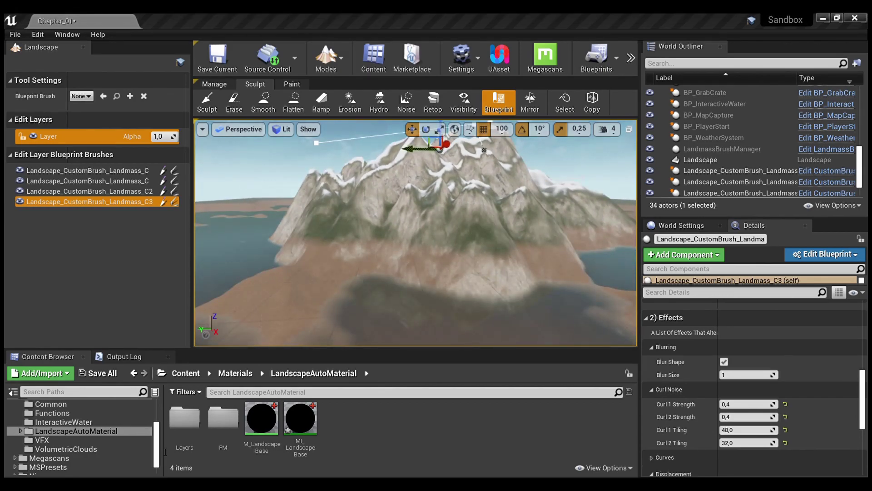
# Paint a patch of the Soil layer on the grassy ground at the mountain's foot
pyautogui.keyDown('alt'); pyautogui.moveTo(347, 302); pyautogui.dragTo(536, 318); pyautogui.keyUp('alt')
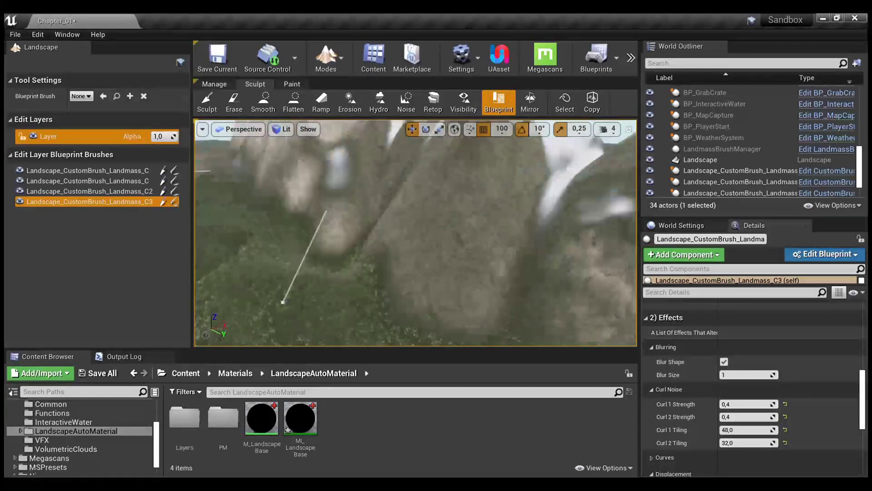
pyautogui.click(292, 83)
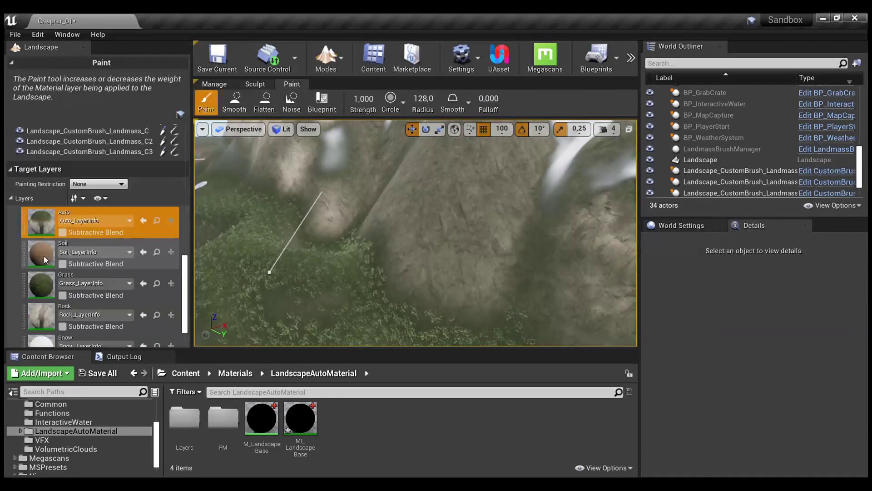
pyautogui.moveTo(350, 268); pyautogui.dragTo(437, 282)
# Paint the Grass layer onto the steep rock face above the soil patch
pyautogui.scroll(-1, 95, 273)
pyautogui.click(95, 268)
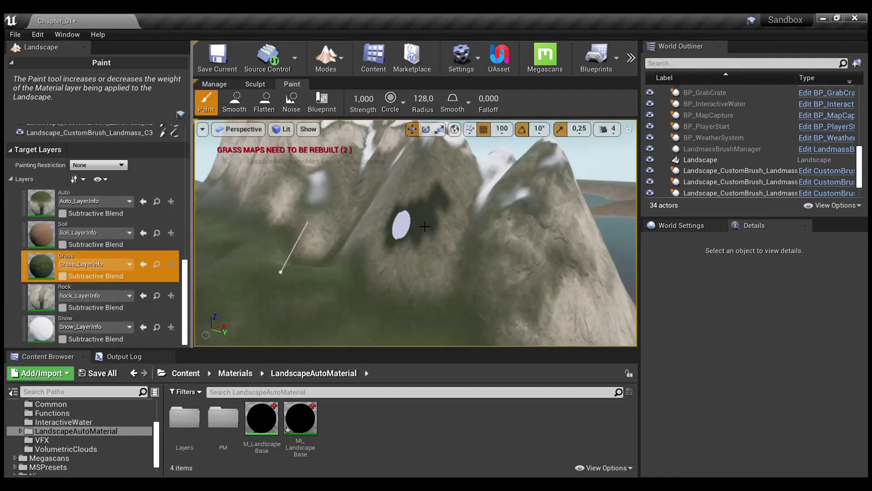
pyautogui.moveTo(449, 227); pyautogui.dragTo(471, 275)
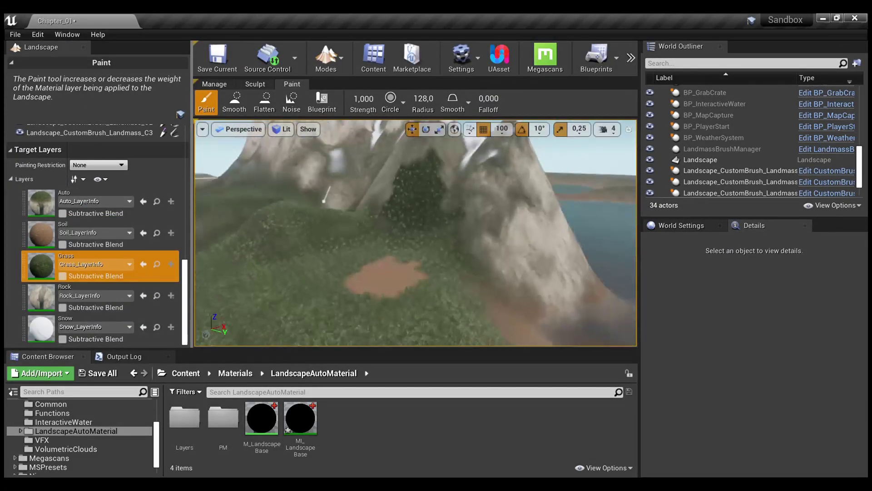
# Set the landscape paint Brush Size to 1024
pyautogui.scroll(4, 108, 203)
pyautogui.click(89, 177)
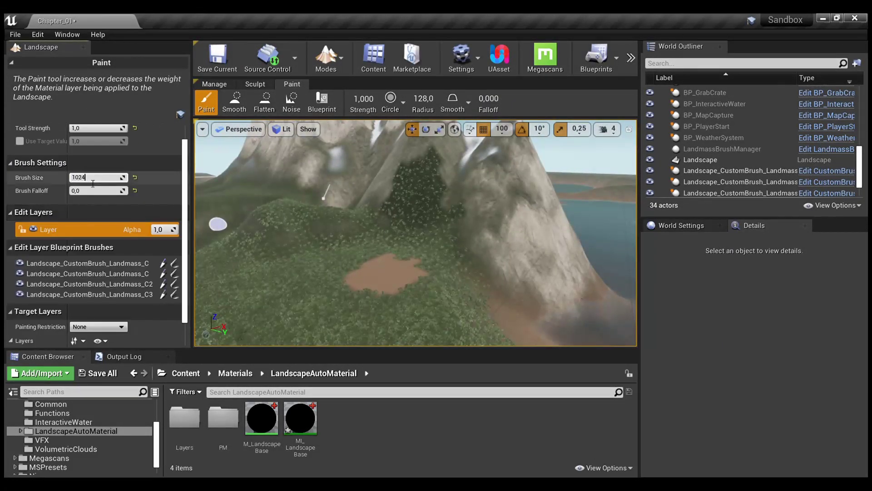
pyautogui.write('1024')
pyautogui.press('Return')
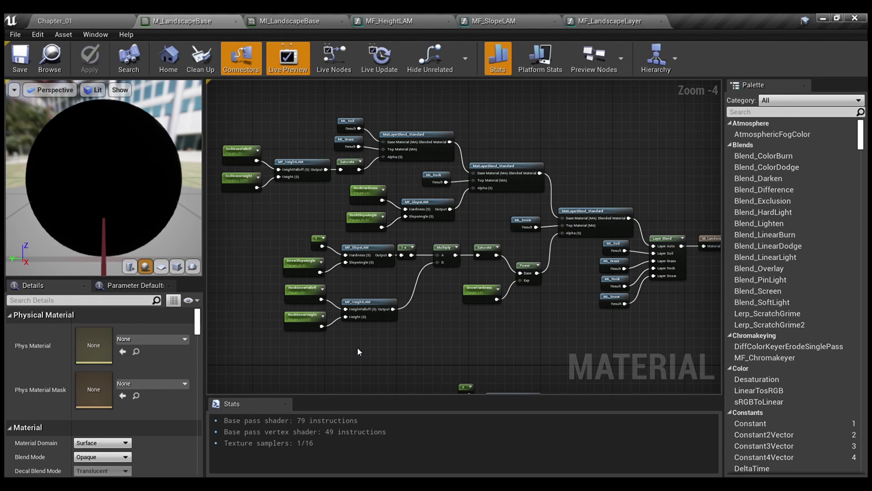
# Examine the M_LandscapeBase graph's two node networks, the material layer blending and the Grass output
pyautogui.moveTo(356, 347); pyautogui.dragTo(345, 247, button='right')
pyautogui.scroll(-2, 350, 292)
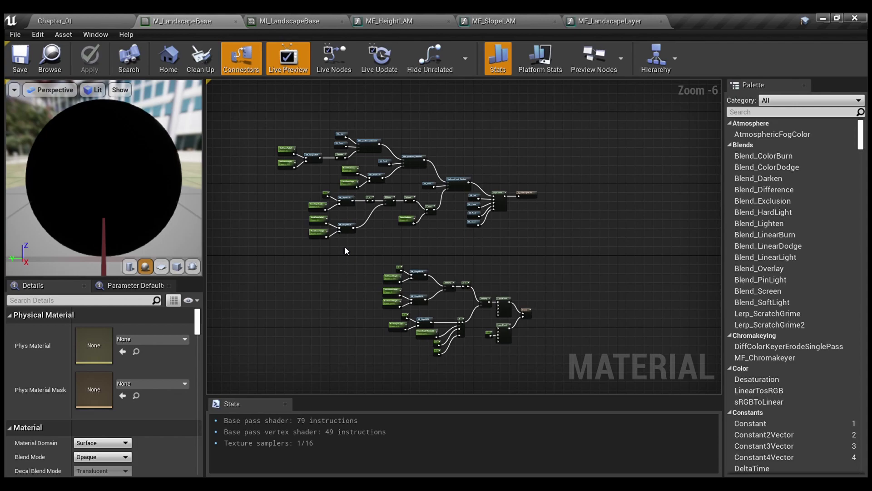
pyautogui.scroll(2, 344, 247)
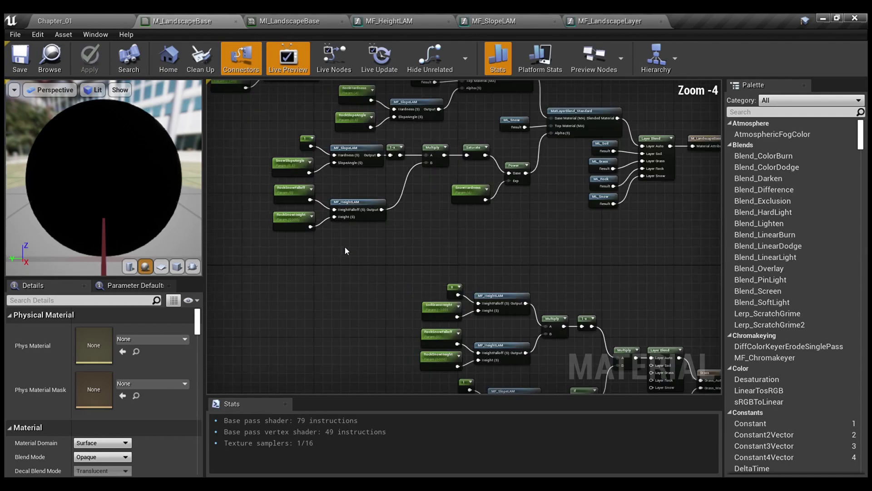
pyautogui.moveTo(350, 247); pyautogui.dragTo(361, 334, button='right')
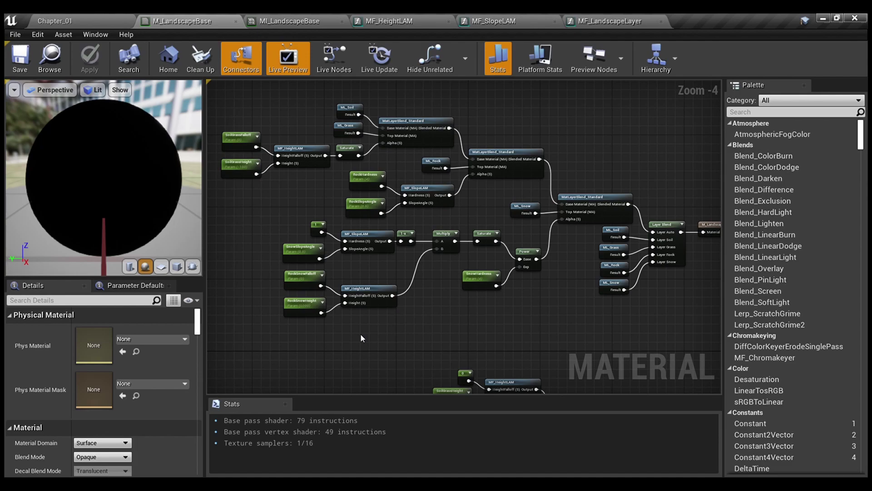
pyautogui.moveTo(531, 315); pyautogui.dragTo(551, 311, button='right')
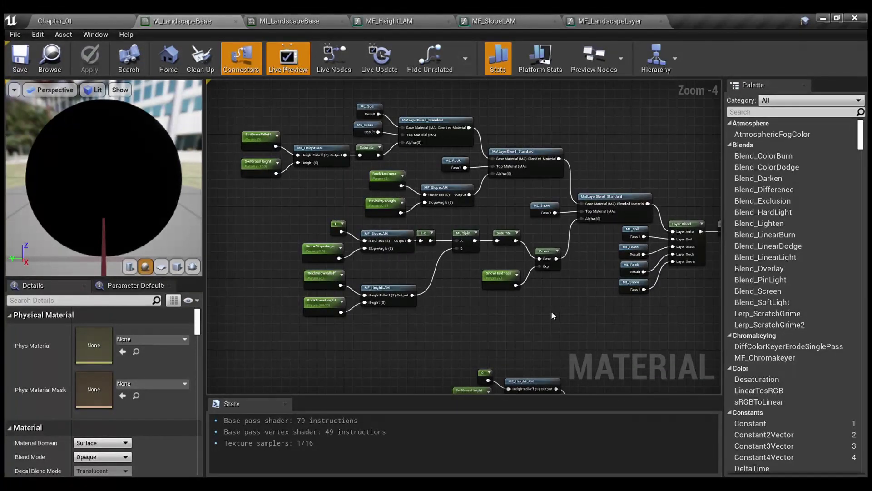
pyautogui.scroll(-2, 537, 309)
pyautogui.scroll(1, 662, 293)
pyautogui.moveTo(685, 303); pyautogui.dragTo(268, 102)
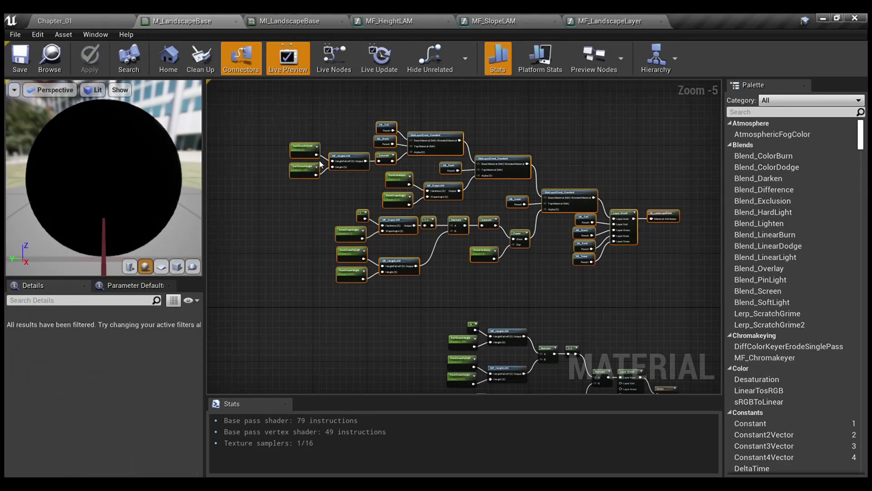
pyautogui.scroll(1, 376, 193)
pyautogui.moveTo(376, 192); pyautogui.dragTo(335, 163, button='right')
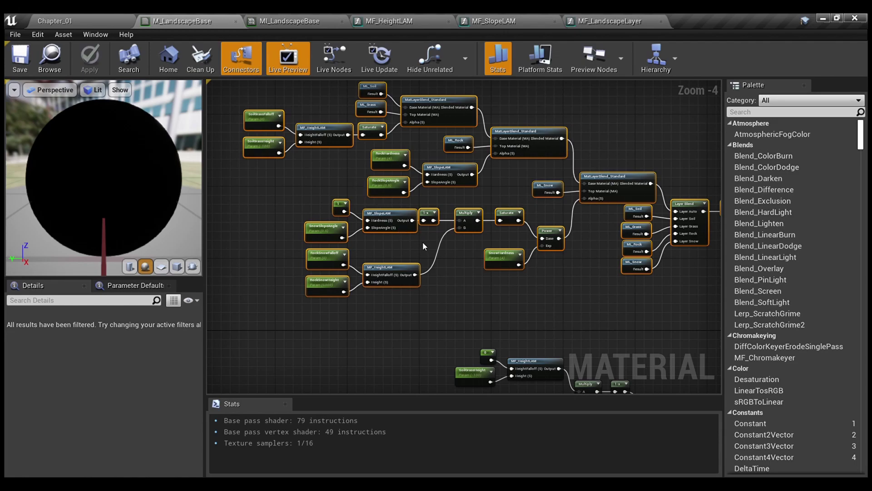
pyautogui.moveTo(518, 285); pyautogui.dragTo(364, 87, button='right')
pyautogui.moveTo(308, 117); pyautogui.dragTo(616, 309)
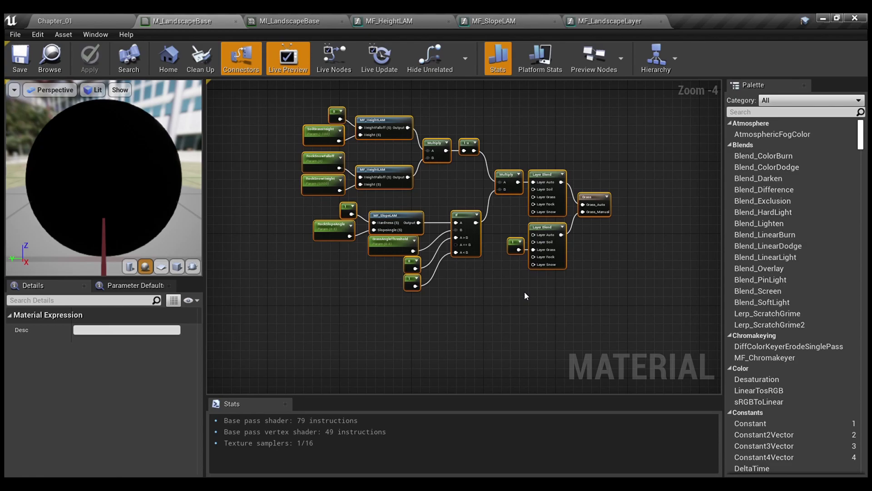
pyautogui.click(540, 127)
# Examine the MF_SlopeLAM and MF_HeightLAM nodes that feed the alpha inputs of the material layer blends
pyautogui.moveTo(522, 126); pyautogui.dragTo(643, 375, button='right')
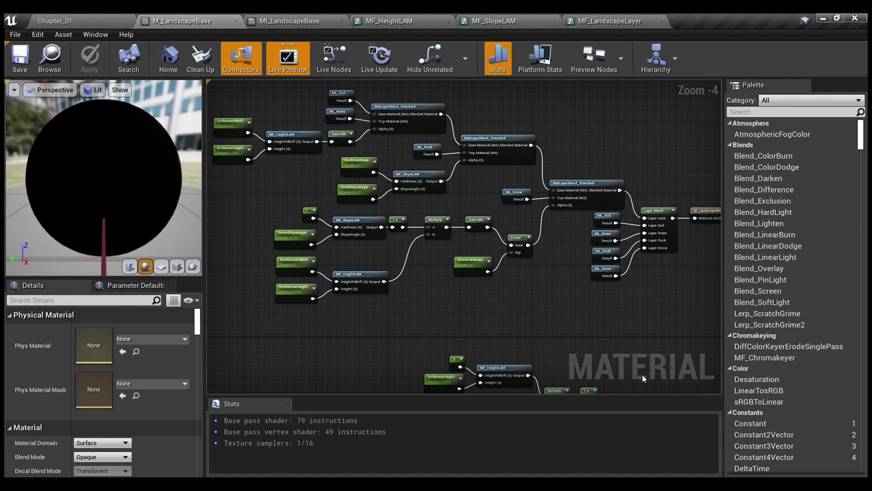
pyautogui.moveTo(531, 293); pyautogui.dragTo(498, 311, button='right')
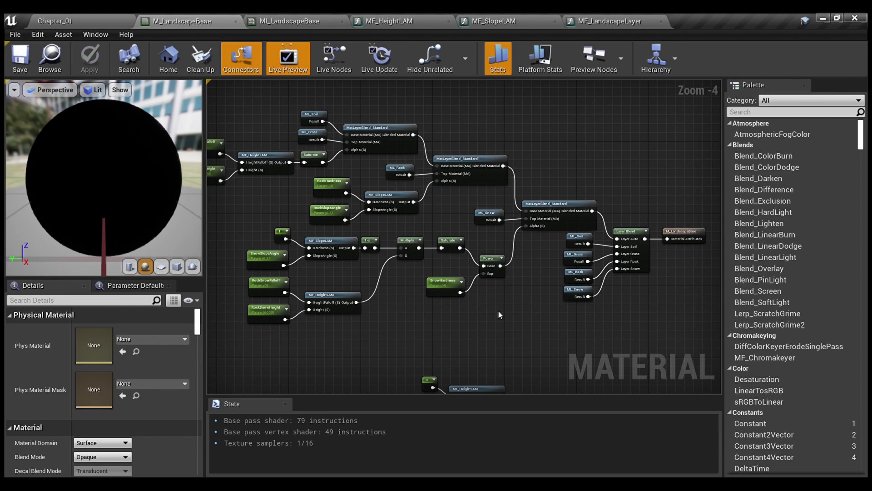
pyautogui.moveTo(437, 216); pyautogui.dragTo(528, 249, button='right')
pyautogui.moveTo(520, 362); pyautogui.dragTo(437, 305, button='right')
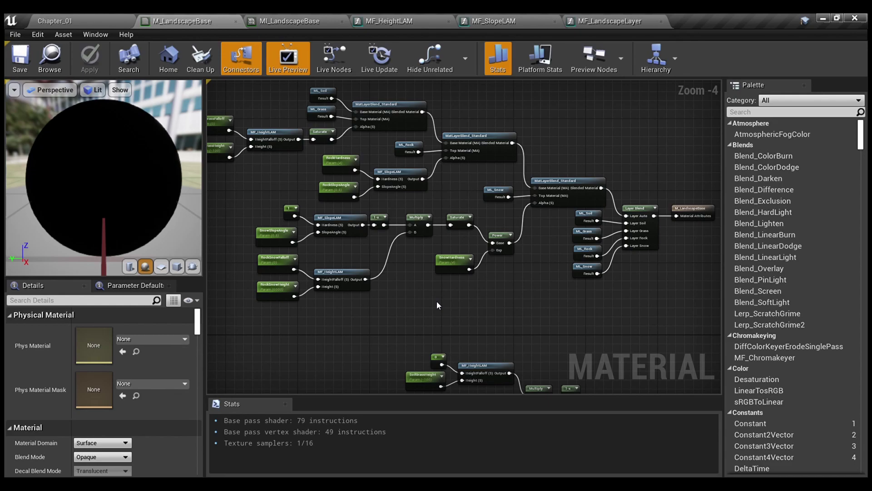
pyautogui.scroll(2, 398, 237)
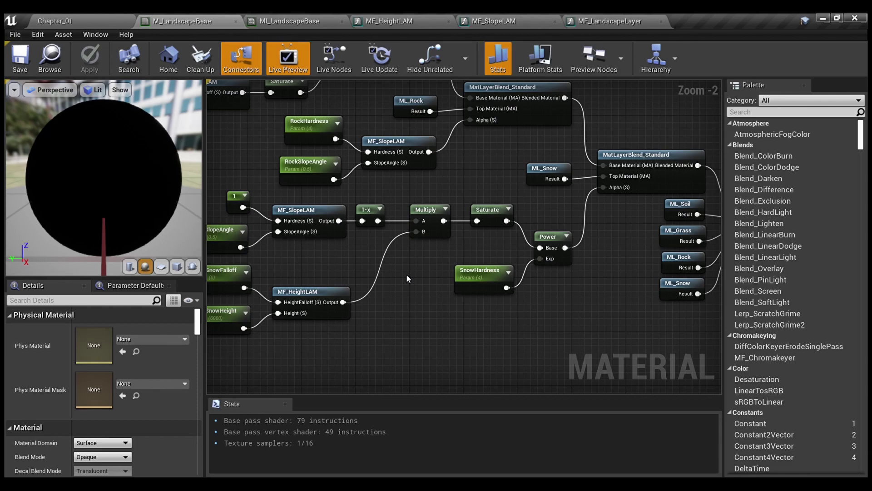
pyautogui.moveTo(414, 275); pyautogui.dragTo(542, 387, button='right')
pyautogui.moveTo(339, 263); pyautogui.dragTo(272, 200, button='right')
pyautogui.scroll(-1, 362, 267)
pyautogui.scroll(-1, 272, 199)
pyautogui.moveTo(609, 226); pyautogui.dragTo(586, 63, button='right')
pyautogui.moveTo(595, 252); pyautogui.dragTo(612, 383, button='right')
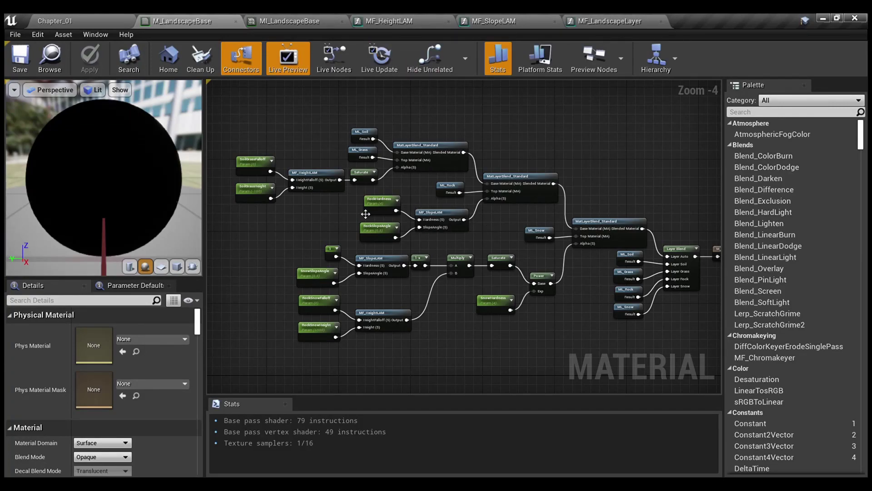
# Trace the blending chain from the soil and grass blend through rock and snow to the Layer Blend node
pyautogui.scroll(1, 342, 215)
pyautogui.moveTo(333, 200); pyautogui.dragTo(375, 238, button='right')
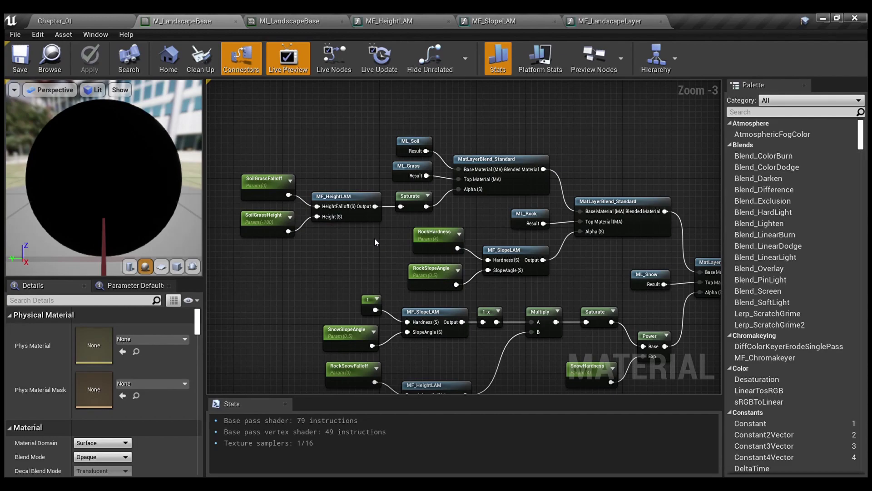
pyautogui.moveTo(490, 216); pyautogui.dragTo(236, 121)
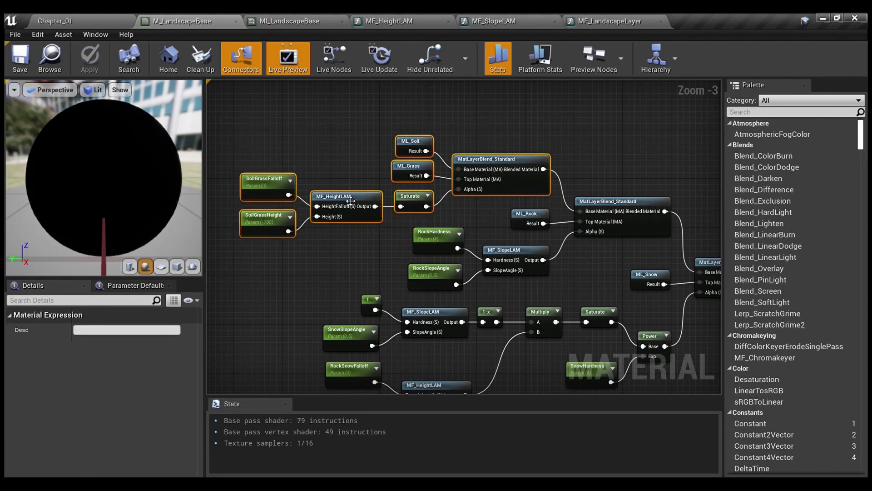
pyautogui.click(366, 135)
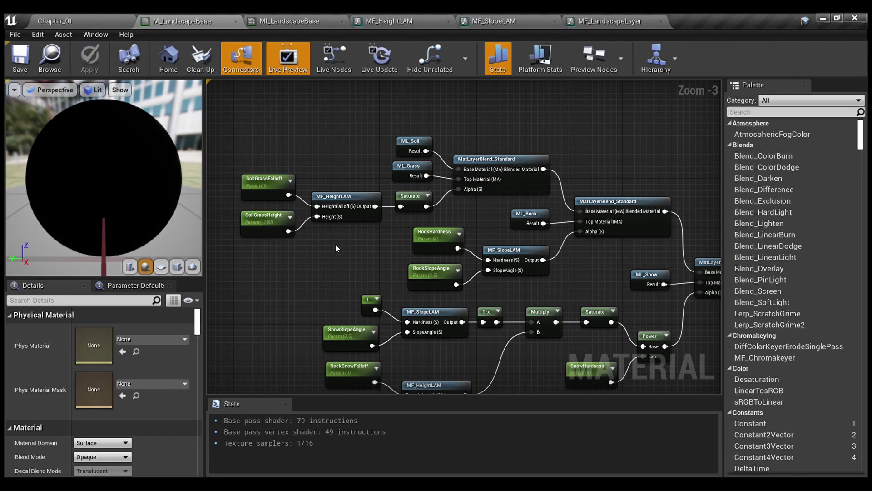
pyautogui.moveTo(342, 244); pyautogui.dragTo(271, 216, button='right')
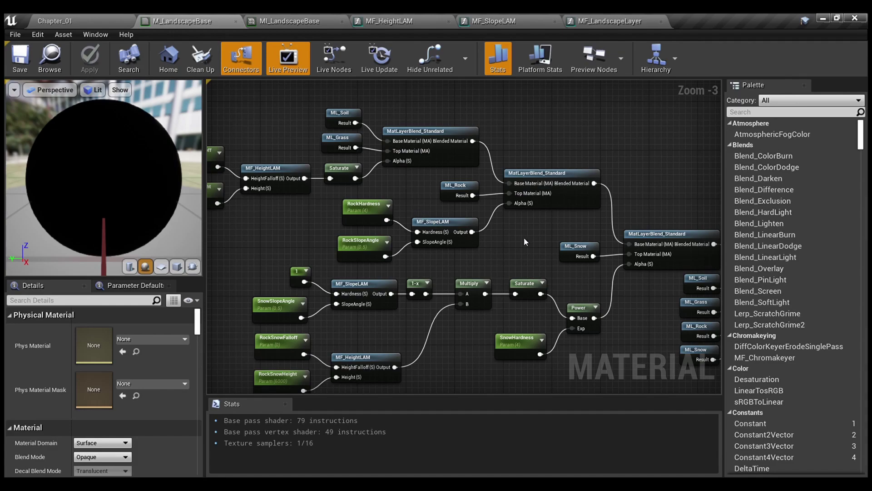
pyautogui.moveTo(525, 237); pyautogui.dragTo(412, 175, button='right')
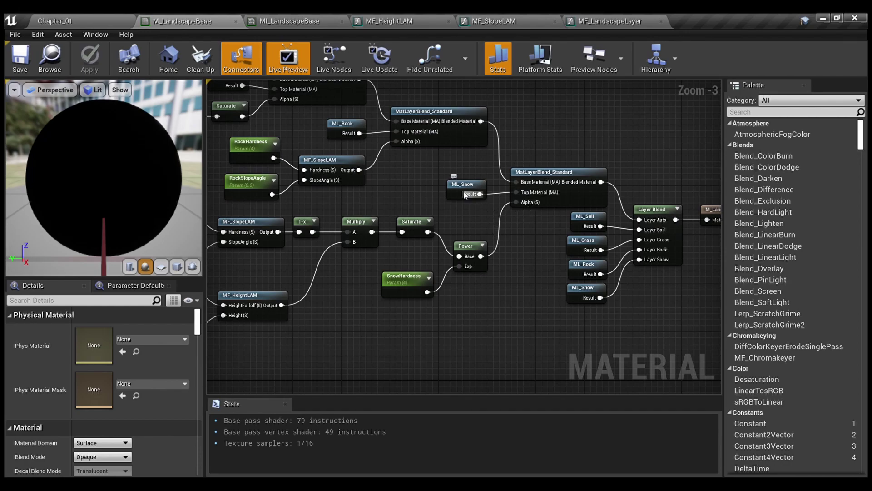
pyautogui.moveTo(469, 210); pyautogui.dragTo(576, 170, button='right')
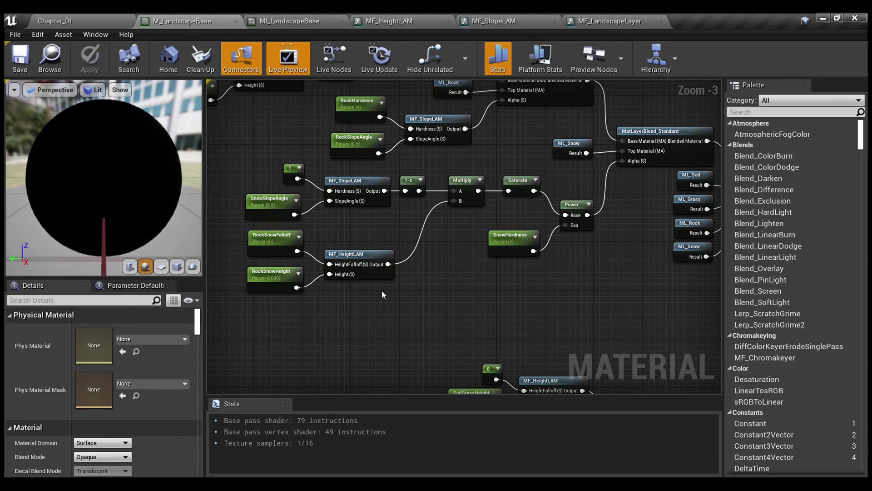
pyautogui.moveTo(398, 219); pyautogui.dragTo(187, 259, button='right')
pyautogui.moveTo(565, 328); pyautogui.dragTo(457, 138)
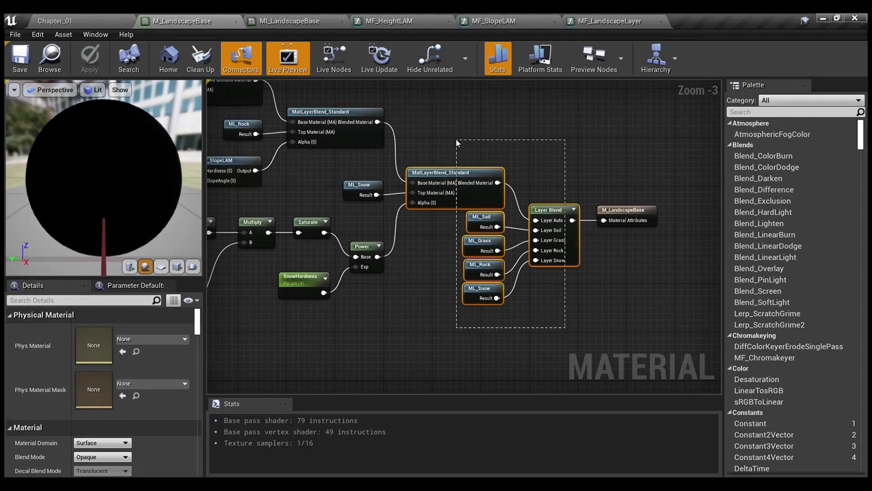
pyautogui.click(543, 303)
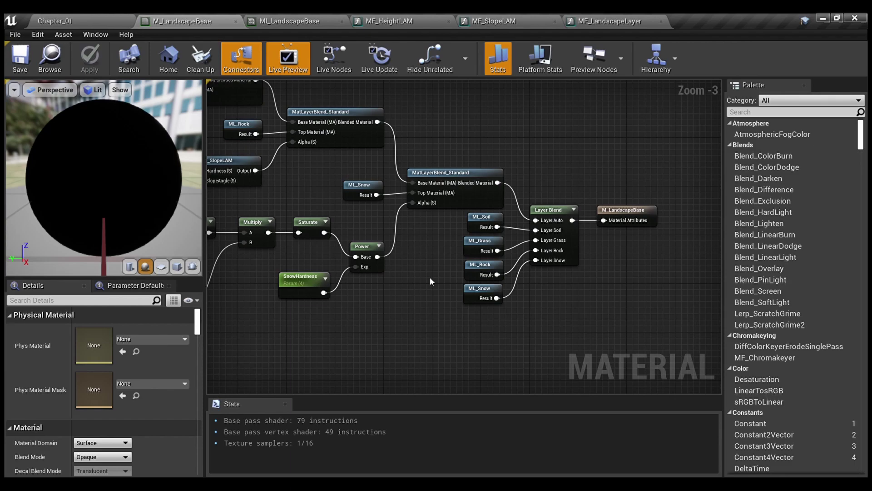
# Inspect the Soil and Grass layer entries of the Layer Blend node feeding the M_LandscapeBase output
pyautogui.click(566, 215)
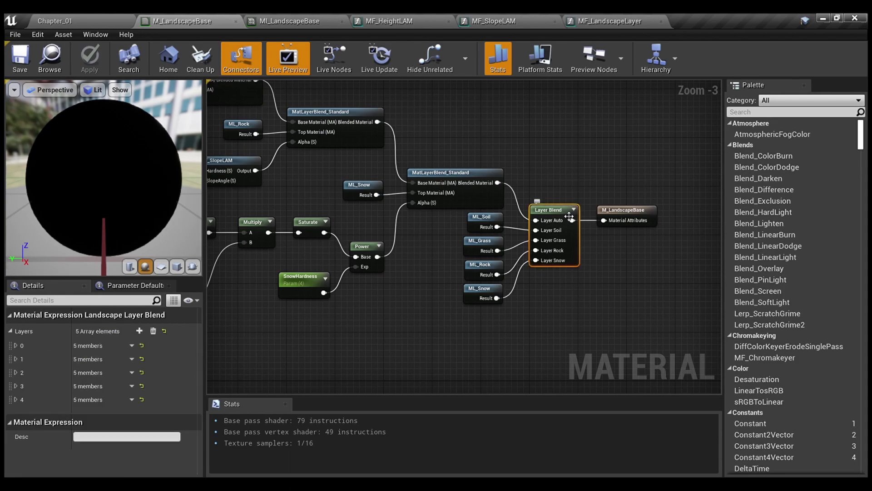
pyautogui.click(15, 359)
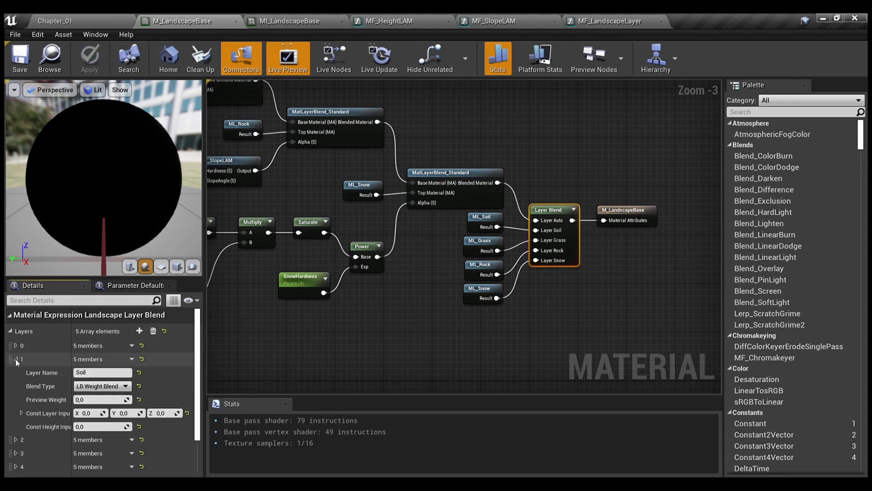
pyautogui.scroll(-2, 13, 378)
pyautogui.click(16, 403)
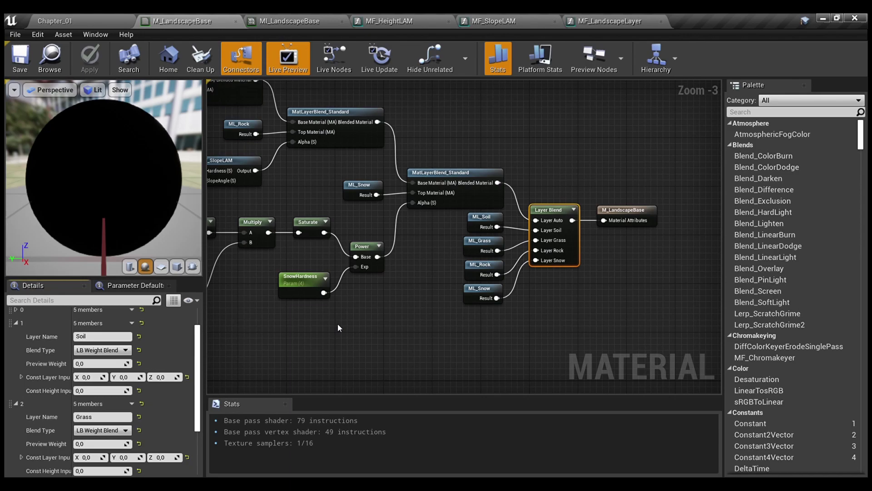
pyautogui.click(382, 297)
# Examine the grass network, from the height and slope functions through the Multiply and If nodes to the automatic Layer Blend
pyautogui.scroll(-2, 383, 297)
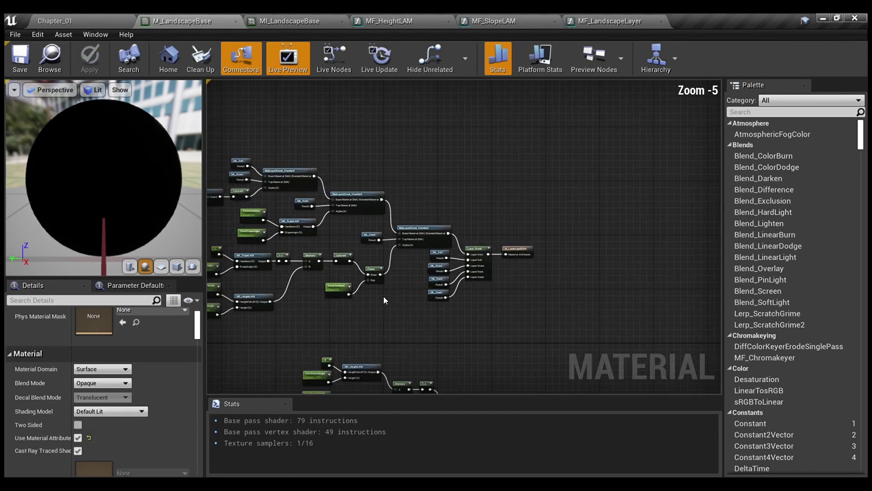
pyautogui.moveTo(384, 297); pyautogui.dragTo(437, 117, button='right')
pyautogui.scroll(3, 434, 217)
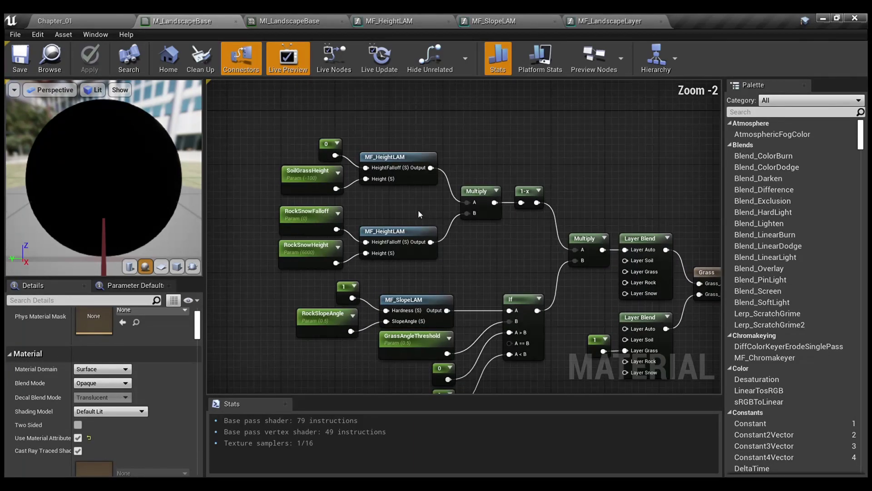
pyautogui.moveTo(493, 240); pyautogui.dragTo(456, 198, button='right')
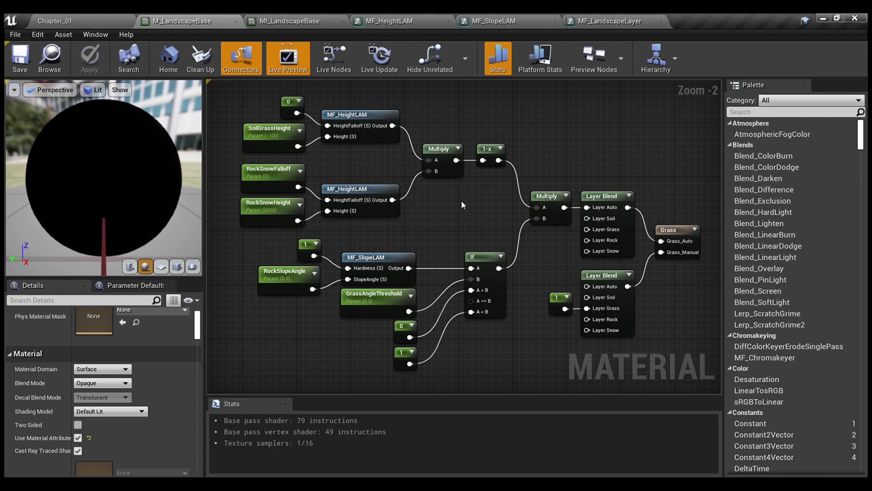
pyautogui.moveTo(471, 205); pyautogui.dragTo(456, 213, button='right')
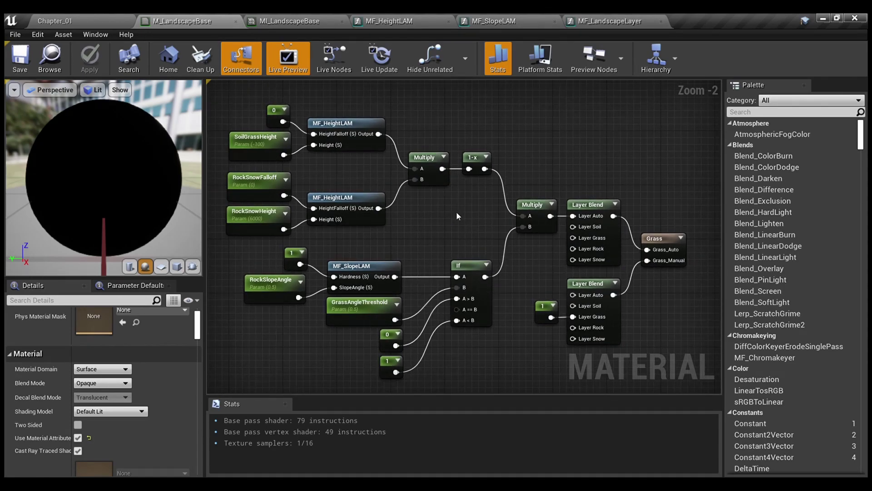
pyautogui.click(669, 268)
pyautogui.click(625, 133)
pyautogui.moveTo(550, 216); pyautogui.dragTo(574, 243)
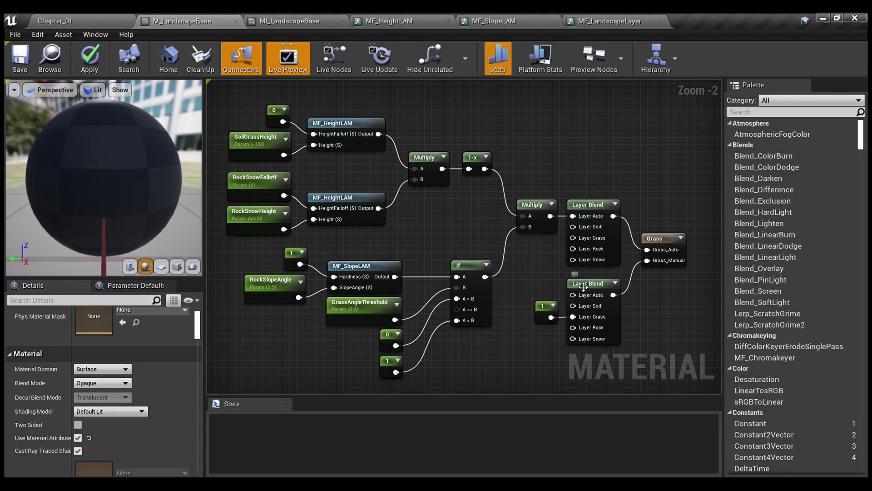
# Inspect the automatic and manual grass Layer Blend nodes and the grass types assigned in the Grass output node
pyautogui.click(584, 283)
pyautogui.scroll(-4, 92, 363)
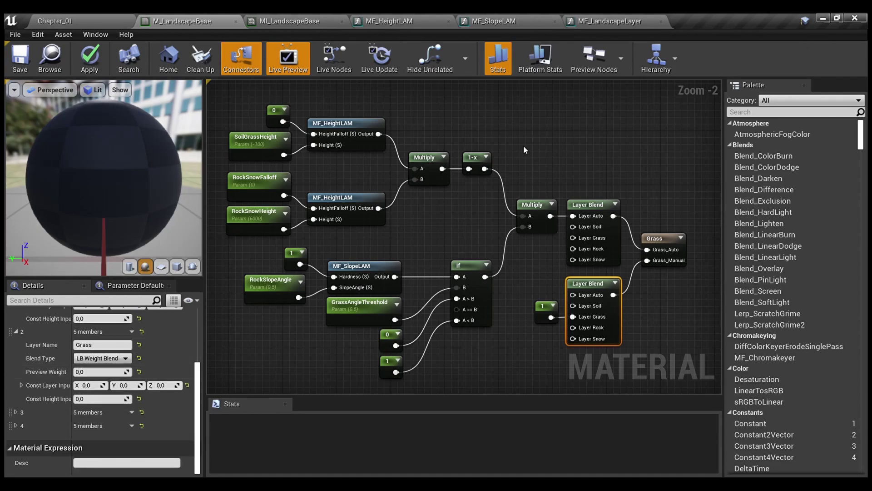
pyautogui.moveTo(525, 149); pyautogui.dragTo(523, 391, button='right')
pyautogui.moveTo(577, 275); pyautogui.dragTo(478, 85, button='right')
pyautogui.click(487, 182)
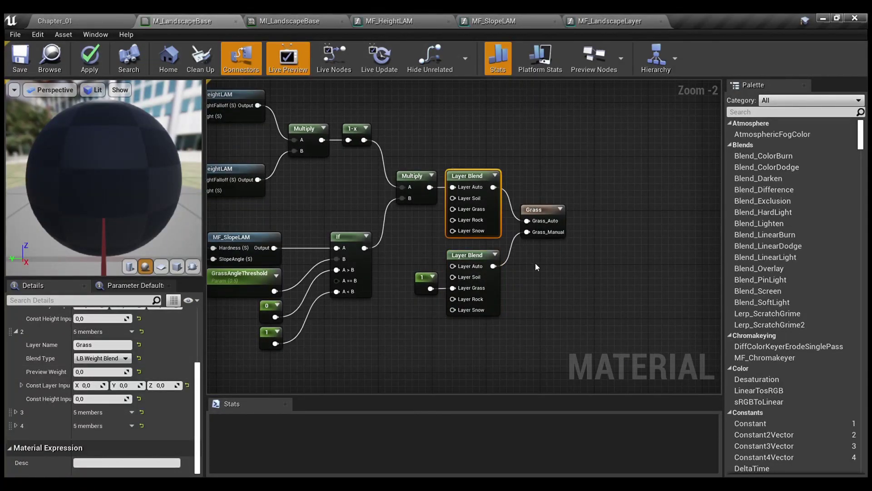
pyautogui.click(535, 265)
pyautogui.click(546, 217)
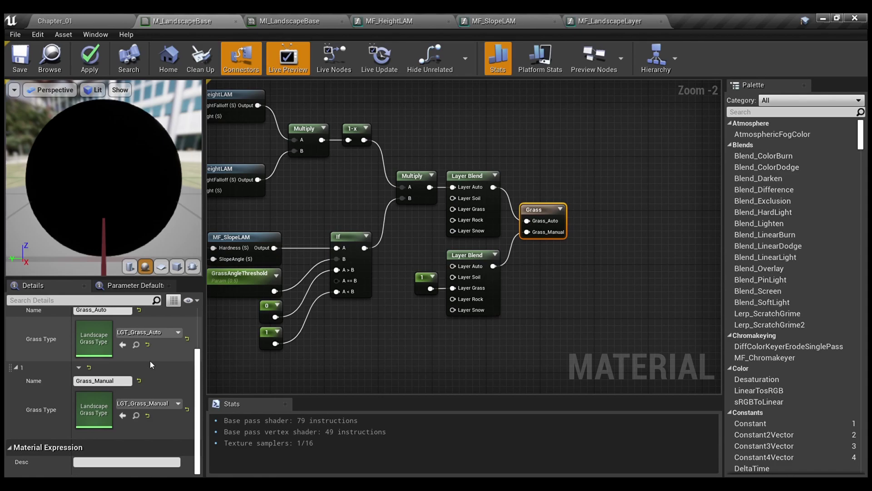
# Review the complete grass network and the material layer blending network for soil, grass, rock and snow
pyautogui.click(409, 320)
pyautogui.scroll(-3, 405, 313)
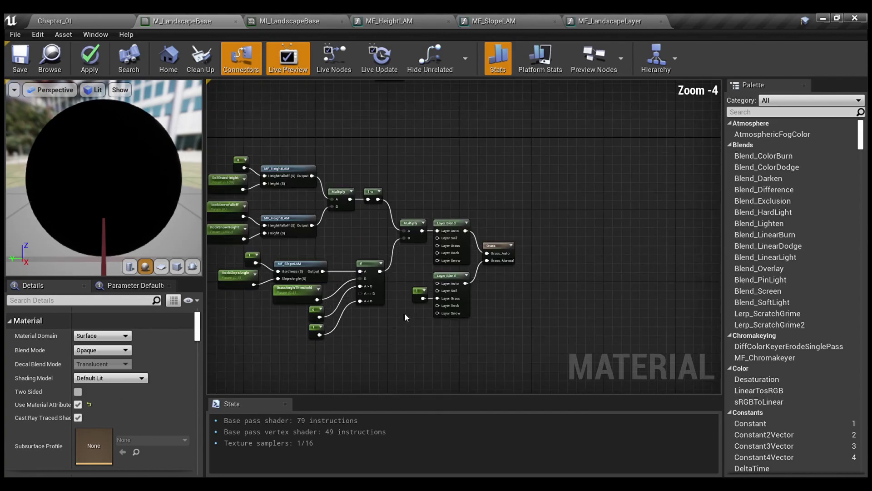
pyautogui.scroll(2, 423, 254)
pyautogui.moveTo(413, 278); pyautogui.dragTo(410, 259, button='right')
pyautogui.scroll(-1, 515, 280)
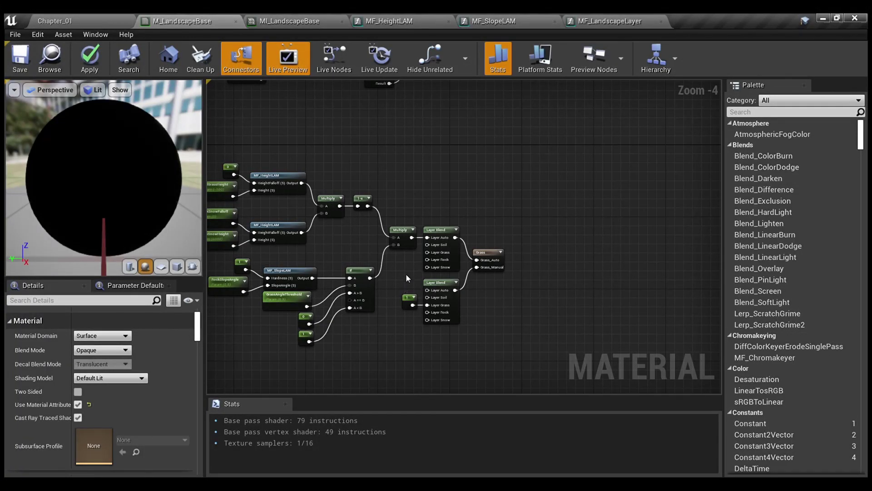
pyautogui.scroll(3, 407, 277)
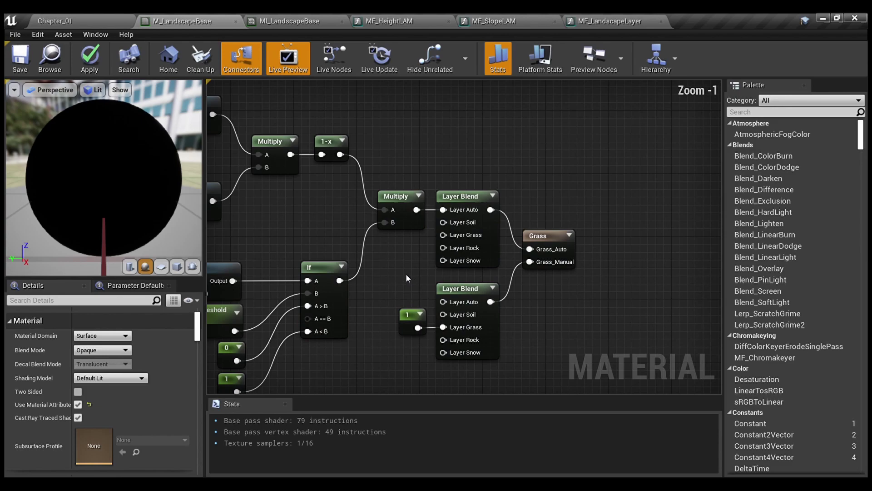
pyautogui.scroll(-1, 550, 302)
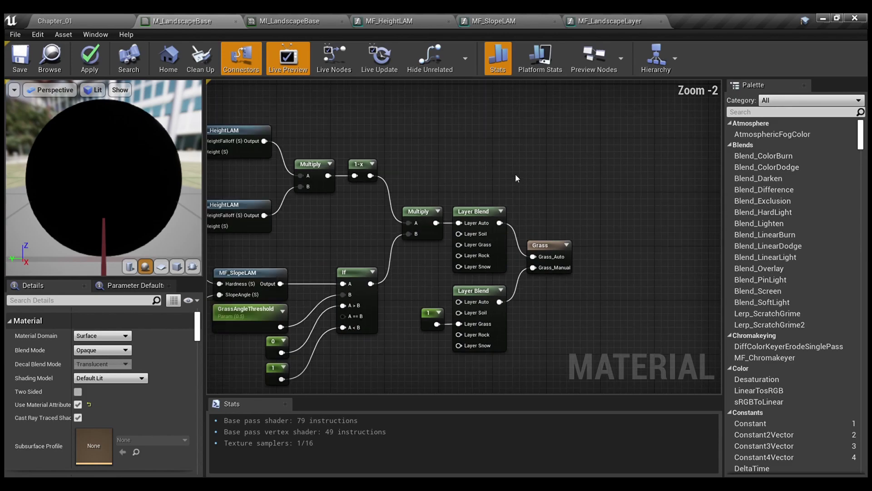
pyautogui.scroll(-2, 517, 176)
pyautogui.moveTo(516, 180); pyautogui.dragTo(617, 355, button='right')
pyautogui.scroll(2, 527, 179)
pyautogui.scroll(-1, 489, 154)
pyautogui.moveTo(460, 270); pyautogui.dragTo(648, 393, button='right')
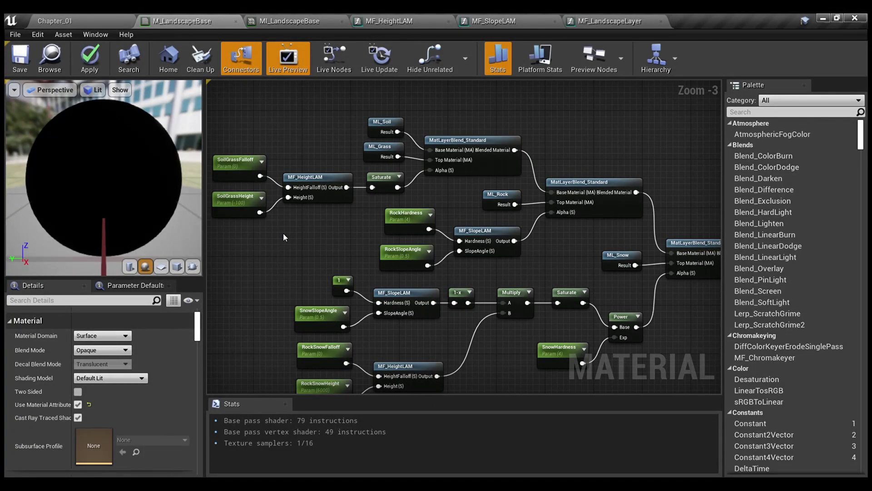
# Examine the MF_HeightLAM function, including the settings of its Height and HeightFalloff inputs
pyautogui.click(382, 26)
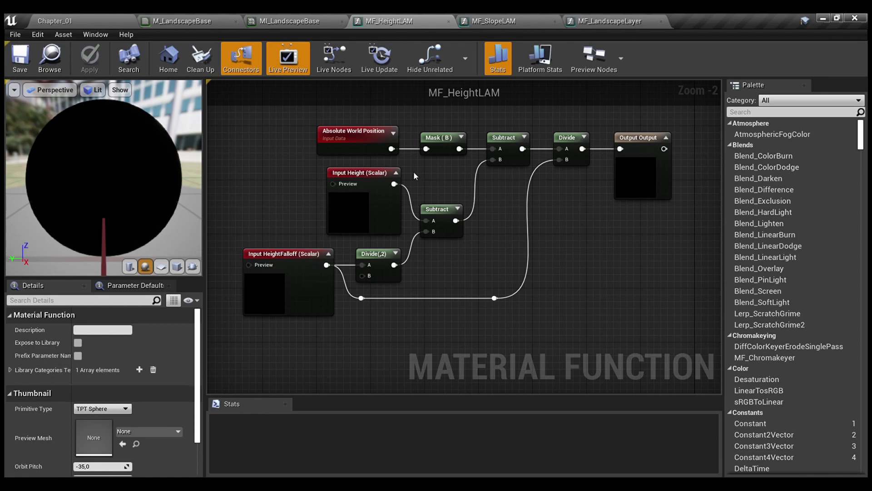
pyautogui.click(381, 180)
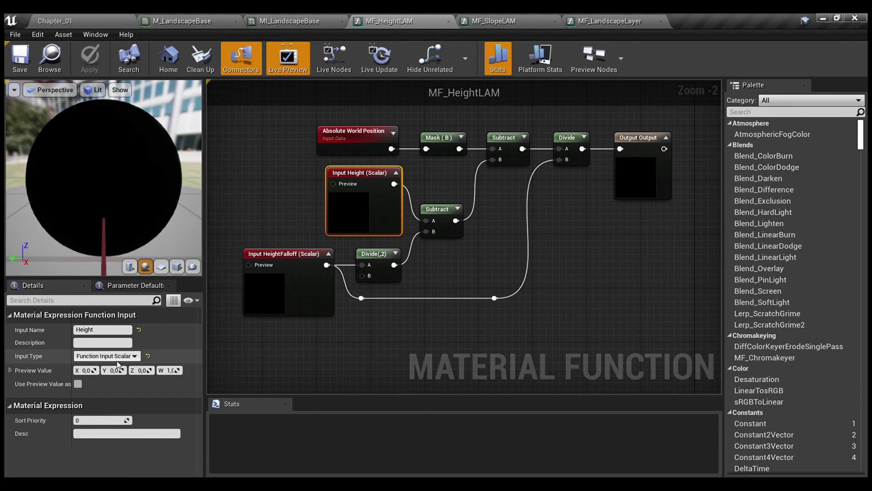
pyautogui.click(303, 262)
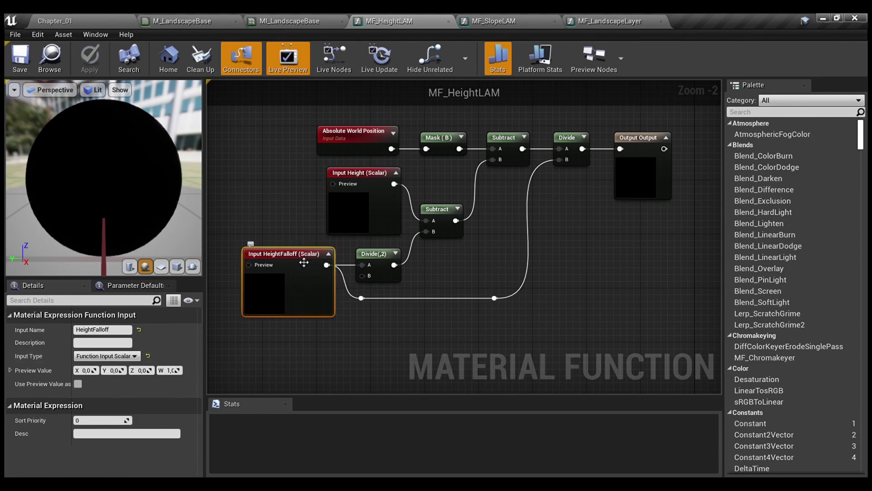
pyautogui.moveTo(517, 225); pyautogui.dragTo(534, 216, button='right')
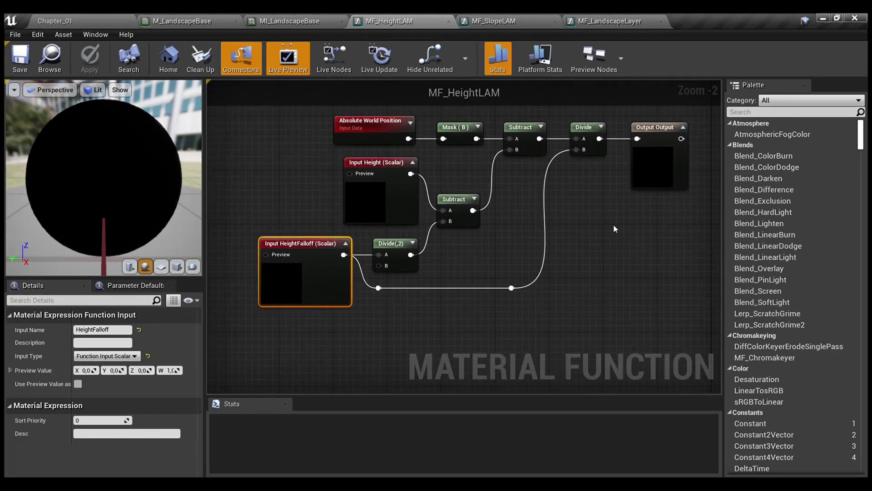
pyautogui.click(621, 222)
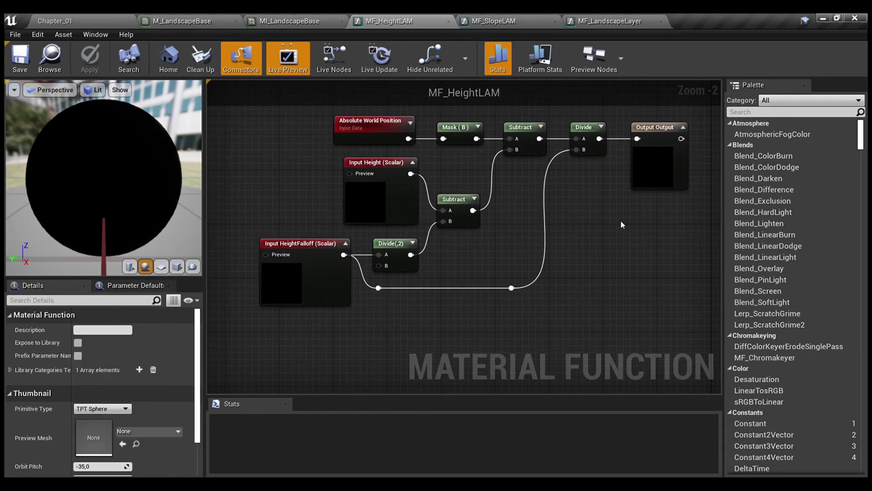
# Examine the MF_SlopeLAM function's node chain from VertexNormalWS and the SlopeAngle and Hardness inputs to its output
pyautogui.click(519, 21)
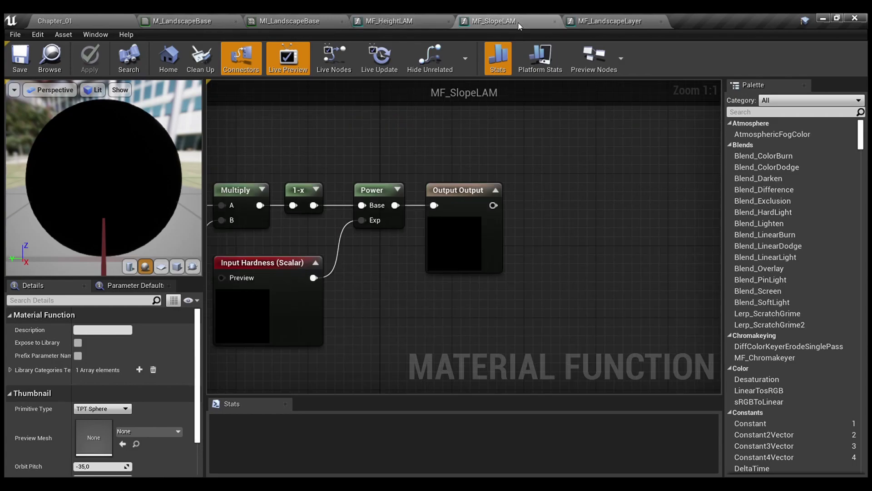
pyautogui.moveTo(653, 105); pyautogui.dragTo(614, 126, button='right')
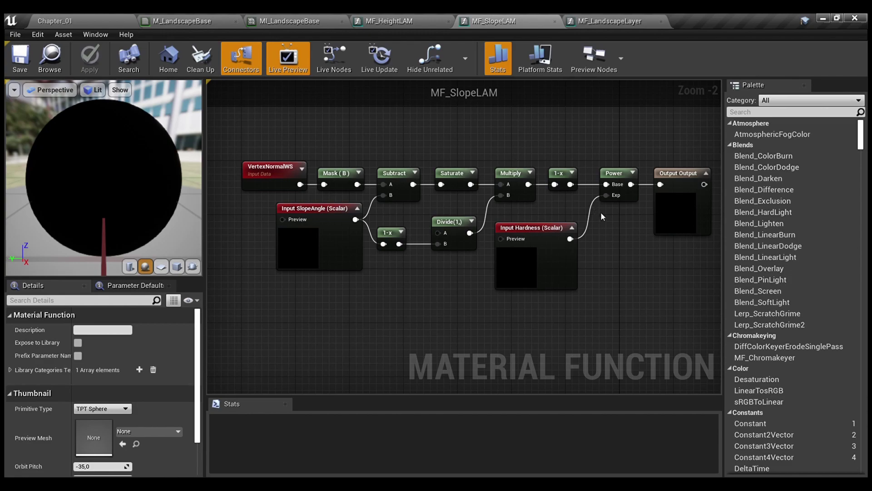
pyautogui.moveTo(612, 229); pyautogui.dragTo(503, 233, button='right')
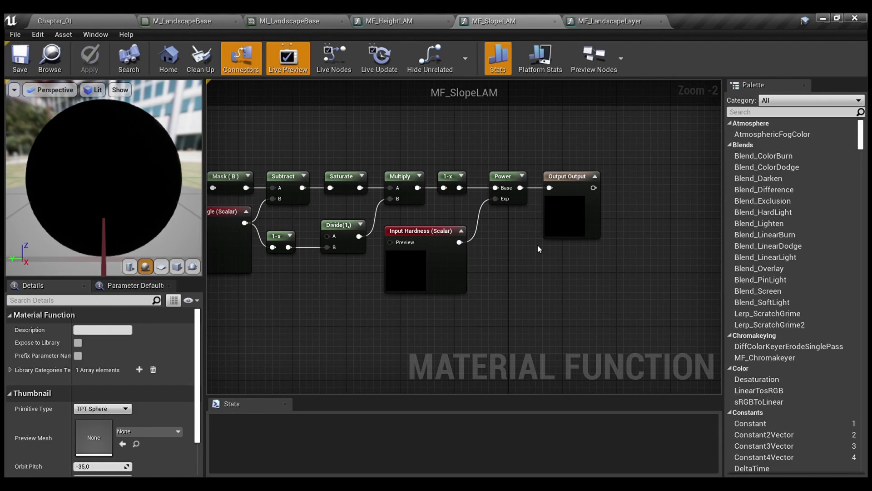
pyautogui.press('Home')
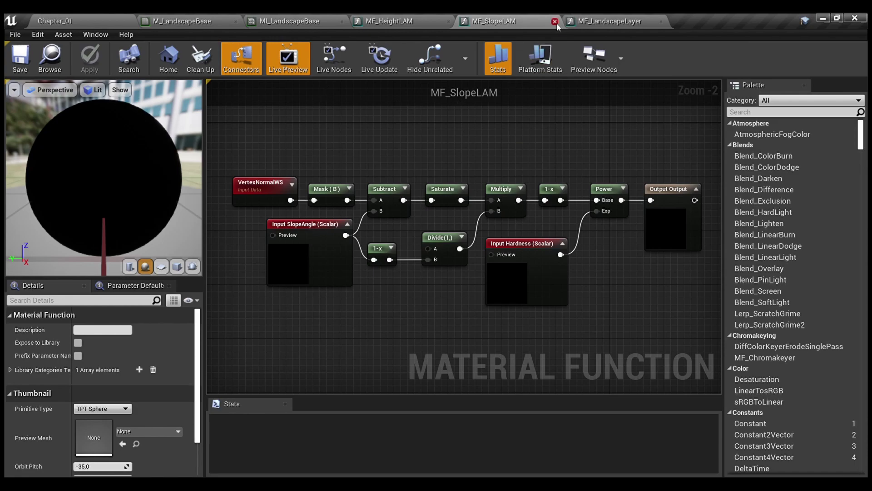
# Return to M_LandscapeBase and examine the material layer nodes, including ML_Soil and ML_Rock, that feed the standard layer blends
pyautogui.click(186, 19)
pyautogui.moveTo(572, 239); pyautogui.dragTo(634, 255, button='right')
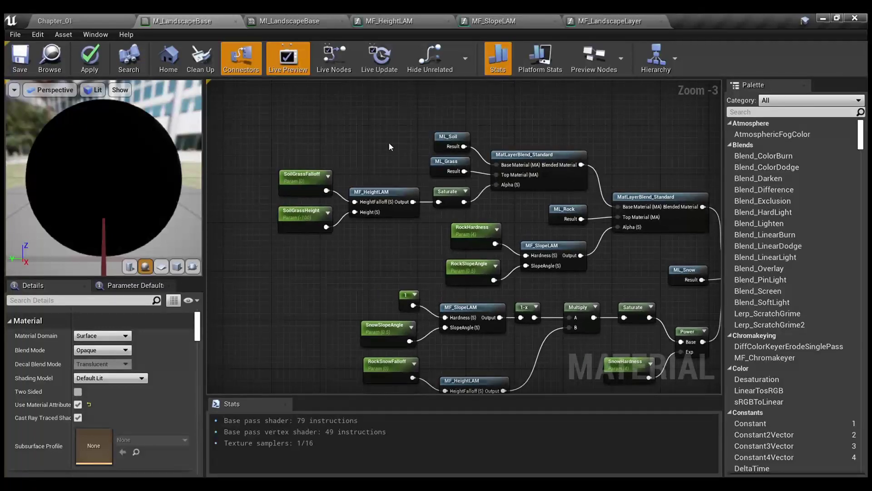
pyautogui.scroll(2, 394, 143)
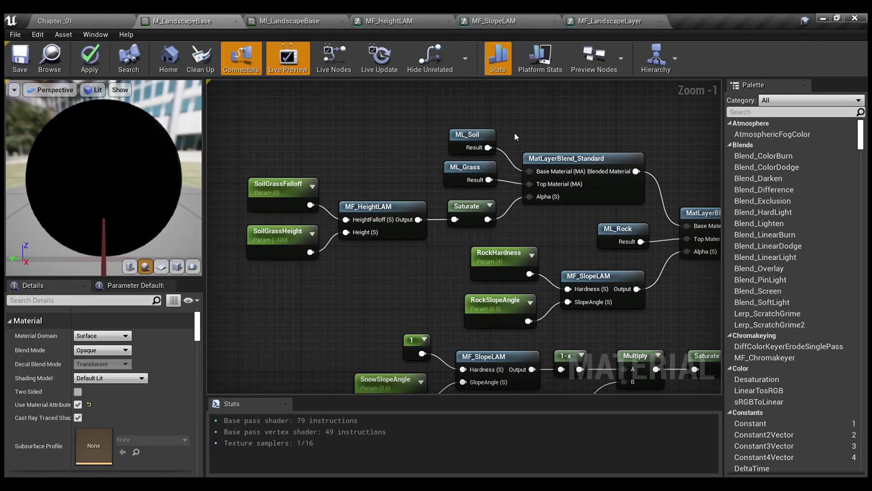
pyautogui.click(463, 135)
pyautogui.click(619, 230)
pyautogui.moveTo(541, 206); pyautogui.dragTo(307, 95, button='right')
pyautogui.click(540, 206)
pyautogui.moveTo(412, 119); pyautogui.dragTo(501, 245, button='right')
pyautogui.click(425, 236)
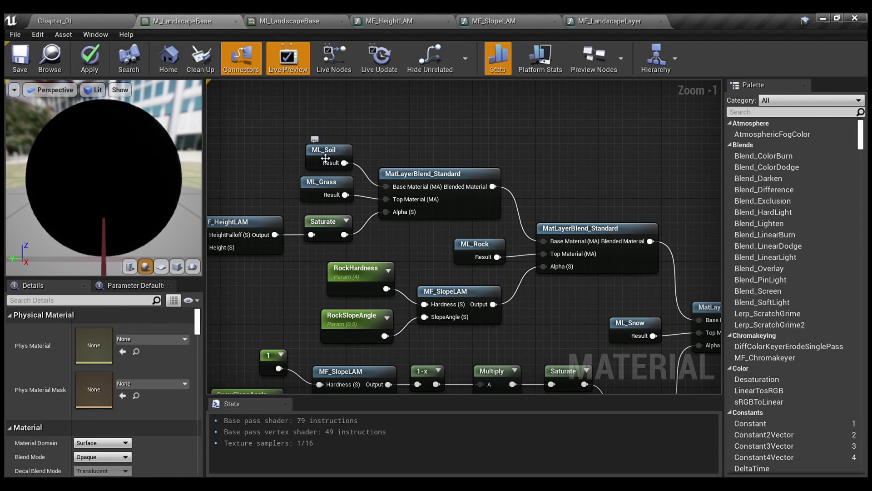
# Open the ML_Soil material layer and examine the parameters feeding its MF_LandscapeLayer node
pyautogui.doubleClick(325, 158)
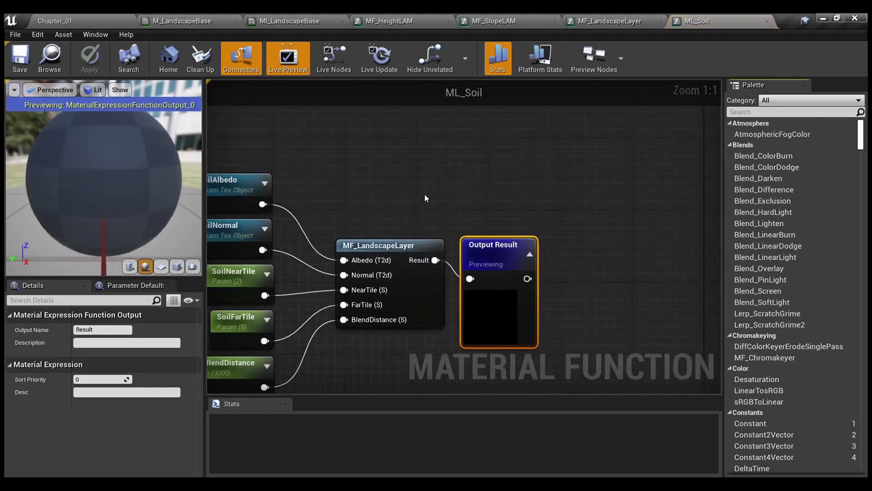
pyautogui.click(507, 291)
pyautogui.moveTo(444, 192); pyautogui.dragTo(493, 150, button='right')
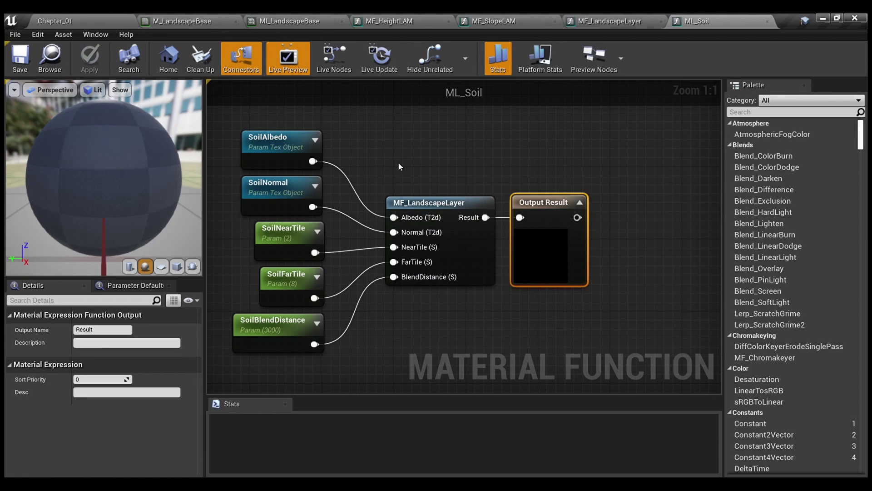
# Open the ML_Grass material layer from M_LandscapeBase and examine its parameters and MF_LandscapeLayer node
pyautogui.click(198, 21)
pyautogui.doubleClick(337, 190)
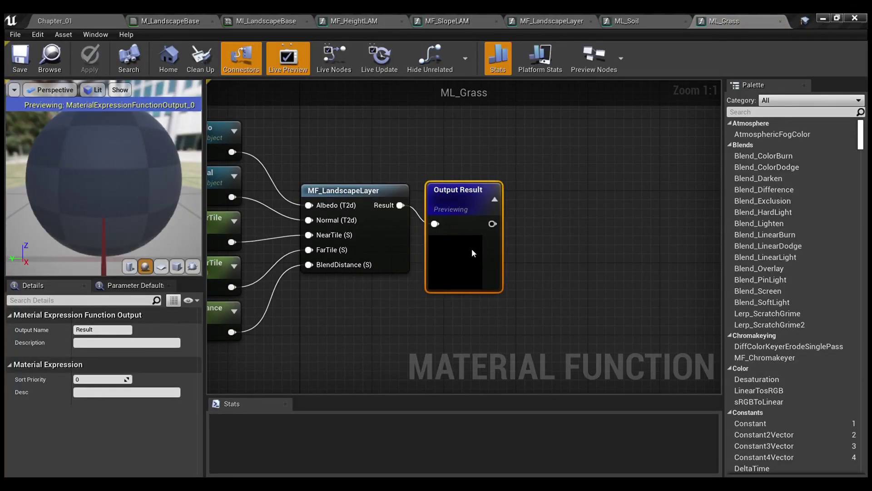
pyautogui.click(477, 245)
pyautogui.scroll(-1, 527, 182)
pyautogui.moveTo(531, 170); pyautogui.dragTo(642, 177, button='right')
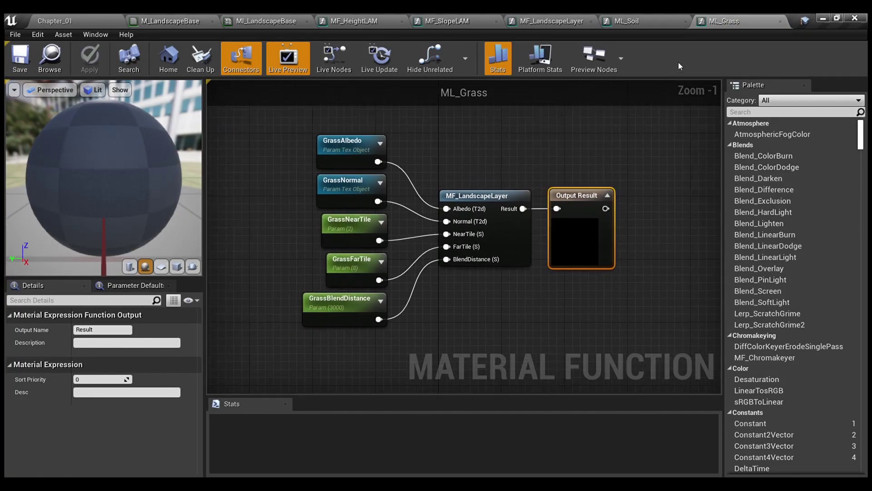
# Compare the node structure of the ML_Soil and ML_Grass material layers
pyautogui.click(623, 19)
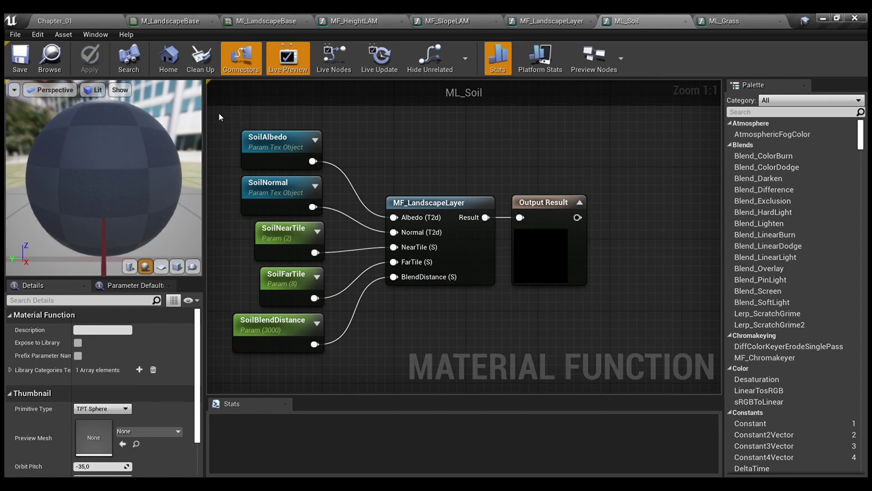
pyautogui.moveTo(218, 112); pyautogui.dragTo(614, 347)
pyautogui.click(722, 21)
pyautogui.moveTo(273, 125); pyautogui.dragTo(603, 307)
pyautogui.click(568, 295)
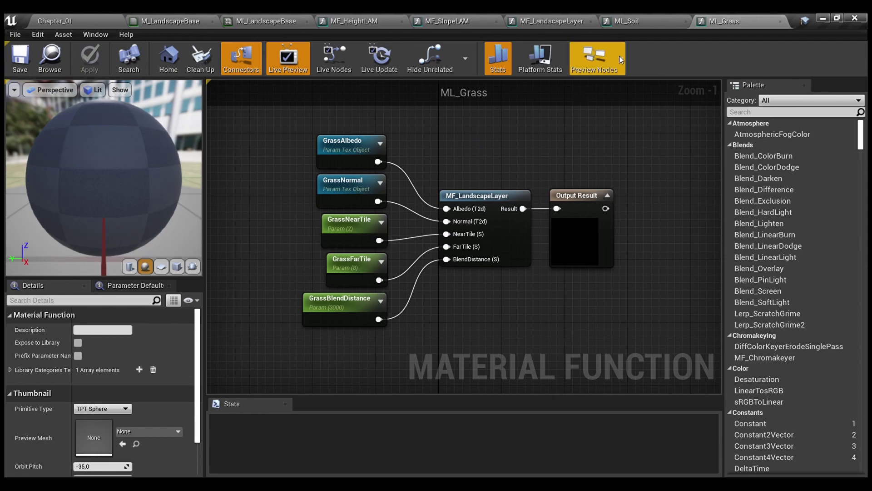
pyautogui.click(642, 21)
pyautogui.click(448, 152)
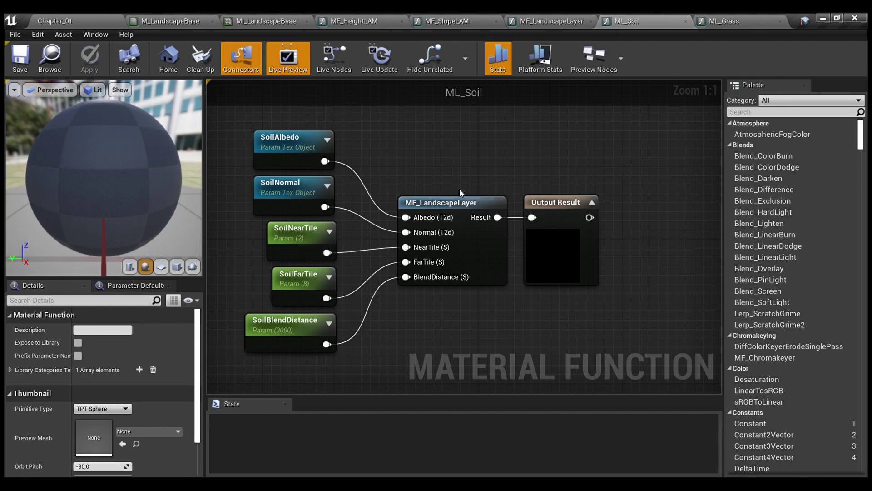
# Open the MF_LandscapeLayer function and examine its full graph from the scalar and texture inputs to the Output Result node
pyautogui.click(551, 18)
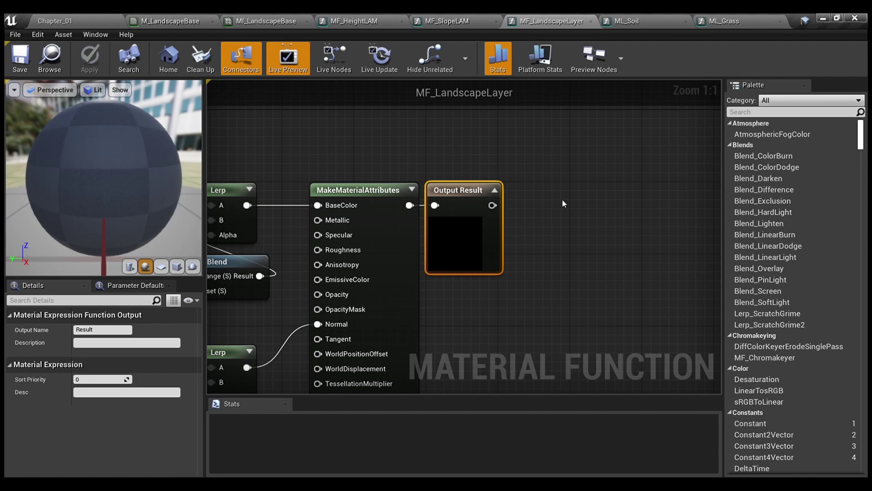
pyautogui.scroll(-2, 563, 202)
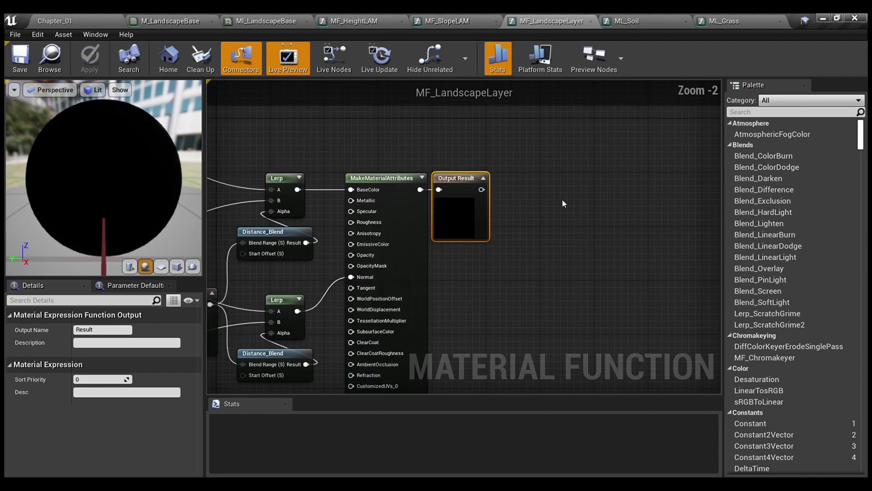
pyautogui.click(562, 202)
pyautogui.scroll(-2, 563, 203)
pyautogui.moveTo(524, 165); pyautogui.dragTo(739, 164, button='right')
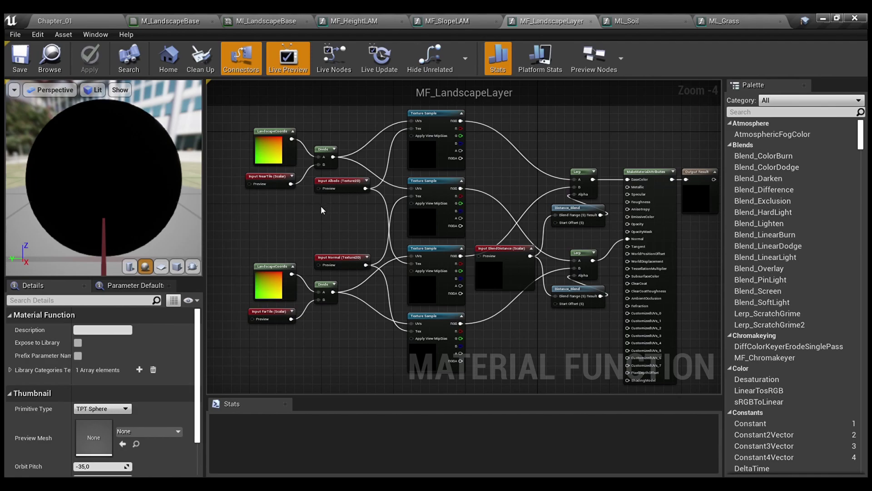
pyautogui.scroll(2, 321, 207)
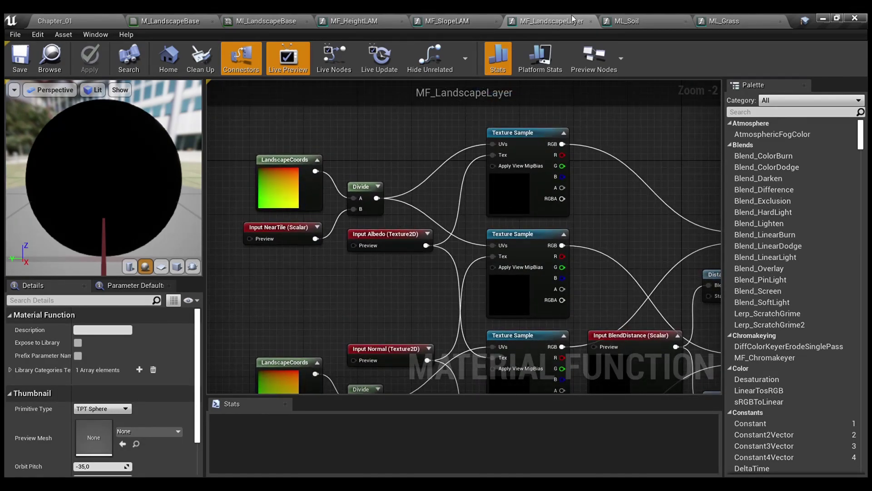
# Inspect the texture and sampler type of the individual Texture Sample nodes in MF_LandscapeLayer
pyautogui.moveTo(343, 275); pyautogui.dragTo(285, 227, button='right')
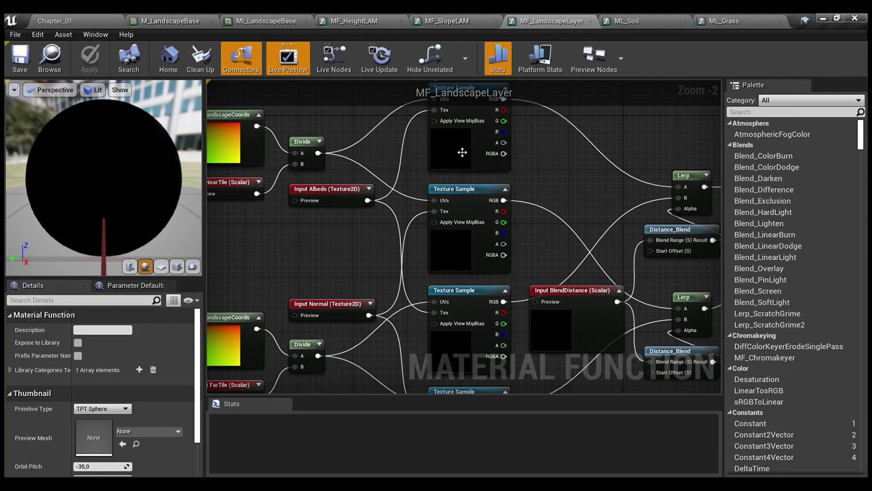
pyautogui.click(457, 151)
pyautogui.click(454, 228)
pyautogui.moveTo(454, 228); pyautogui.dragTo(462, 191, button='right')
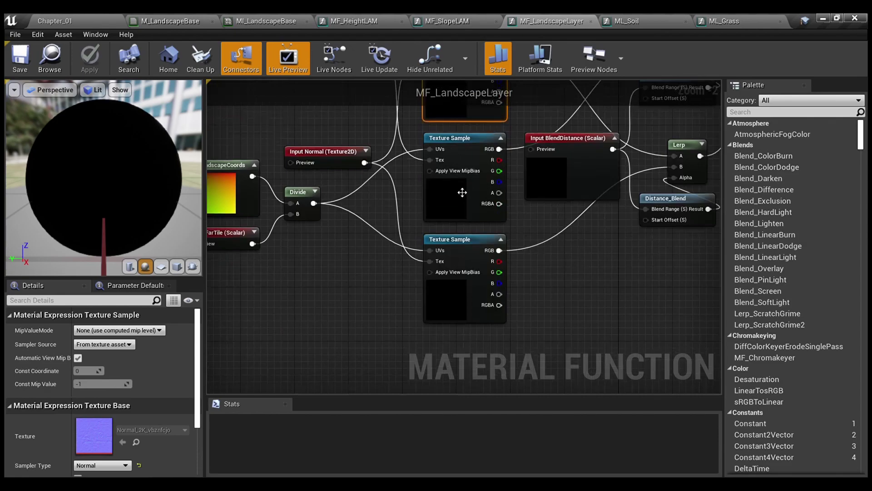
pyautogui.click(462, 203)
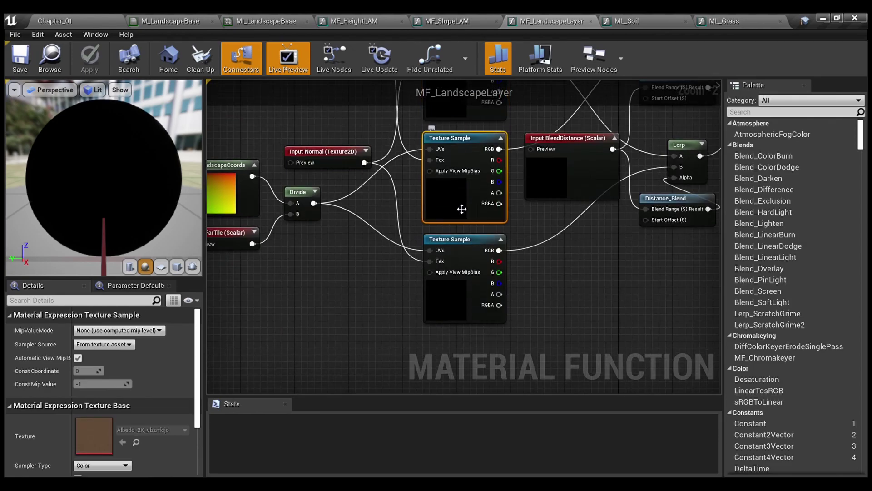
pyautogui.click(464, 284)
pyautogui.moveTo(555, 218); pyautogui.dragTo(514, 289, button='right')
pyautogui.scroll(-2, 513, 289)
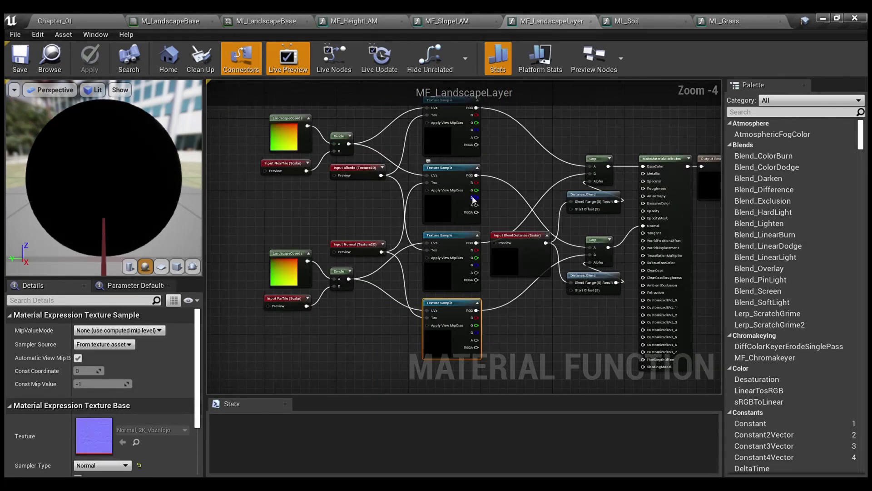
# Compare the two Color Texture Sample nodes fed by Input Albedo with the two Normal ones fed by Input Normal
pyautogui.moveTo(473, 200); pyautogui.dragTo(418, 223, button='right')
pyautogui.click(441, 179)
pyautogui.click(395, 166)
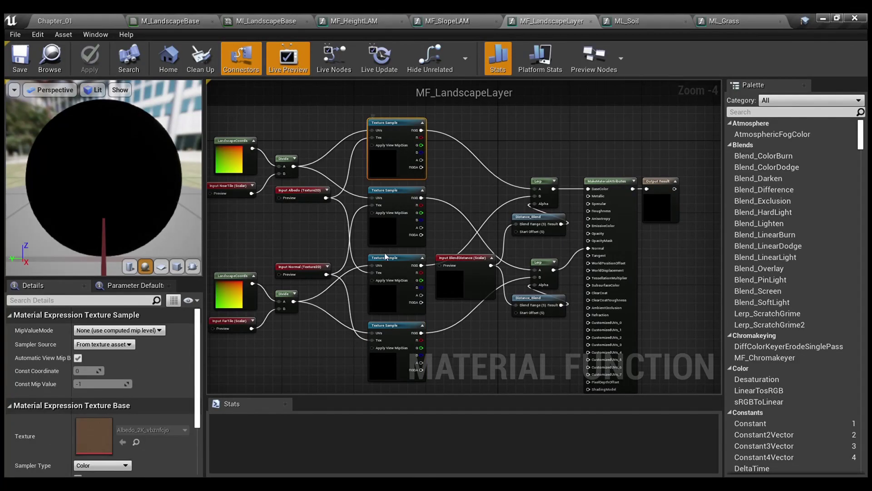
pyautogui.keyDown('ctrl'); pyautogui.click(394, 289); pyautogui.keyUp('ctrl')
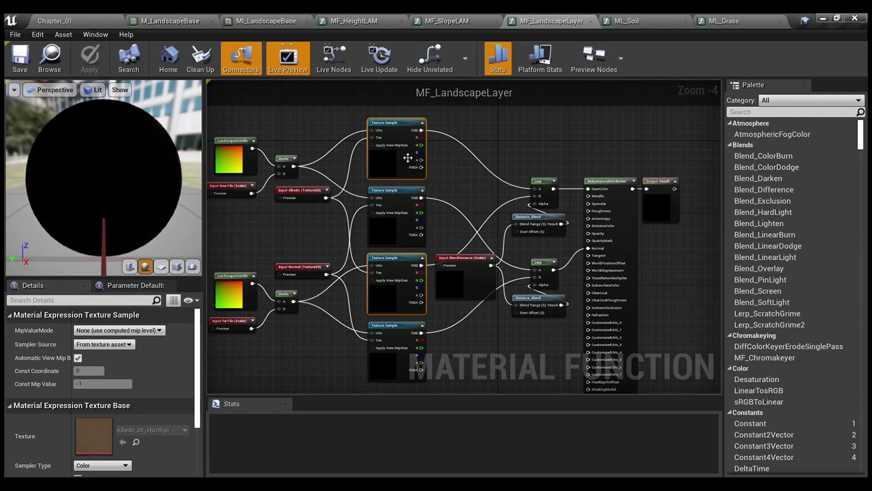
pyautogui.moveTo(457, 187); pyautogui.dragTo(474, 123, button='right')
pyautogui.click(474, 123)
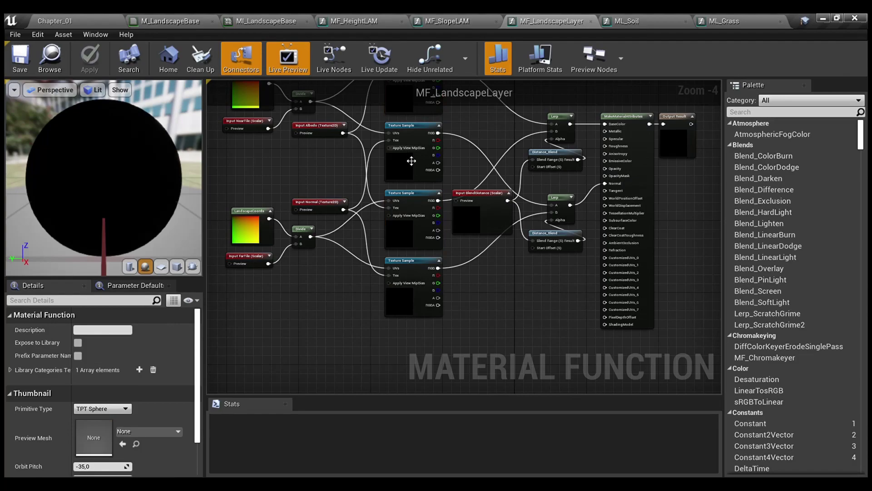
pyautogui.click(409, 165)
pyautogui.keyDown('ctrl'); pyautogui.click(409, 303); pyautogui.keyUp('ctrl')
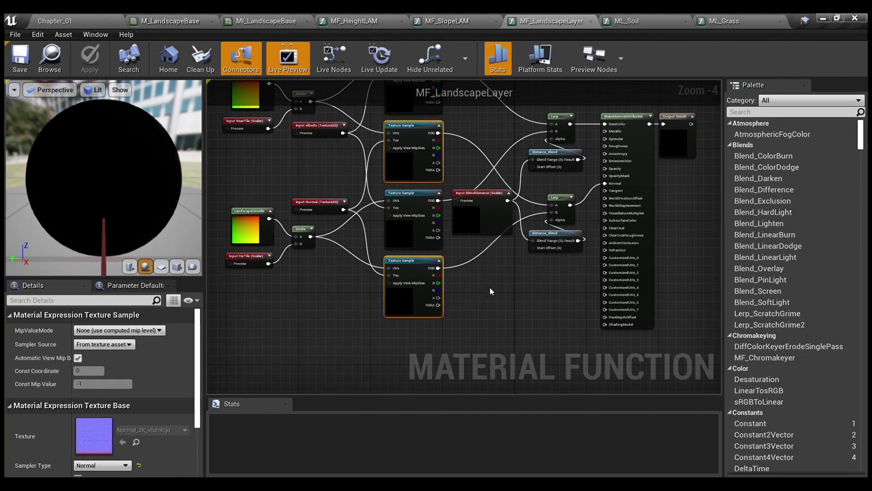
pyautogui.moveTo(488, 285); pyautogui.dragTo(471, 318, button='right')
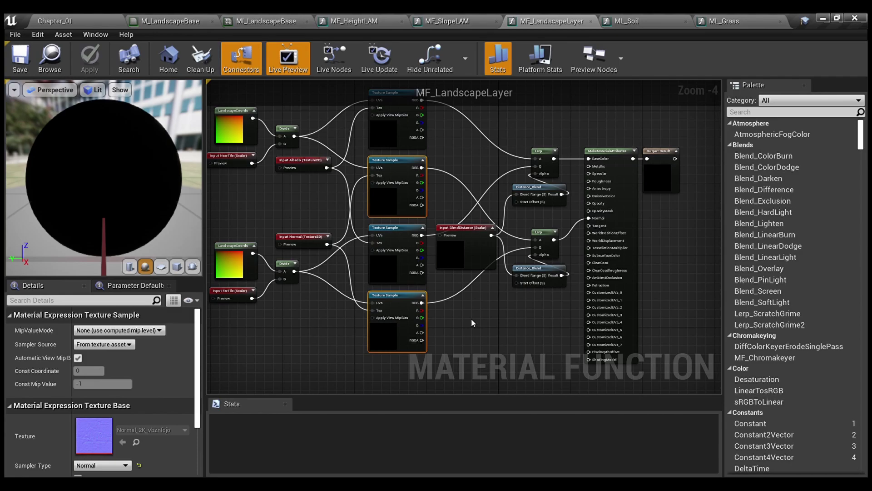
# Recheck the near and far Texture Sample nodes one by one for their assigned textures and sampler types
pyautogui.click(471, 318)
pyautogui.scroll(2, 336, 206)
pyautogui.moveTo(326, 226); pyautogui.dragTo(353, 294, button='right')
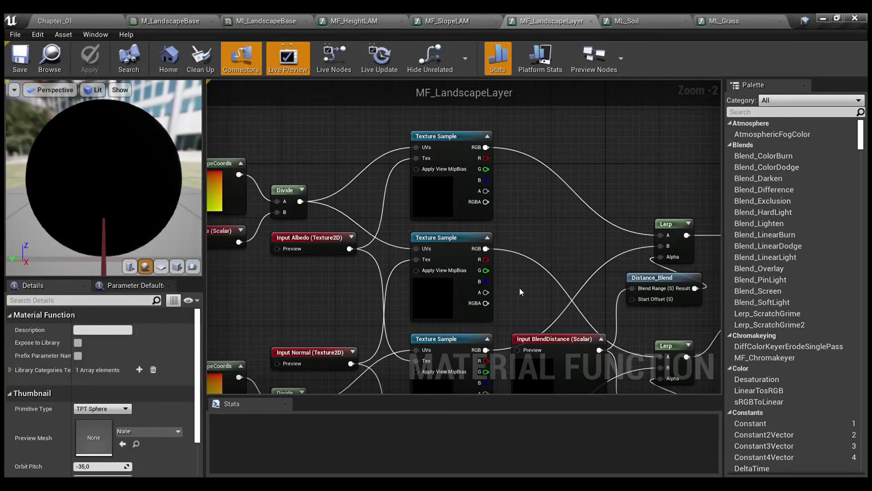
pyautogui.click(443, 208)
pyautogui.moveTo(544, 246); pyautogui.dragTo(515, 103, button='right')
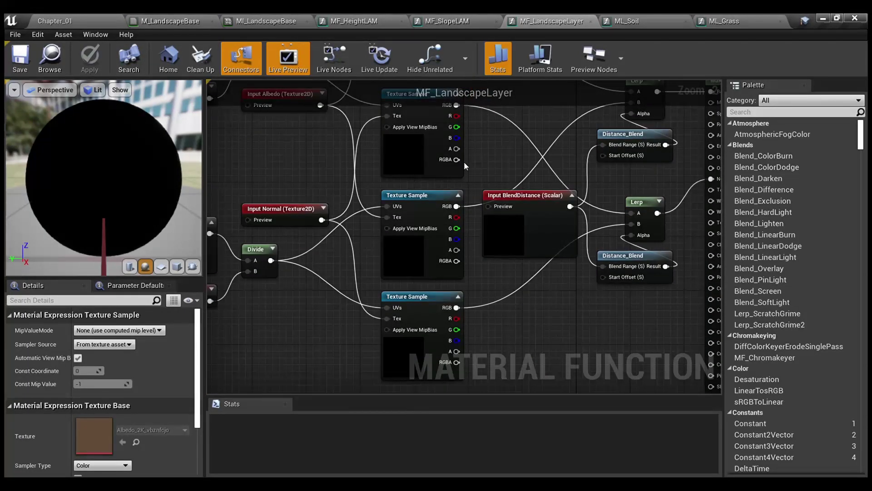
pyautogui.click(408, 254)
pyautogui.moveTo(430, 160); pyautogui.dragTo(488, 111, button='right')
pyautogui.click(419, 256)
pyautogui.click(464, 280)
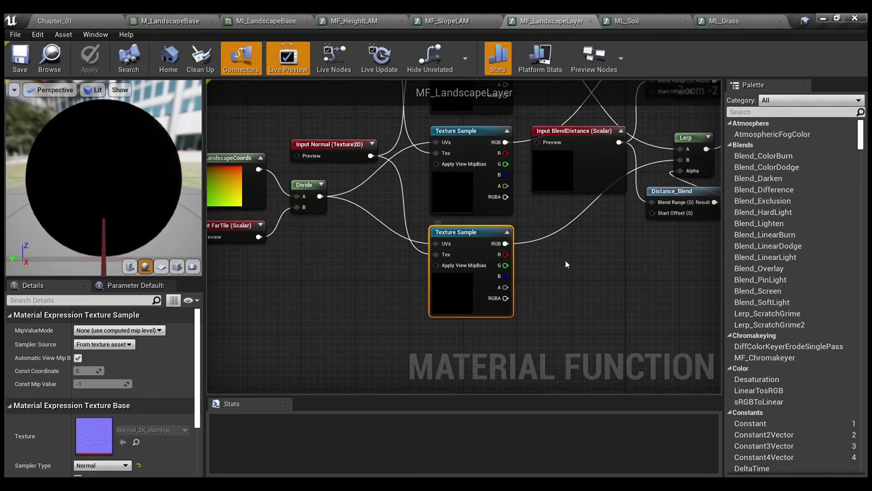
pyautogui.moveTo(565, 264); pyautogui.dragTo(516, 390, button='right')
pyautogui.click(501, 223)
# Examine the Input Albedo node and the LandscapeCoords nodes paired with the NearTile and FarTile inputs
pyautogui.click(293, 162)
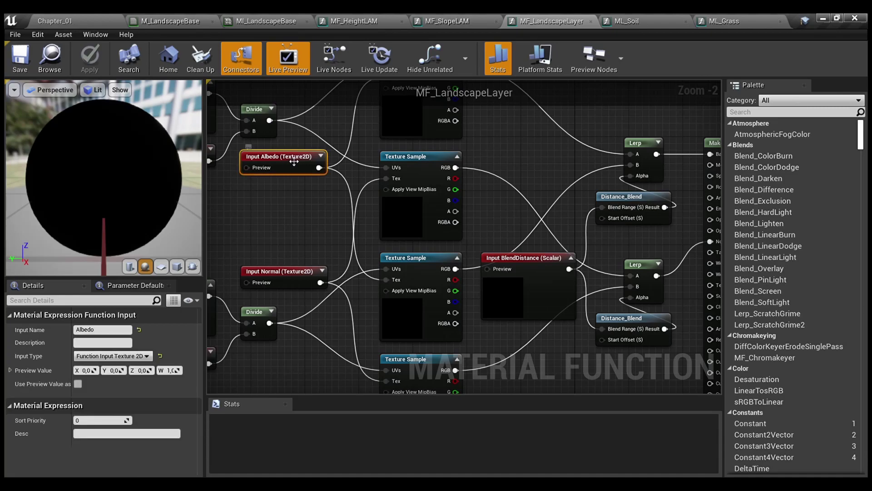
pyautogui.moveTo(291, 199); pyautogui.dragTo(508, 272, button='right')
pyautogui.moveTo(323, 126); pyautogui.dragTo(447, 233)
pyautogui.moveTo(447, 279); pyautogui.dragTo(368, 115, button='right')
pyautogui.moveTo(257, 168); pyautogui.dragTo(375, 300)
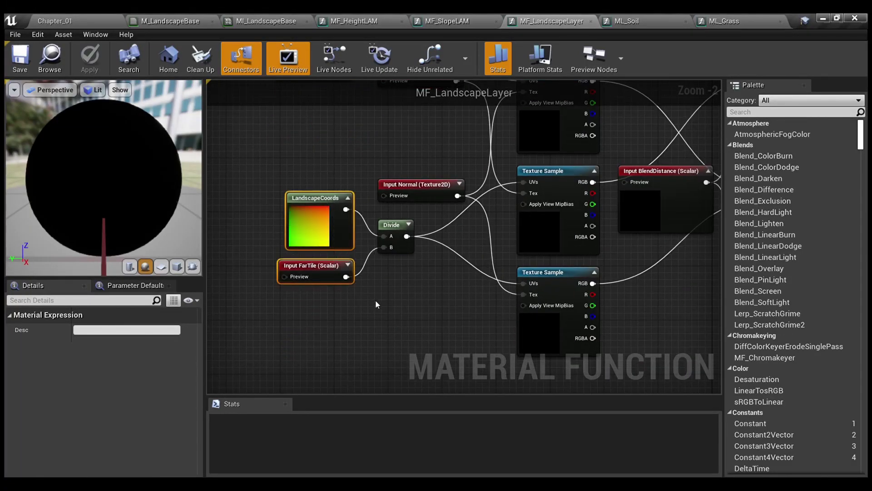
pyautogui.moveTo(394, 282); pyautogui.dragTo(419, 277, button='right')
pyautogui.click(340, 288)
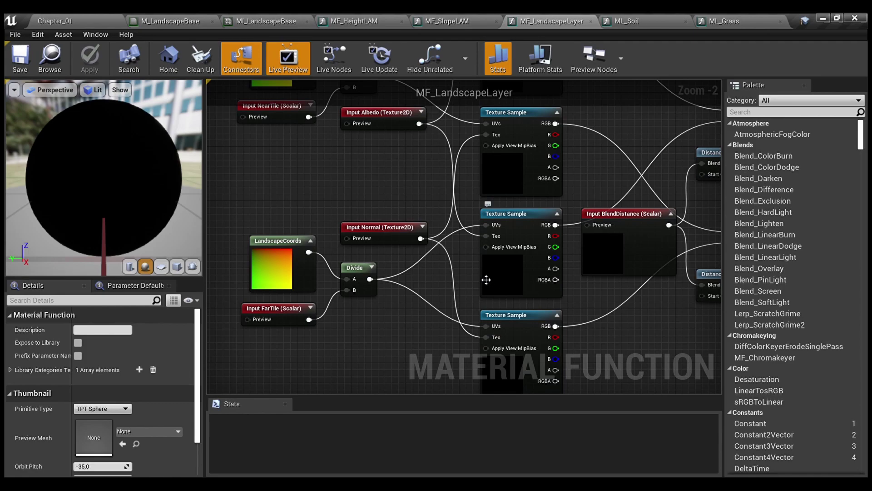
# Trace how the Divide nodes and texture inputs connect to the Texture Samples, and inspect the Input Albedo node's settings
pyautogui.moveTo(464, 276); pyautogui.dragTo(449, 305, button='right')
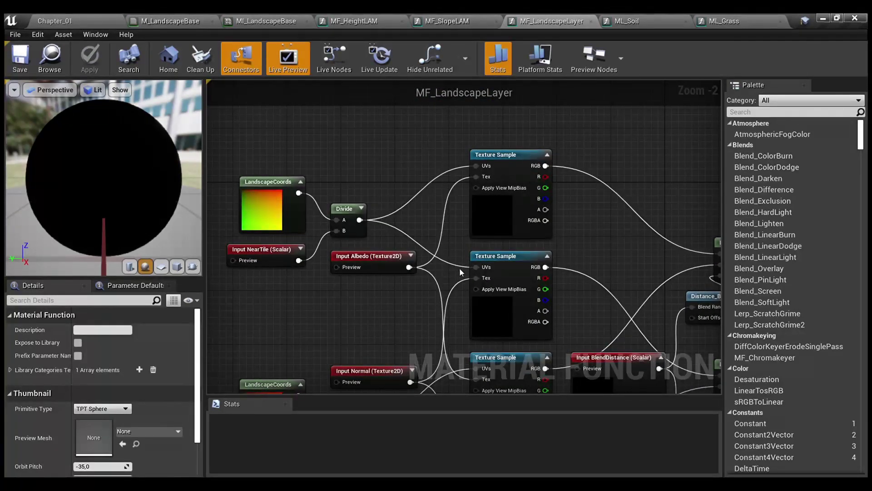
pyautogui.moveTo(552, 239); pyautogui.dragTo(529, 192, button='right')
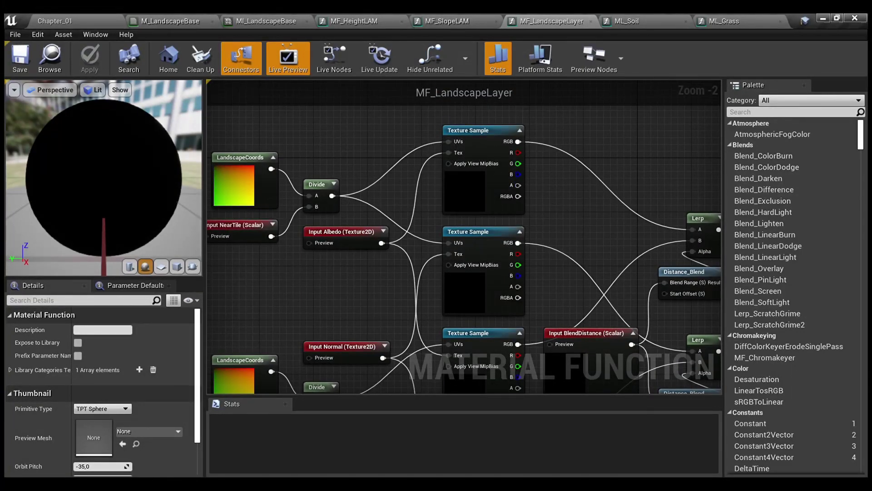
pyautogui.moveTo(516, 266); pyautogui.dragTo(511, 170, button='right')
pyautogui.moveTo(485, 284); pyautogui.dragTo(371, 370, button='right')
pyautogui.moveTo(240, 236); pyautogui.dragTo(402, 221, button='right')
pyautogui.click(368, 199)
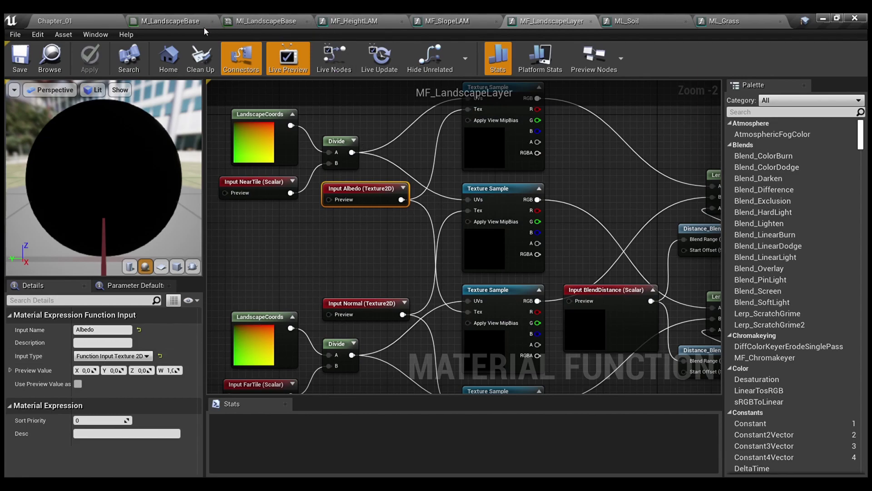
# Open MI_LandscapeBase and expand the GrassLayer and RockLayer parameter groups to review their textures, tiling and blend distances
pyautogui.click(252, 24)
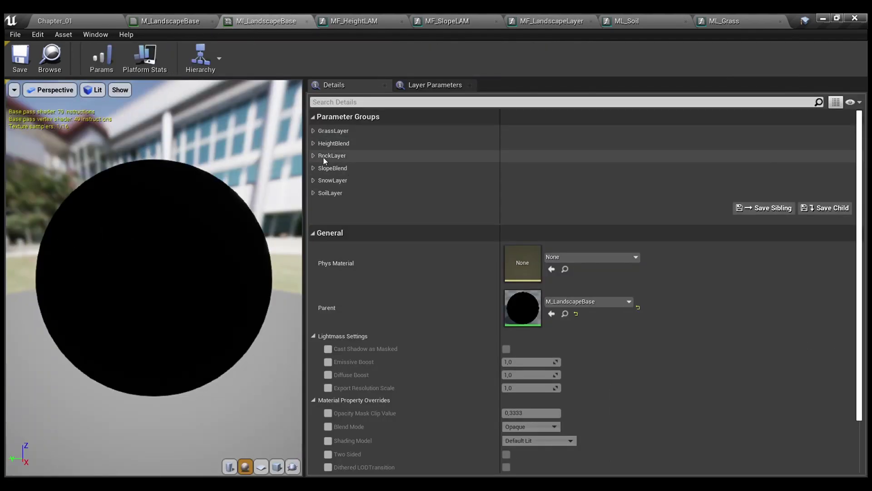
pyautogui.click(313, 132)
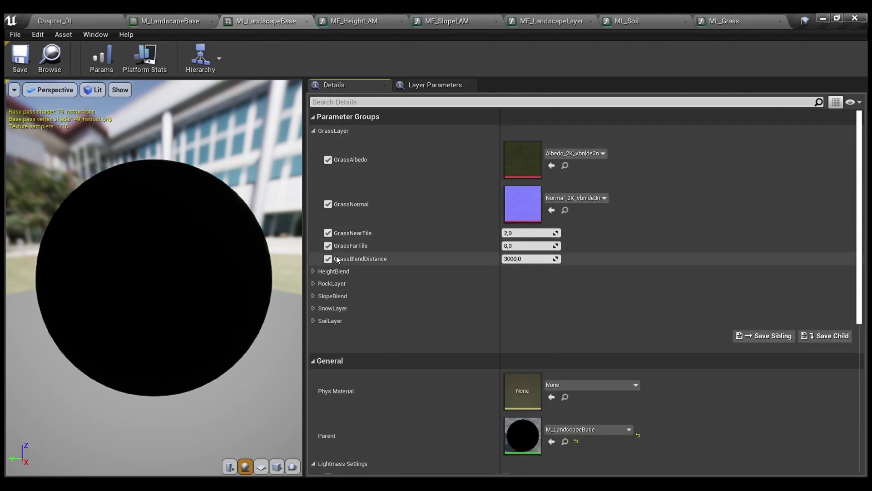
pyautogui.click(313, 283)
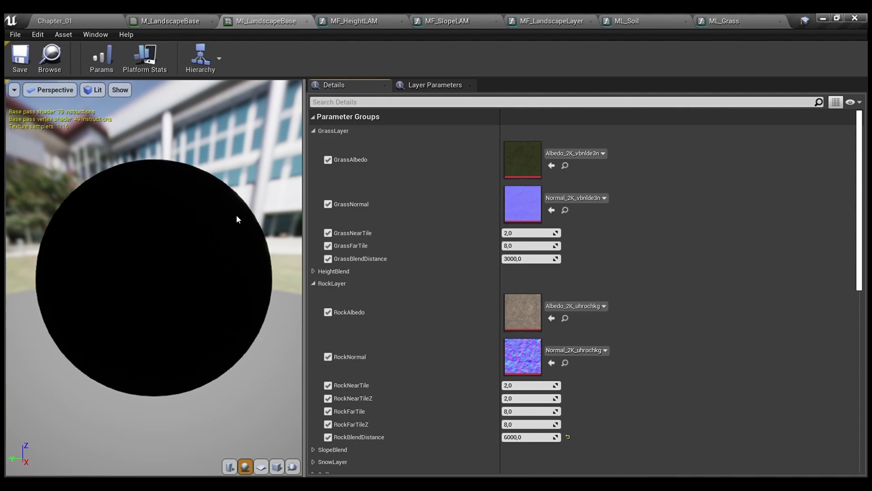
# Go back through M_LandscapeBase to MF_LandscapeLayer and check the Albedo input's name and input type
pyautogui.click(184, 20)
pyautogui.click(478, 141)
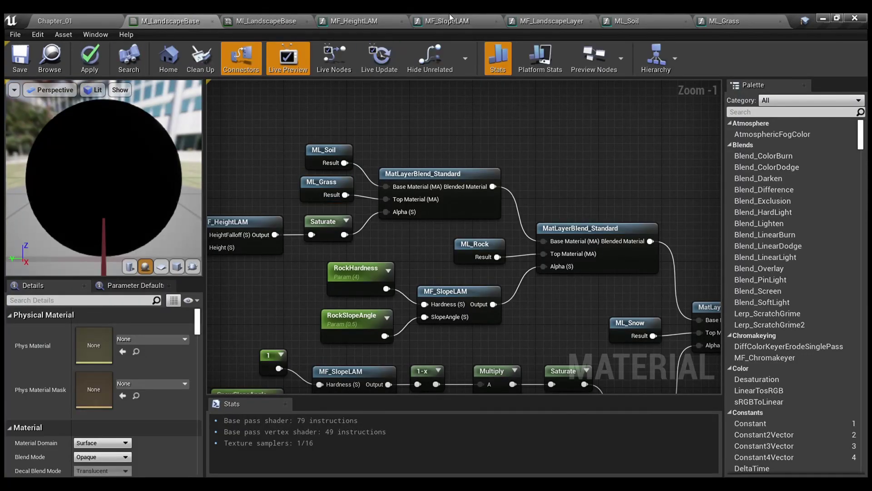
pyautogui.click(553, 21)
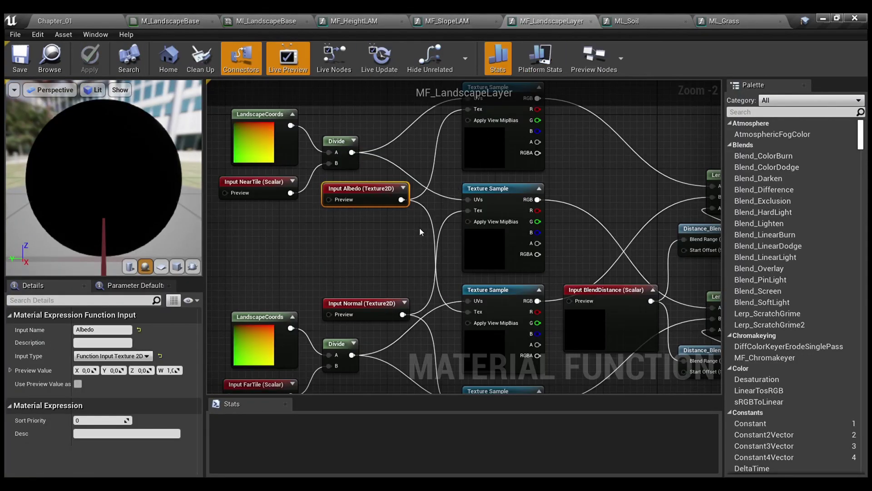
pyautogui.moveTo(383, 251); pyautogui.dragTo(363, 280, button='right')
pyautogui.click(364, 226)
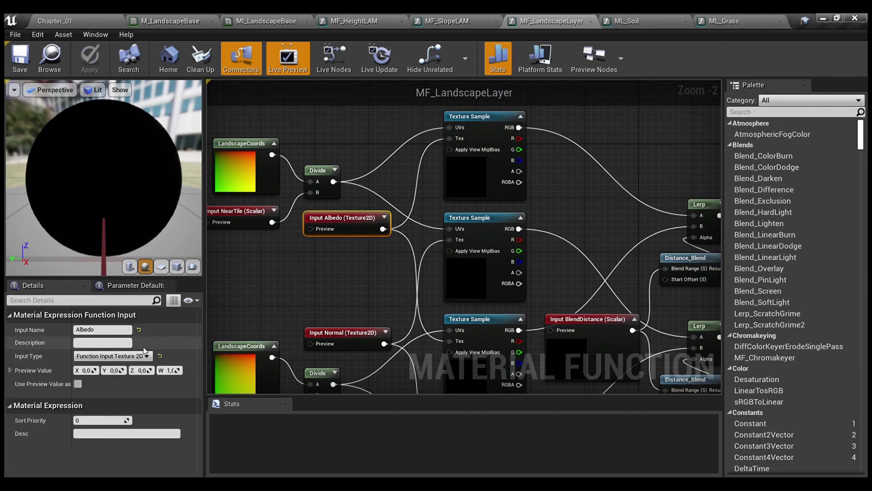
pyautogui.moveTo(347, 263); pyautogui.dragTo(325, 272, button='right')
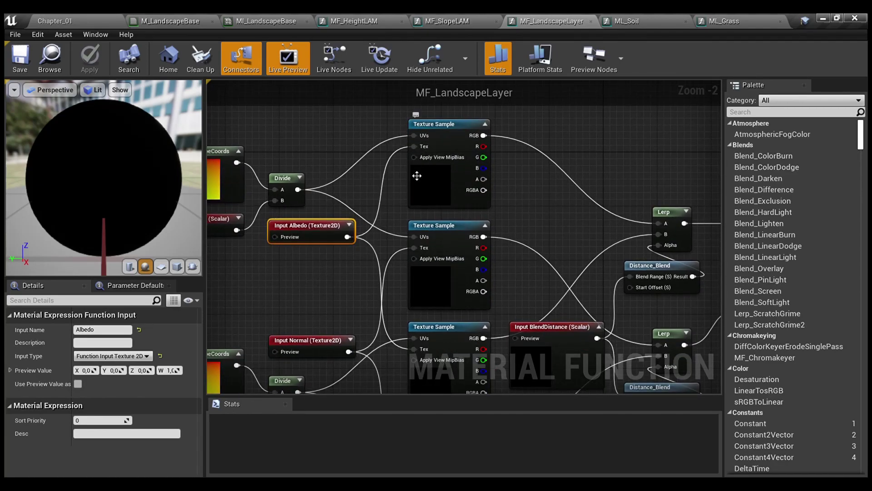
# Check the Normal input's name and input type against those of the Albedo input
pyautogui.moveTo(413, 264); pyautogui.dragTo(410, 176, button='right')
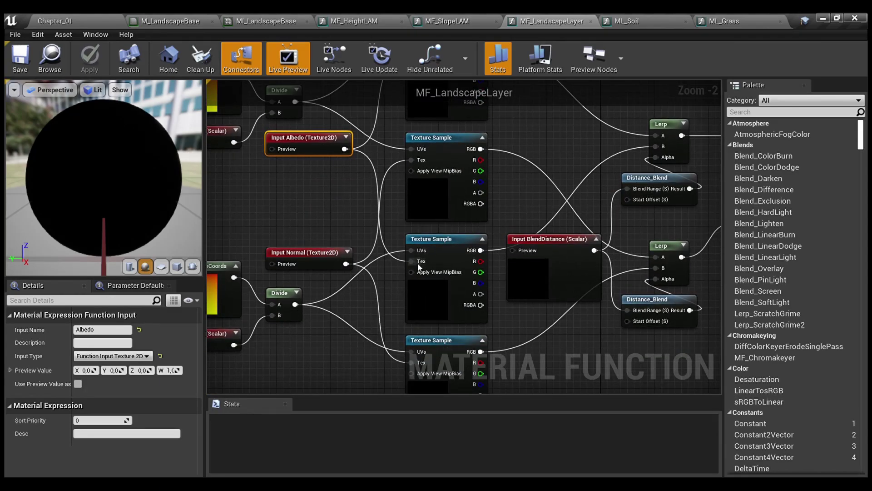
pyautogui.click(445, 244)
pyautogui.click(514, 206)
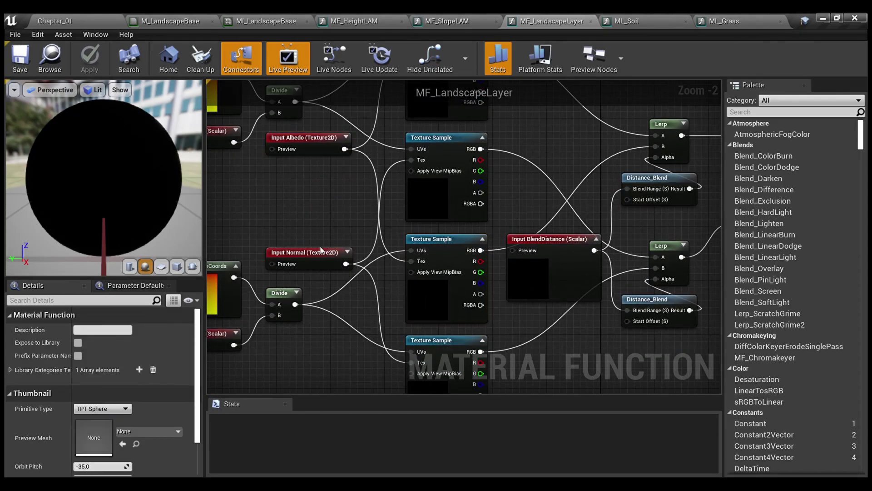
pyautogui.moveTo(315, 209); pyautogui.dragTo(341, 250, button='right')
pyautogui.click(336, 297)
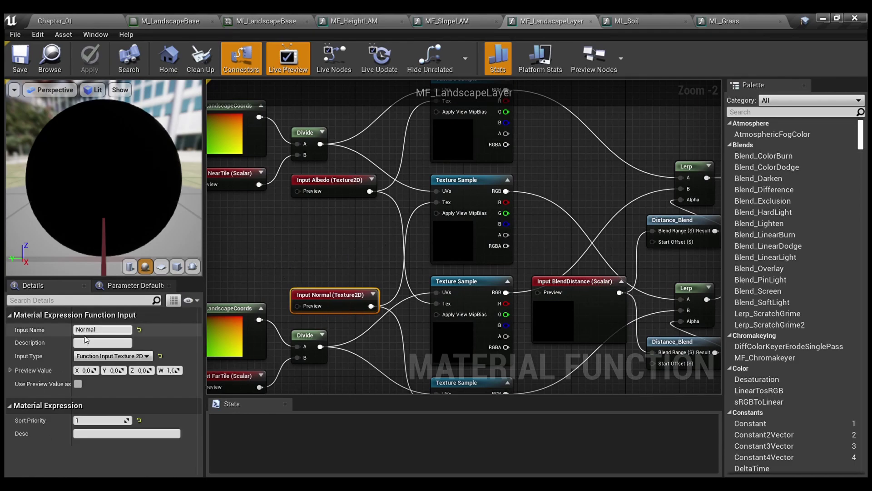
pyautogui.click(324, 191)
pyautogui.click(320, 243)
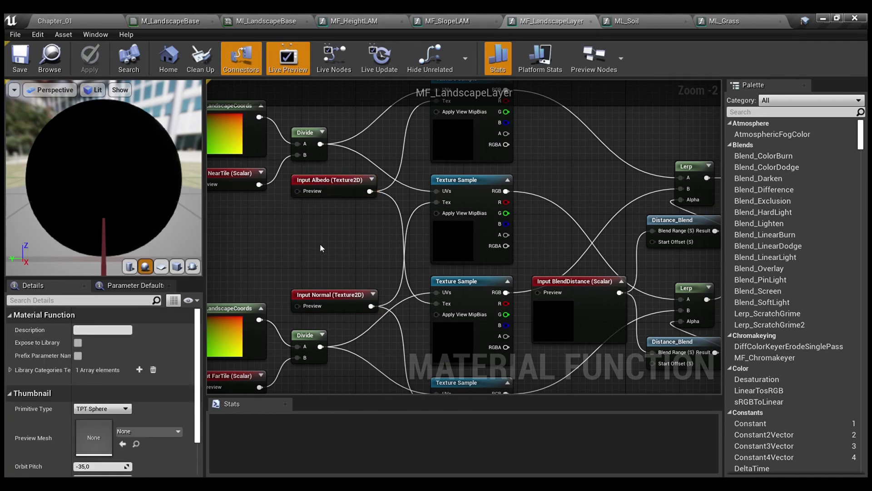
# Inspect the two Texture Sample nodes that use the Normal sampler type and feed the lower Lerp
pyautogui.scroll(-1, 389, 239)
pyautogui.moveTo(431, 244); pyautogui.dragTo(384, 185, button='right')
pyautogui.click(419, 145)
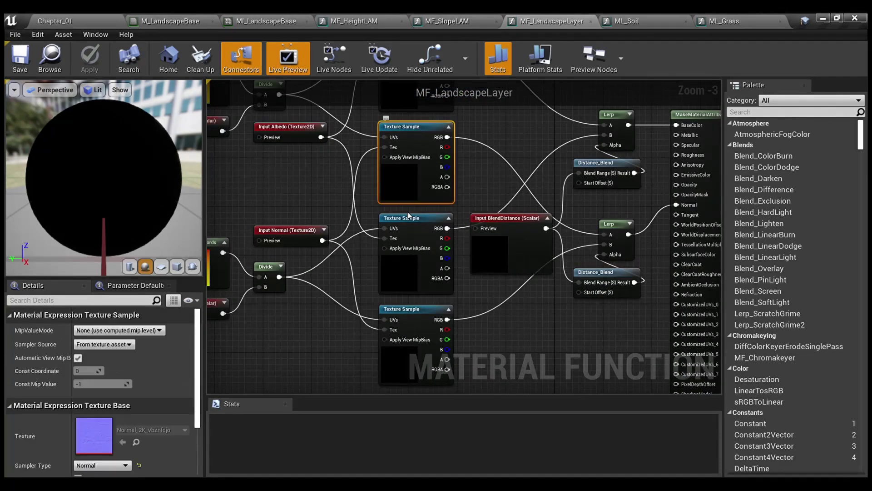
pyautogui.click(417, 313)
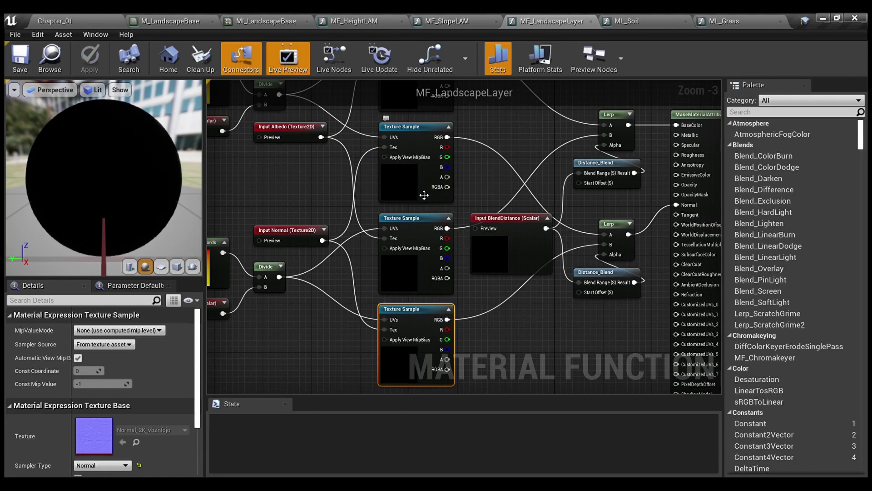
# Compare the sampler types of the upper three Texture Sample nodes in MF_LandscapeLayer
pyautogui.click(414, 222)
pyautogui.moveTo(486, 163); pyautogui.dragTo(478, 236, button='right')
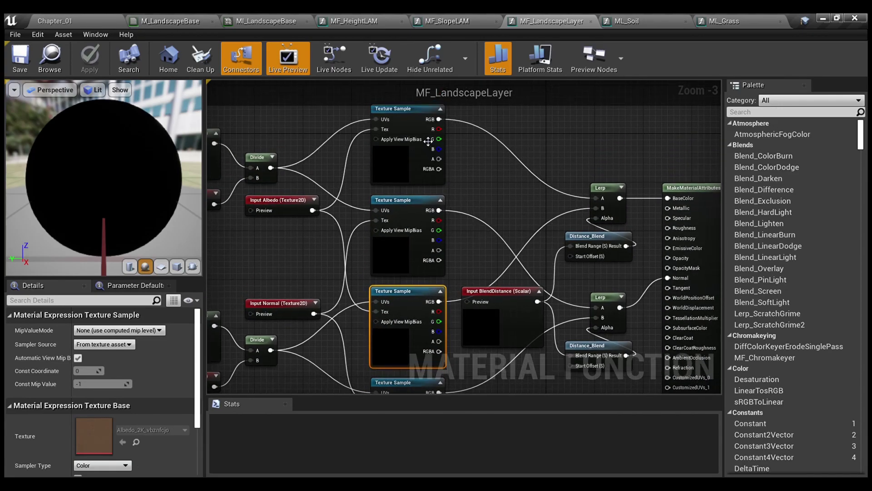
pyautogui.click(399, 168)
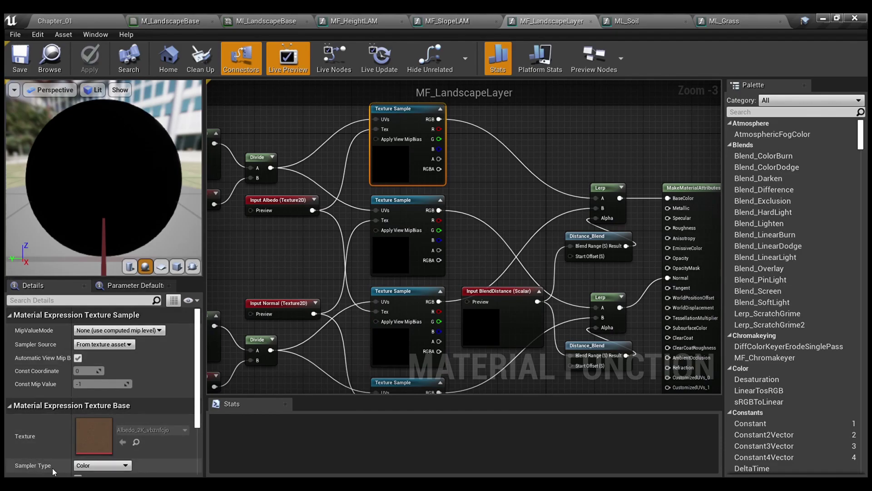
pyautogui.click(392, 258)
pyautogui.moveTo(422, 286); pyautogui.dragTo(442, 185, button='right')
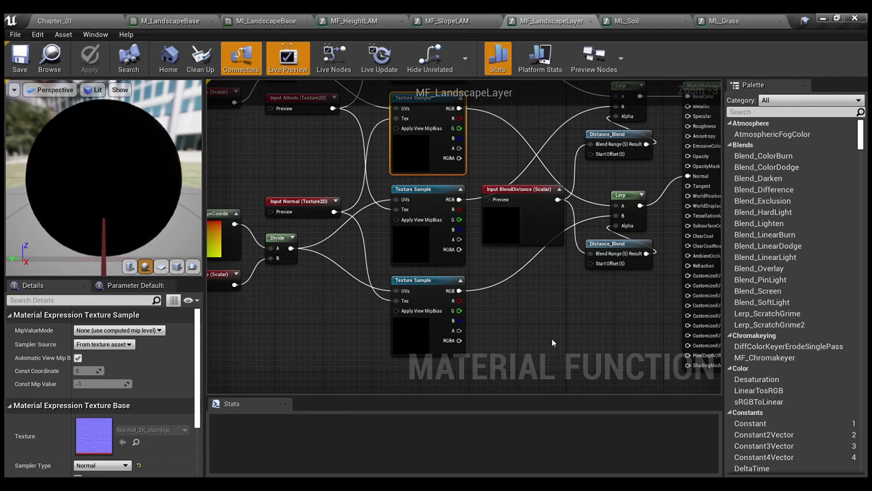
pyautogui.moveTo(567, 302); pyautogui.dragTo(484, 393, button='right')
# Check the BlendDistance input's name and input type and trace its wires to the two Distance_Blend nodes
pyautogui.click(459, 187)
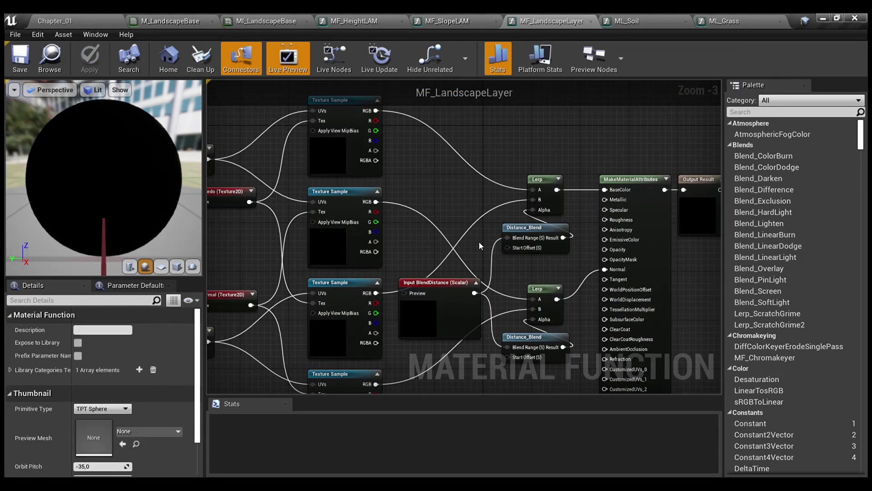
pyautogui.scroll(1, 479, 241)
pyautogui.moveTo(509, 277); pyautogui.dragTo(456, 236, button='right')
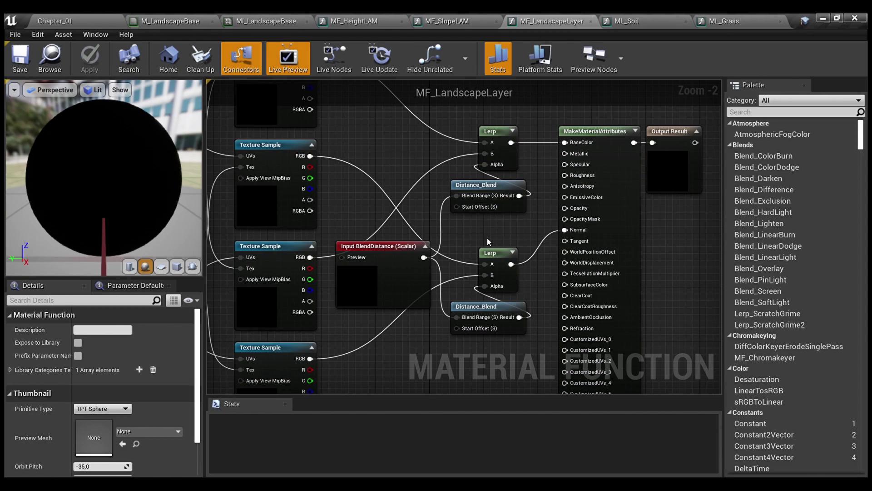
pyautogui.click(400, 253)
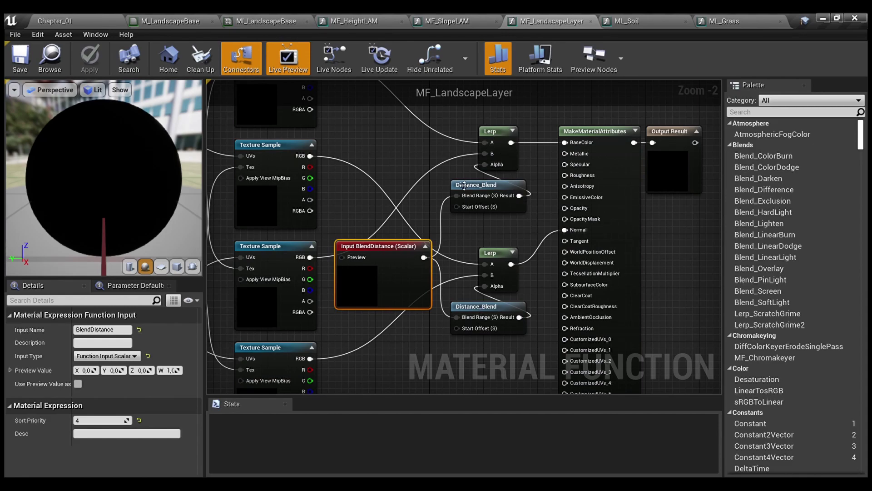
pyautogui.scroll(-1, 464, 185)
pyautogui.moveTo(386, 112); pyautogui.dragTo(426, 126, button='right')
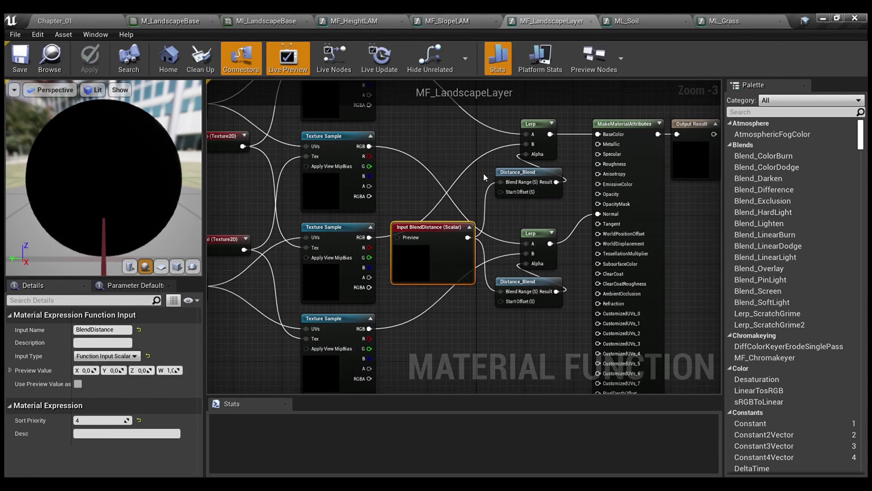
pyautogui.click(518, 211)
# Follow both Lerp results through the MakeMaterialAttributes node to the Output Result node
pyautogui.moveTo(671, 184); pyautogui.dragTo(537, 189, button='right')
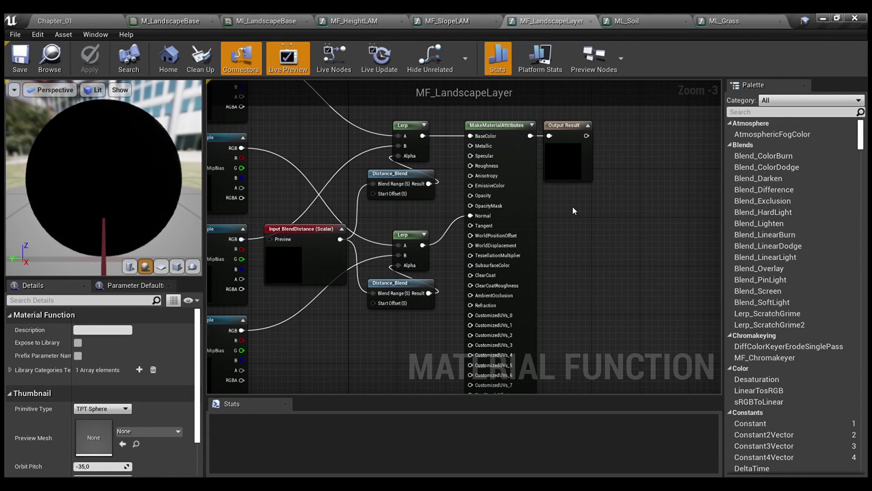
pyautogui.scroll(-2, 572, 206)
pyautogui.moveTo(380, 169); pyautogui.dragTo(446, 170, button='right')
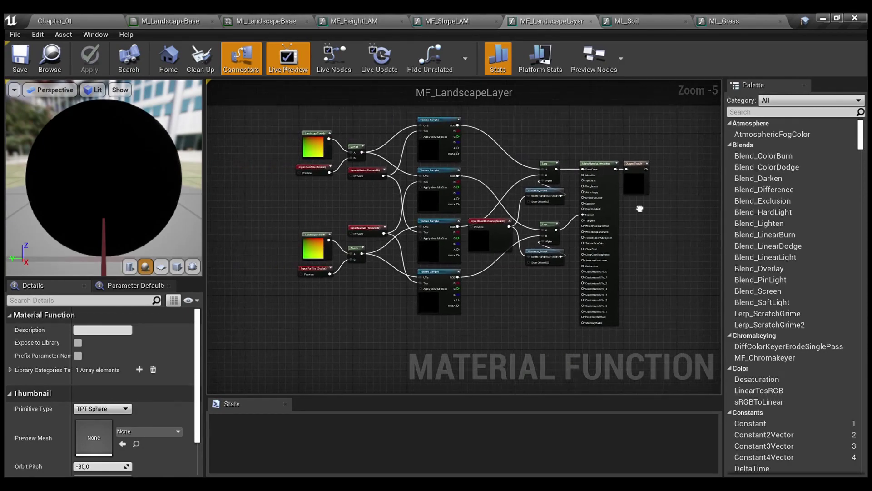
pyautogui.scroll(2, 573, 154)
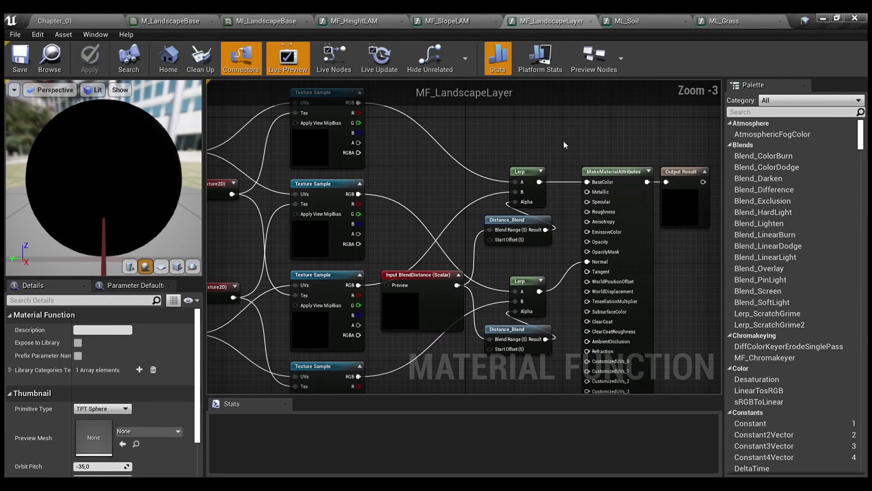
pyautogui.moveTo(562, 144); pyautogui.dragTo(481, 146, button='right')
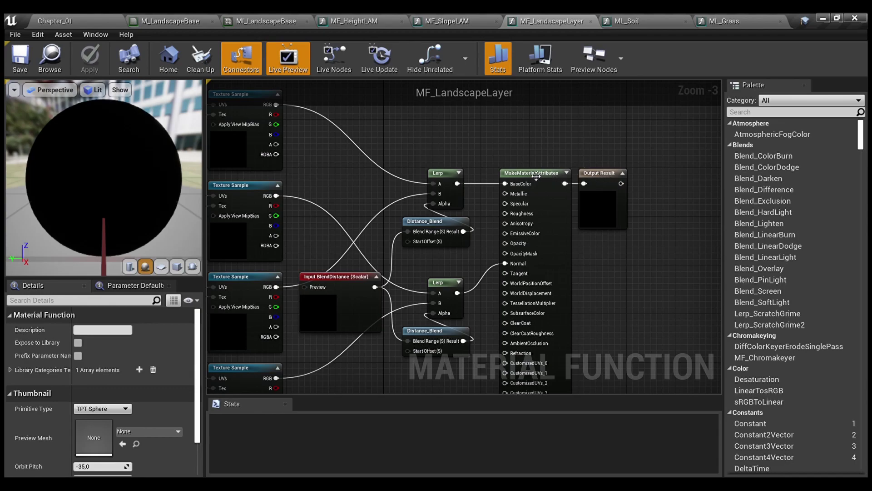
pyautogui.click(602, 175)
pyautogui.click(417, 127)
# Go to M_LandscapeBase and check the material's Use Material Attributes setting and its surrounding node graph
pyautogui.click(180, 17)
pyautogui.scroll(-2, 573, 161)
pyautogui.moveTo(574, 160); pyautogui.dragTo(261, 89, button='right')
pyautogui.scroll(1, 563, 233)
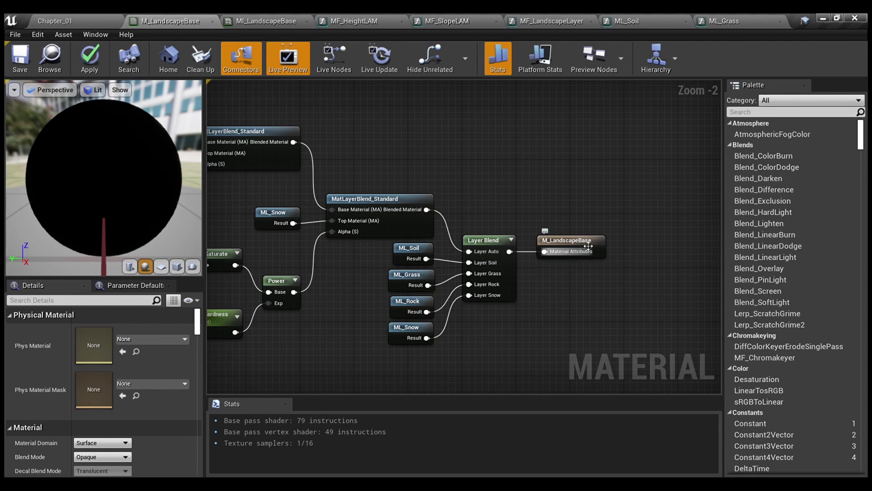
pyautogui.moveTo(199, 330)
pyautogui.mouseDown()
pyautogui.moveTo(199, 342)
pyautogui.moveTo(199, 332)
pyautogui.mouseUp()
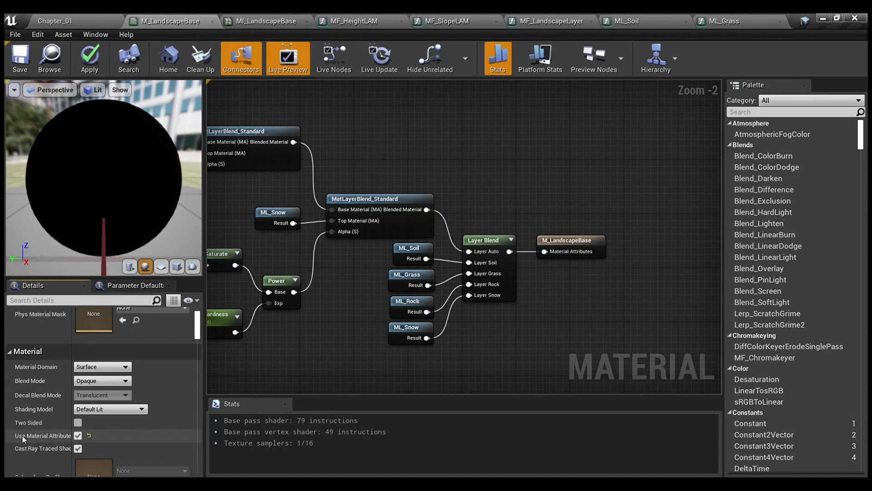
pyautogui.scroll(-2, 367, 304)
pyautogui.moveTo(366, 303); pyautogui.dragTo(279, 42, button='right')
pyautogui.moveTo(230, 24); pyautogui.dragTo(426, 183, button='right')
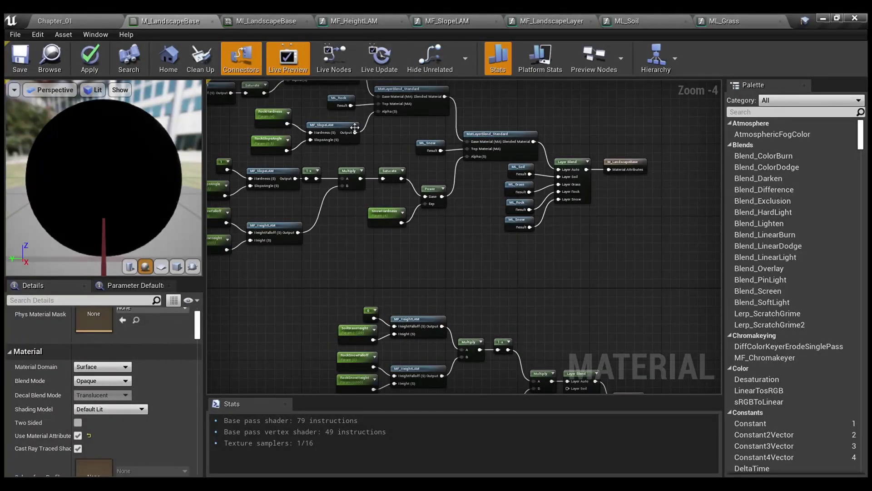
# Return to MF_LandscapeLayer and highlight its entire node network to review the complete layer function
pyautogui.click(530, 18)
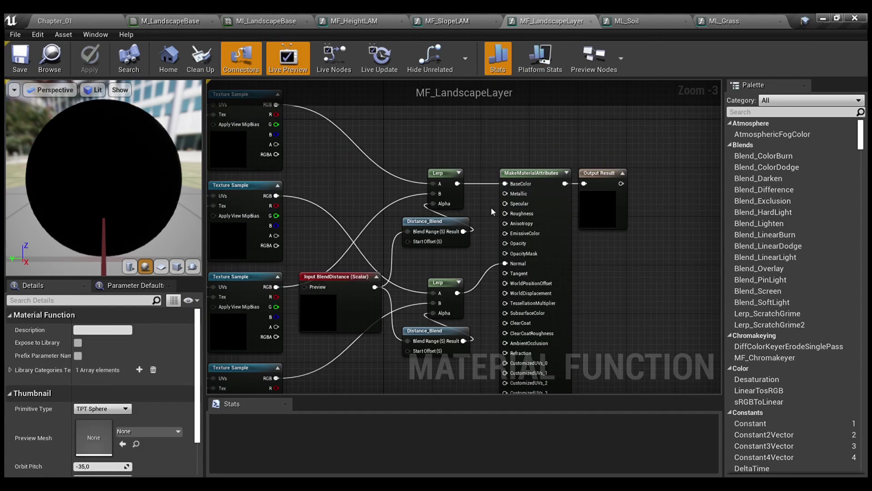
pyautogui.scroll(-1, 636, 260)
pyautogui.moveTo(522, 148); pyautogui.dragTo(585, 111, button='right')
pyautogui.moveTo(694, 322); pyautogui.dragTo(227, 127)
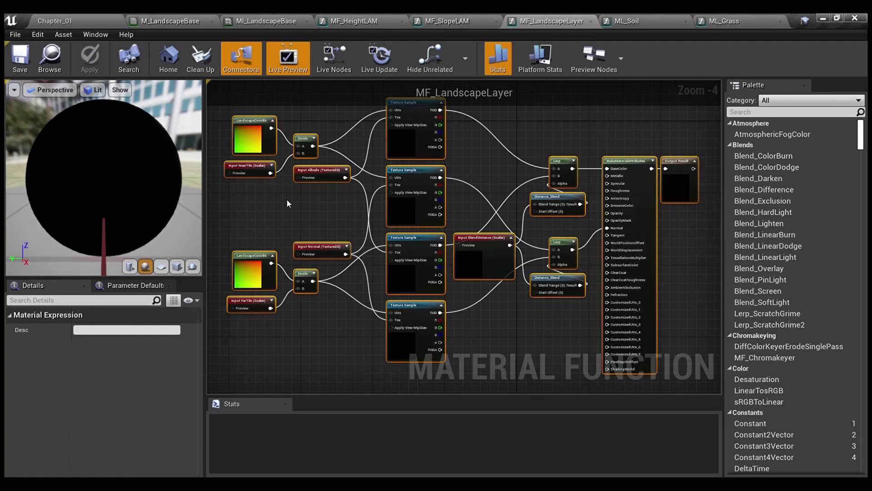
pyautogui.click(287, 200)
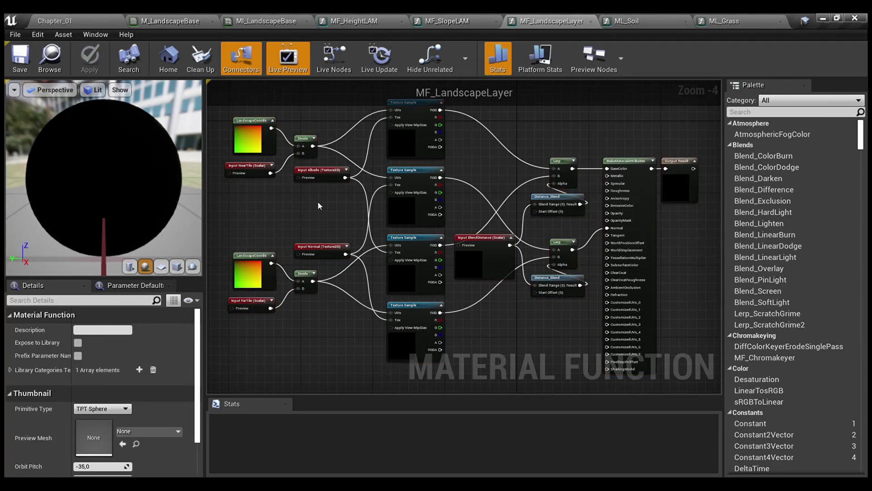
# Compare the ML_Soil and ML_Grass layer graphs, ending in ML_Soil
pyautogui.click(645, 23)
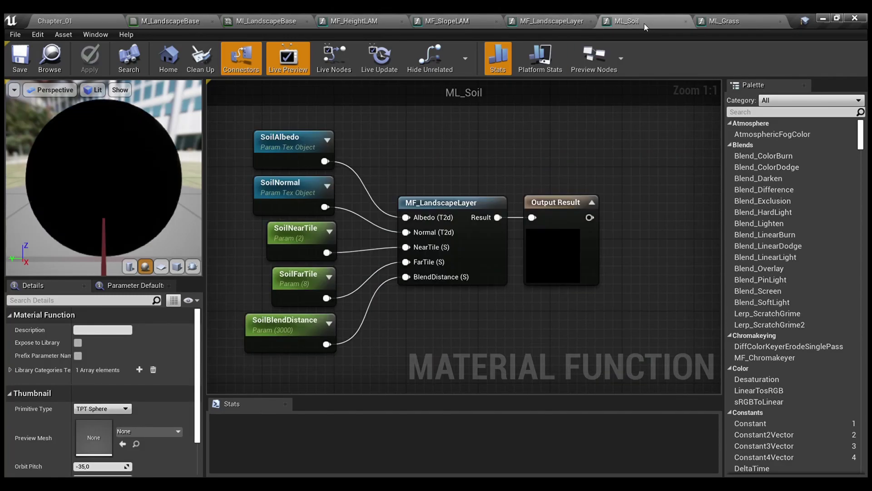
pyautogui.click(715, 21)
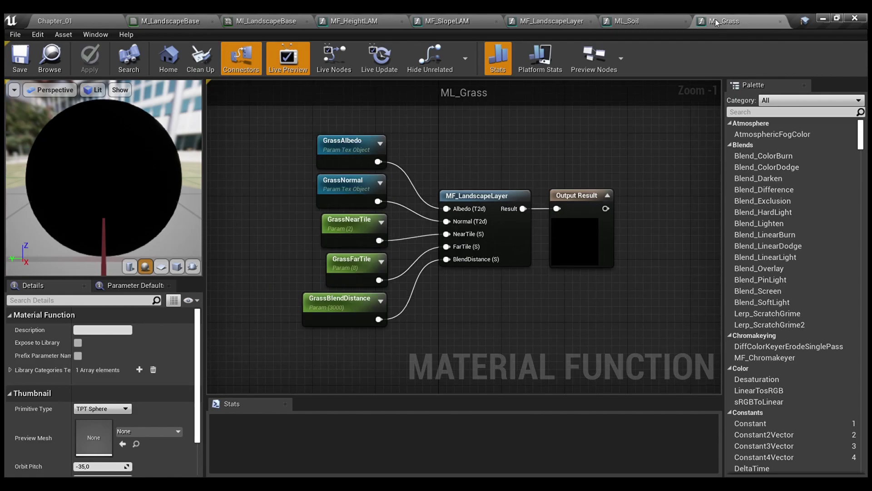
pyautogui.click(650, 22)
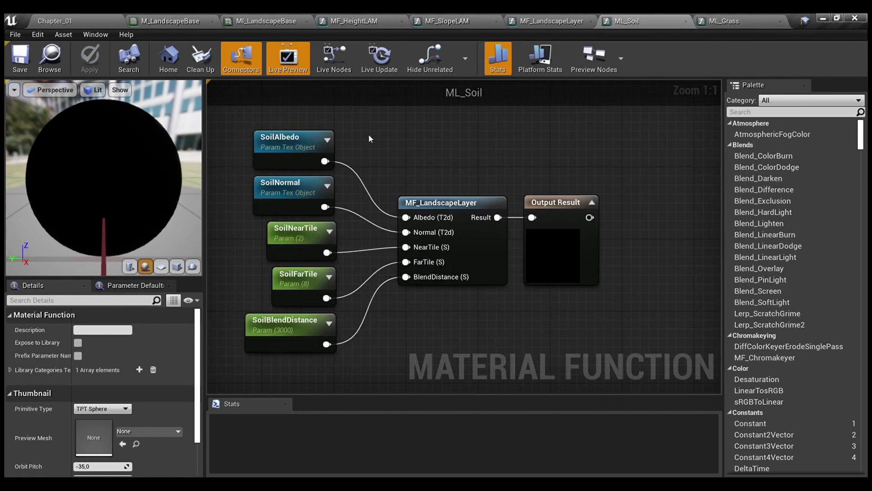
# Inspect the MF_LandscapeLayer call in ML_Soil and compare it with the function's own graph
pyautogui.click(440, 211)
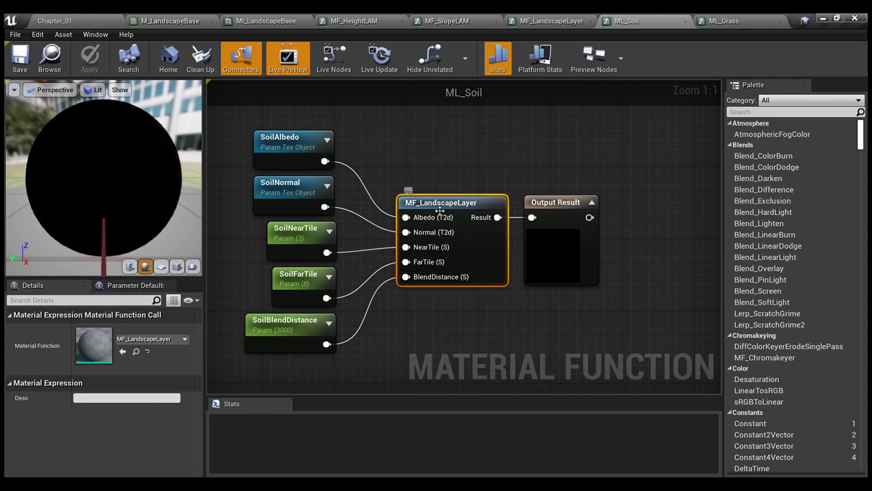
pyautogui.click(537, 22)
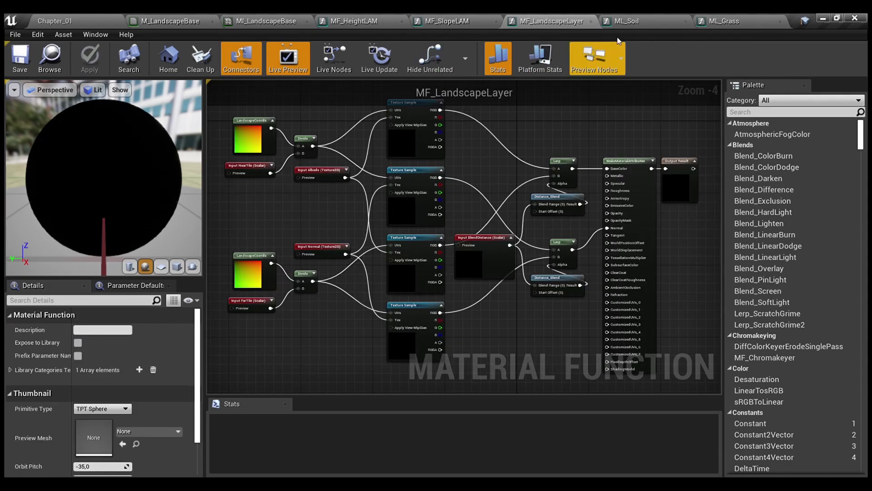
pyautogui.click(628, 21)
pyautogui.click(364, 141)
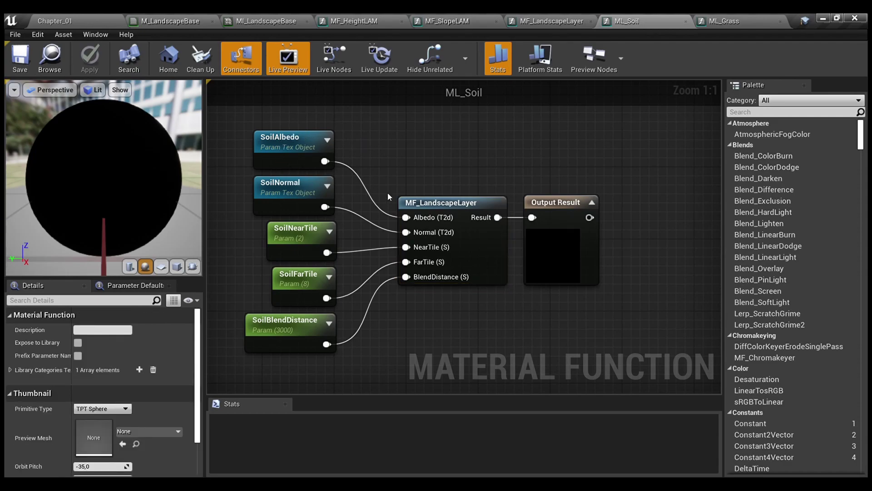
# Highlight the five soil parameters feeding MF_LandscapeLayer, and inspect SoilAlbedo's group, texture and sampler type
pyautogui.moveTo(222, 120); pyautogui.dragTo(399, 349)
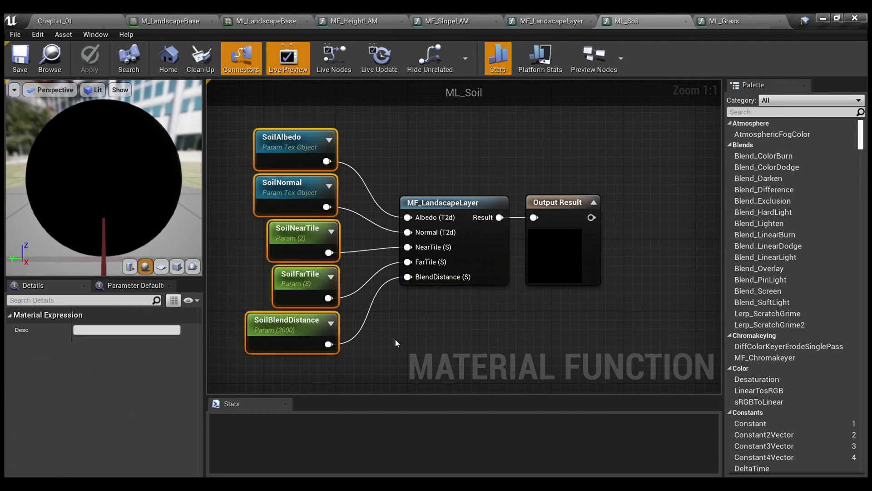
pyautogui.click(395, 341)
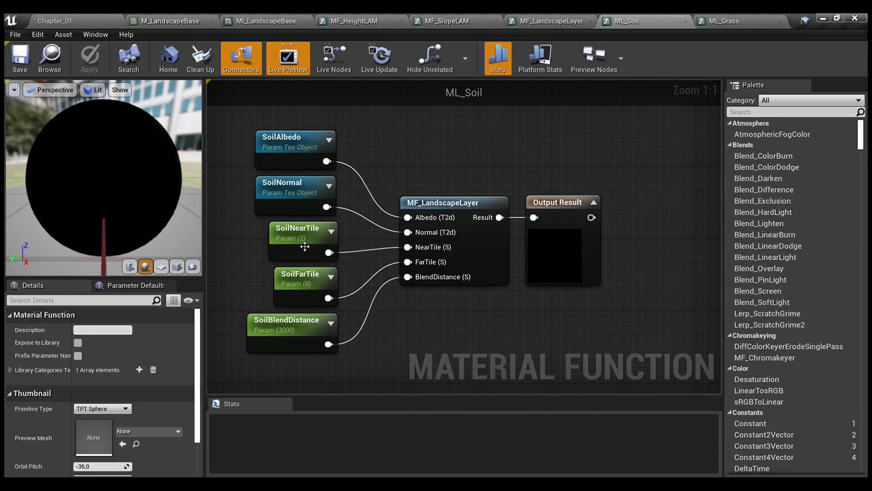
pyautogui.click(283, 154)
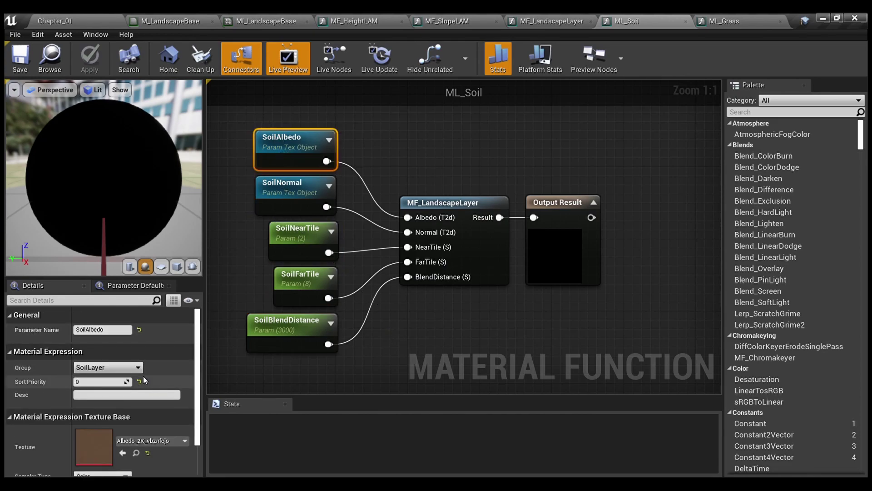
pyautogui.scroll(-1, 143, 376)
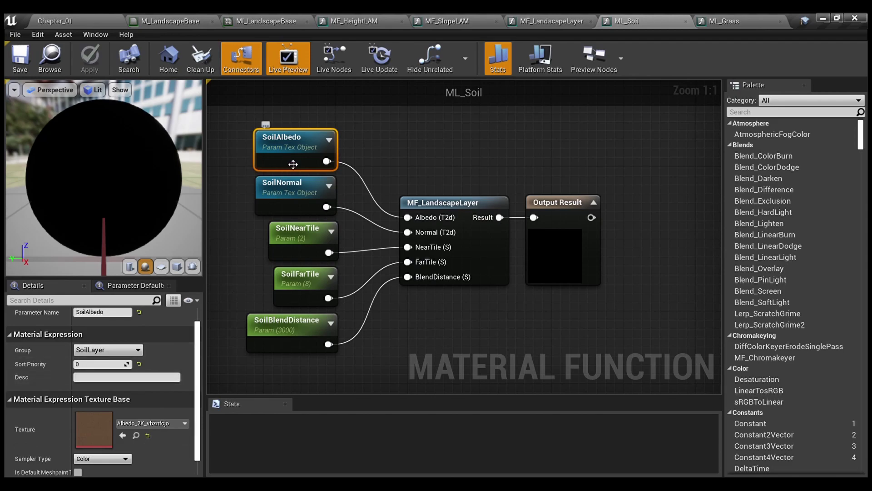
# Inspect SoilNormal's group, sort priority, texture and sampler type, comparing it with SoilAlbedo
pyautogui.click(289, 205)
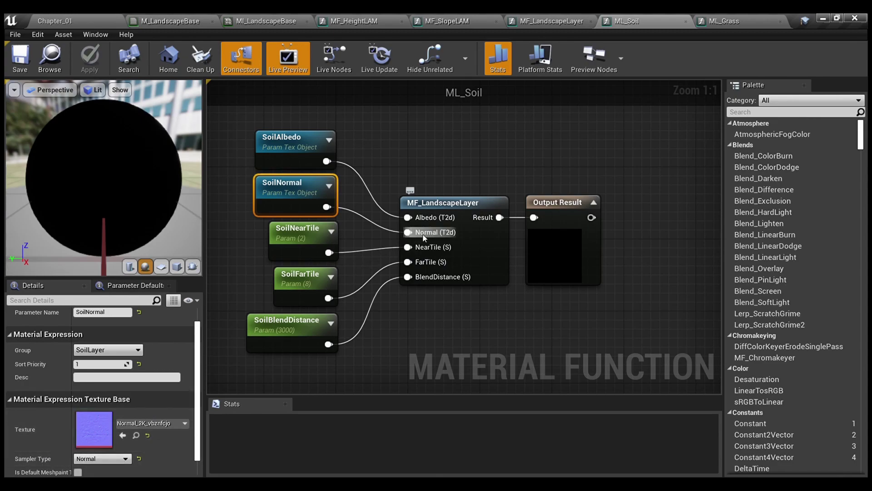
pyautogui.click(265, 129)
pyautogui.click(264, 198)
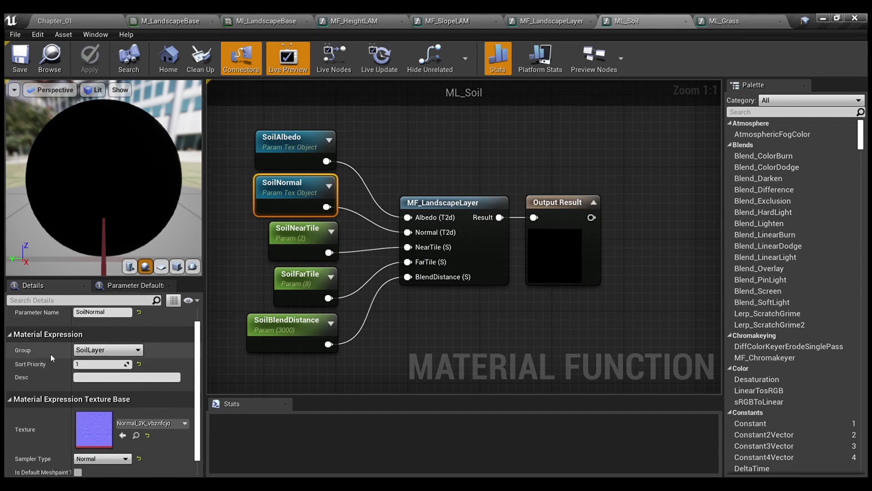
# Check the group assigned to the two soil texture parameters and to the three soil scalar parameters
pyautogui.keyDown('shift'); pyautogui.click(295, 148); pyautogui.keyUp('shift')
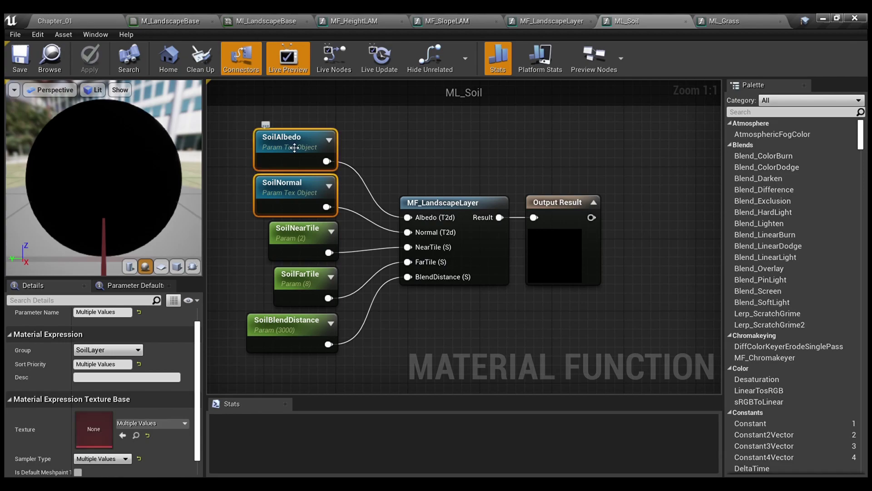
pyautogui.keyDown('shift'); pyautogui.click(294, 239); pyautogui.keyUp('shift')
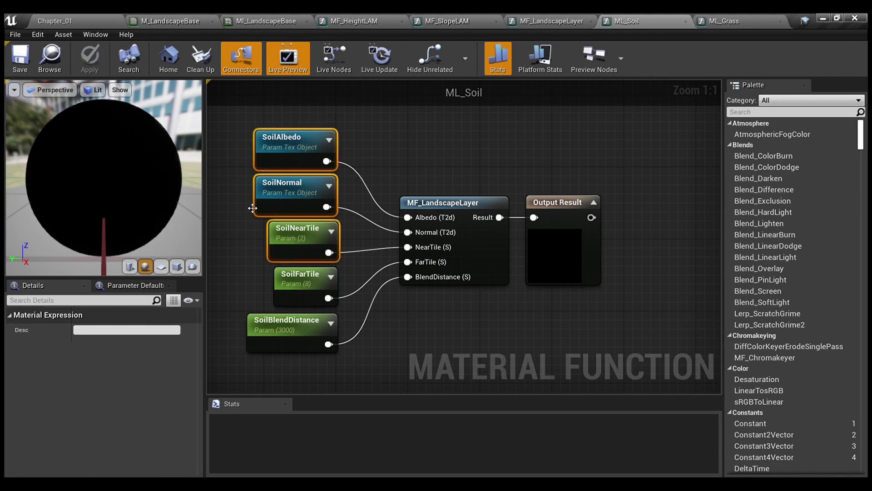
pyautogui.click(230, 207)
pyautogui.moveTo(237, 132); pyautogui.dragTo(296, 198)
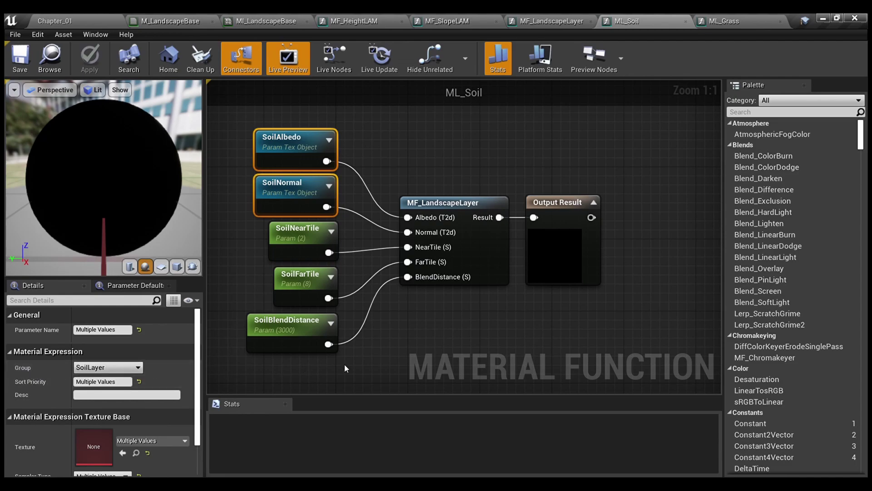
pyautogui.click(372, 364)
pyautogui.moveTo(373, 363); pyautogui.dragTo(289, 240)
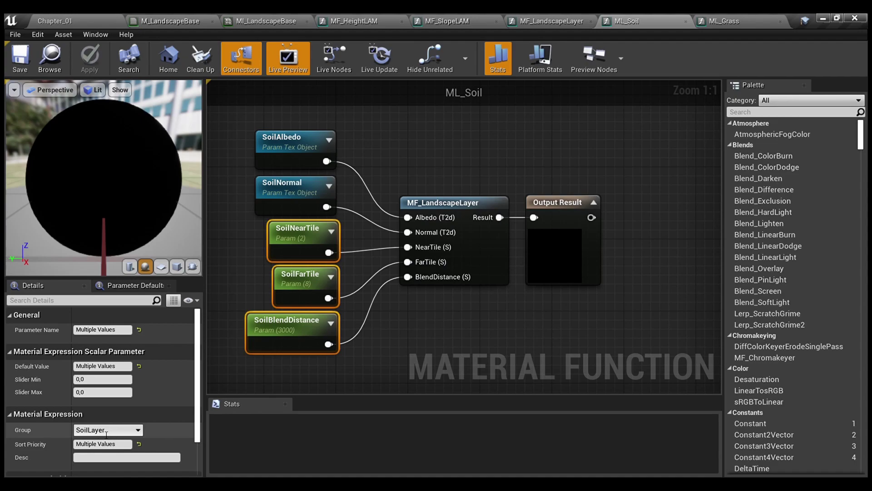
# Compare the sort priorities of the SoilAlbedo and SoilNormal parameters
pyautogui.click(253, 246)
pyautogui.click(284, 150)
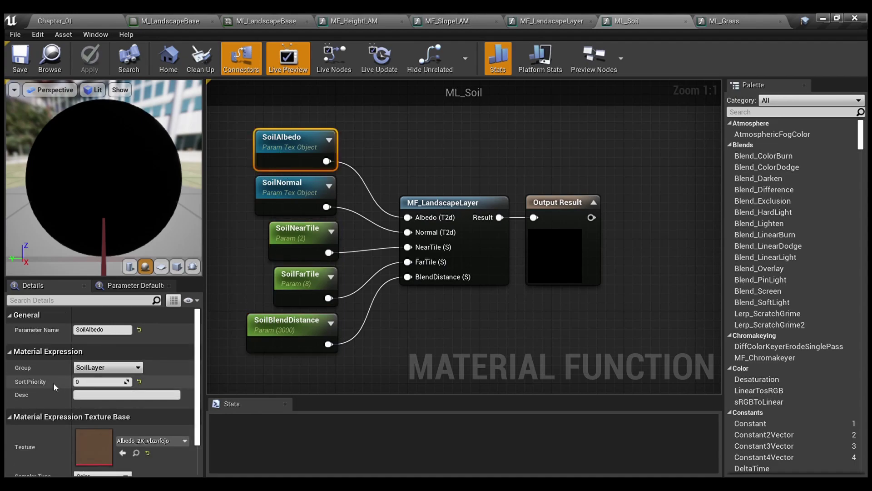
pyautogui.click(282, 211)
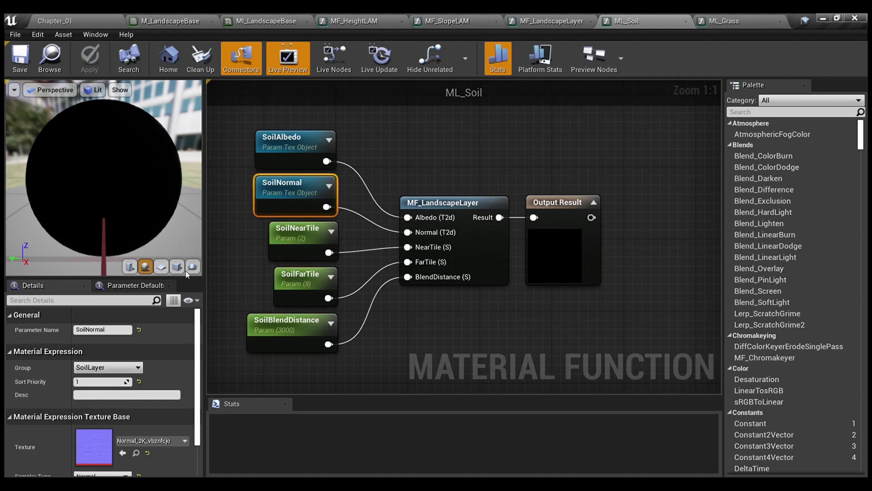
# Check the sort priorities of the SoilNearTile and SoilFarTile parameters in ML_Soil, and clear the selection
pyautogui.click(275, 249)
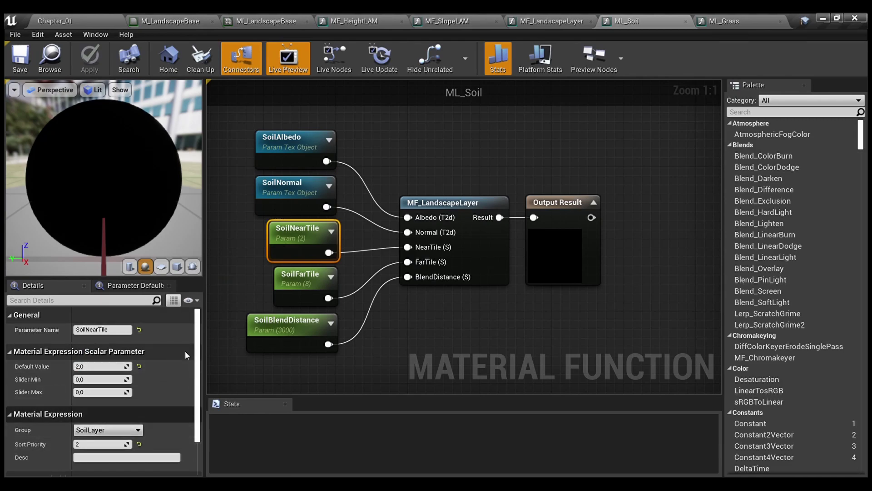
pyautogui.click(290, 283)
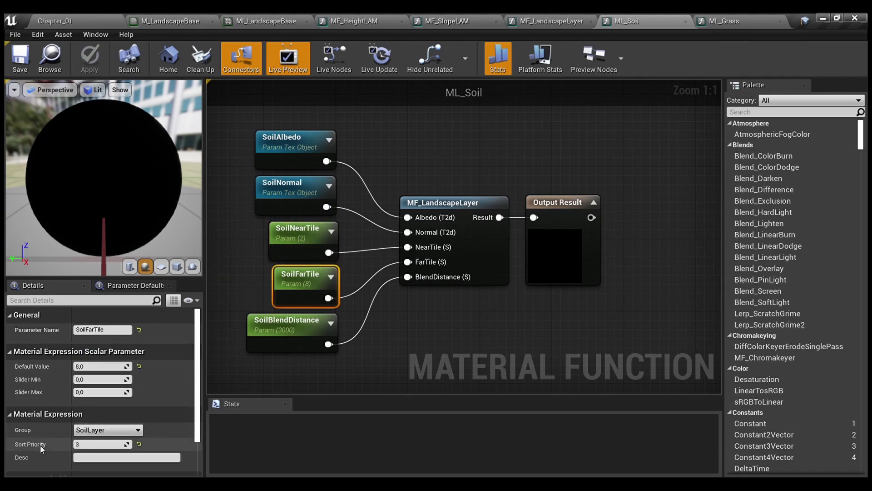
pyautogui.click(409, 325)
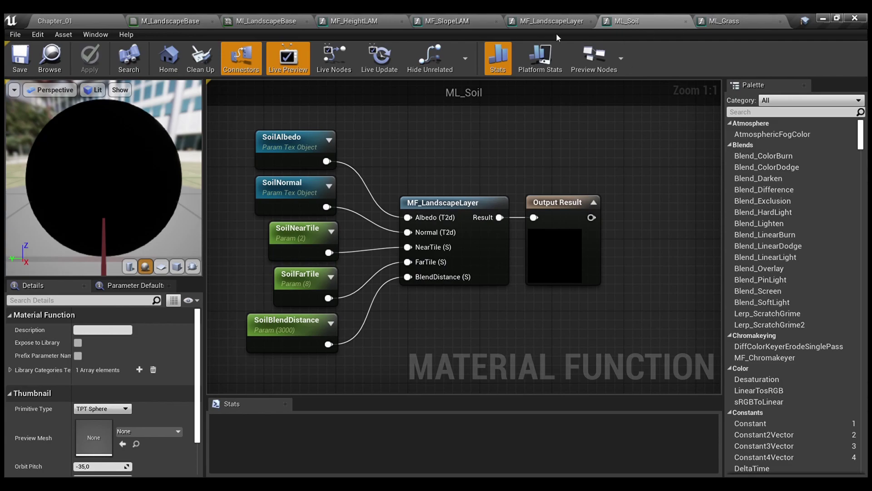
# In MI_LandscapeBase, collapse the layer parameter groups and review the parameters listed under SlopeBlend
pyautogui.click(266, 20)
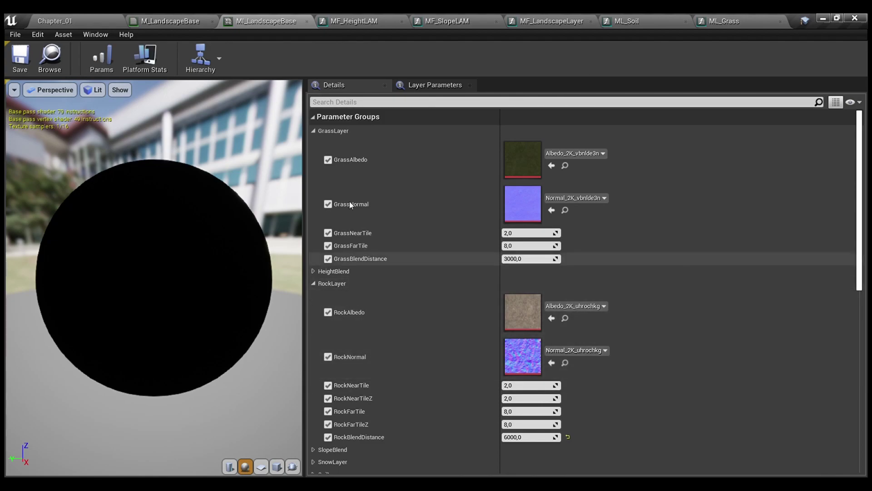
pyautogui.click(313, 133)
pyautogui.click(314, 156)
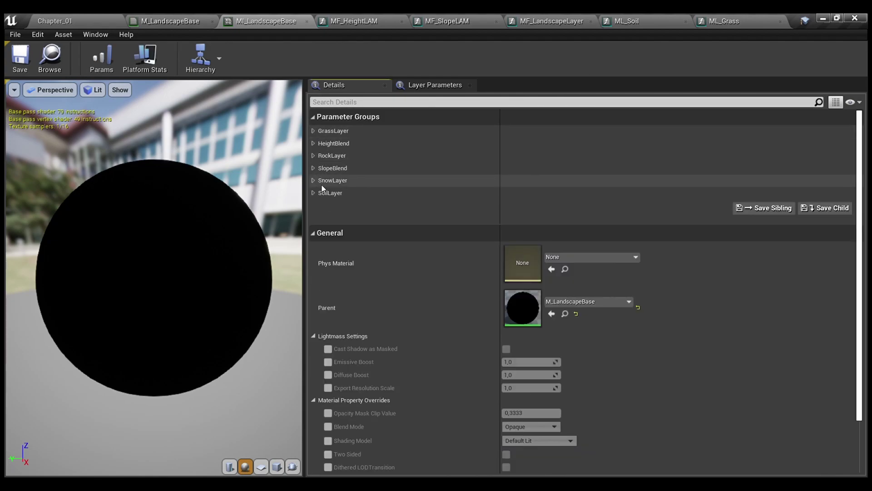
pyautogui.click(313, 167)
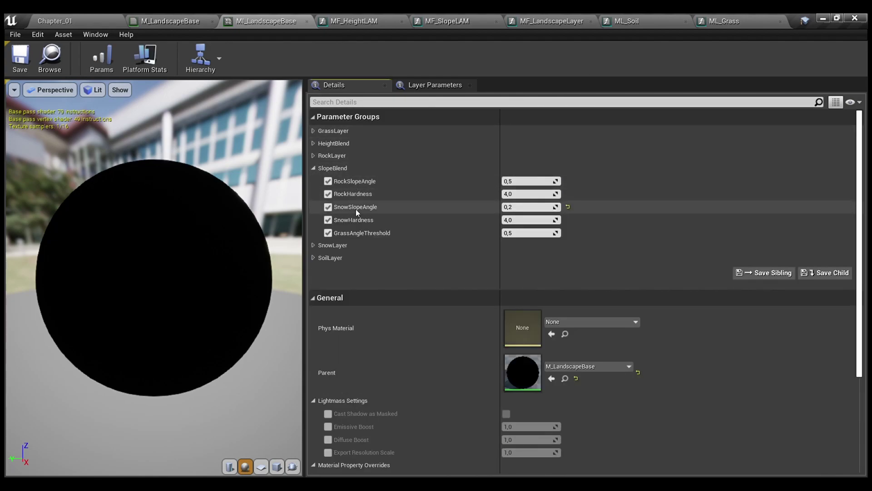
pyautogui.click(314, 168)
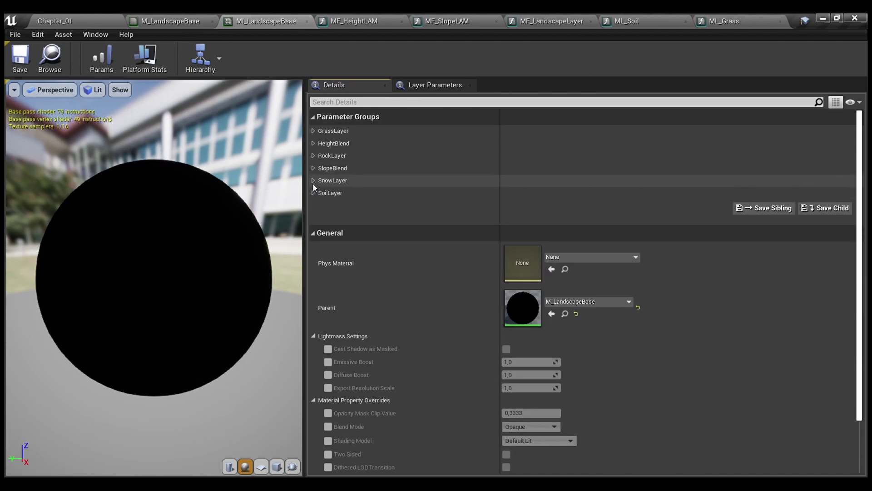
# Review the HeightBlend parameters in MI_LandscapeBase, and show the HeightBlend and SlopeBlend groups expanded together
pyautogui.click(313, 144)
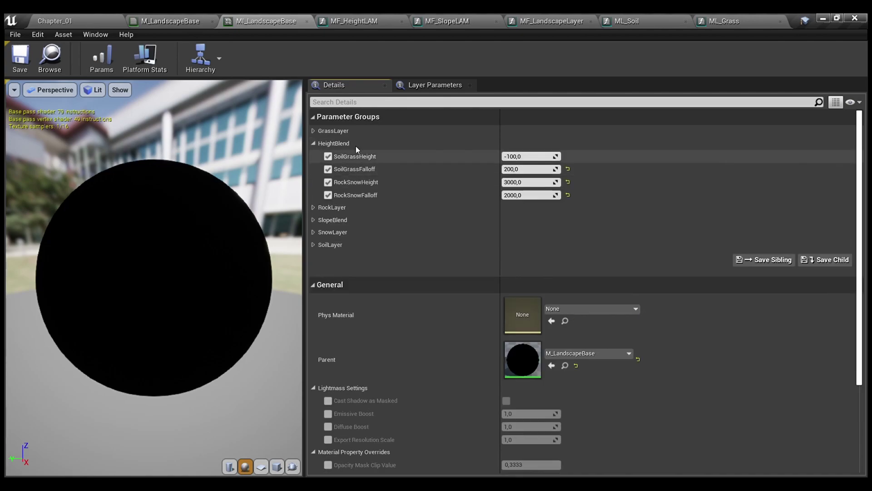
pyautogui.click(314, 143)
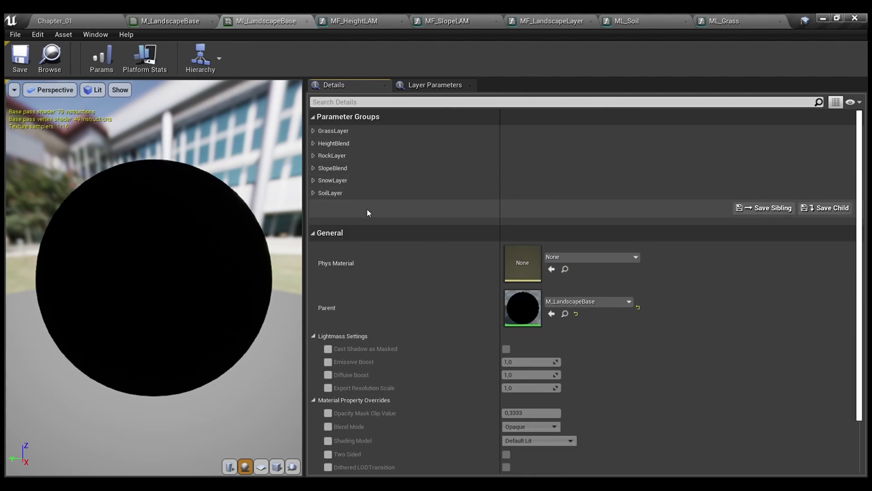
pyautogui.click(314, 143)
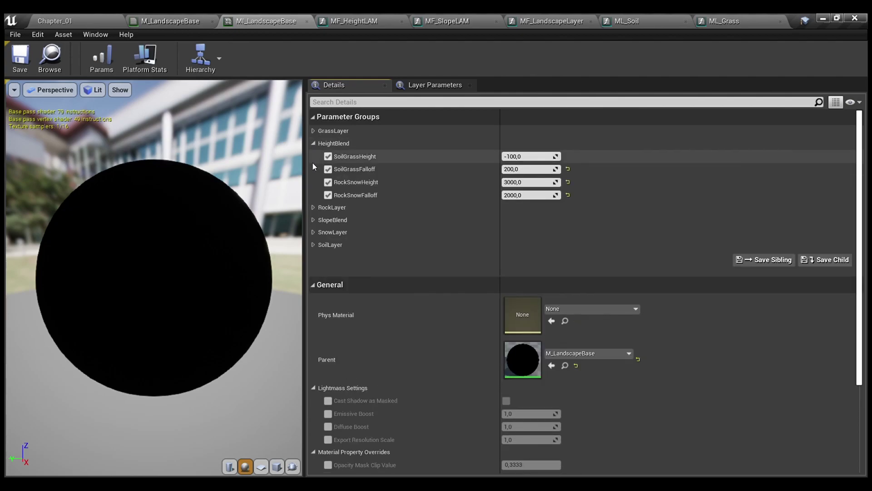
pyautogui.click(314, 220)
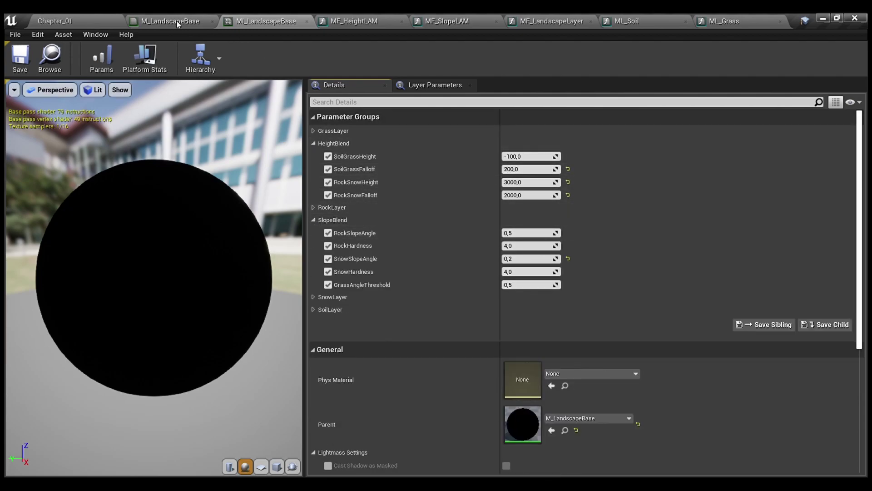
# Return to ML_Soil and highlight its whole node network, from the soil parameters through MF_LandscapeLayer to the output
pyautogui.click(628, 21)
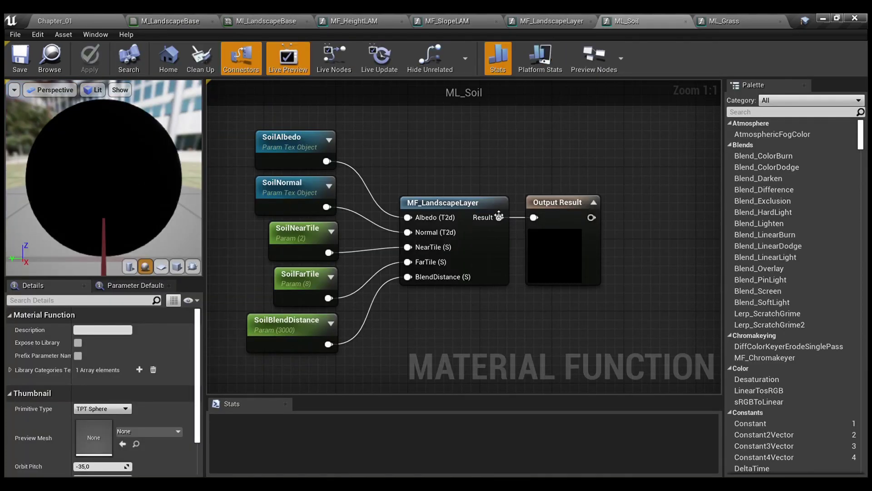
pyautogui.scroll(-1, 475, 213)
pyautogui.moveTo(475, 214); pyautogui.dragTo(529, 216, button='right')
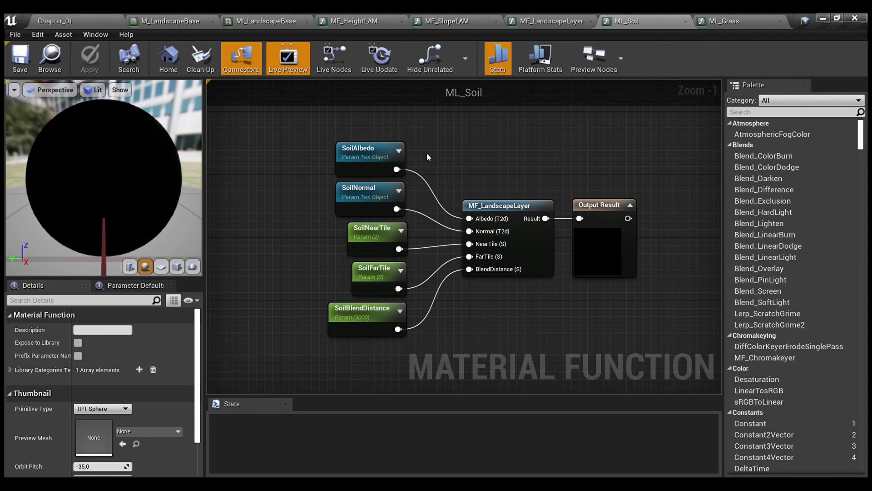
pyautogui.moveTo(310, 121); pyautogui.dragTo(645, 340)
pyautogui.click(538, 135)
# Open the MF_LandscapeLayer function from its node in ML_Soil and highlight its main nodes
pyautogui.doubleClick(527, 207)
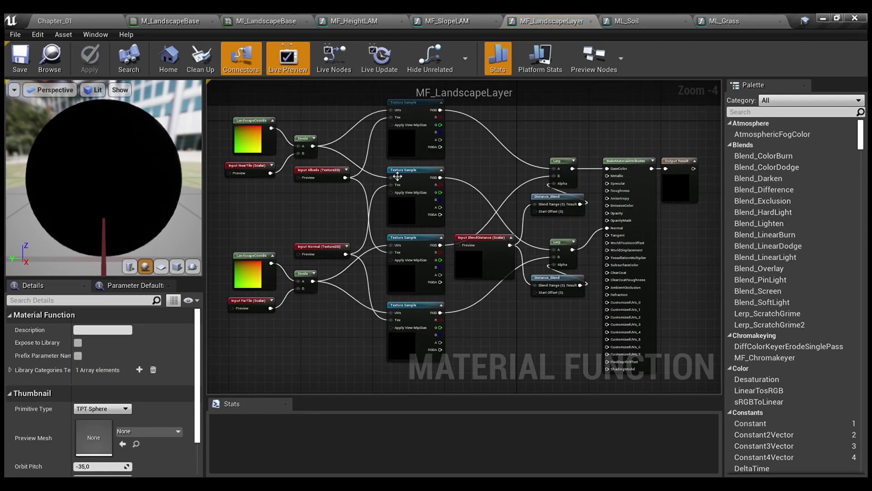
pyautogui.scroll(-1, 393, 215)
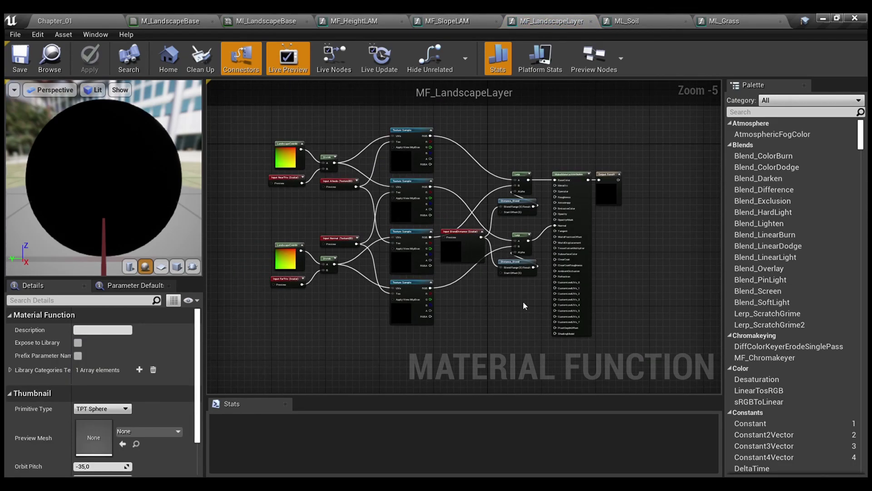
pyautogui.moveTo(508, 323); pyautogui.dragTo(358, 166)
pyautogui.click(485, 307)
# Return to the Chapter_01 level and open the MF_LandscapeLayerWorldAligned function from the Materials/Functions folder
pyautogui.click(77, 17)
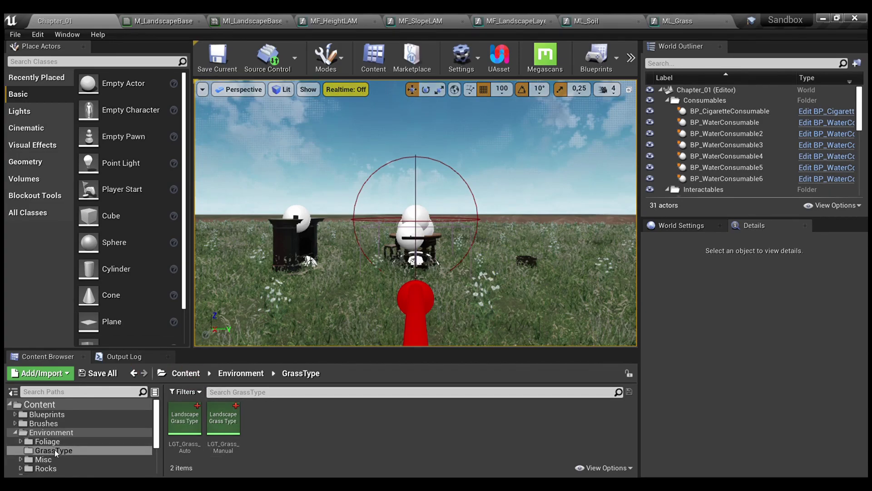
pyautogui.scroll(-2, 54, 446)
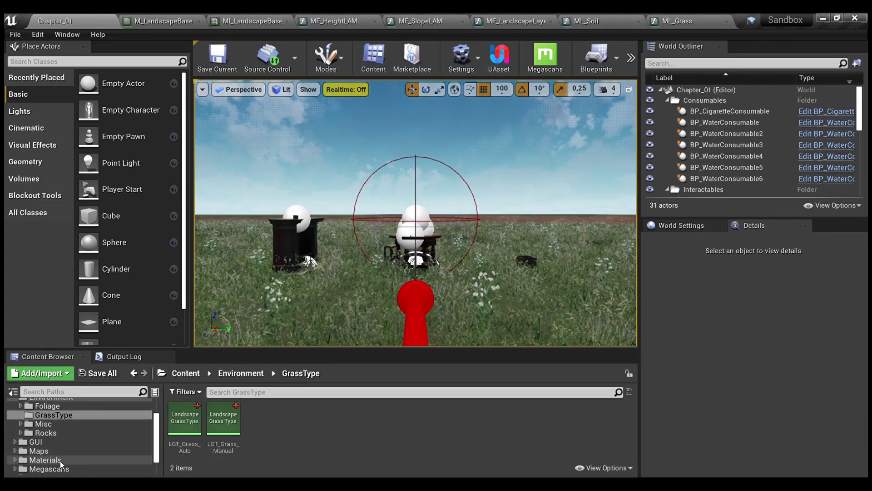
pyautogui.click(60, 461)
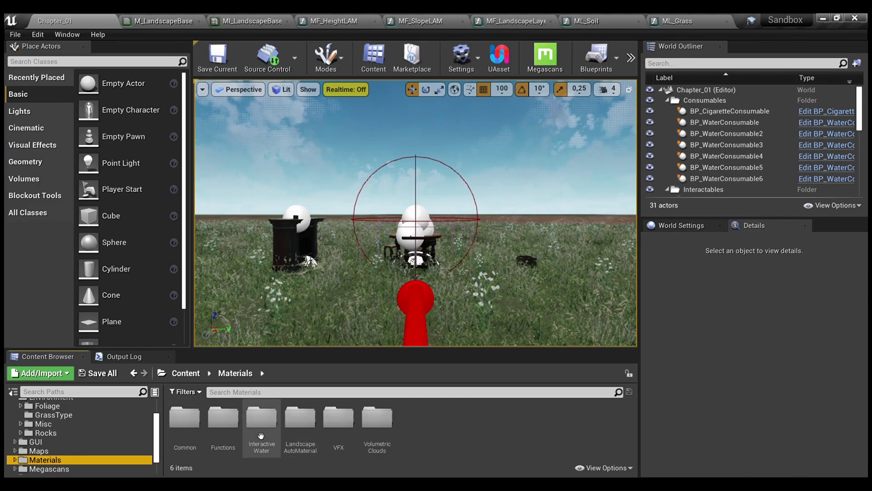
pyautogui.doubleClick(300, 417)
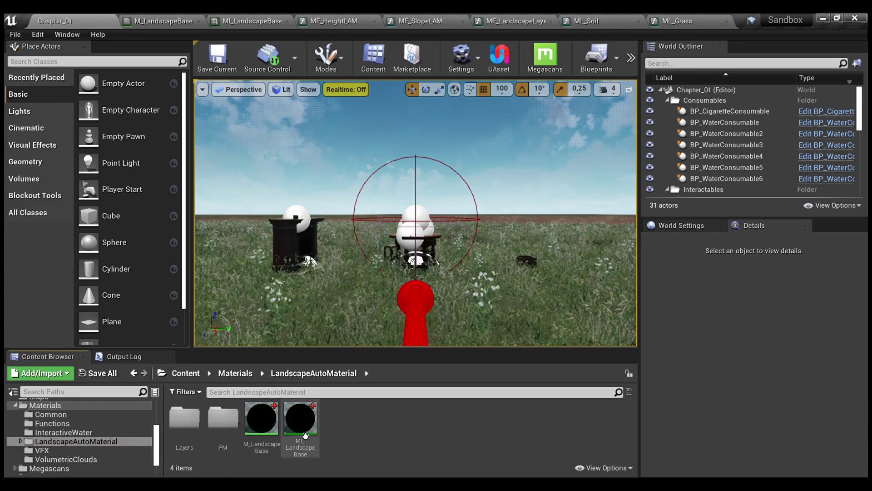
pyautogui.click(235, 373)
pyautogui.doubleClick(222, 420)
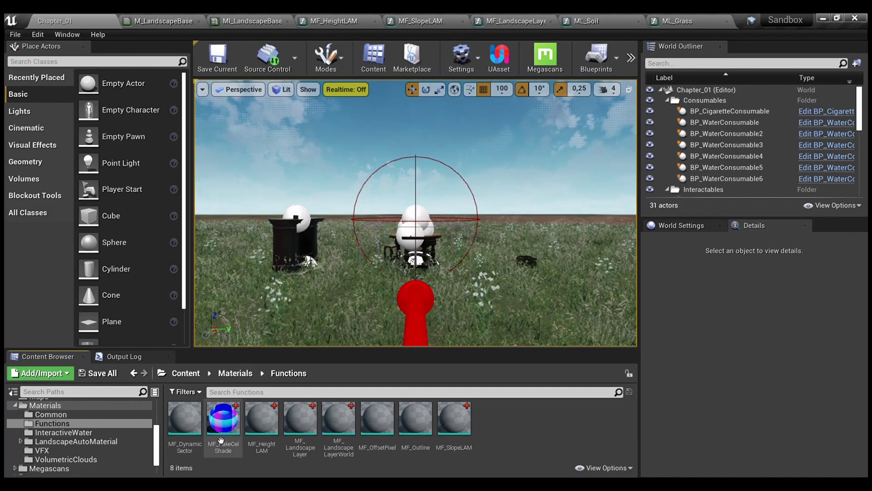
pyautogui.click(351, 461)
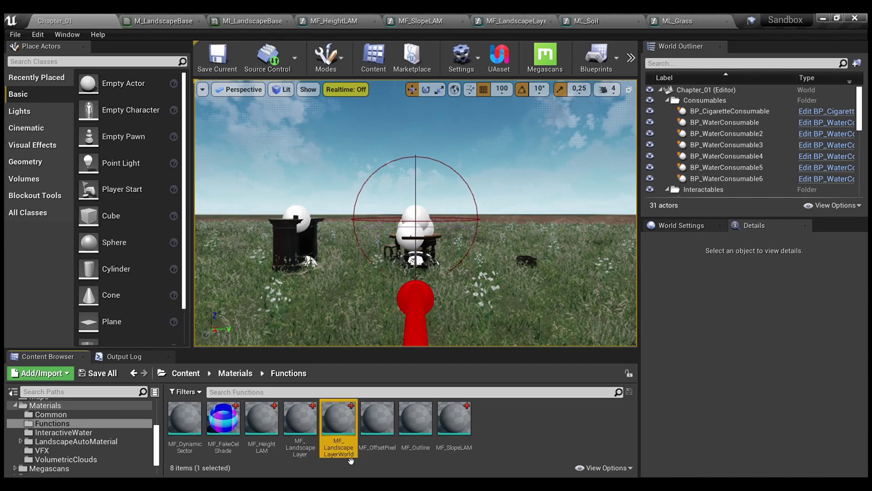
pyautogui.doubleClick(351, 461)
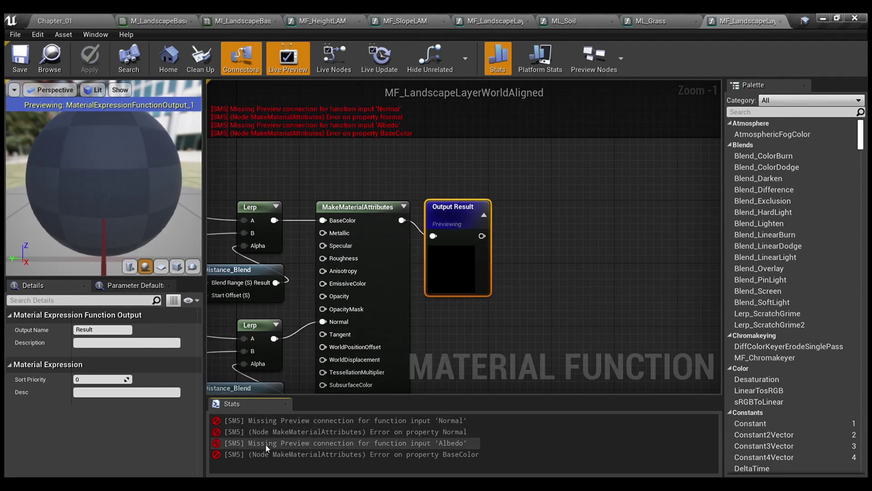
# Examine the MF_LandscapeLayerWorldAligned graph and inspect the input type of its Albedo input
pyautogui.moveTo(482, 321); pyautogui.dragTo(836, 290, button='right')
pyautogui.scroll(-1, 530, 316)
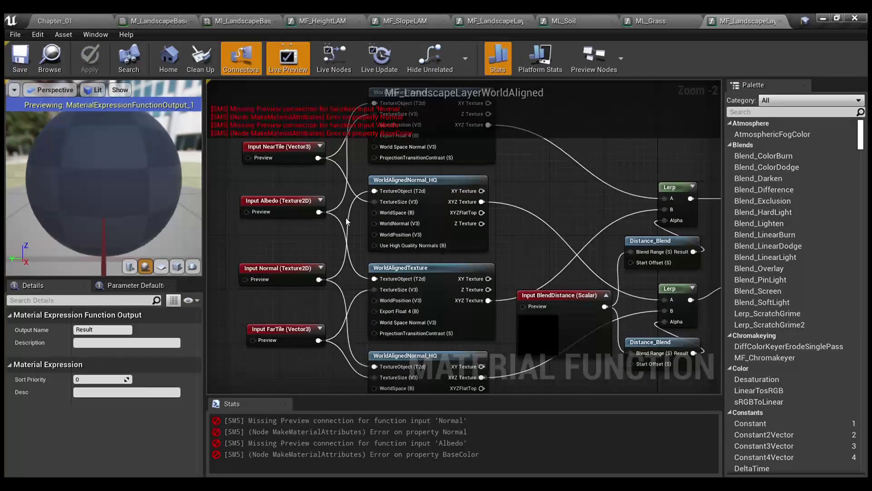
pyautogui.click(254, 206)
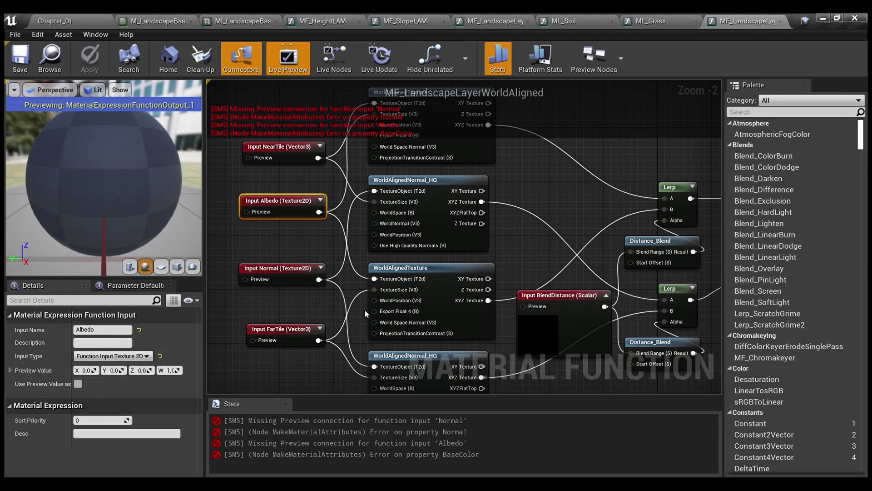
pyautogui.moveTo(558, 212); pyautogui.dragTo(319, 237, button='right')
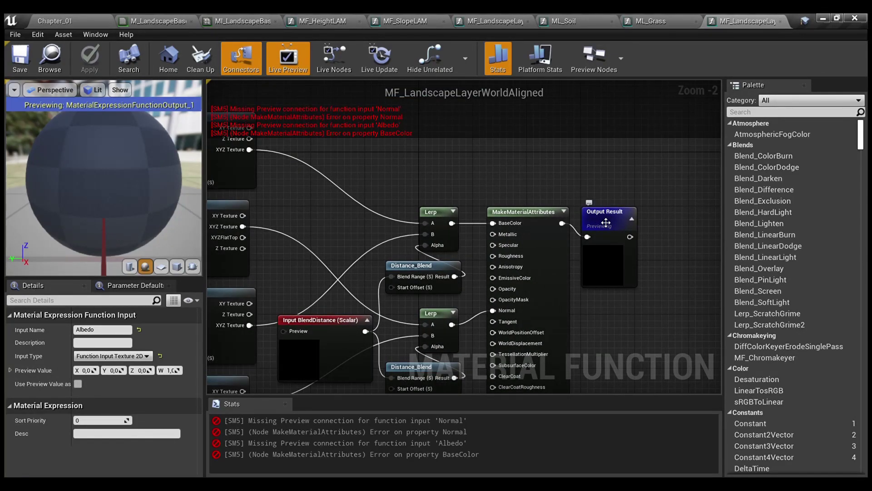
# Stop previewing the Output Result node in MF_LandscapeLayerWorldAligned and deselect it
pyautogui.click(604, 221)
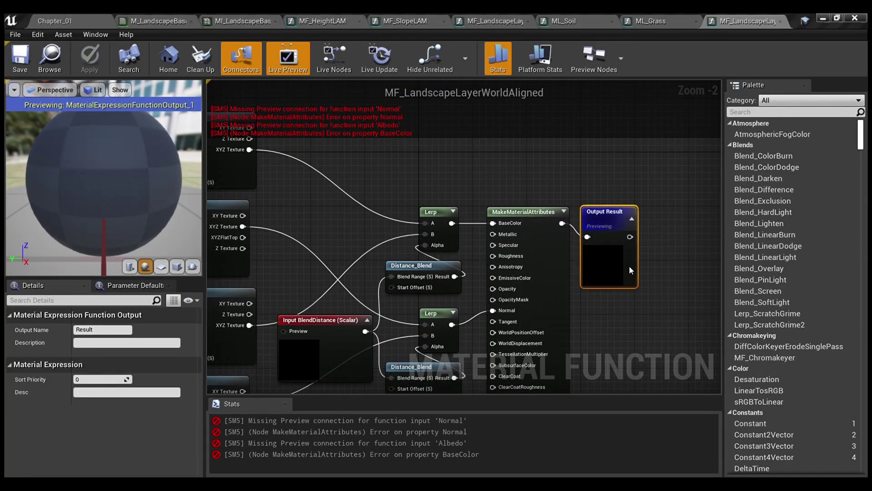
pyautogui.click(604, 296)
pyautogui.scroll(-4, 604, 296)
pyautogui.scroll(4, 484, 204)
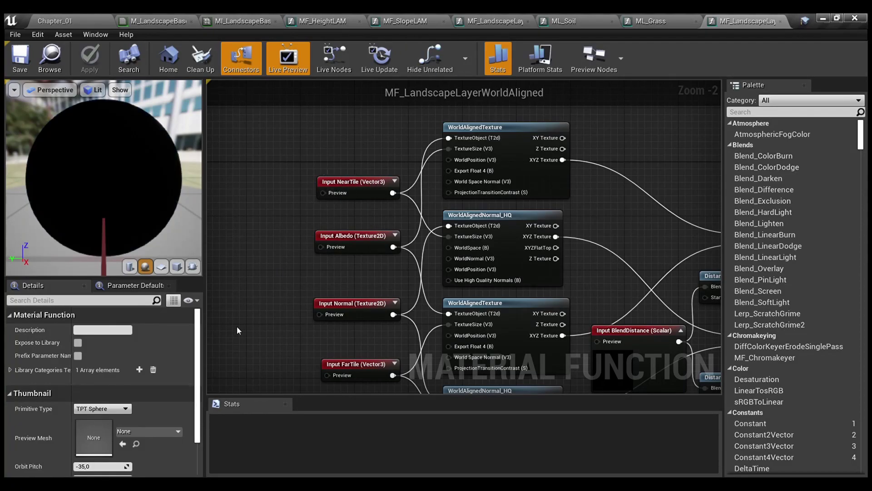
# Move the MF_LandscapeLayerWorldAligned editor next to MF_LandscapeLayer and compare the two function graphs
pyautogui.moveTo(618, 225); pyautogui.dragTo(495, 190, button='right')
pyautogui.scroll(-2, 505, 194)
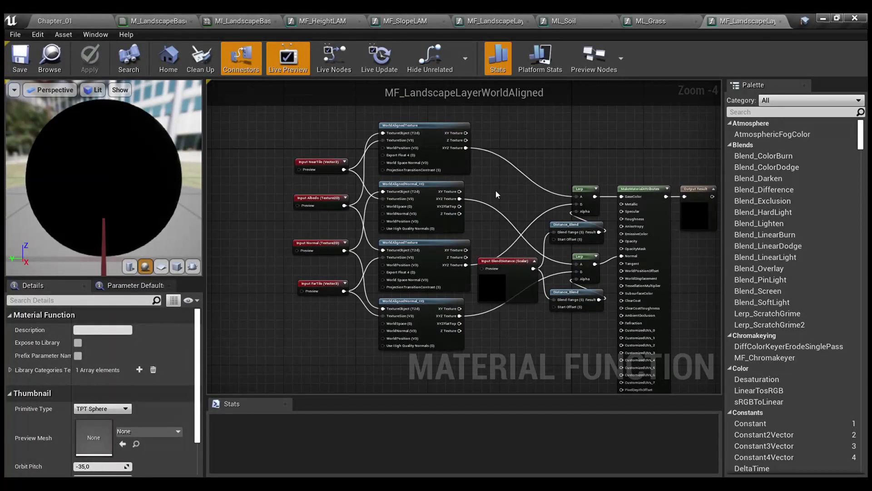
pyautogui.moveTo(757, 22); pyautogui.dragTo(505, 31)
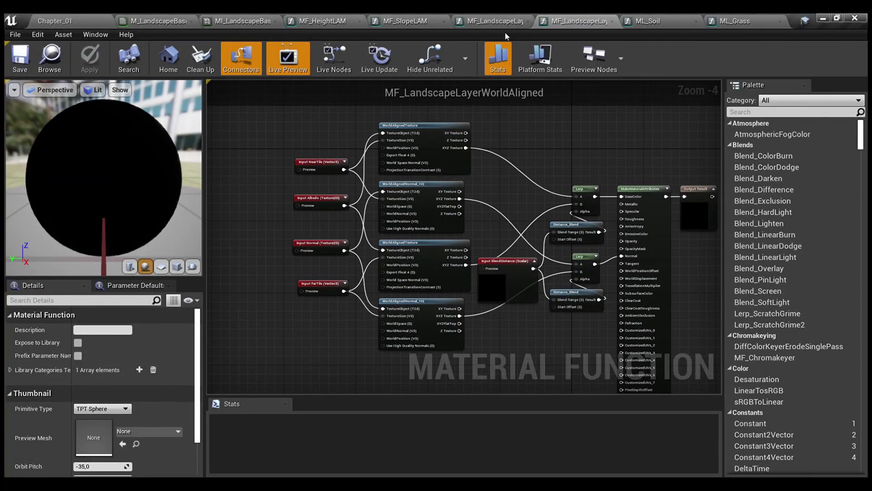
pyautogui.click(482, 13)
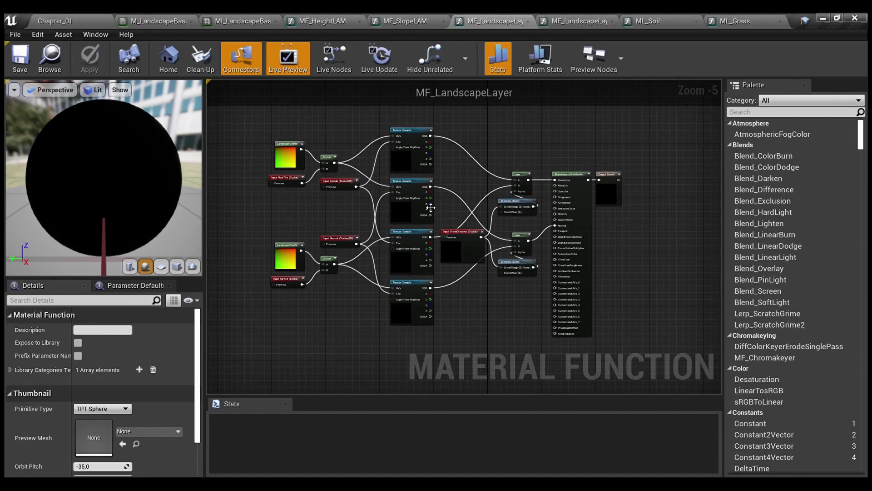
pyautogui.click(587, 14)
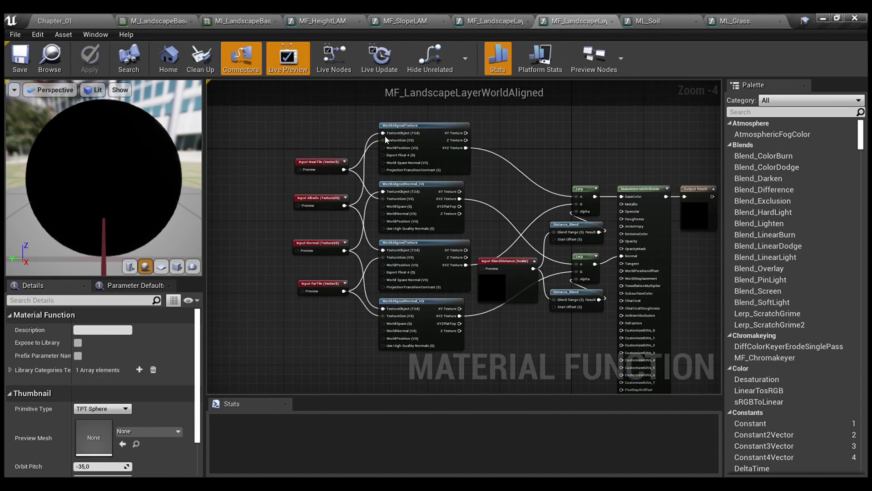
# Examine how MF_LandscapeLayerWorldAligned feeds its WorldAlignedTexture and WorldAlignedNormal_HQ nodes through the distance-blended Lerps into MakeMaterialAttributes
pyautogui.scroll(2, 390, 169)
pyautogui.moveTo(572, 179); pyautogui.dragTo(411, 186, button='right')
pyautogui.scroll(1, 411, 186)
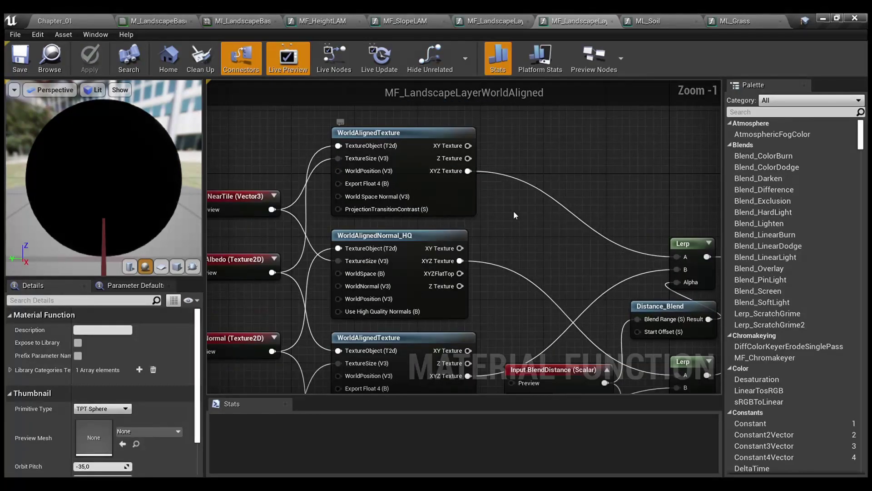
pyautogui.moveTo(491, 212); pyautogui.dragTo(484, 158, button='right')
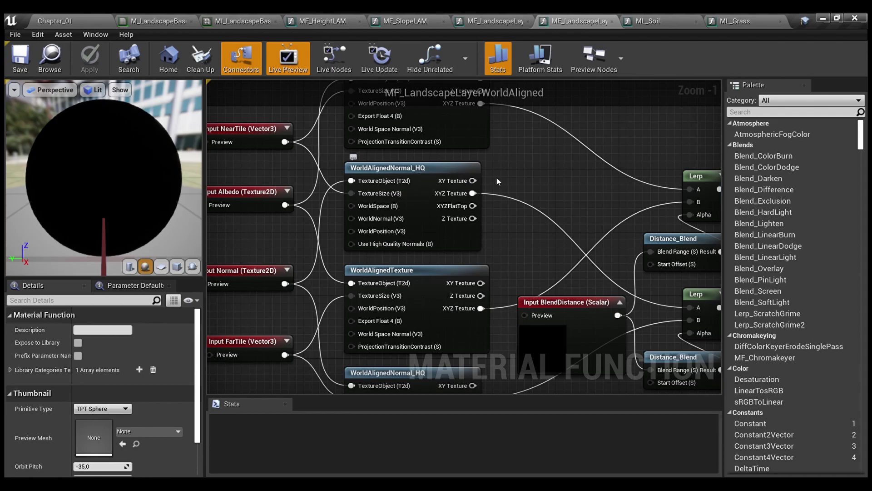
pyautogui.moveTo(508, 176); pyautogui.dragTo(489, 118, button='right')
pyautogui.scroll(-1, 502, 149)
pyautogui.moveTo(573, 195); pyautogui.dragTo(346, 169, button='right')
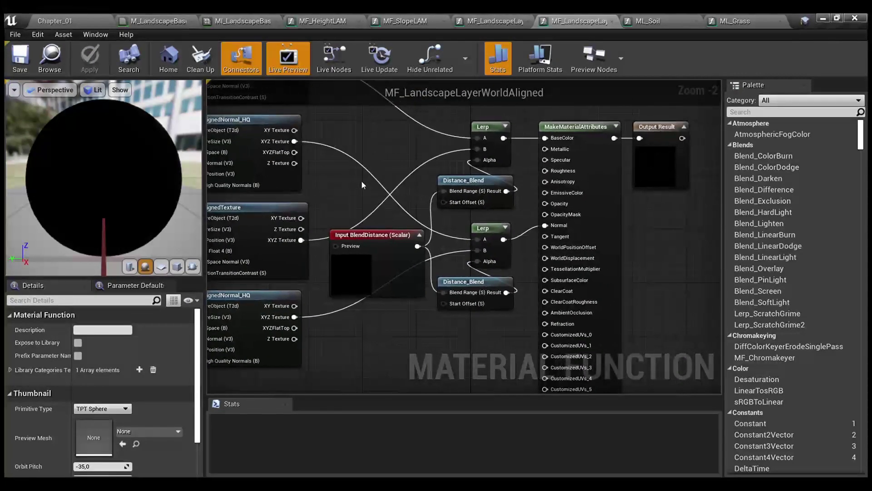
pyautogui.moveTo(441, 158); pyautogui.dragTo(524, 190, button='right')
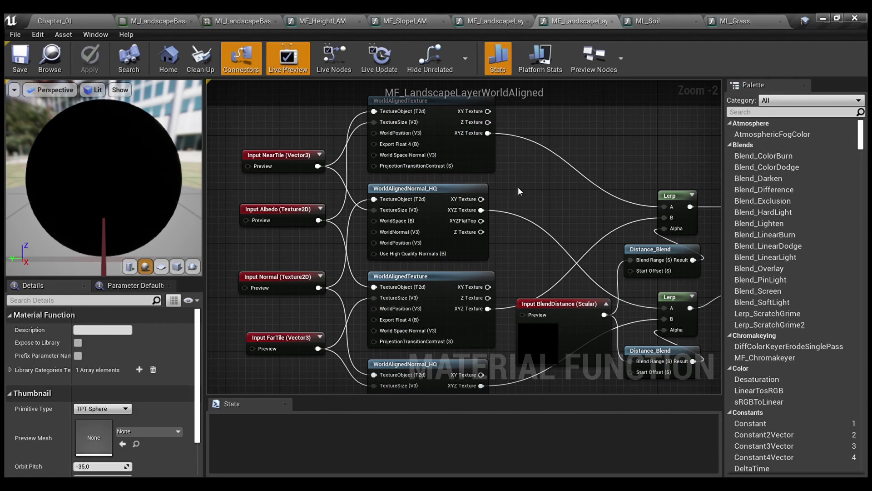
# Inspect the input types of the NearTile, FarTile, Normal and Albedo inputs in MF_LandscapeLayerWorldAligned
pyautogui.click(280, 165)
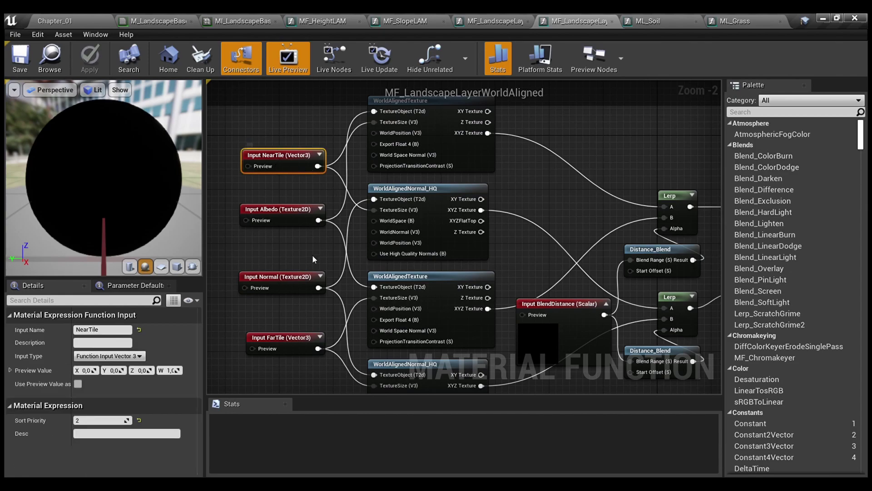
pyautogui.click(293, 344)
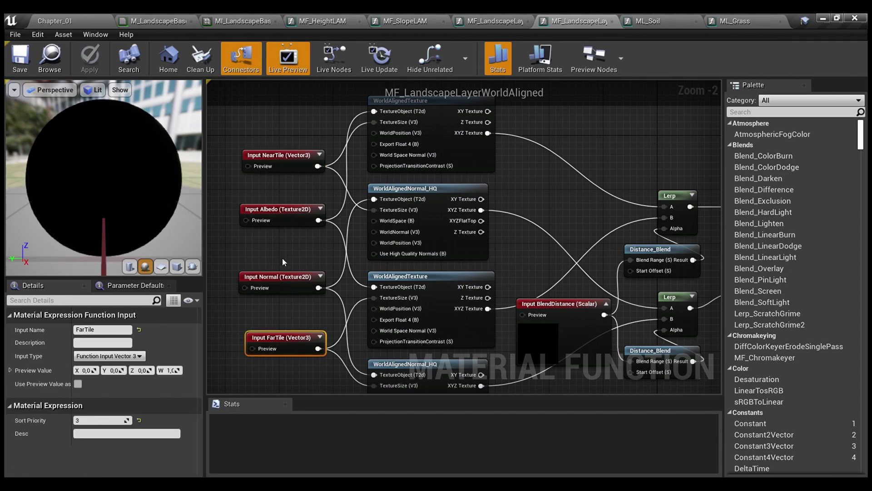
pyautogui.click(289, 288)
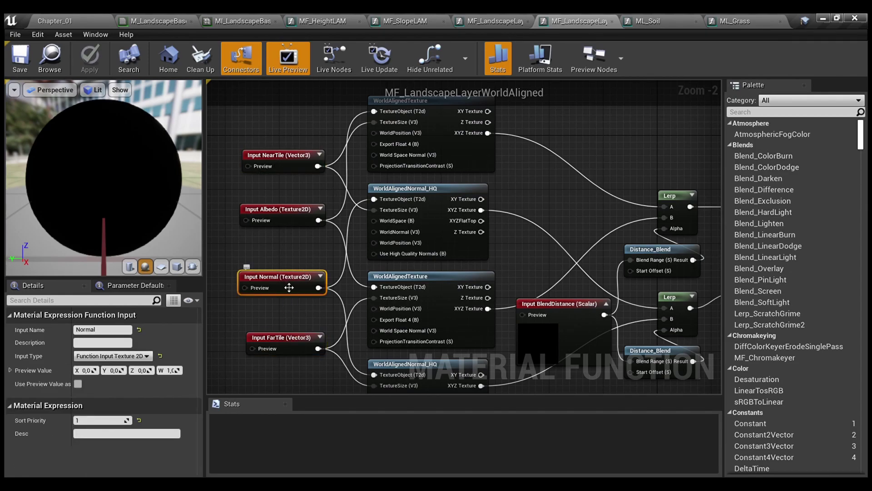
pyautogui.click(297, 223)
pyautogui.moveTo(336, 174)
pyautogui.mouseDown(button='right')
pyautogui.moveTo(272, 205)
pyautogui.moveTo(323, 183)
pyautogui.mouseUp(button='right')
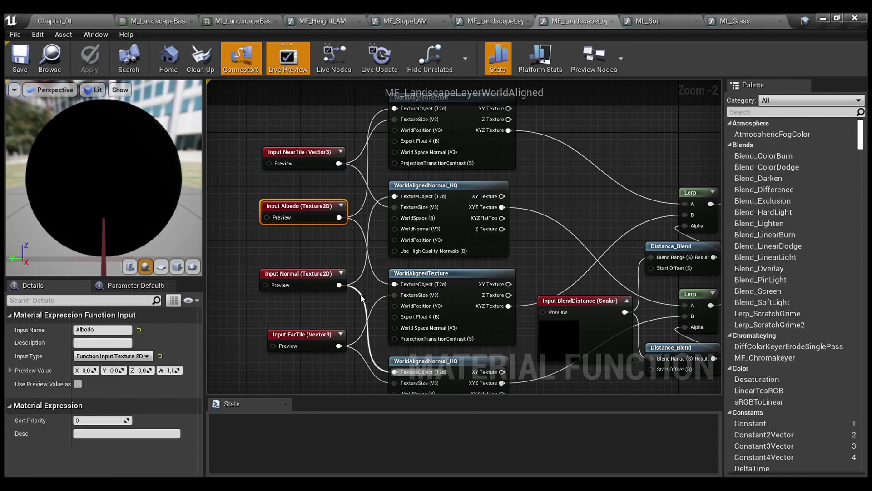
# Examine the BlendDistance input, Distance_Blend and Lerp nodes in MF_LandscapeLayerWorldAligned
pyautogui.moveTo(362, 298); pyautogui.dragTo(255, 263, button='right')
pyautogui.moveTo(516, 353); pyautogui.dragTo(394, 157)
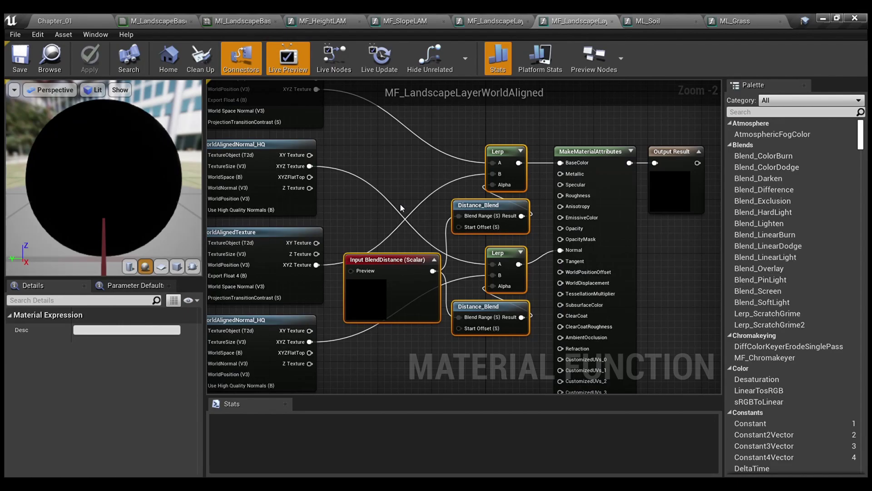
pyautogui.click(400, 170)
pyautogui.scroll(-2, 401, 170)
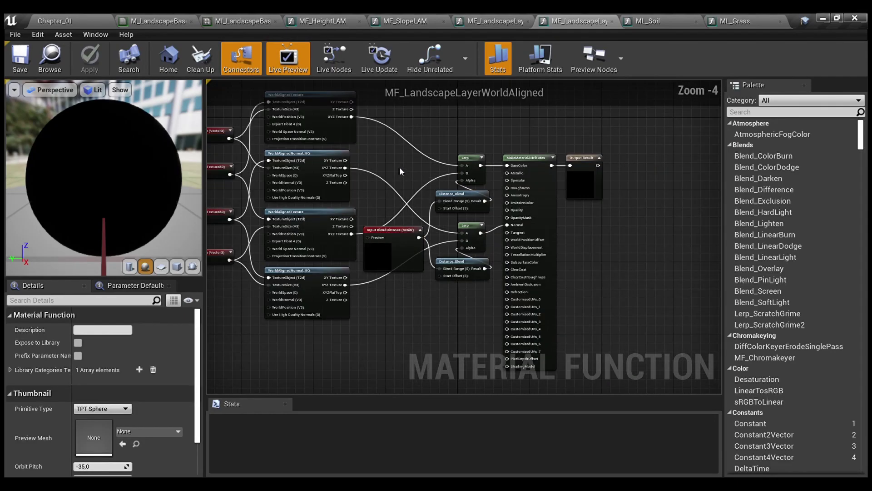
pyautogui.moveTo(400, 168); pyautogui.dragTo(524, 194, button='right')
pyautogui.scroll(2, 394, 196)
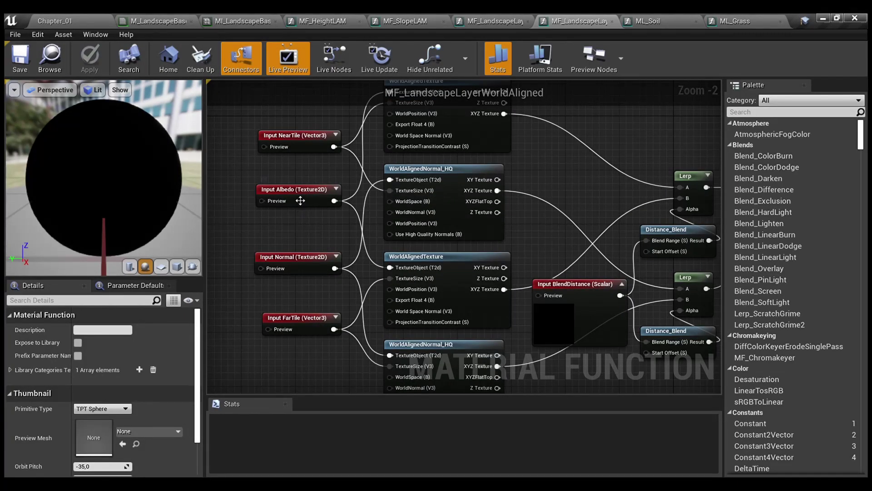
# Inspect the WorldAlignedNormal_HQ and NearTile nodes and trace the function's connections through to the Output Result
pyautogui.click(439, 172)
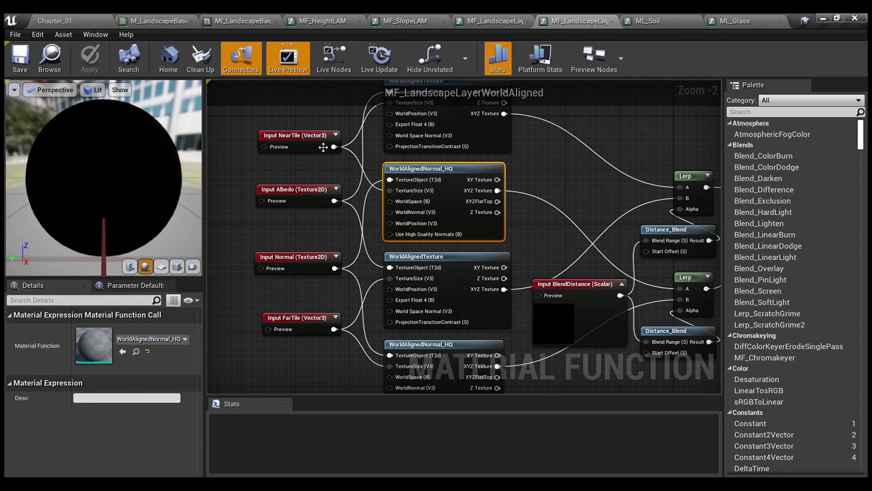
pyautogui.click(276, 141)
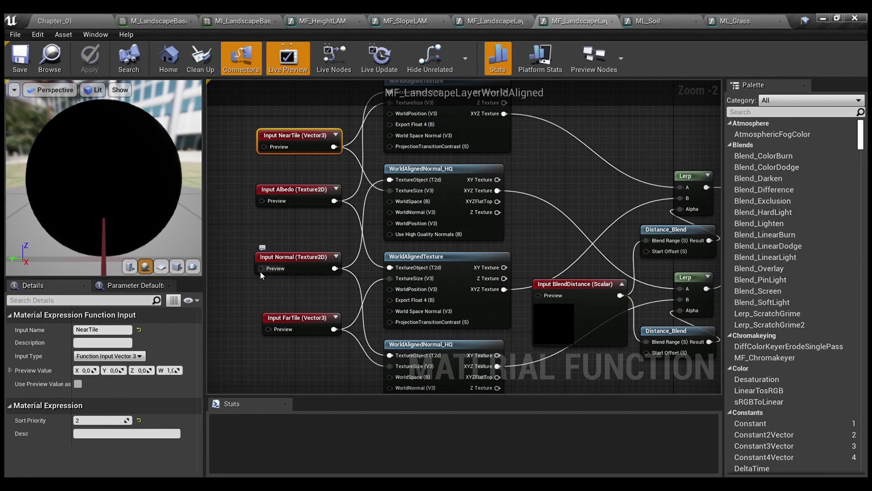
pyautogui.click(289, 238)
pyautogui.moveTo(488, 180); pyautogui.dragTo(397, 197, button='right')
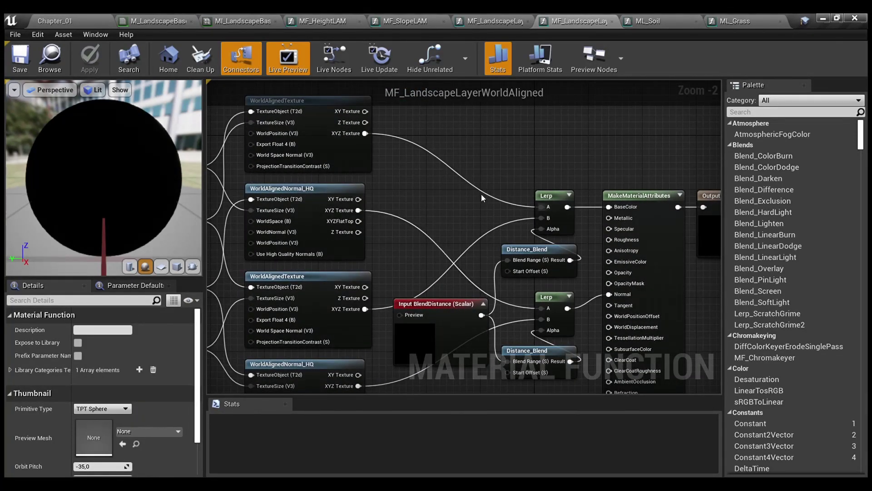
pyautogui.moveTo(383, 308); pyautogui.dragTo(377, 246, button='right')
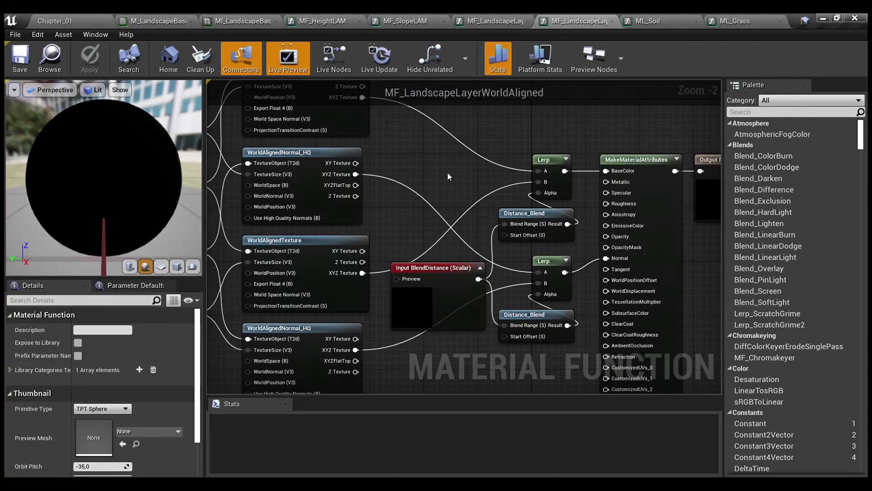
pyautogui.scroll(-1, 441, 182)
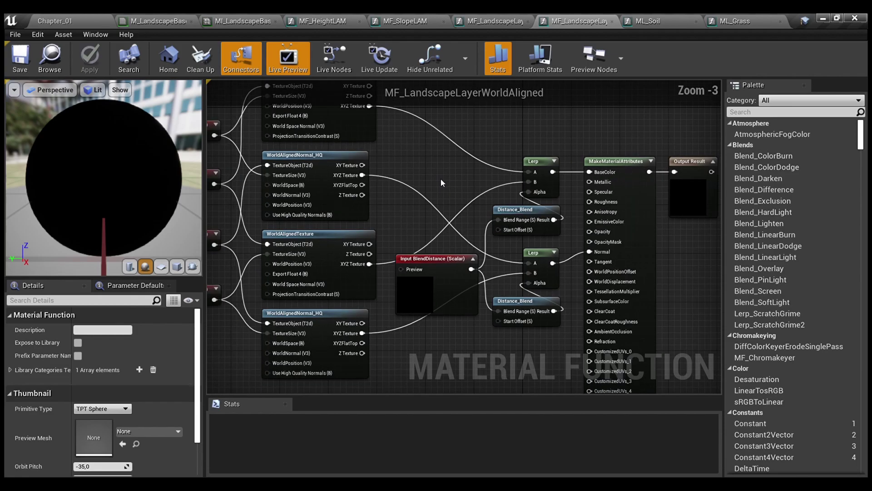
pyautogui.scroll(-1, 442, 171)
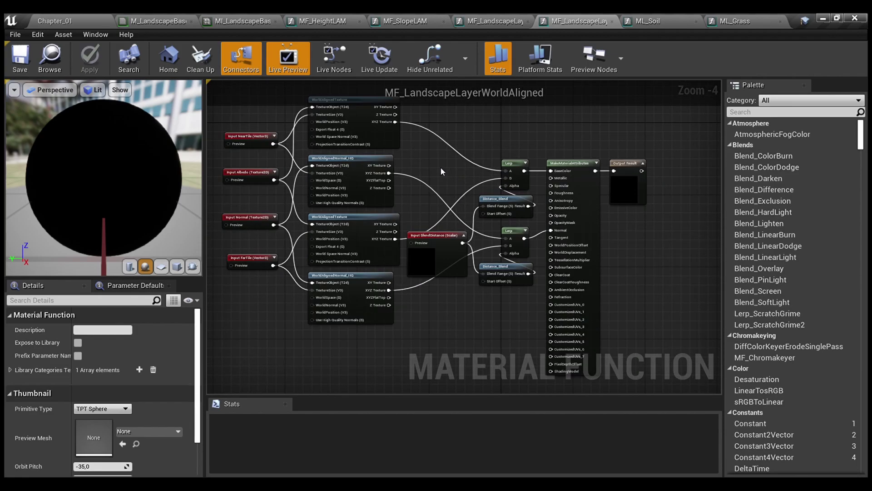
pyautogui.moveTo(441, 171); pyautogui.dragTo(515, 189, button='right')
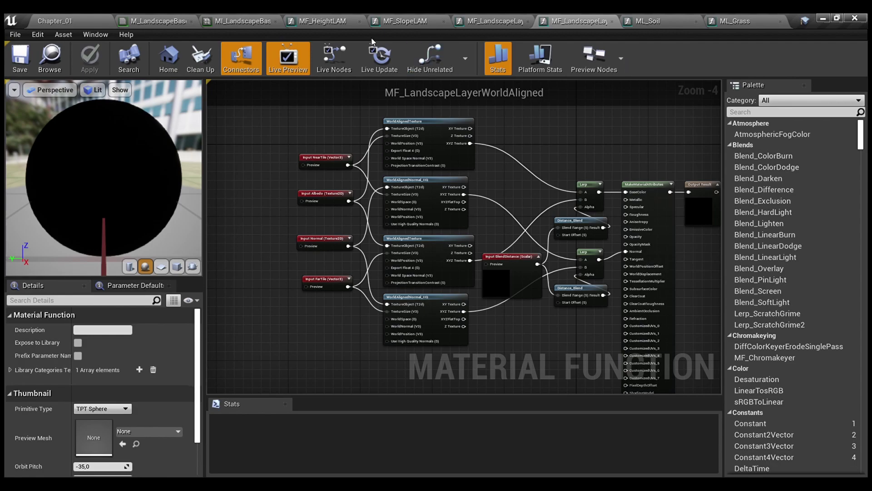
# Open ML_Rock from the M_LandscapeBase graph, deselect its Output Result node and bring its full graph into view
pyautogui.click(160, 21)
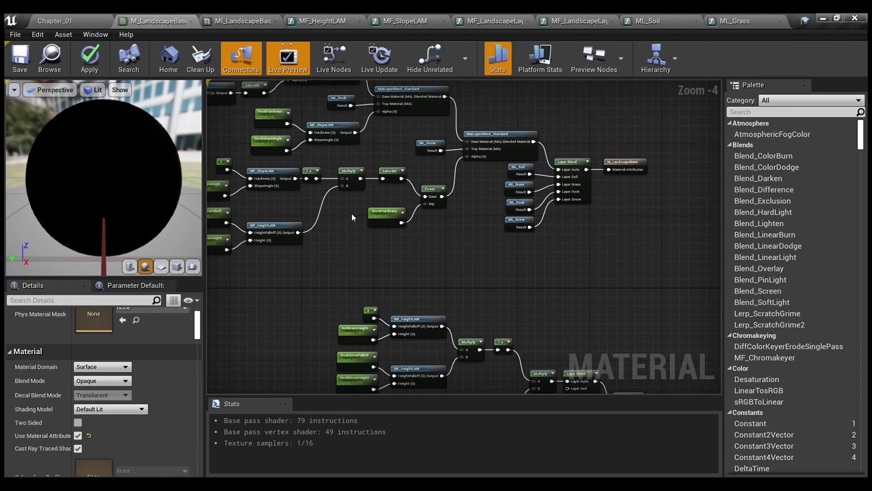
pyautogui.scroll(3, 352, 217)
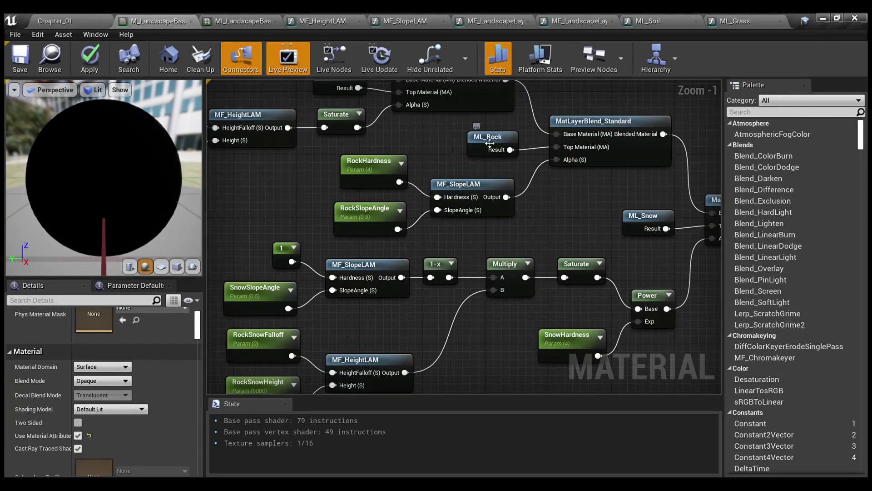
pyautogui.doubleClick(486, 138)
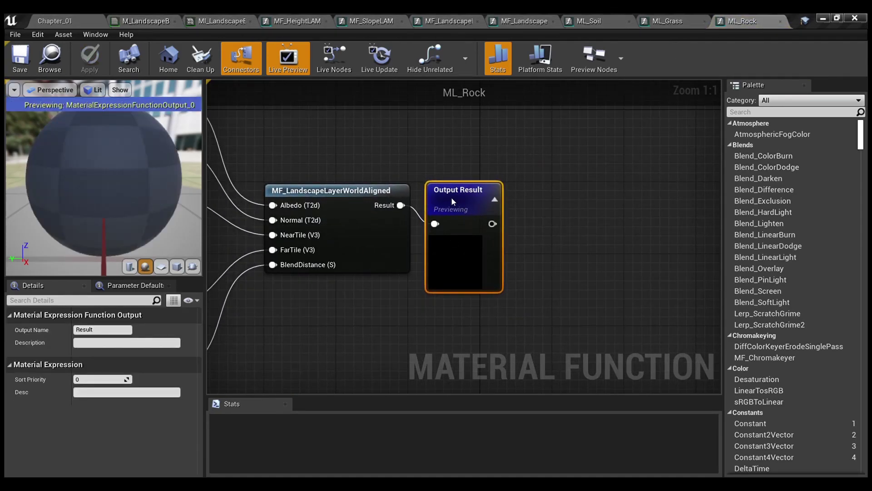
pyautogui.click(363, 286)
pyautogui.moveTo(360, 282); pyautogui.dragTo(611, 293, button='right')
pyautogui.scroll(-2, 619, 270)
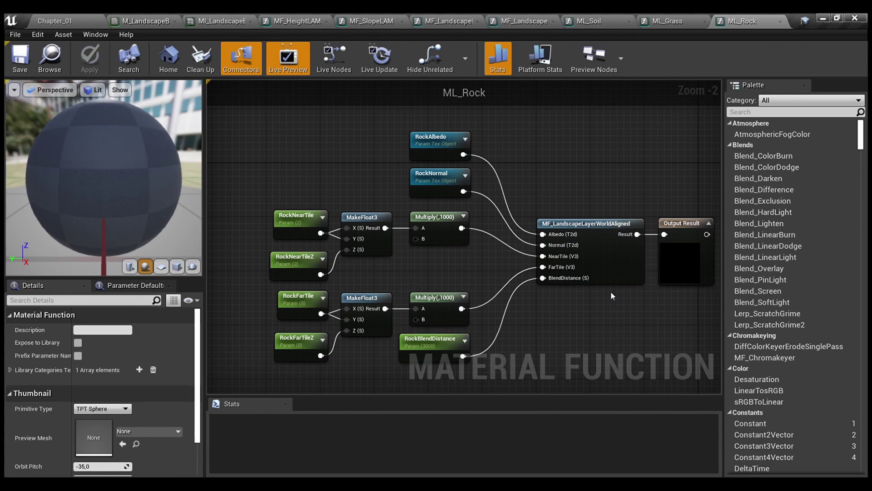
# Examine how ML_Rock builds its tiling from the four near and far tile parameters, MakeFloat3 nodes and Multiply nodes
pyautogui.moveTo(447, 286); pyautogui.dragTo(431, 249, button='right')
pyautogui.scroll(2, 438, 216)
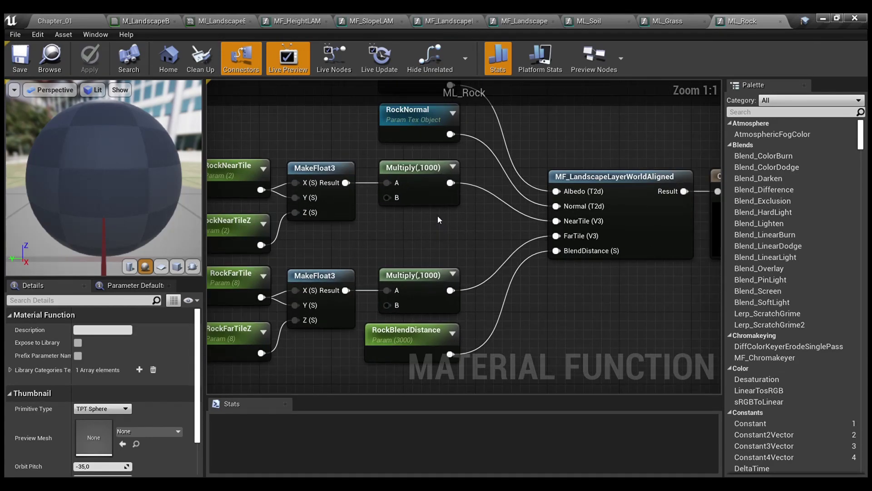
pyautogui.moveTo(437, 217); pyautogui.dragTo(478, 233, button='right')
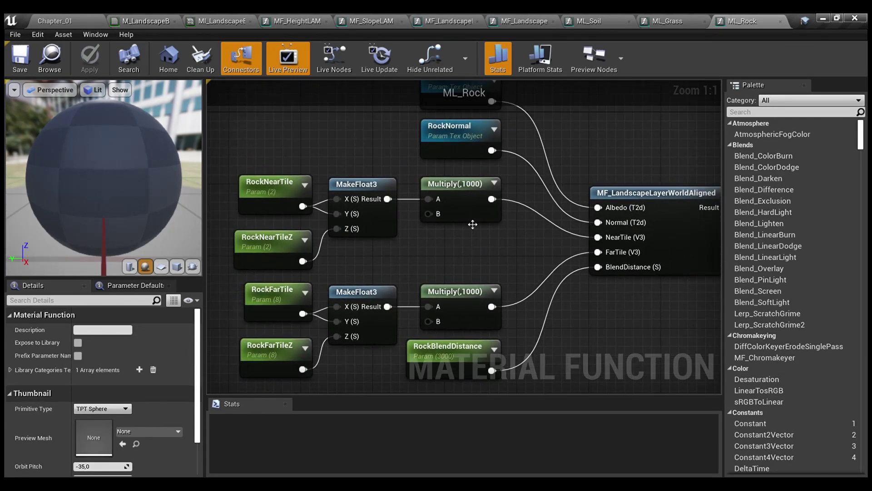
pyautogui.moveTo(468, 209); pyautogui.dragTo(529, 306)
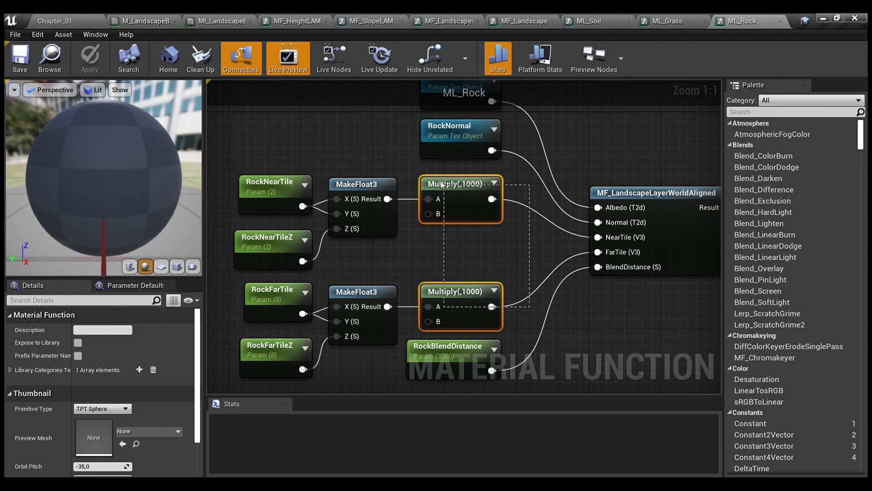
pyautogui.click(479, 238)
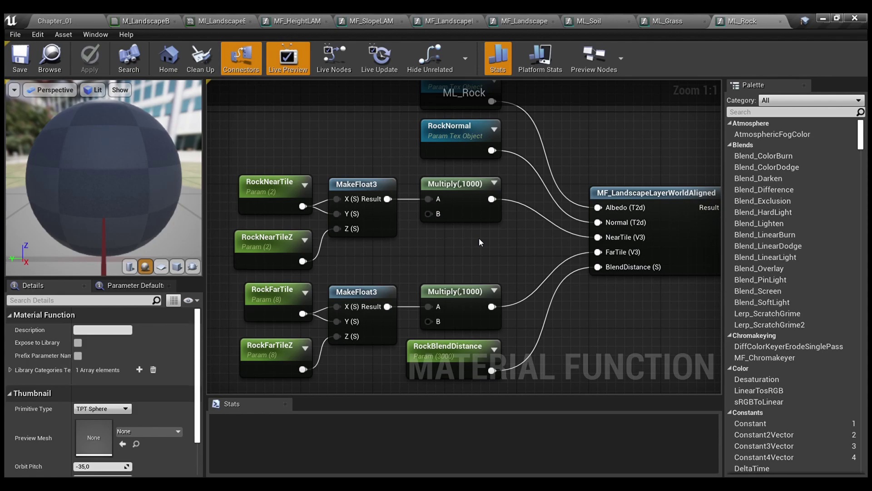
pyautogui.moveTo(225, 159); pyautogui.dragTo(320, 364)
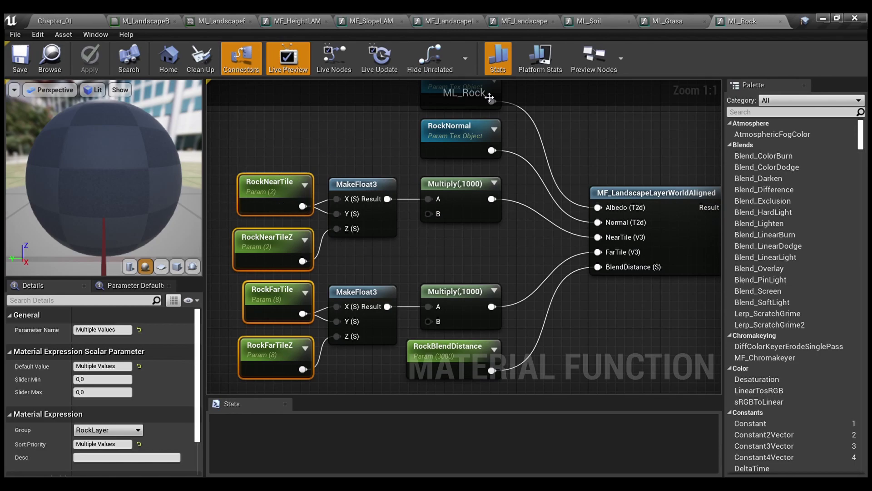
# Compare the tile parameters of ML_Grass with those of ML_Rock and inspect RockNearTileZ and RockFarTileZ
pyautogui.click(668, 21)
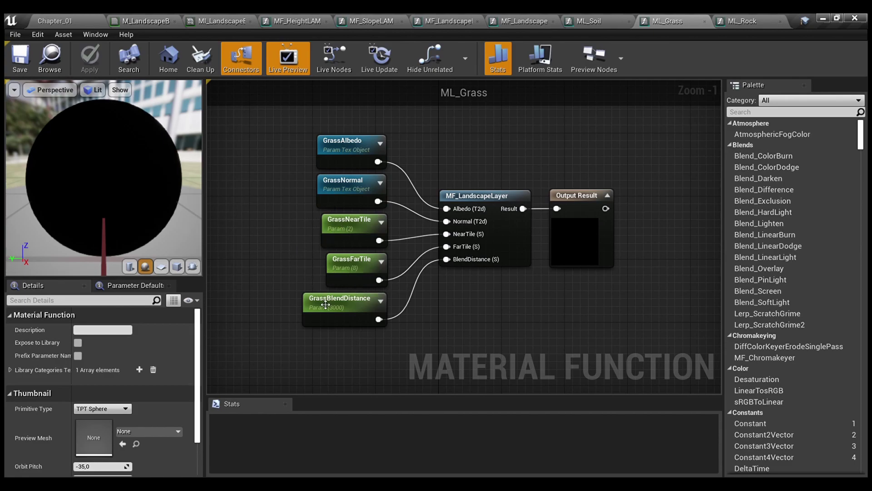
pyautogui.click(735, 20)
pyautogui.moveTo(439, 250); pyautogui.dragTo(501, 213, button='right')
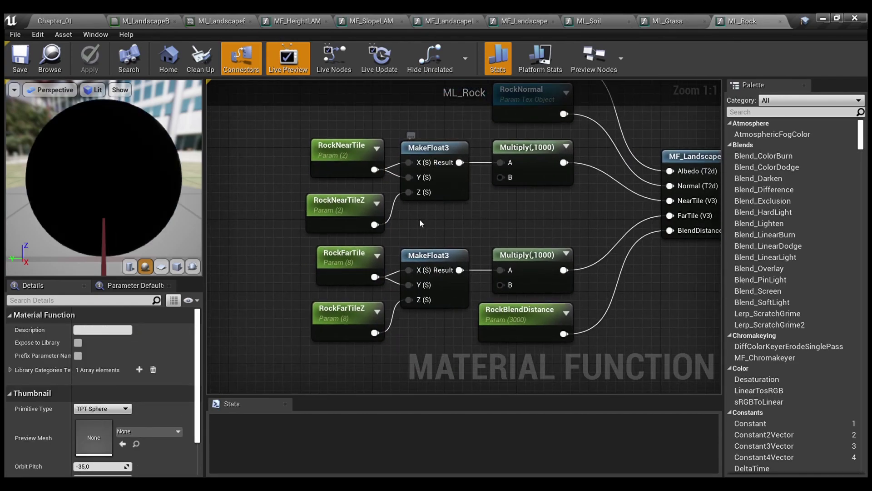
pyautogui.click(344, 204)
pyautogui.click(357, 326)
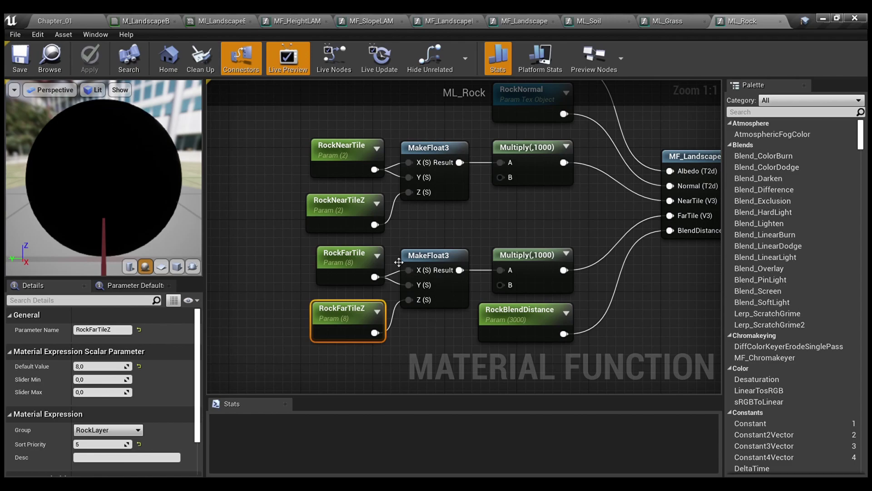
pyautogui.click(429, 218)
# Inspect the texture and sampler type settings of the RockAlbedo and RockNormal parameters in ML_Rock
pyautogui.scroll(-1, 489, 217)
pyautogui.moveTo(489, 217); pyautogui.dragTo(381, 260, button='right')
pyautogui.scroll(-1, 411, 231)
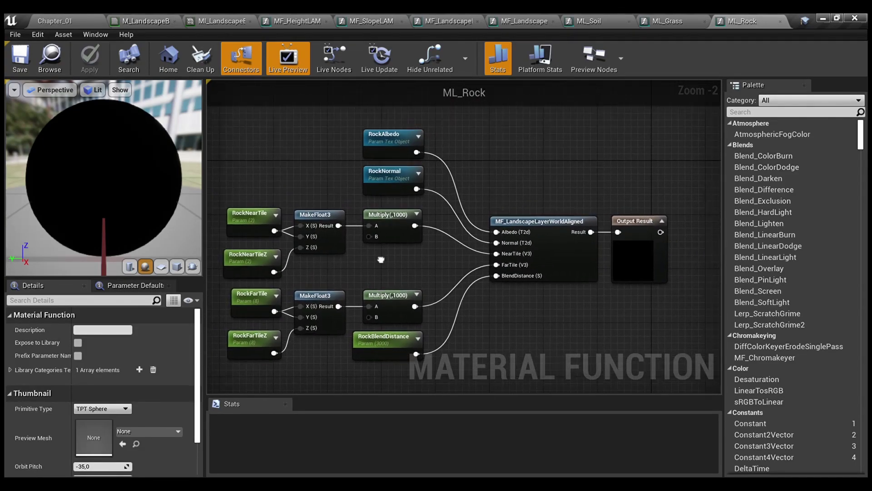
pyautogui.click(384, 155)
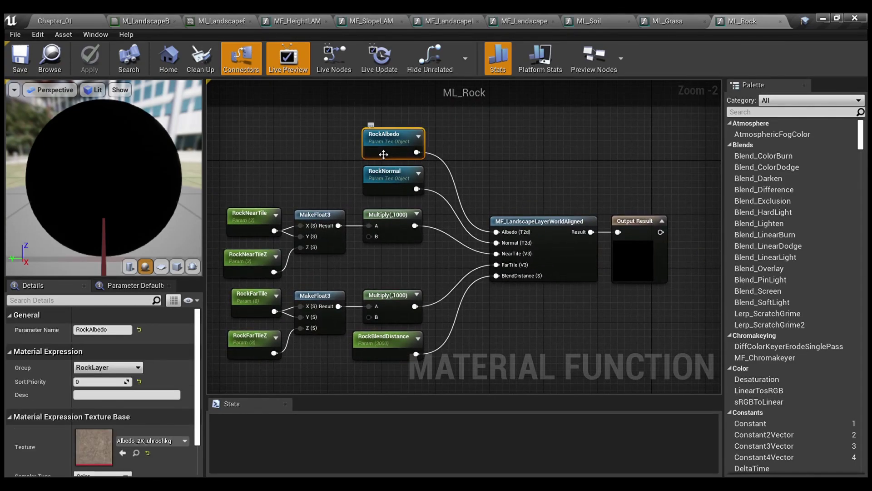
pyautogui.scroll(-1, 129, 399)
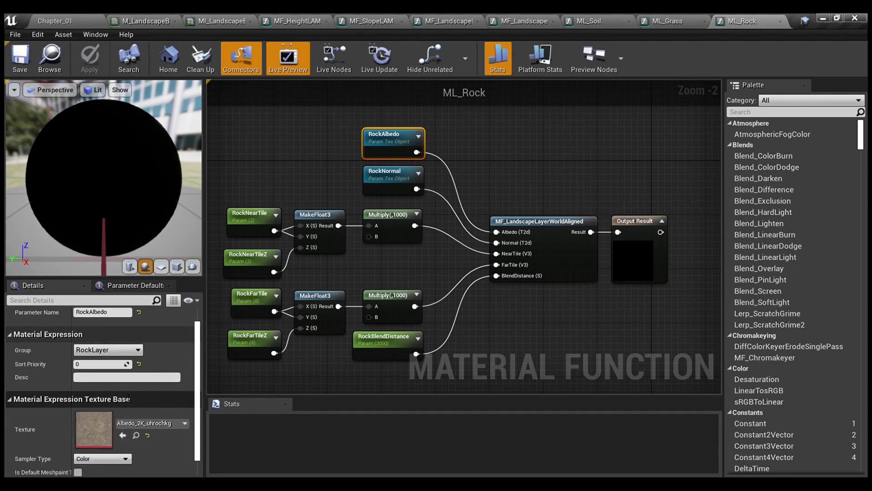
pyautogui.scroll(-1, 129, 398)
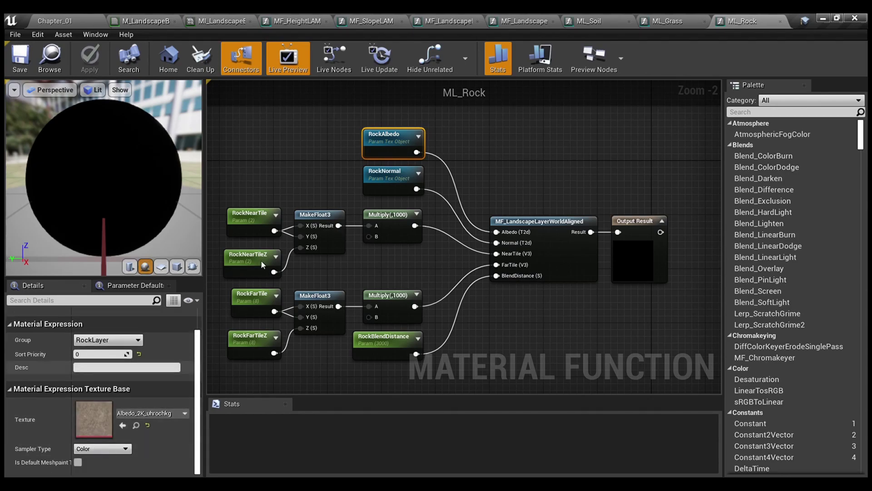
pyautogui.click(409, 194)
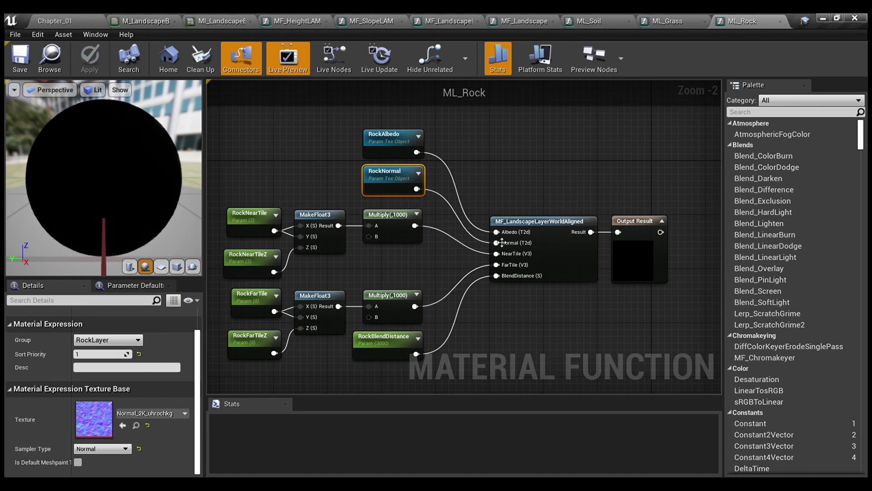
pyautogui.click(399, 155)
pyautogui.click(396, 183)
pyautogui.click(490, 153)
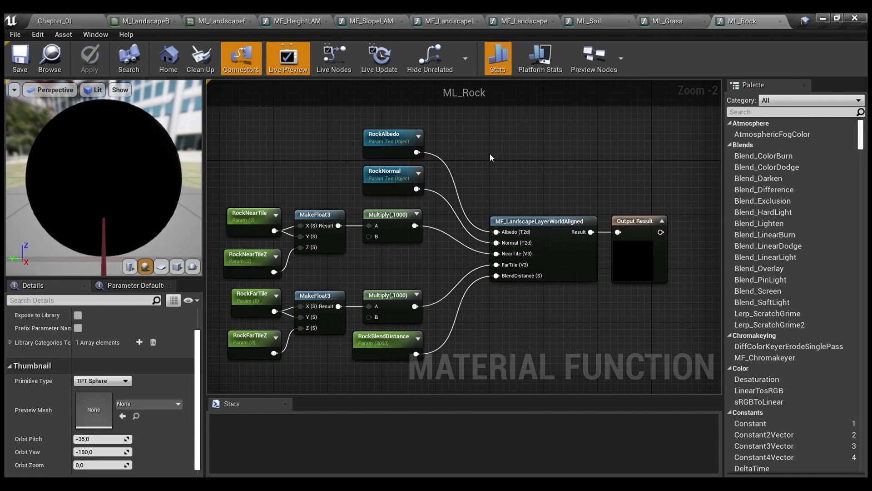
# Add a Texture Sample node above MF_LandscapeLayerWorldAligned in ML_Rock and replace it with a Texture Object node
pyautogui.moveTo(489, 154); pyautogui.dragTo(446, 210, button='right')
pyautogui.scroll(2, 445, 212)
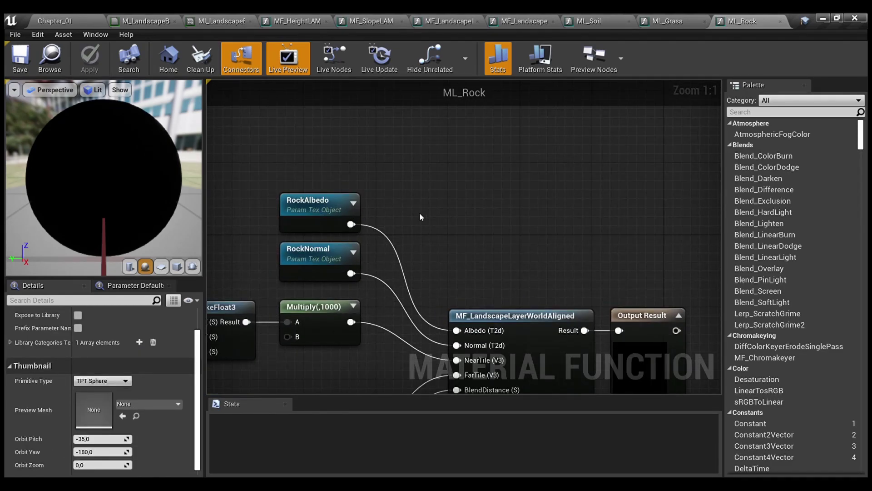
pyautogui.click(440, 177)
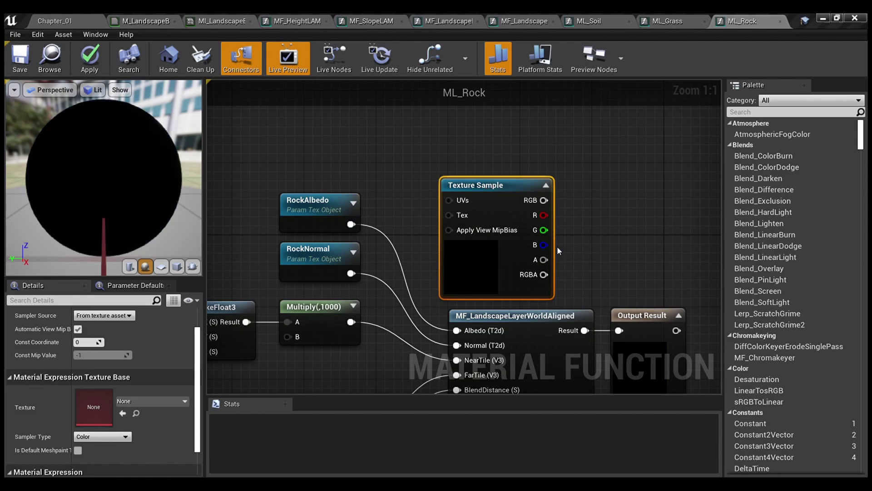
pyautogui.hotkey('ctrl', 'z')
pyautogui.click(473, 193)
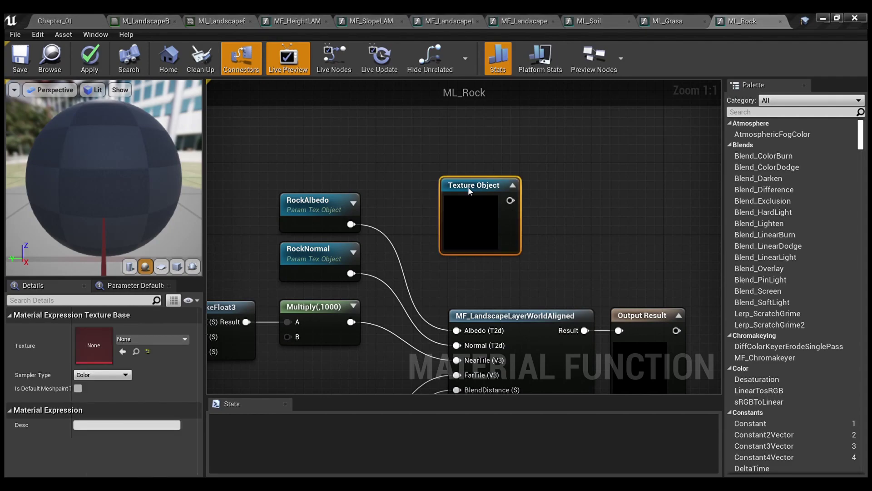
# Convert the Texture Object node in ML_Rock to a parameter and inspect its texture and sampler type settings
pyautogui.press('p')
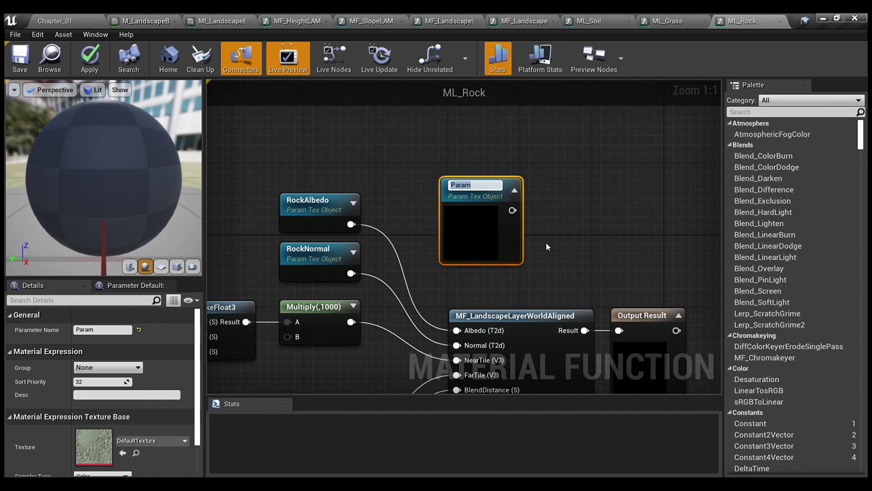
pyautogui.click(547, 243)
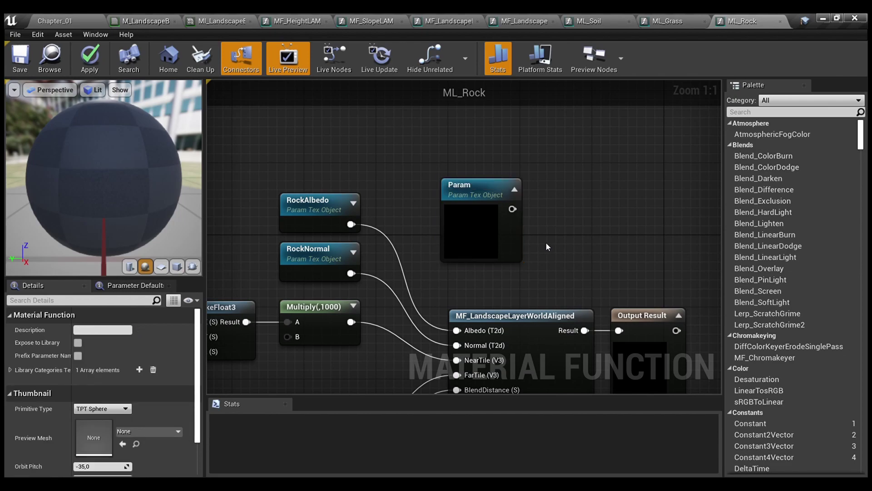
pyautogui.click(511, 250)
pyautogui.scroll(-2, 185, 349)
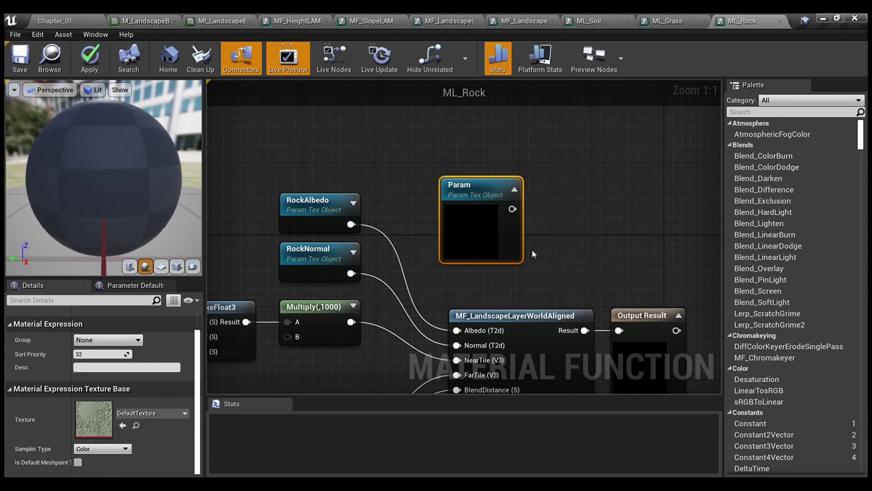
# Delete the Param texture object node from the ML_Rock graph
pyautogui.press('Delete')
pyautogui.scroll(-2, 500, 213)
pyautogui.moveTo(500, 213); pyautogui.dragTo(554, 151, button='right')
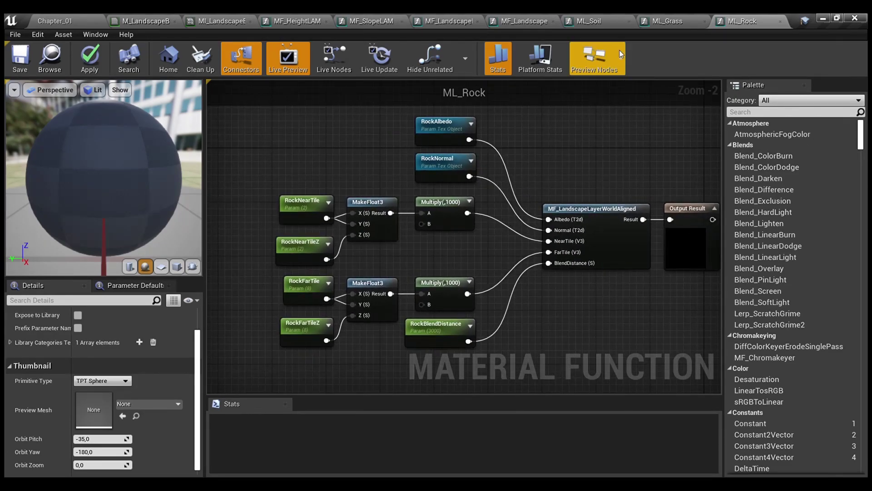
# Look over ML_Soil and ML_Grass for comparison and return to ML_Rock
pyautogui.click(579, 22)
pyautogui.click(677, 19)
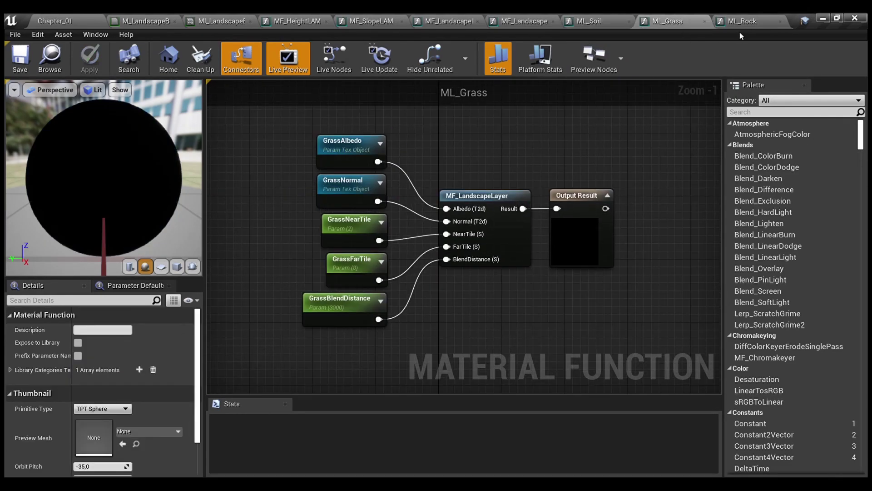
pyautogui.click(743, 22)
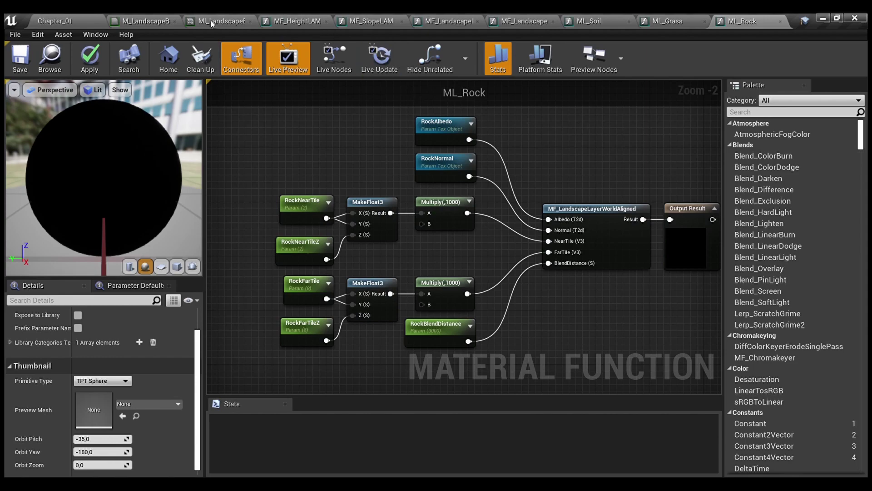
# Review in M_LandscapeBase how the soil, grass, rock and snow layers chain through the MatLayerBlend_Standard nodes into Layer Blend
pyautogui.click(143, 20)
pyautogui.click(268, 188)
pyautogui.scroll(-2, 269, 189)
pyautogui.moveTo(284, 189); pyautogui.dragTo(362, 283, button='right')
pyautogui.moveTo(479, 256); pyautogui.dragTo(408, 222, button='right')
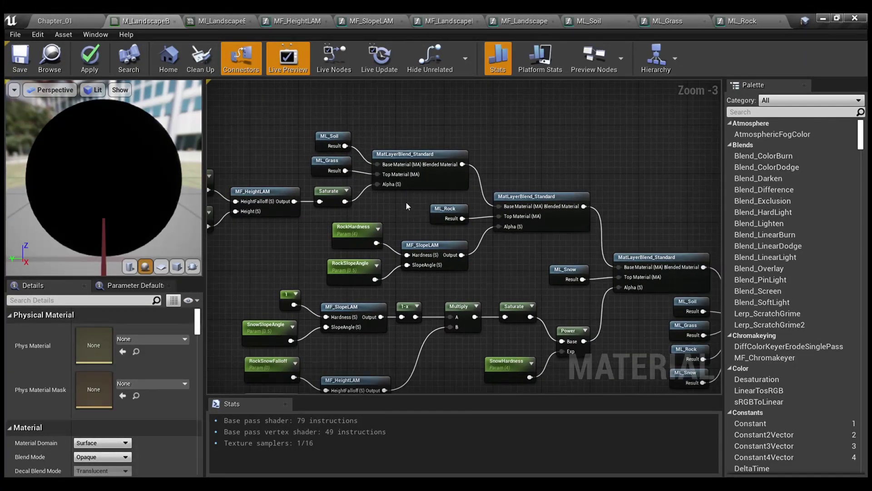
pyautogui.scroll(2, 405, 201)
pyautogui.moveTo(373, 179); pyautogui.dragTo(481, 205, button='right')
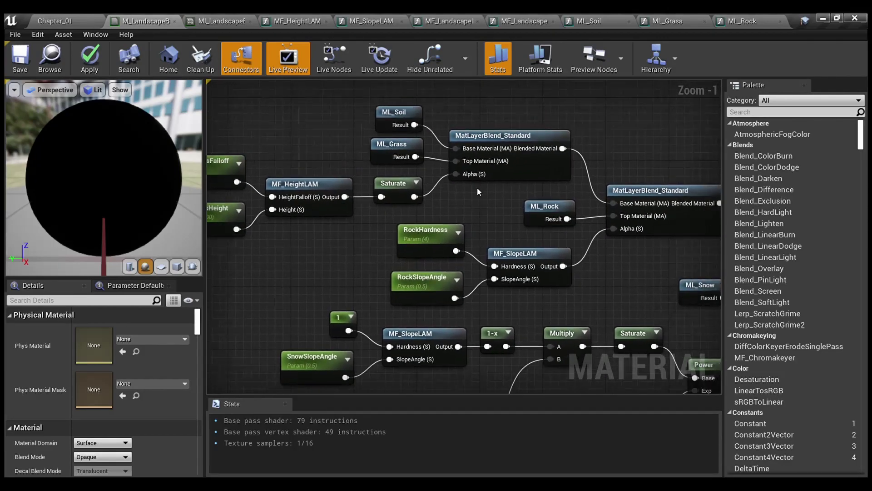
pyautogui.moveTo(633, 267); pyautogui.dragTo(530, 116, button='right')
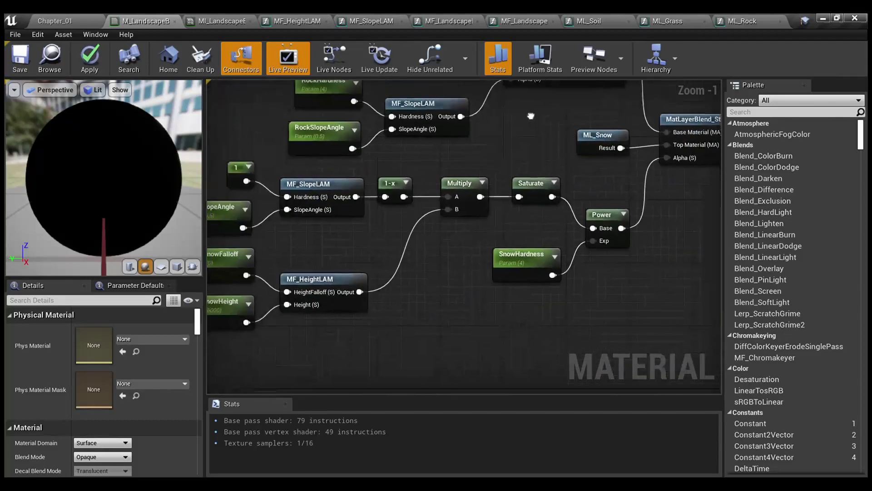
pyautogui.moveTo(491, 225); pyautogui.dragTo(308, 276, button='right')
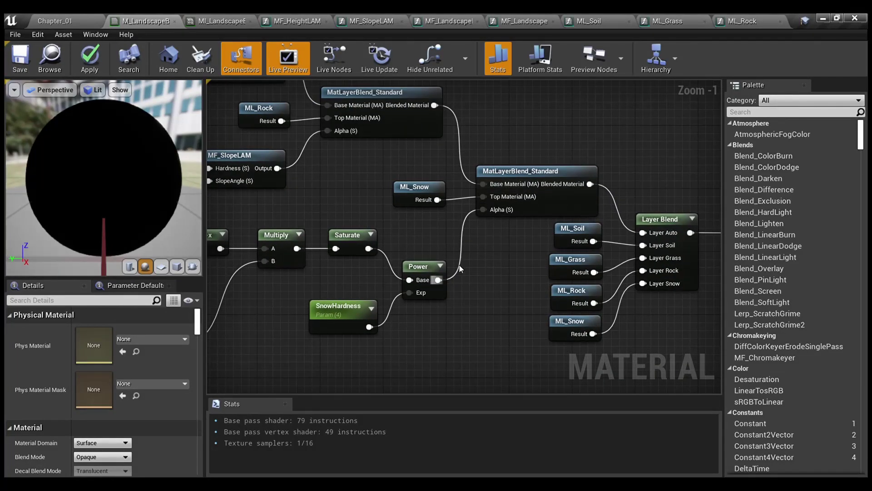
pyautogui.moveTo(530, 183); pyautogui.dragTo(607, 162, button='right')
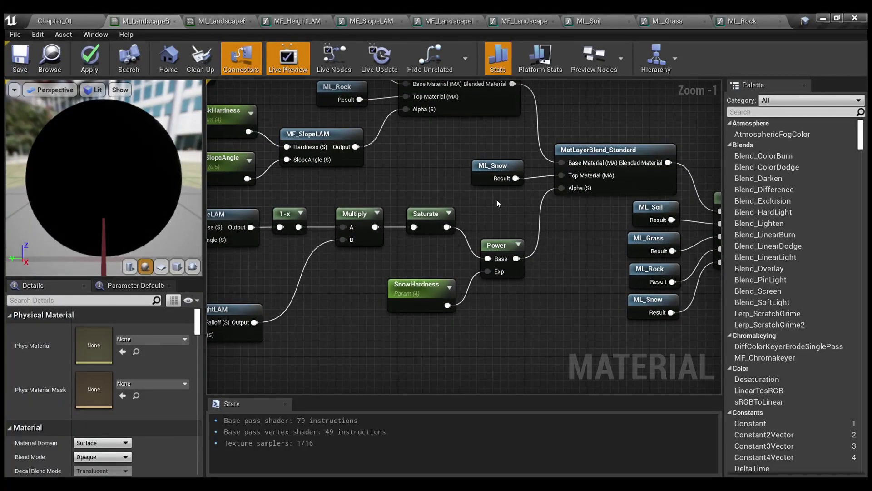
# Examine the snow mask nodes in M_LandscapeBase, from the slope and height parameters through to the Power node
pyautogui.moveTo(492, 212); pyautogui.dragTo(634, 184, button='right')
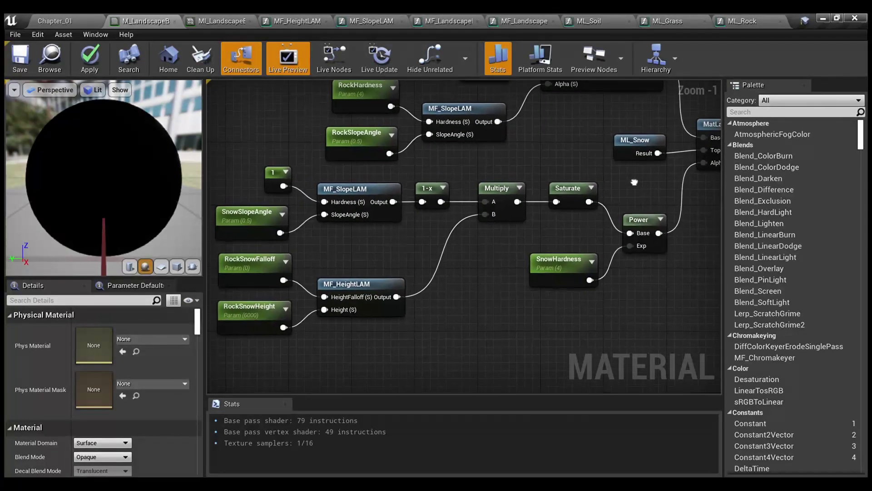
pyautogui.moveTo(627, 335); pyautogui.dragTo(214, 182)
pyautogui.click(469, 288)
pyautogui.scroll(-1, 469, 288)
pyautogui.scroll(2, 477, 241)
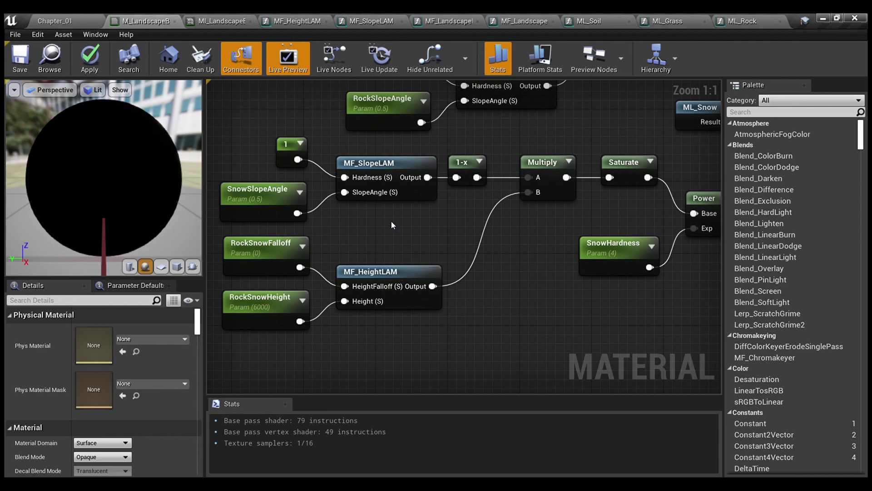
# Compare the snow MF_SlopeLAM inputs with the RockHardness and RockSlopeAngle parameters feeding the rock MF_SlopeLAM
pyautogui.moveTo(369, 220); pyautogui.dragTo(411, 278, button='right')
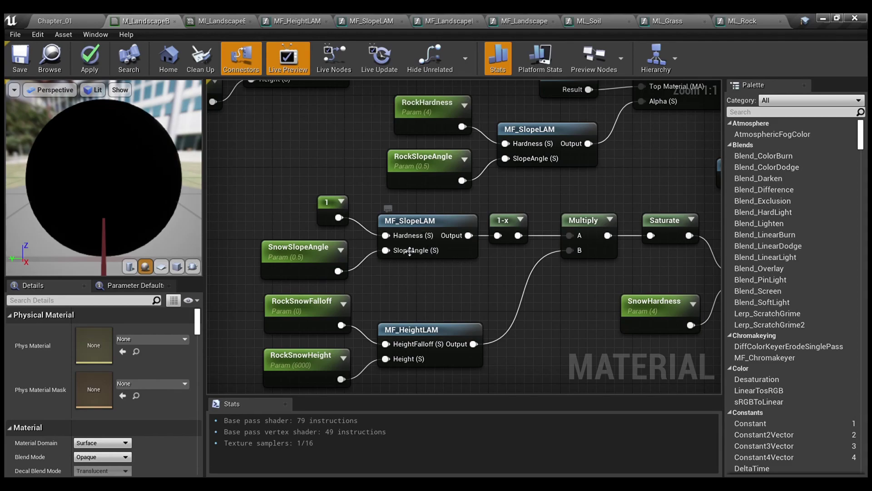
pyautogui.moveTo(459, 271)
pyautogui.mouseDown(button='right')
pyautogui.moveTo(419, 268)
pyautogui.moveTo(445, 272)
pyautogui.mouseUp(button='right')
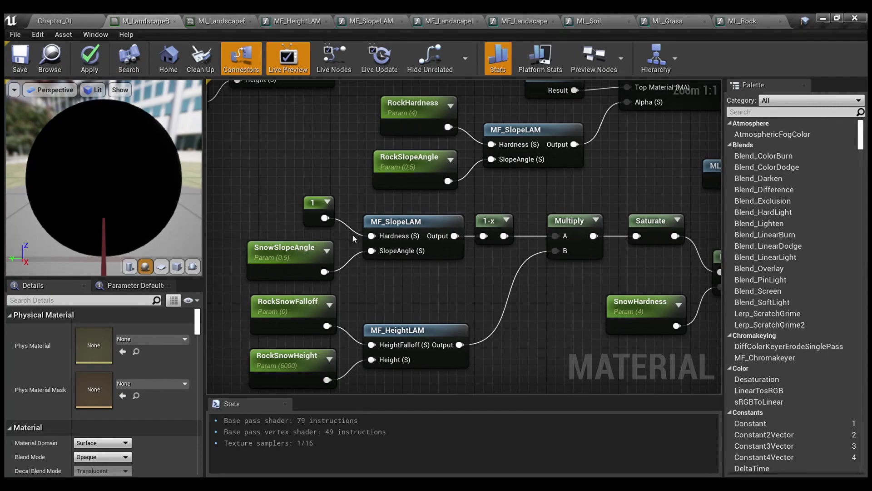
pyautogui.moveTo(408, 200); pyautogui.dragTo(405, 300, button='right')
pyautogui.moveTo(551, 299); pyautogui.dragTo(385, 210)
pyautogui.click(399, 332)
pyautogui.moveTo(520, 287); pyautogui.dragTo(398, 224)
pyautogui.moveTo(579, 258); pyautogui.dragTo(569, 225, button='right')
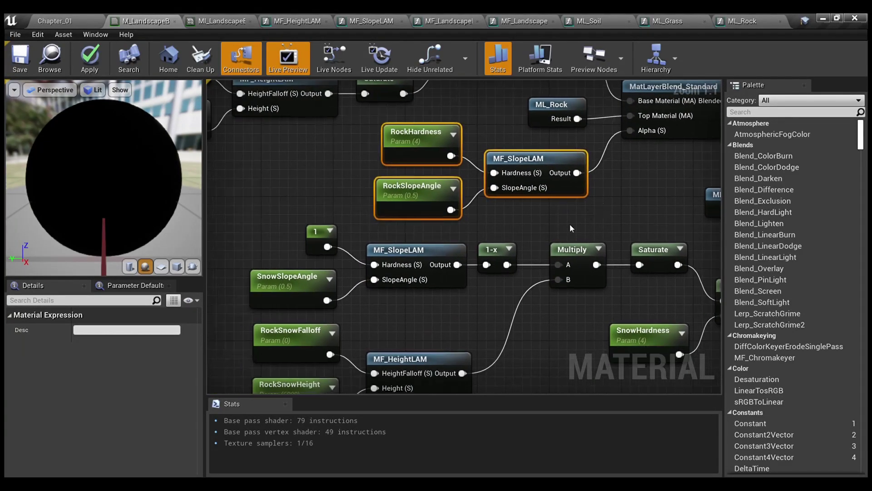
# Trace the snow mask from its constant hardness input through 1-x, Multiply and Saturate to the Power node driven by SnowHardness
pyautogui.click(440, 317)
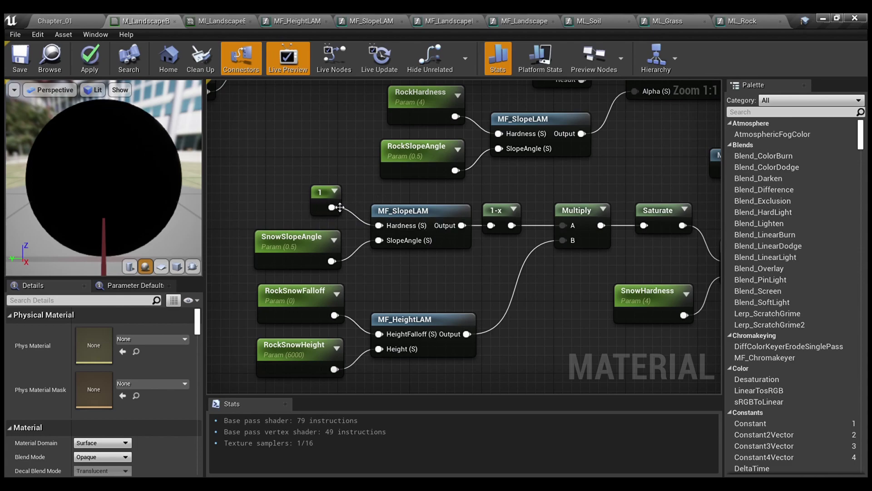
pyautogui.moveTo(489, 268); pyautogui.dragTo(445, 245, button='right')
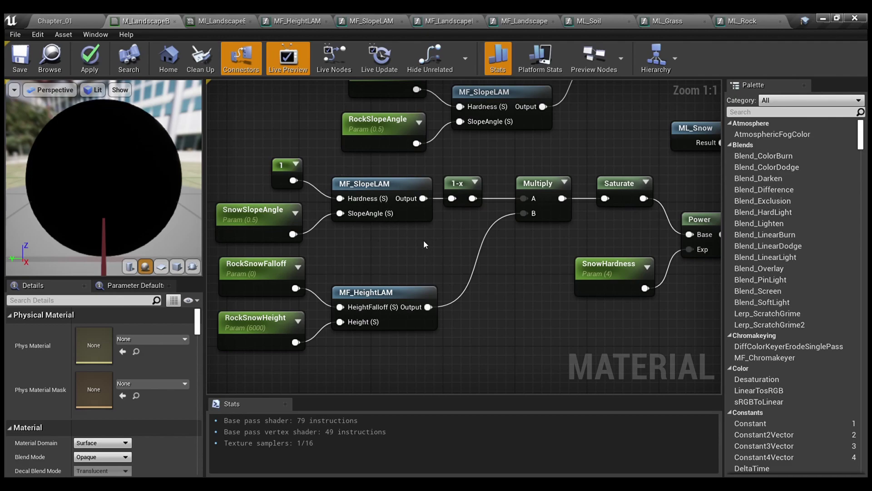
pyautogui.moveTo(620, 303); pyautogui.dragTo(476, 292, button='right')
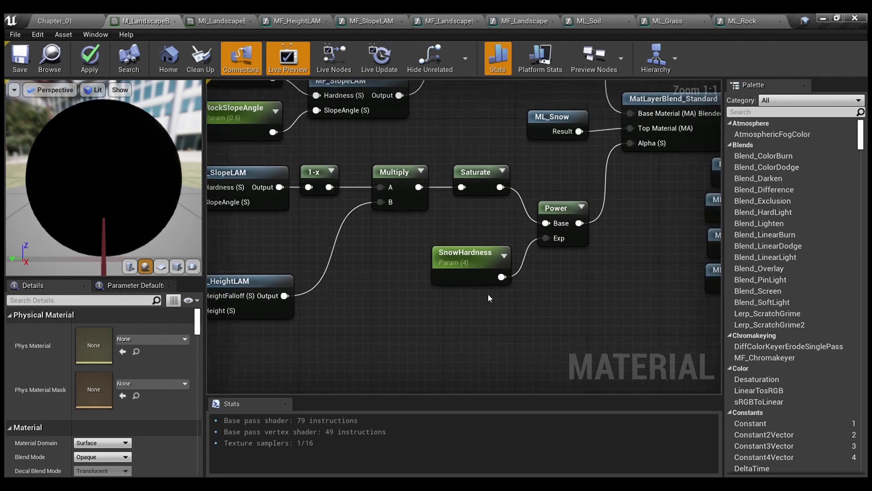
pyautogui.scroll(-2, 527, 304)
pyautogui.moveTo(604, 286); pyautogui.dragTo(293, 159)
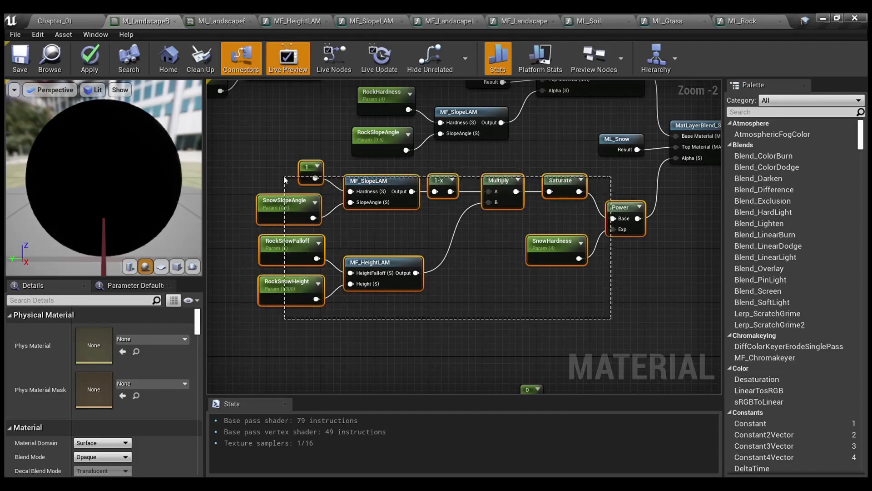
pyautogui.click(532, 219)
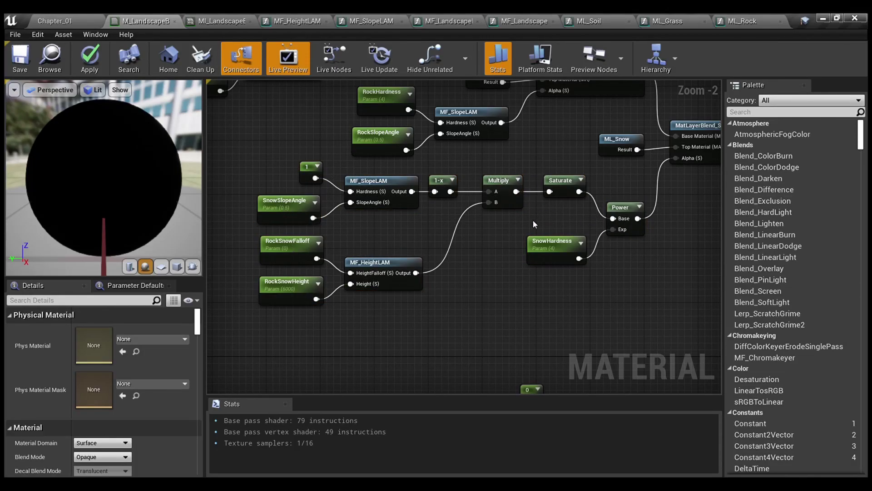
# Open MF_SlopeLAM from the snow mask and examine how its Hardness input works with the 1-x and Power nodes
pyautogui.scroll(2, 358, 189)
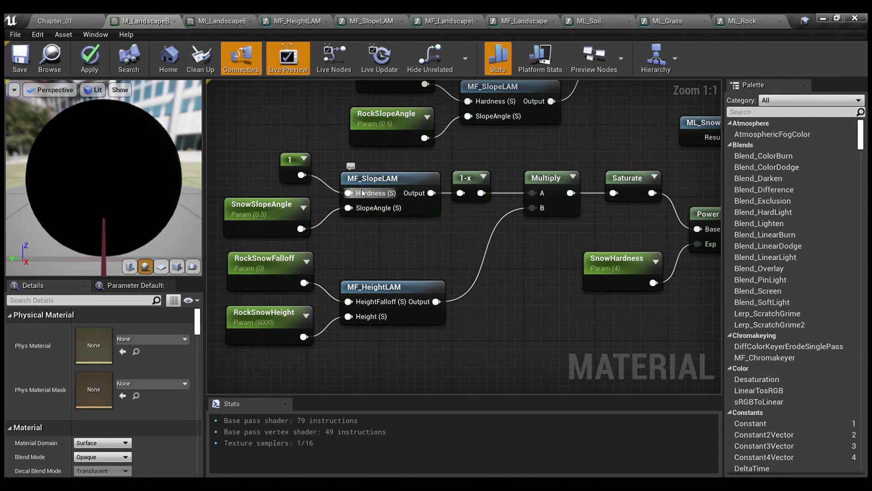
pyautogui.click(377, 180)
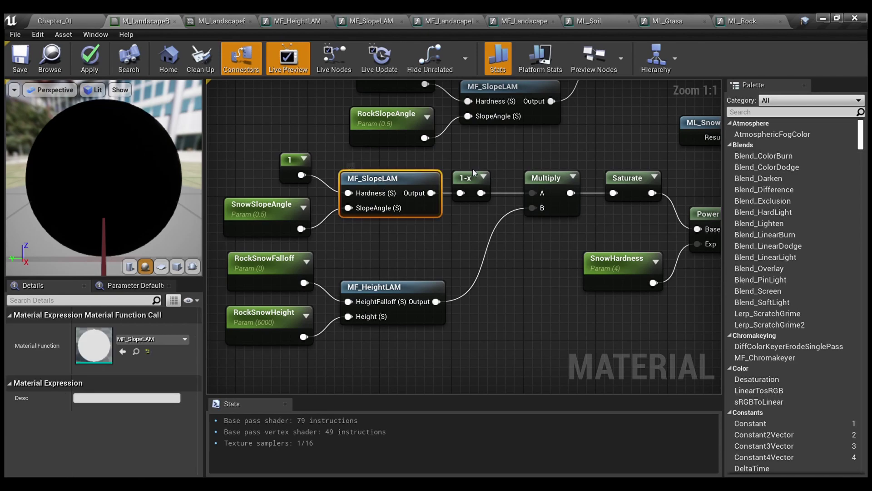
pyautogui.doubleClick(424, 189)
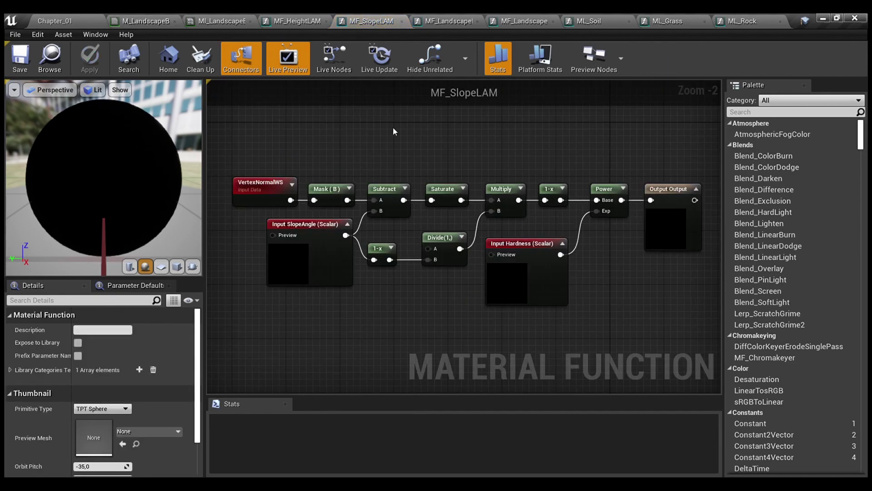
pyautogui.moveTo(221, 133); pyautogui.dragTo(688, 311)
pyautogui.click(620, 282)
pyautogui.click(541, 243)
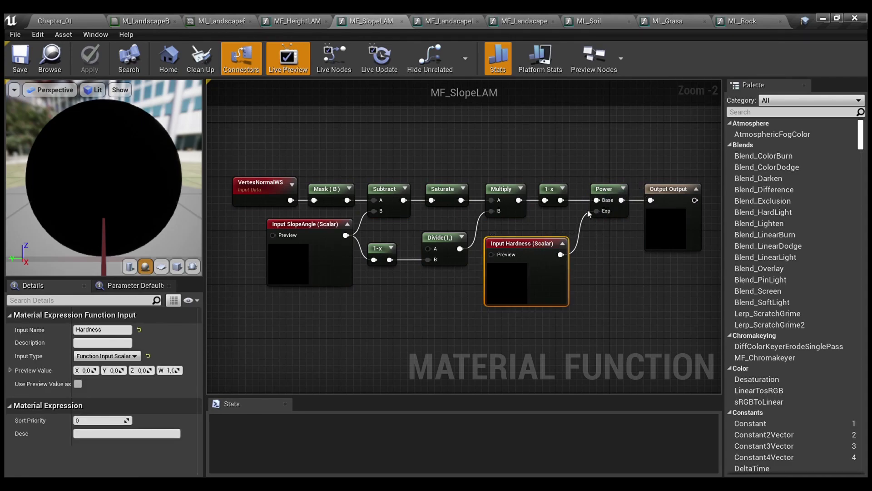
pyautogui.moveTo(613, 170); pyautogui.dragTo(564, 272)
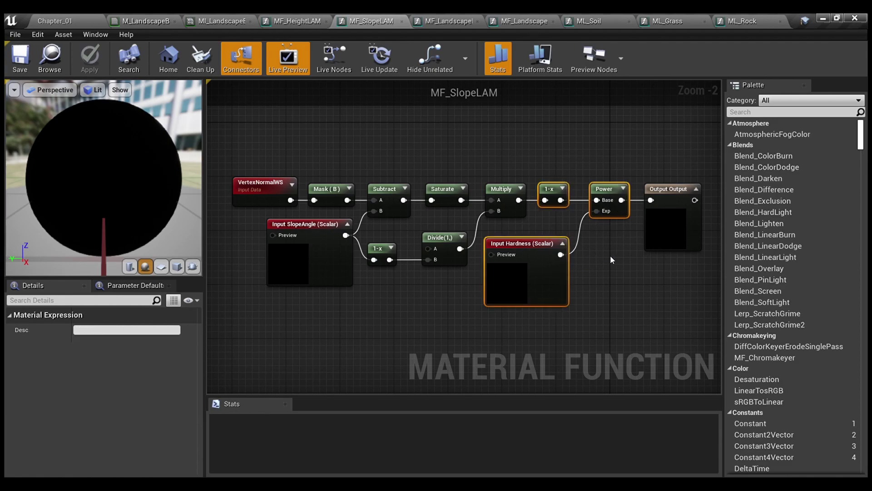
# Return to M_LandscapeBase and inspect the constant feeding the Hardness input of the snow MF_SlopeLAM
pyautogui.click(438, 22)
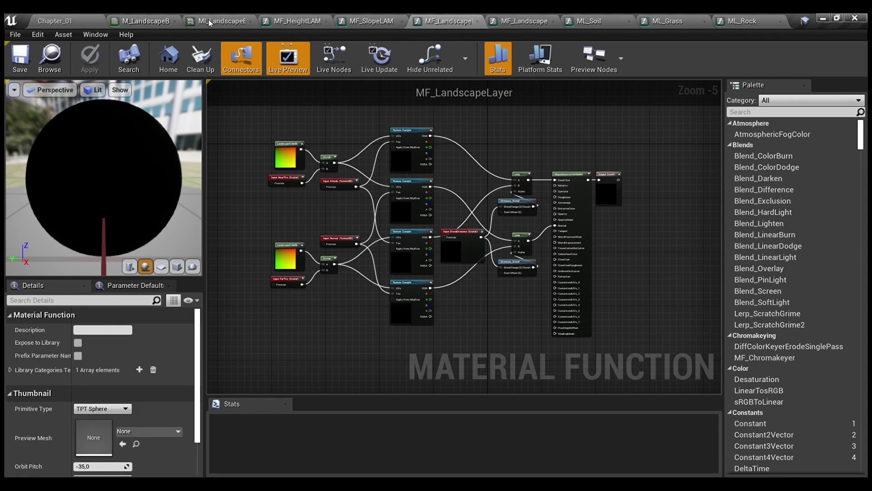
pyautogui.click(132, 18)
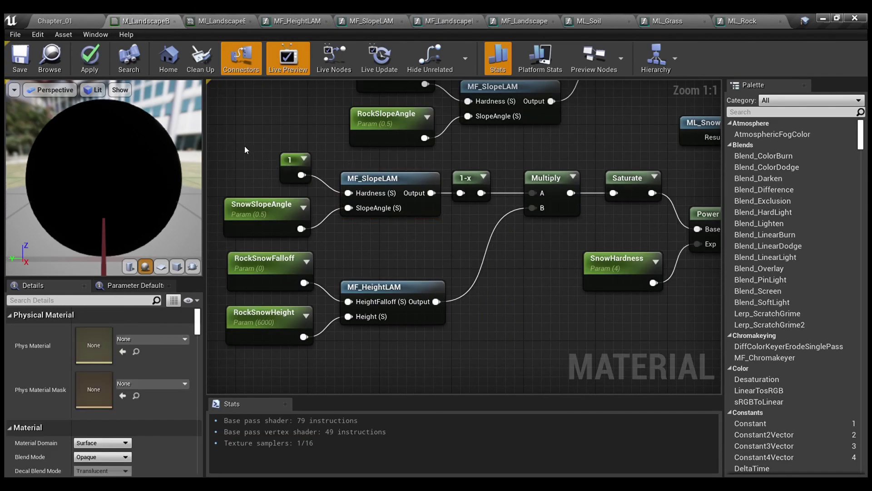
pyautogui.click(291, 160)
pyautogui.moveTo(447, 232); pyautogui.dragTo(357, 239, button='right')
pyautogui.click(383, 212)
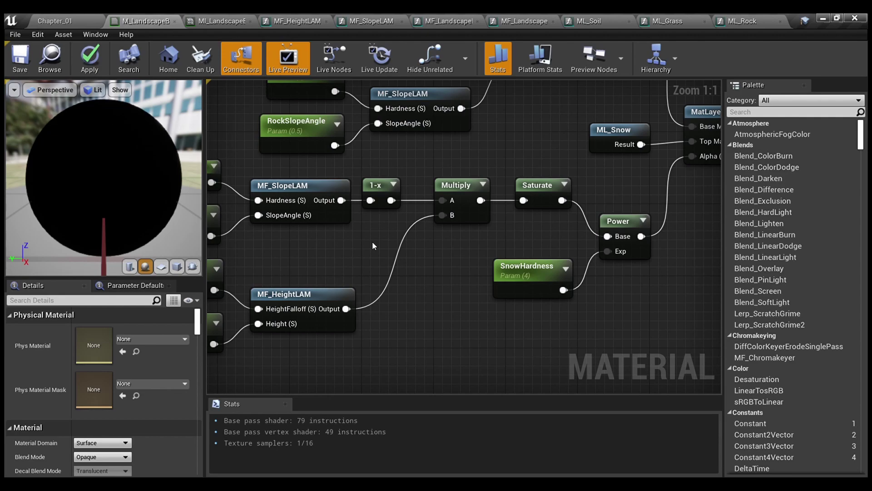
# Examine how the inverted snow slope mask and the MF_HeightLAM height mask are combined by the Multiply node
pyautogui.moveTo(372, 243); pyautogui.dragTo(528, 223, button='right')
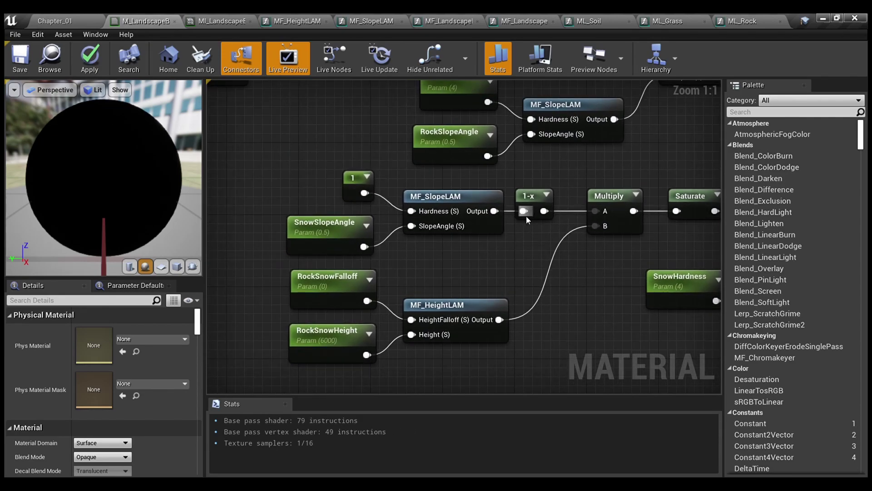
pyautogui.moveTo(522, 241); pyautogui.dragTo(322, 178)
pyautogui.moveTo(528, 261); pyautogui.dragTo(467, 247, button='right')
pyautogui.click(520, 283)
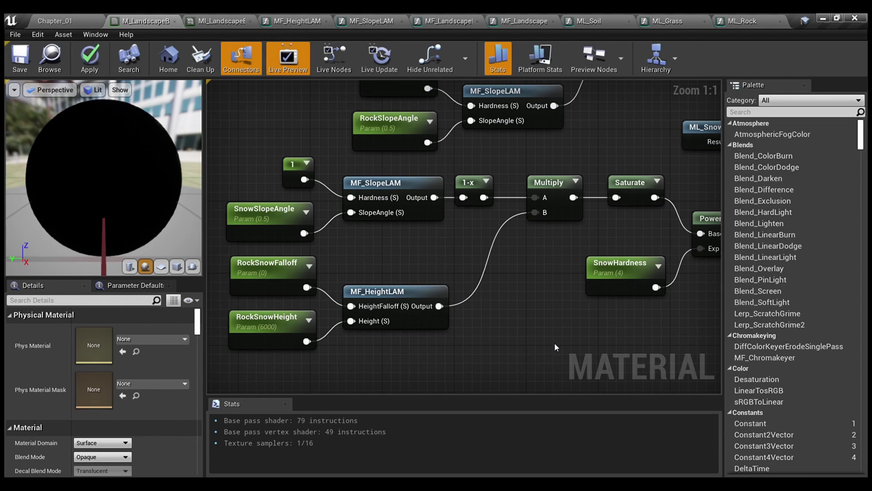
pyautogui.moveTo(560, 336); pyautogui.dragTo(277, 155)
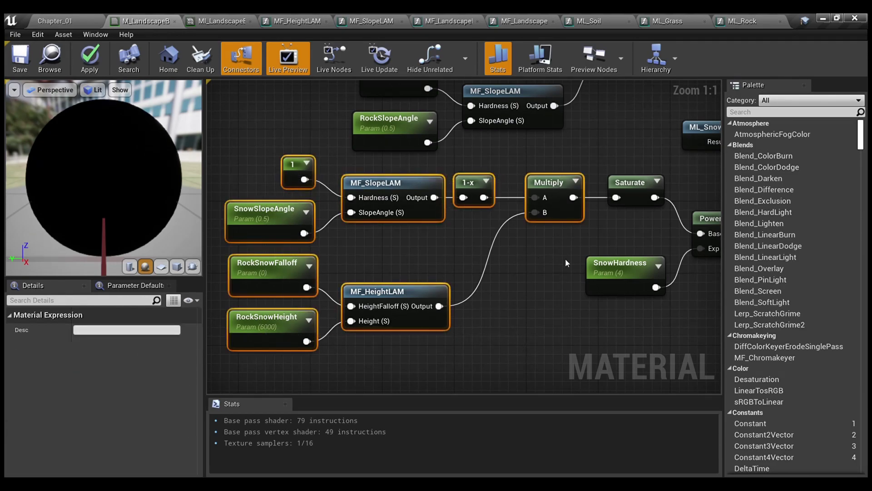
pyautogui.click(599, 243)
# Compare the Saturate node in the snow mask with the one after MF_HeightLAM in the soil and grass mask
pyautogui.scroll(-1, 632, 231)
pyautogui.moveTo(629, 230); pyautogui.dragTo(438, 290, button='right')
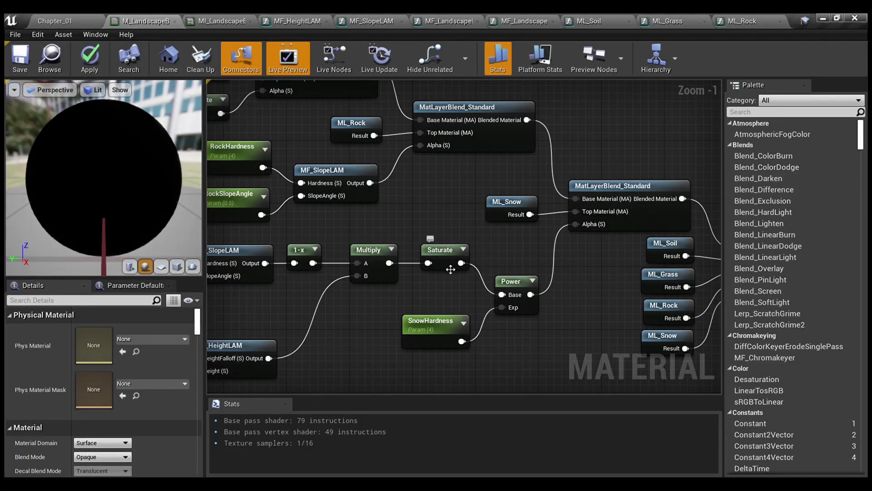
pyautogui.moveTo(433, 207); pyautogui.dragTo(743, 273, button='right')
pyautogui.moveTo(527, 181); pyautogui.dragTo(475, 203, button='right')
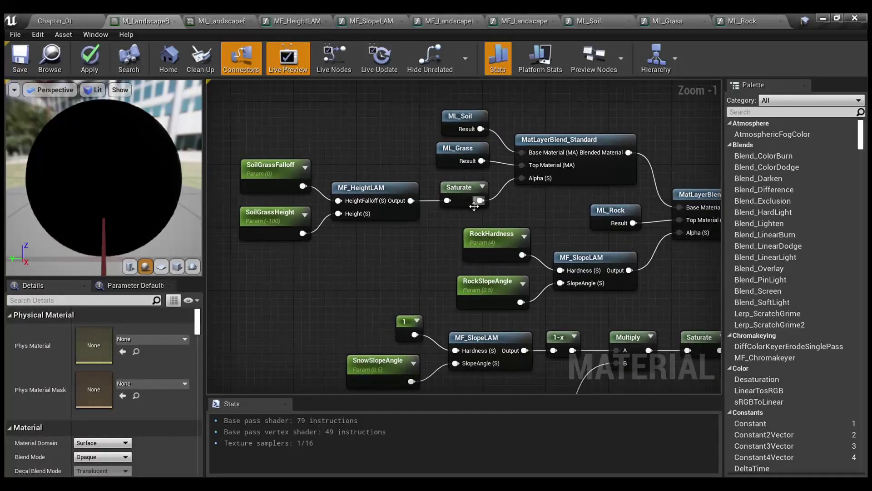
pyautogui.moveTo(661, 242); pyautogui.dragTo(313, 133, button='right')
pyautogui.moveTo(489, 240); pyautogui.dragTo(646, 235, button='right')
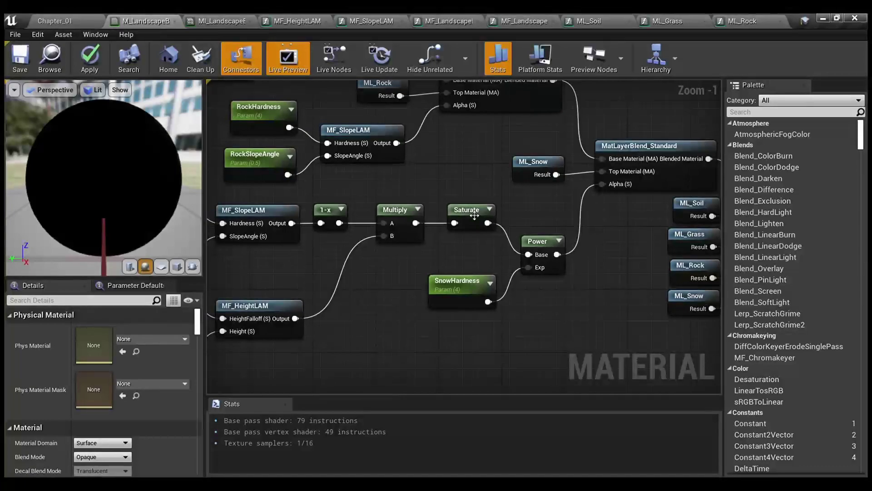
# Examine how the Power node and SnowHardness parameter shape the snow mask feeding the final MatLayerBlend_Standard alpha
pyautogui.moveTo(464, 177); pyautogui.dragTo(448, 275, button='right')
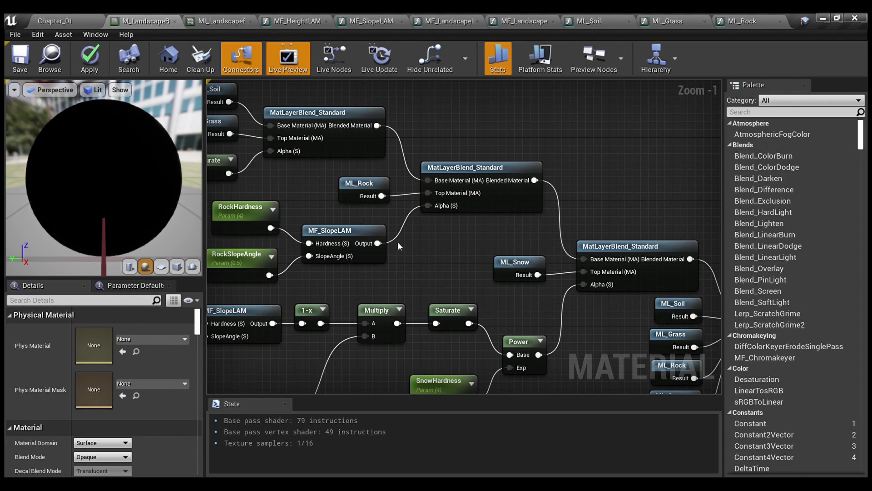
pyautogui.moveTo(419, 264); pyautogui.dragTo(417, 197, button='right')
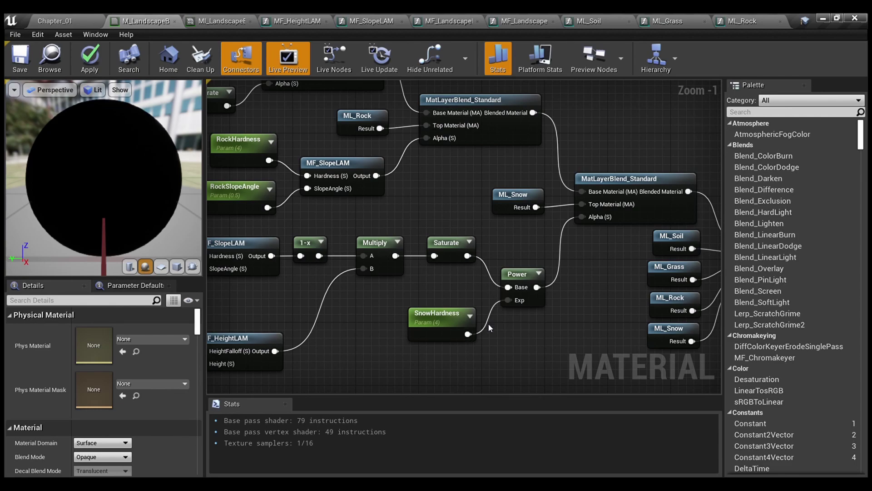
pyautogui.moveTo(550, 354); pyautogui.dragTo(456, 284)
pyautogui.moveTo(456, 284); pyautogui.dragTo(562, 231, button='right')
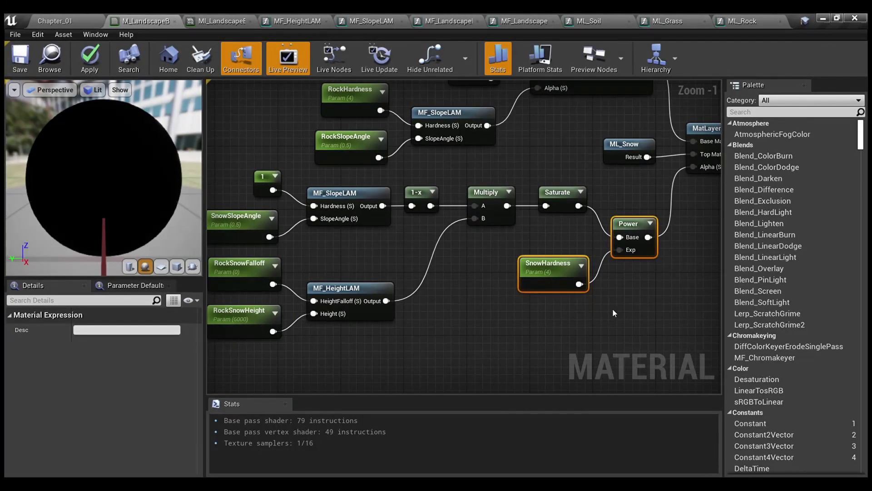
pyautogui.moveTo(613, 309); pyautogui.dragTo(571, 315, button='right')
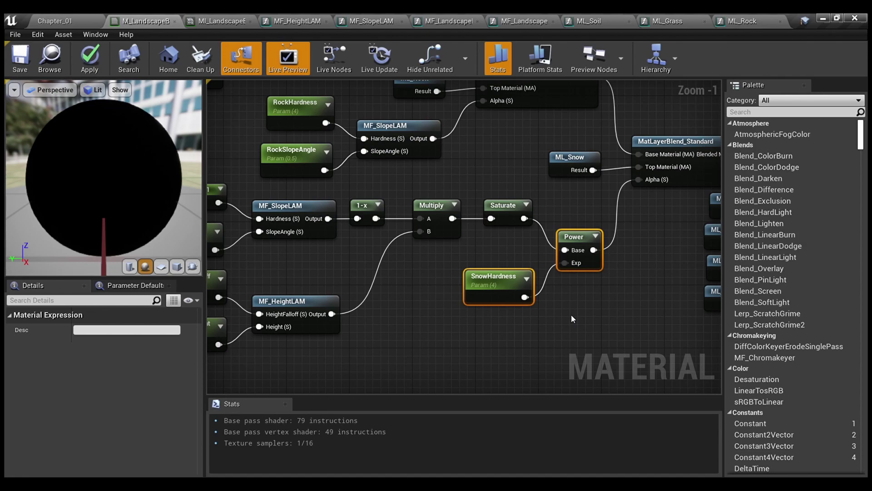
pyautogui.scroll(-2, 453, 273)
pyautogui.moveTo(453, 272); pyautogui.dragTo(311, 308, button='right')
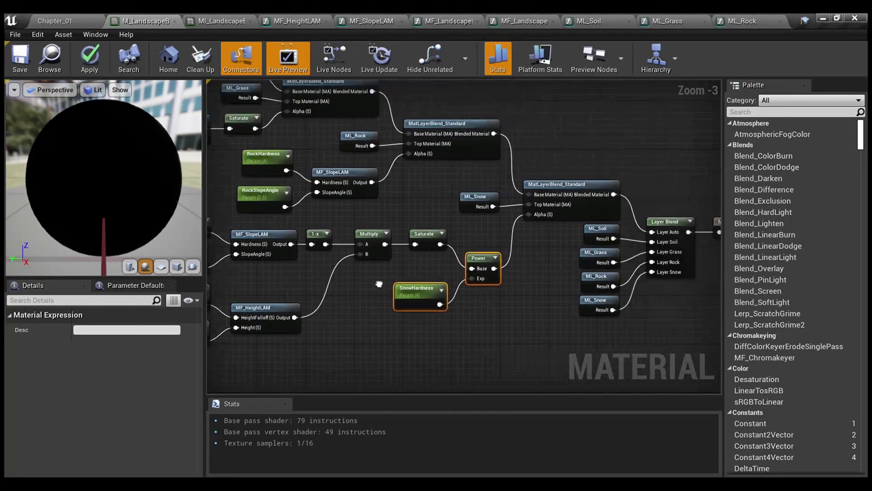
pyautogui.scroll(2, 310, 308)
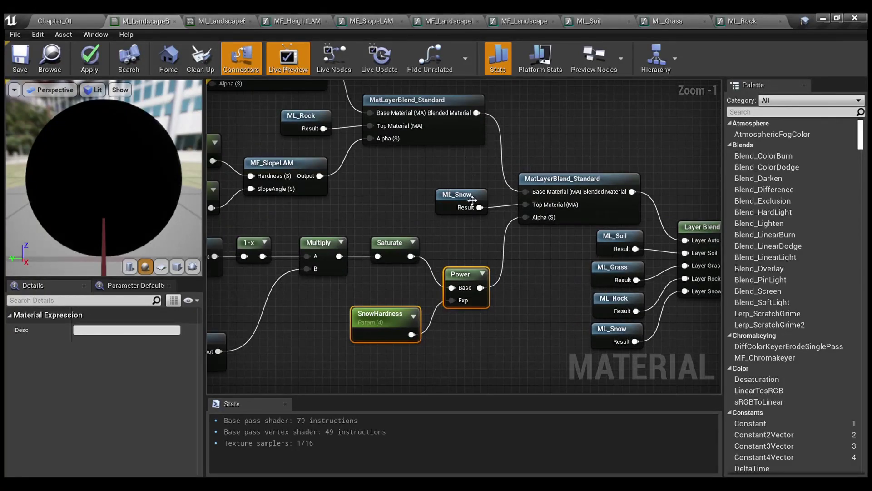
# Inspect the grass types assigned in the Landscape Grass Output node below the main graph
pyautogui.click(403, 190)
pyautogui.scroll(-1, 404, 190)
pyautogui.moveTo(404, 190); pyautogui.dragTo(453, 65, button='right')
pyautogui.scroll(-1, 497, 249)
pyautogui.moveTo(497, 140); pyautogui.dragTo(567, 87, button='right')
pyautogui.moveTo(508, 223); pyautogui.dragTo(445, 209, button='right')
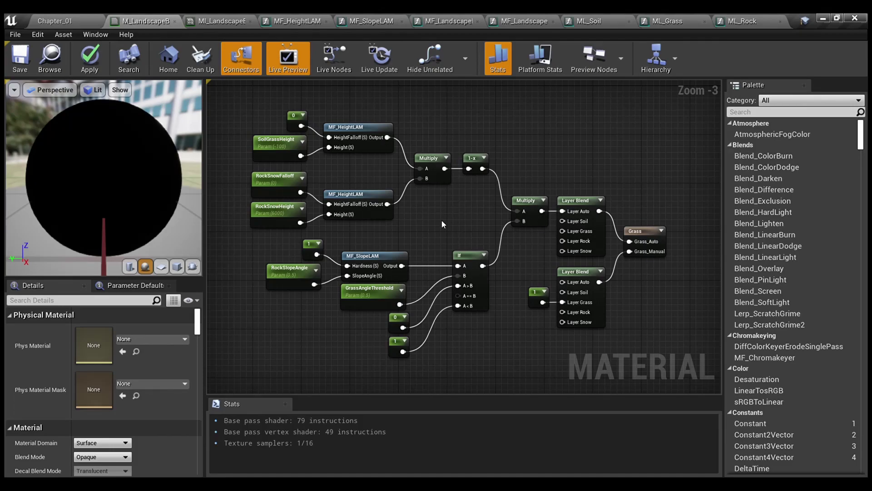
pyautogui.click(648, 233)
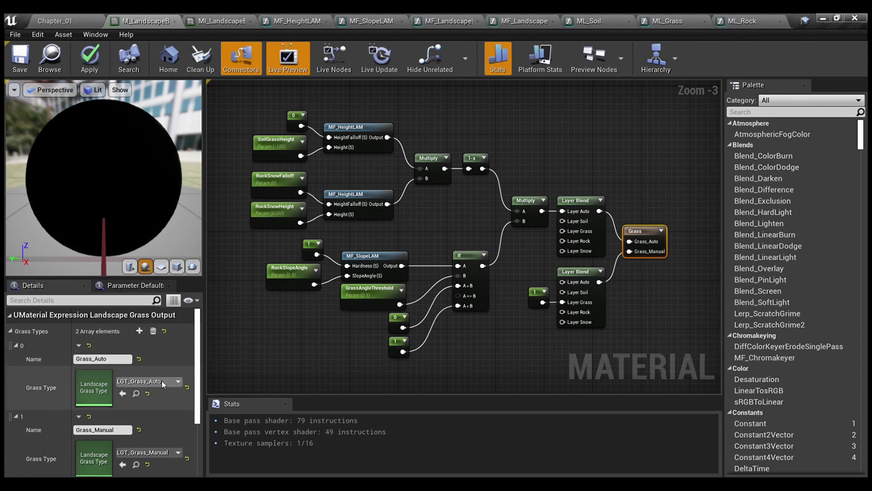
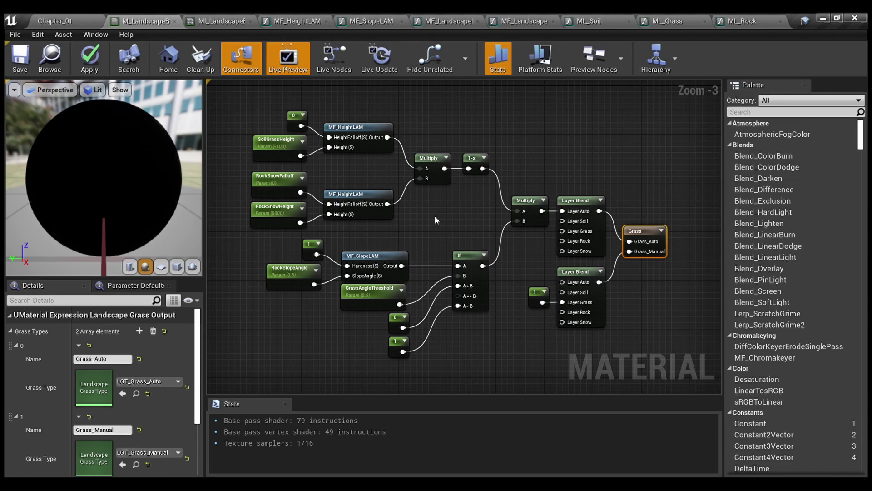
pyautogui.click(631, 277)
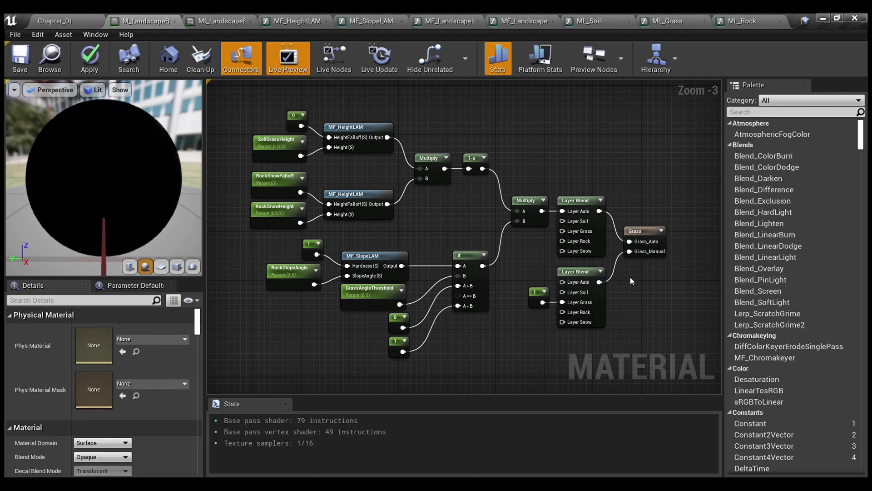
# Examine the two Layer Blend nodes feeding the Grass_Auto and Grass_Manual inputs of the Grass output
pyautogui.scroll(3, 541, 244)
pyautogui.moveTo(535, 242); pyautogui.dragTo(437, 211, button='right')
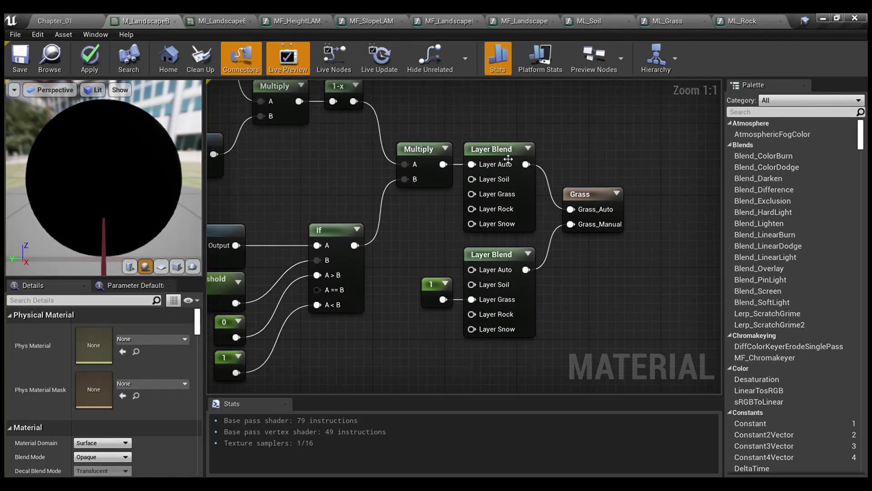
pyautogui.click(480, 226)
pyautogui.click(485, 272)
pyautogui.moveTo(522, 364); pyautogui.dragTo(493, 181)
# Compare the grass Layer Blend nodes with the main Layer Blend that feeds the M_LandscapeBase output
pyautogui.moveTo(480, 115); pyautogui.dragTo(500, 393, button='right')
pyautogui.click(474, 252)
pyautogui.scroll(-3, 473, 255)
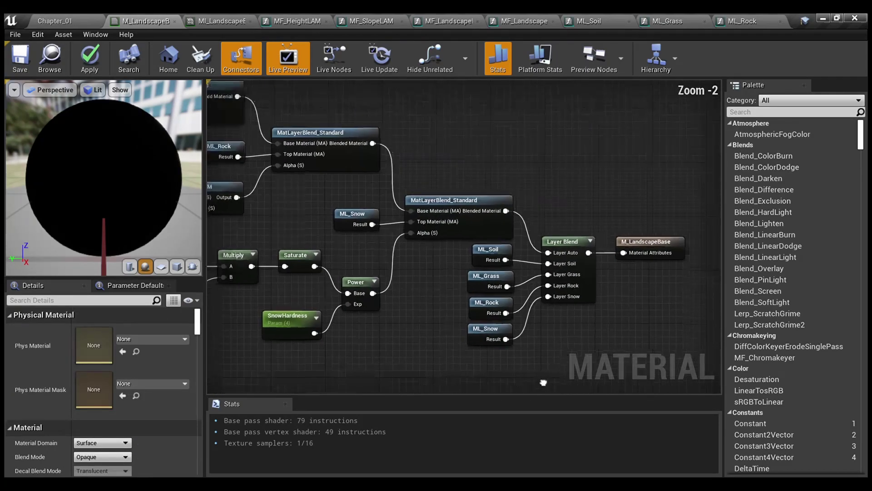
pyautogui.click(564, 238)
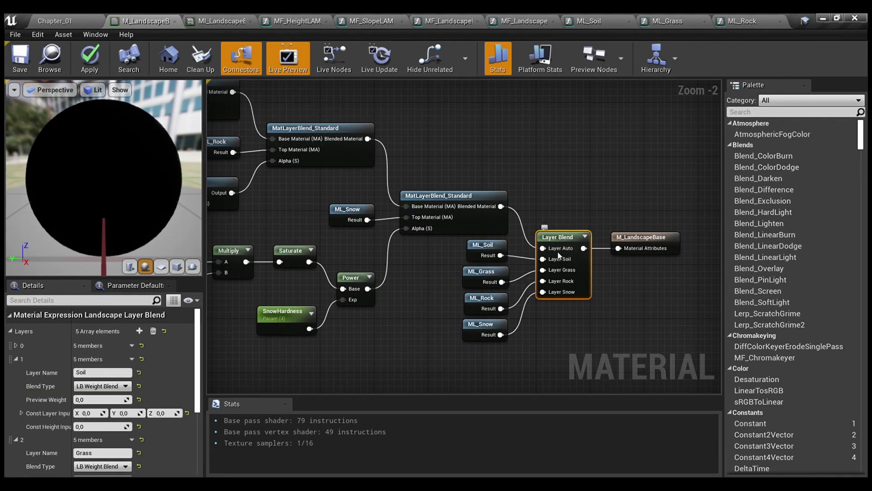
pyautogui.scroll(-5, 97, 408)
# Return to the grass mask and examine the MF_HeightLAM node driven by SoilGrassHeight and a constant falloff
pyautogui.moveTo(619, 362); pyautogui.dragTo(605, 82, button='right')
pyautogui.click(487, 285)
pyautogui.scroll(2, 486, 285)
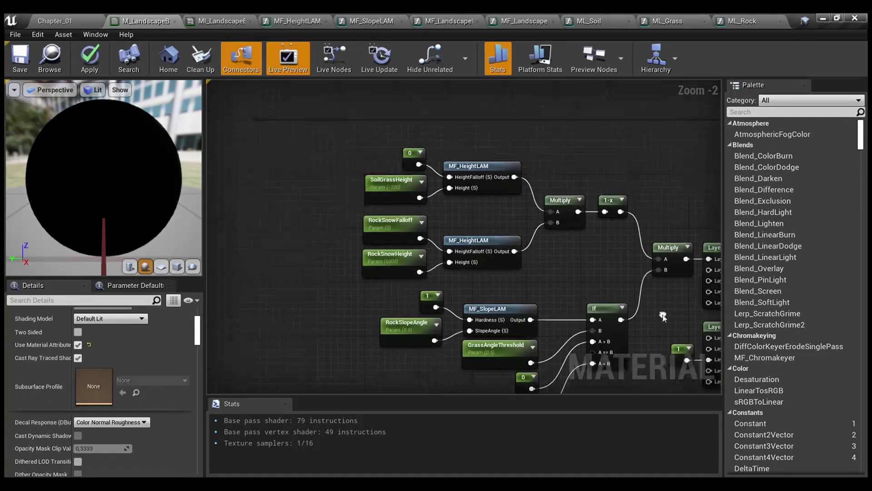
pyautogui.moveTo(584, 265)
pyautogui.mouseDown(button='right')
pyautogui.moveTo(526, 273)
pyautogui.moveTo(353, 188)
pyautogui.moveTo(574, 334)
pyautogui.moveTo(576, 271)
pyautogui.mouseUp(button='right')
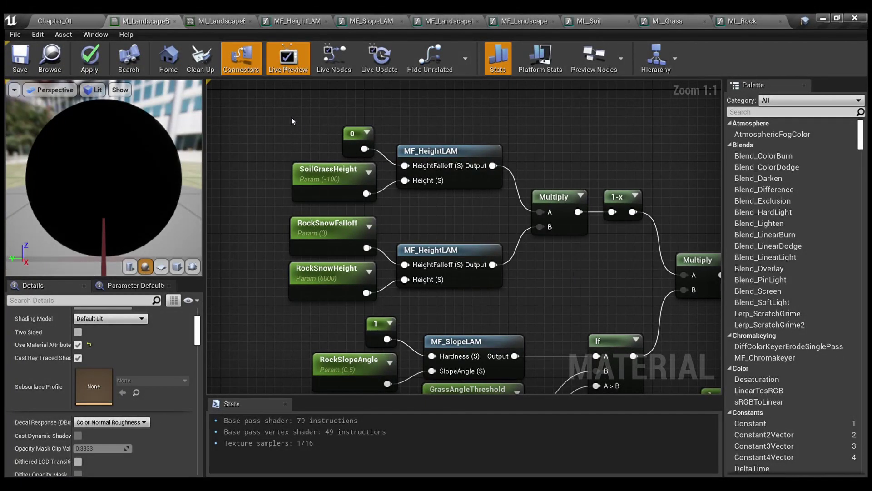
pyautogui.moveTo(324, 136); pyautogui.dragTo(405, 182)
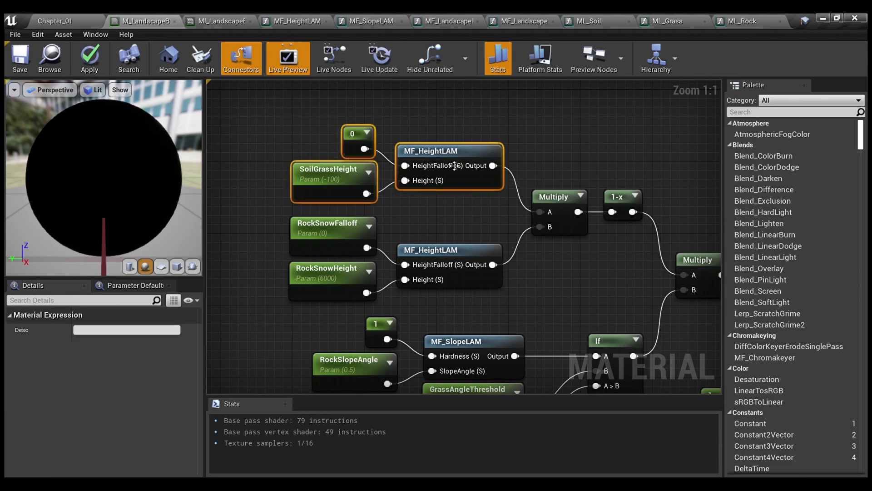
pyautogui.click(421, 106)
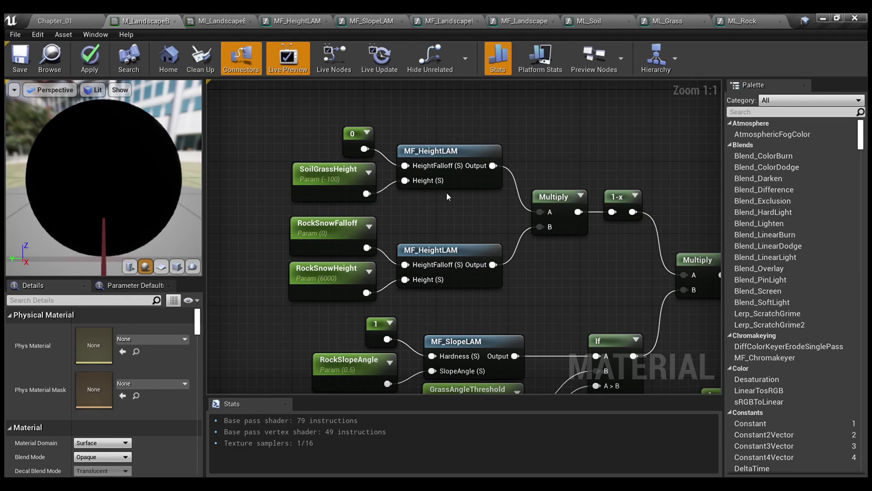
pyautogui.scroll(-4, 447, 200)
pyautogui.moveTo(386, 146); pyautogui.dragTo(500, 222)
pyautogui.scroll(3, 336, 182)
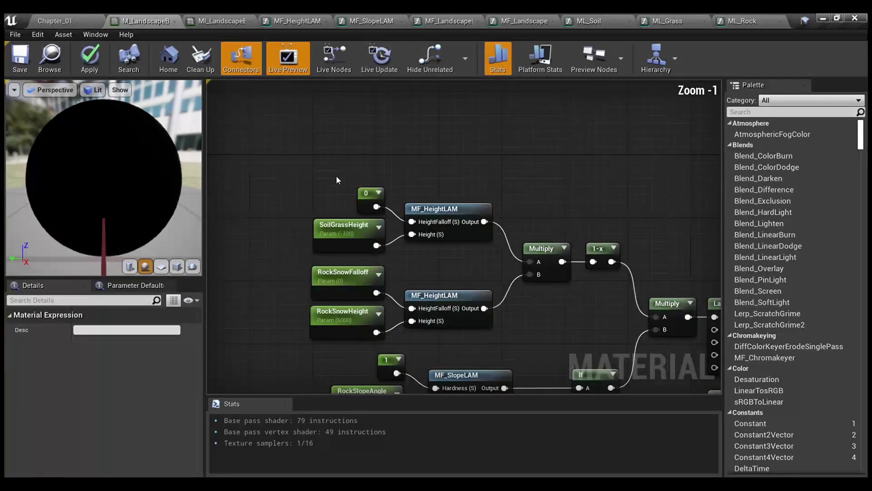
pyautogui.click(339, 206)
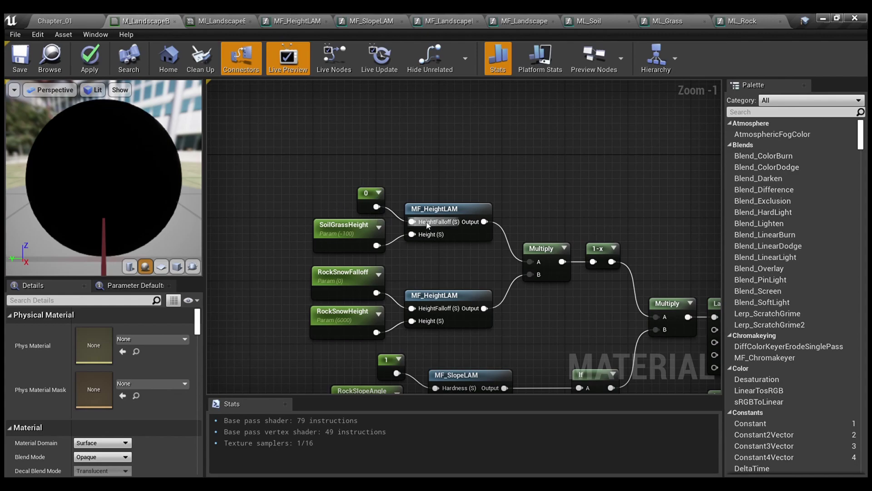
# Compare the SoilGrassHeight MF_HeightLAM group with the RockSnowFalloff and RockSnowHeight group in the grass mask
pyautogui.moveTo(457, 257); pyautogui.dragTo(380, 192)
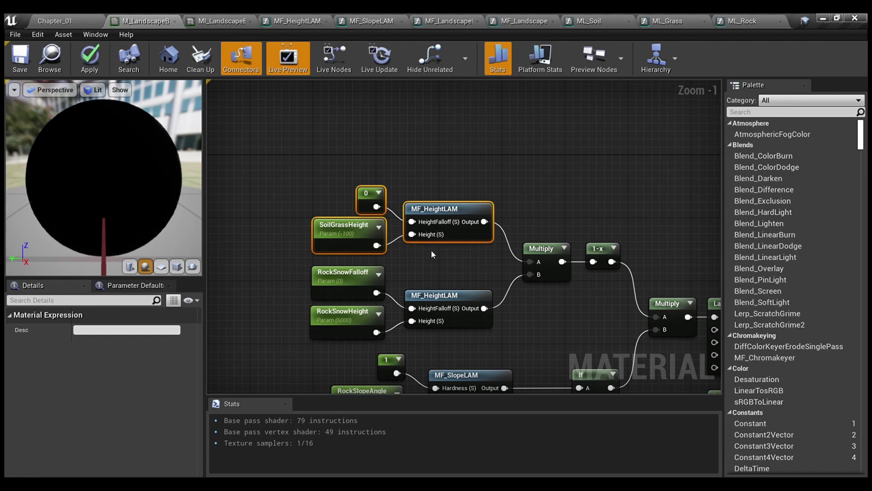
pyautogui.moveTo(432, 254); pyautogui.dragTo(413, 177, button='right')
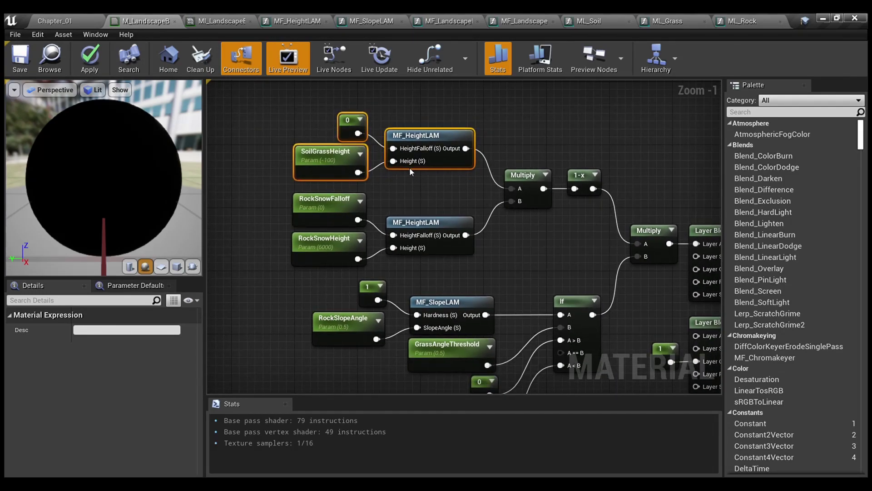
pyautogui.click(271, 117)
pyautogui.moveTo(271, 117); pyautogui.dragTo(448, 166)
pyautogui.moveTo(438, 259); pyautogui.dragTo(369, 222)
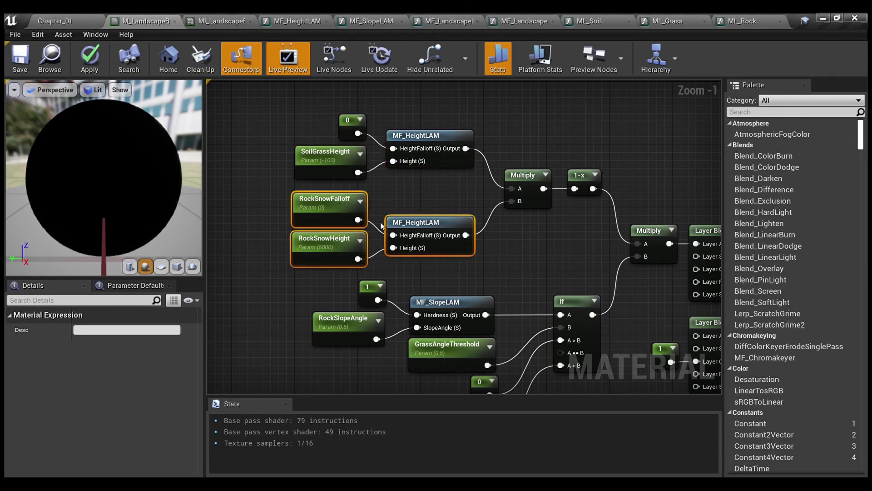
# Locate the matching MF_HeightLAM group of the snow mask in the main graph
pyautogui.scroll(-2, 438, 232)
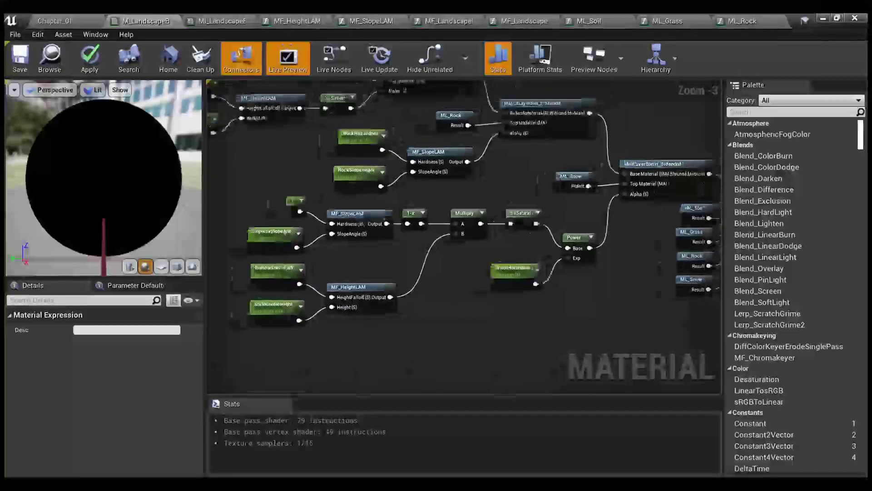
pyautogui.scroll(3, 414, 208)
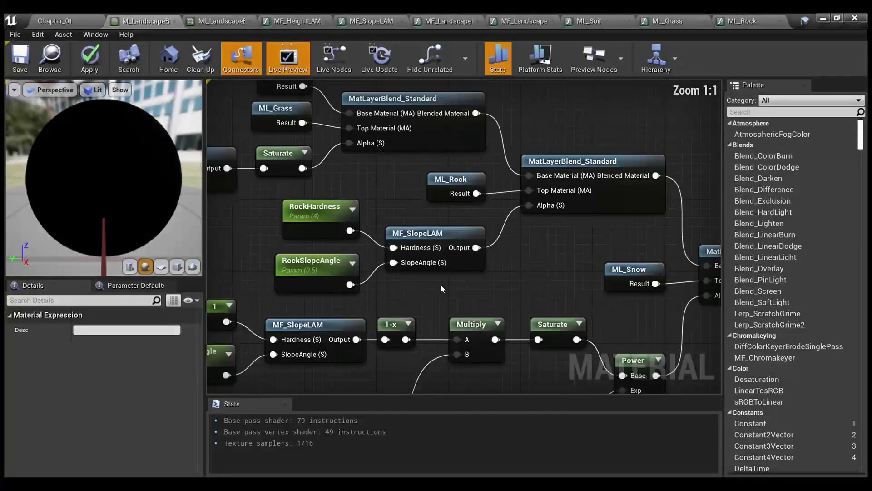
pyautogui.moveTo(446, 294); pyautogui.dragTo(594, 87, button='right')
pyautogui.moveTo(477, 295); pyautogui.dragTo(330, 200)
pyautogui.moveTo(566, 268); pyautogui.dragTo(375, 403, button='right')
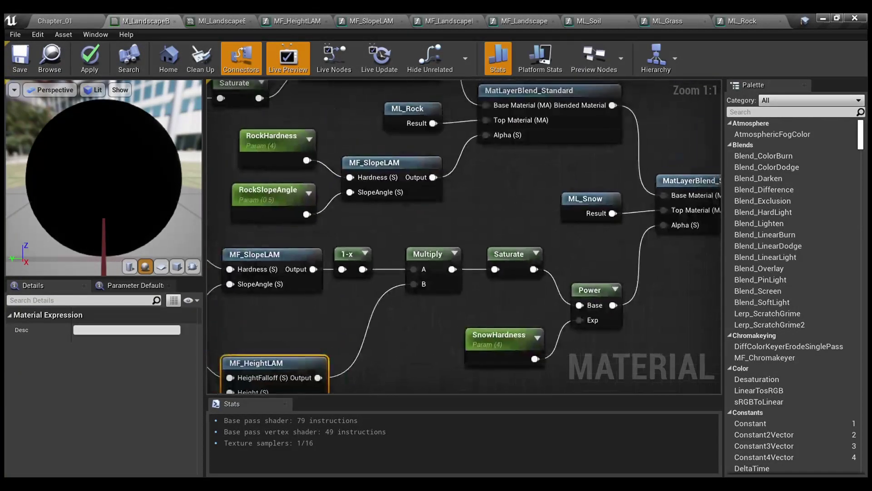
# Examine how the grass mask's two height masks are combined by Multiply and inverted by the 1-x node
pyautogui.moveTo(495, 235); pyautogui.dragTo(349, 86, button='right')
pyautogui.moveTo(289, 136); pyautogui.dragTo(465, 199)
pyautogui.moveTo(530, 294); pyautogui.dragTo(381, 219)
pyautogui.moveTo(604, 262); pyautogui.dragTo(470, 277, button='right')
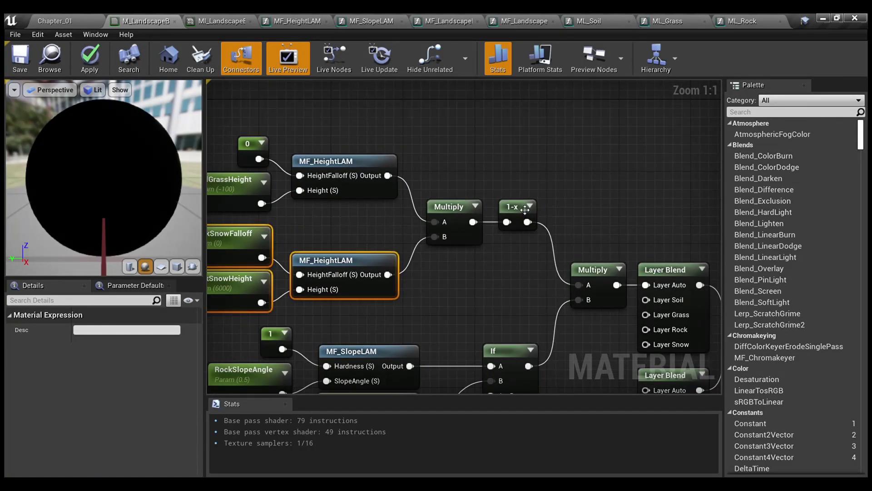
pyautogui.click(492, 277)
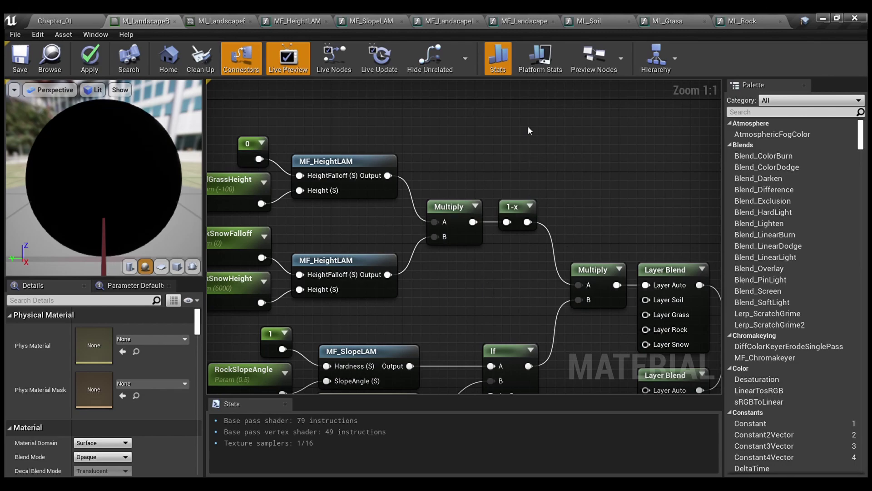
# Examine how the grass mask's MF_SlopeLAM output and GrassAngleThreshold feed the If node
pyautogui.moveTo(523, 167); pyautogui.dragTo(492, 150, button='right')
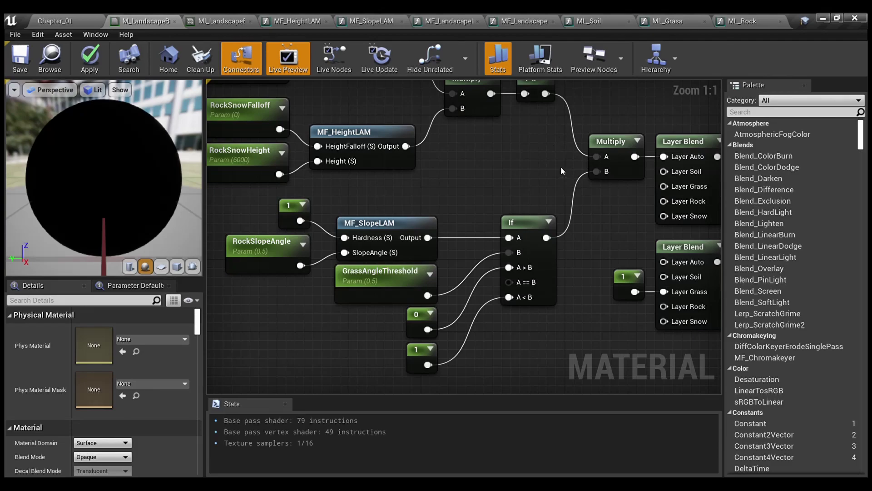
pyautogui.moveTo(516, 352); pyautogui.dragTo(262, 219)
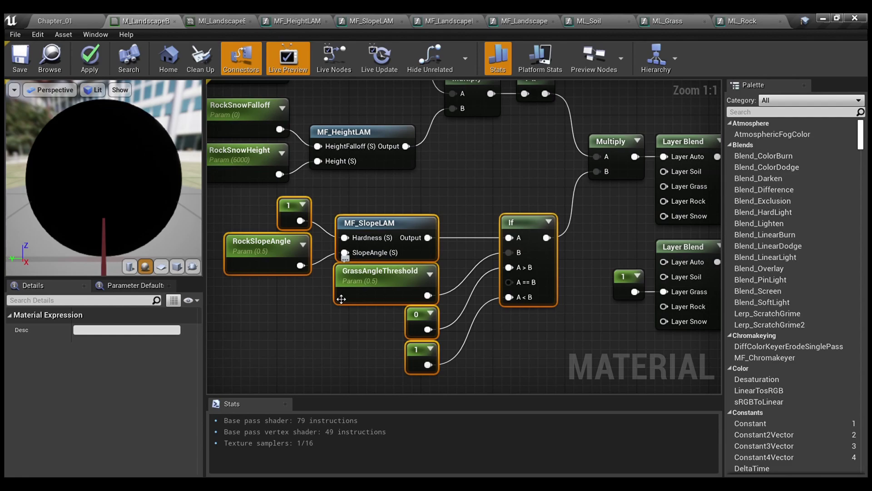
pyautogui.click(304, 298)
pyautogui.moveTo(304, 298); pyautogui.dragTo(382, 307, button='right')
pyautogui.moveTo(314, 211); pyautogui.dragTo(447, 262)
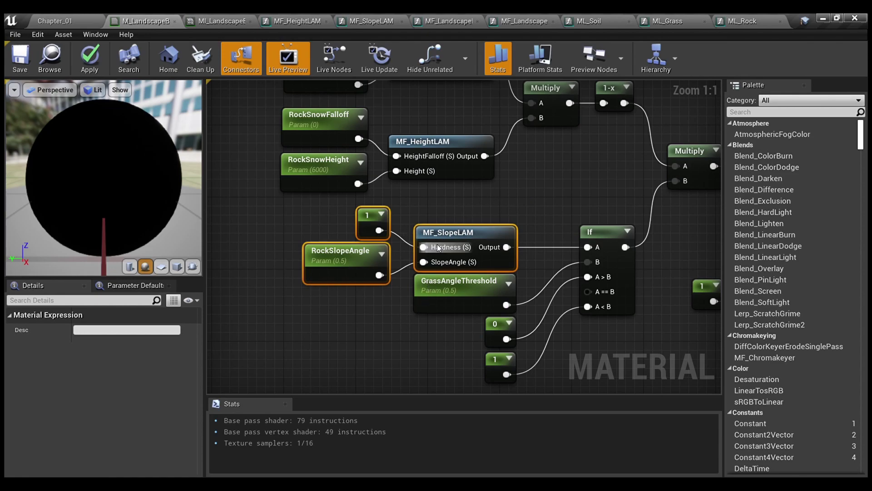
pyautogui.click(401, 212)
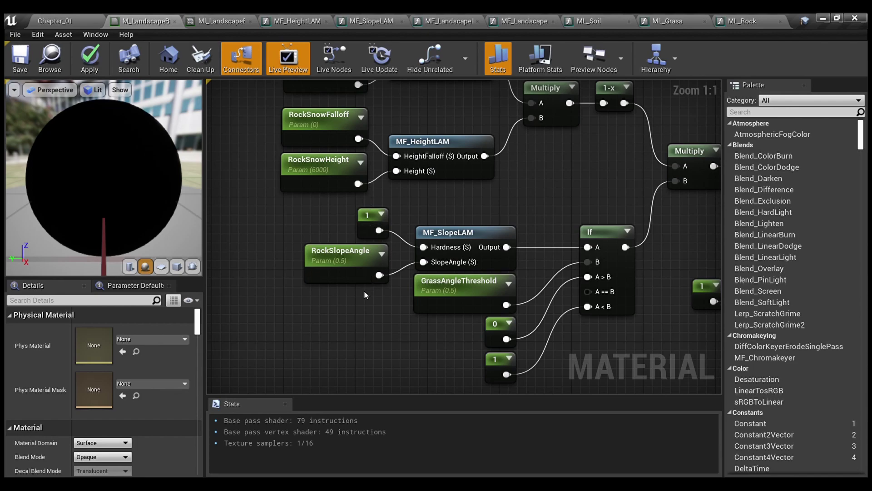
pyautogui.moveTo(385, 310); pyautogui.dragTo(368, 283, button='right')
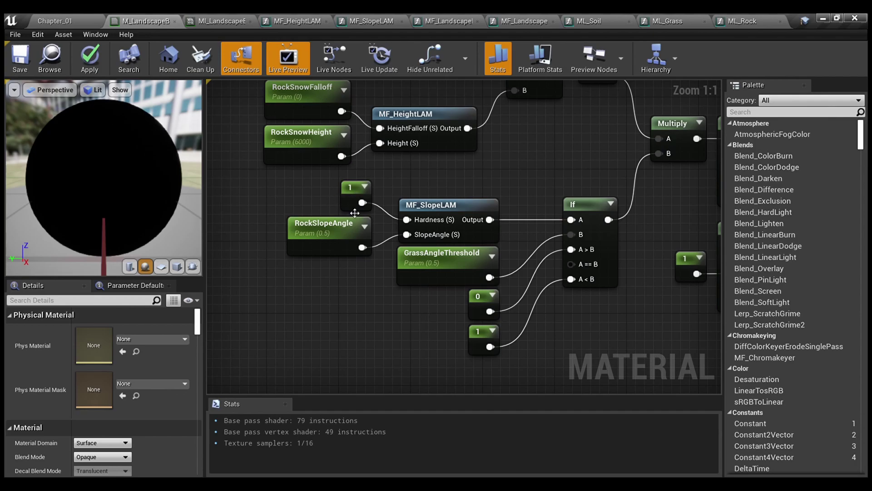
# Compare the grass mask's MF_SlopeLAM with the rock mask's MF_SlopeLAM group in the main graph
pyautogui.scroll(-2, 408, 199)
pyautogui.moveTo(409, 199); pyautogui.dragTo(586, 480, button='right')
pyautogui.moveTo(465, 220)
pyautogui.mouseDown(button='right')
pyautogui.moveTo(486, 292)
pyautogui.moveTo(461, 428)
pyautogui.mouseUp(button='right')
pyautogui.moveTo(453, 302); pyautogui.dragTo(375, 259)
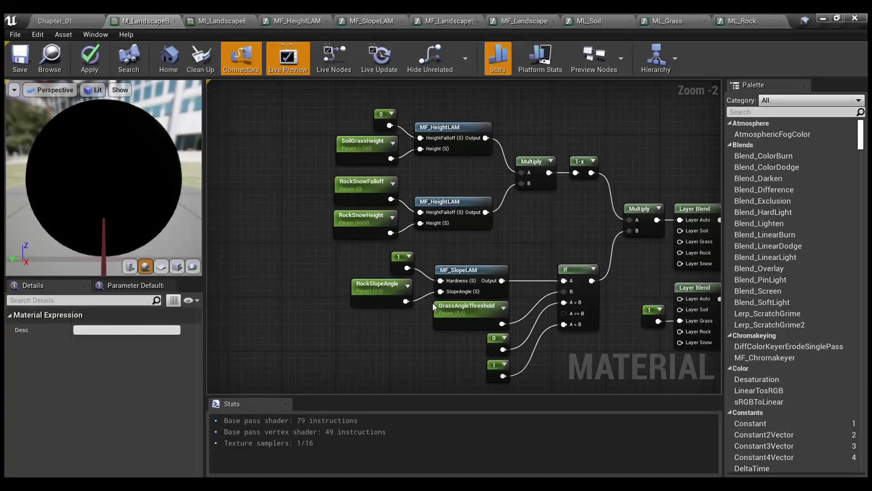
# Examine the height mask nodes and the MF_SlopeLAM group that feed the automatic grass mask
pyautogui.scroll(1, 433, 303)
pyautogui.moveTo(512, 236); pyautogui.dragTo(420, 282, button='right')
pyautogui.moveTo(511, 249); pyautogui.dragTo(268, 147)
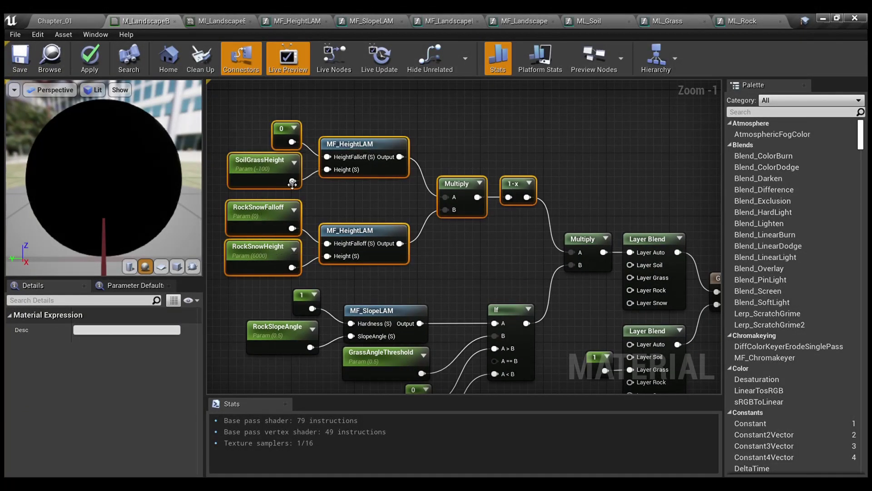
pyautogui.click(461, 257)
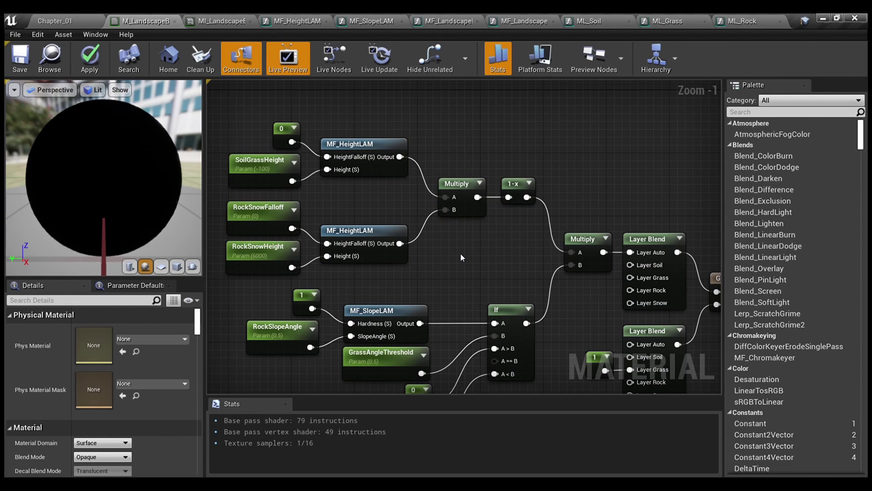
pyautogui.moveTo(460, 257); pyautogui.dragTo(522, 122, button='right')
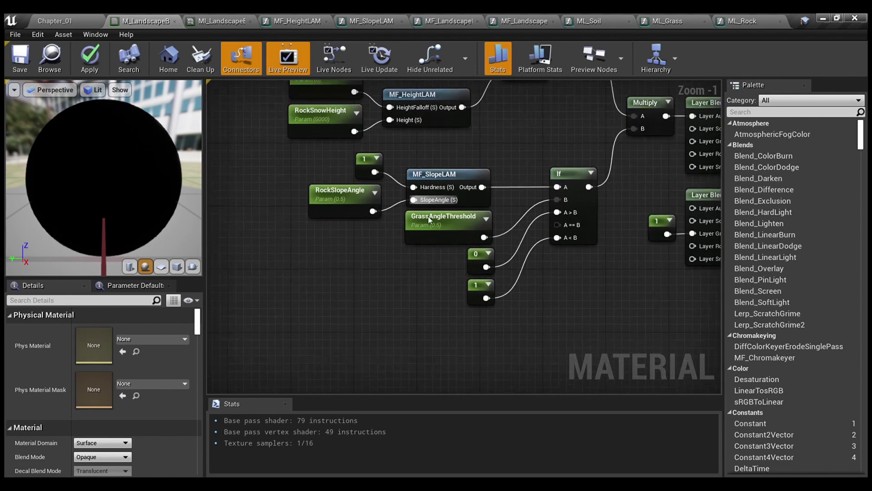
pyautogui.scroll(1, 395, 273)
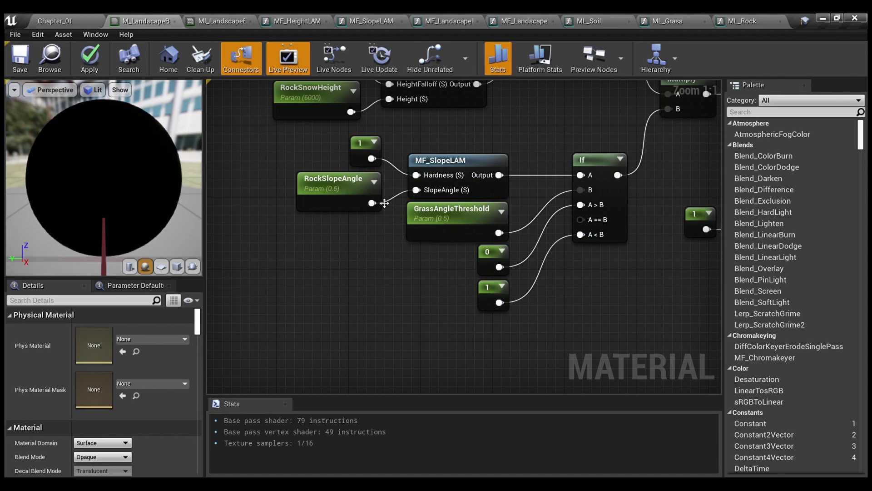
pyautogui.moveTo(293, 148); pyautogui.dragTo(500, 200)
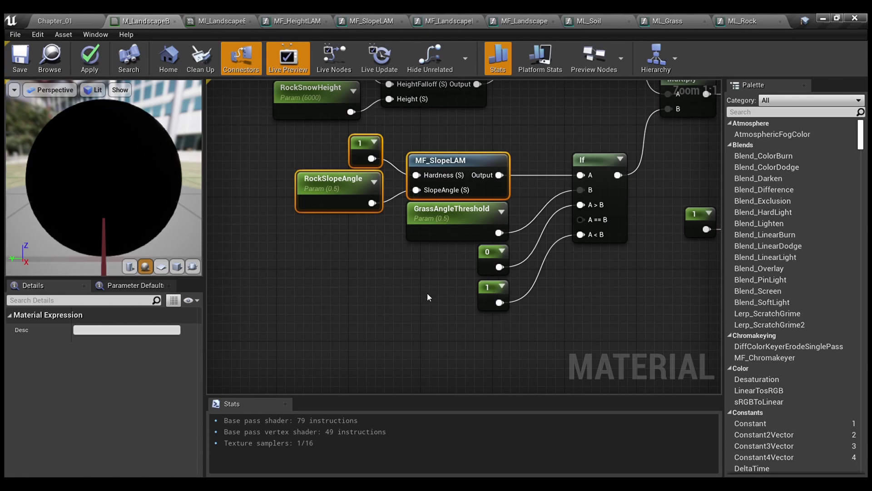
pyautogui.moveTo(546, 302); pyautogui.dragTo(447, 351, button='right')
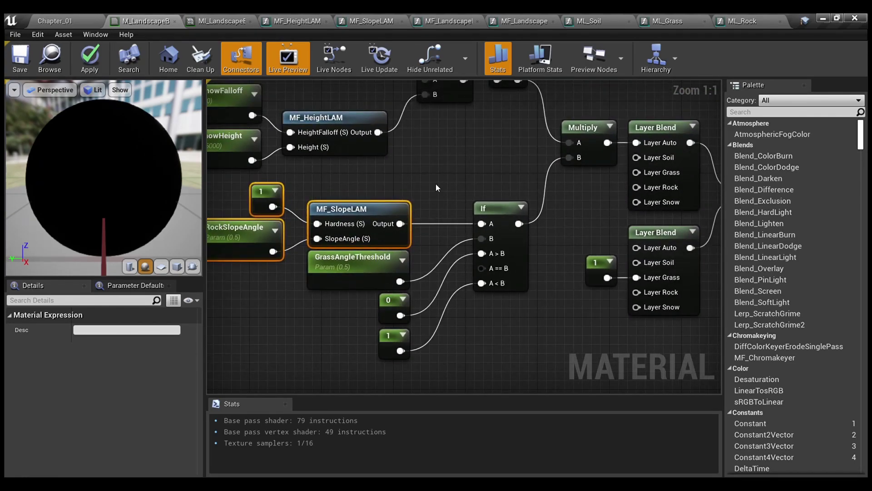
# Trace how the inverted height masks, slope mask, GrassAngleThreshold and constants combine through the If node
pyautogui.moveTo(442, 198); pyautogui.dragTo(435, 246, button='right')
pyautogui.moveTo(428, 176); pyautogui.dragTo(480, 234, button='right')
pyautogui.moveTo(536, 252); pyautogui.dragTo(300, 141)
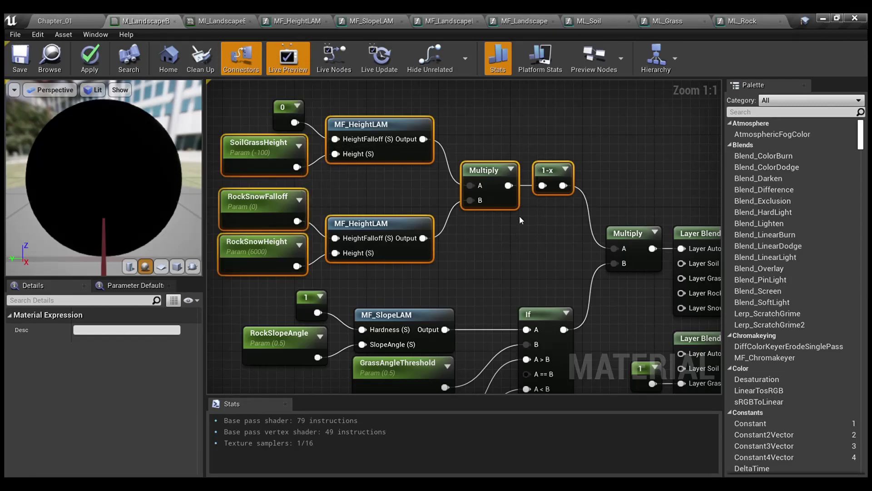
pyautogui.moveTo(522, 246); pyautogui.dragTo(493, 142, button='right')
pyautogui.click(501, 339)
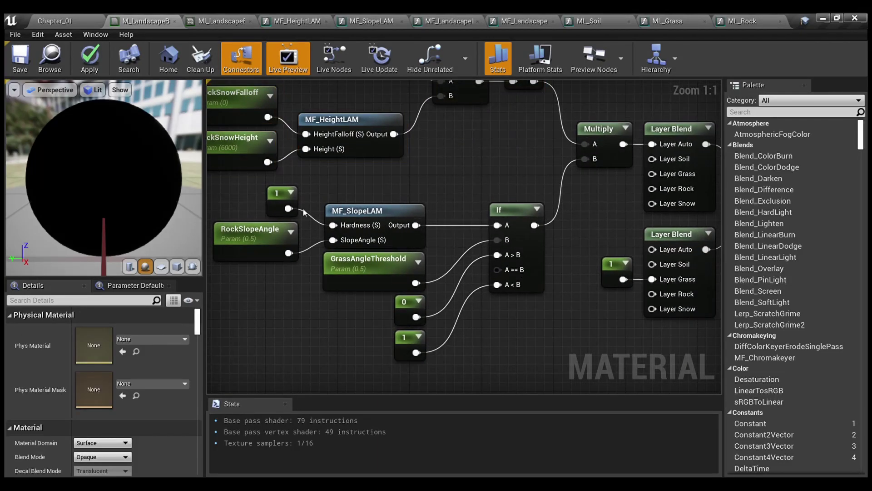
pyautogui.moveTo(257, 191); pyautogui.dragTo(339, 243)
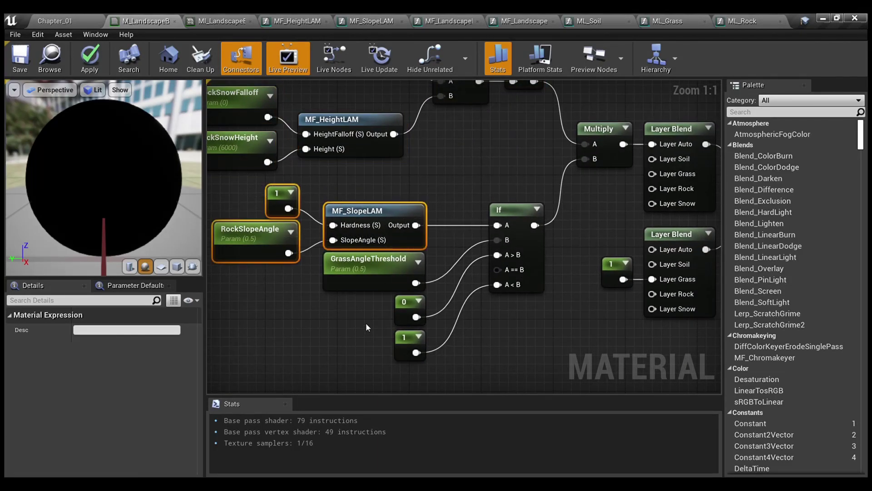
pyautogui.click(366, 267)
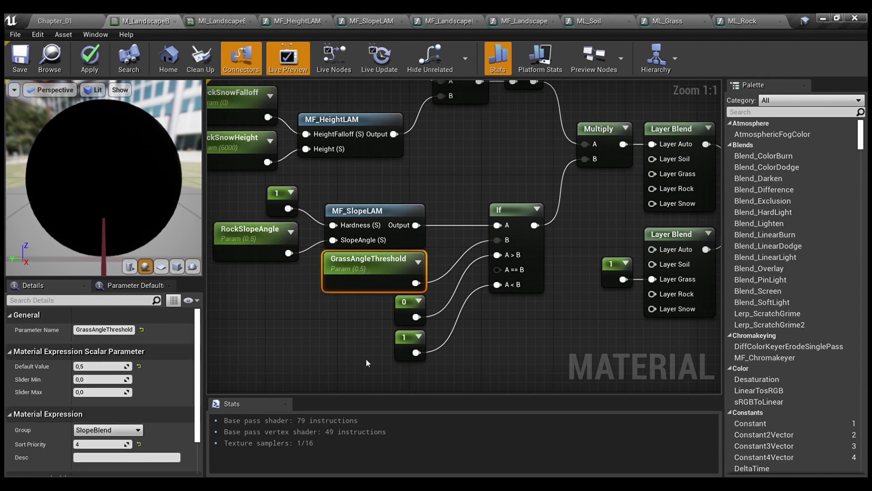
pyautogui.click(406, 342)
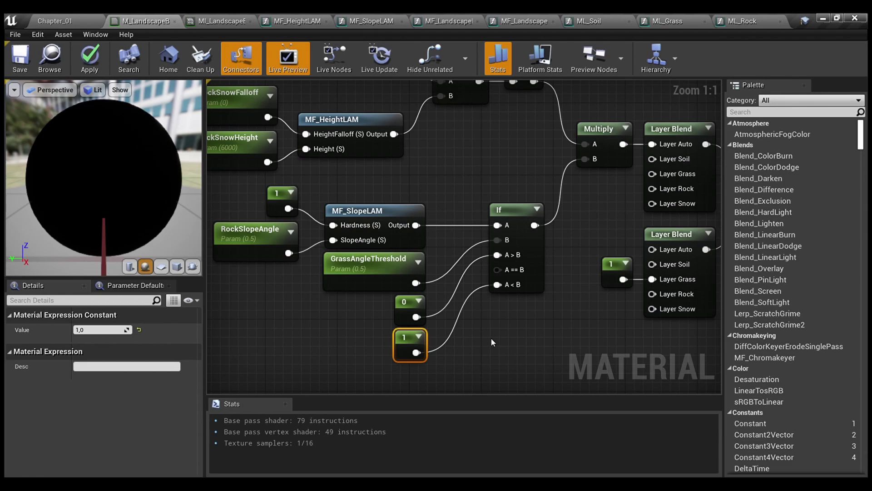
# Examine the constant 1 and the Layer Blend node that feed the Grass_Manual input
pyautogui.moveTo(494, 332); pyautogui.dragTo(401, 374, button='right')
pyautogui.click(494, 267)
pyautogui.moveTo(494, 267); pyautogui.dragTo(345, 227, button='right')
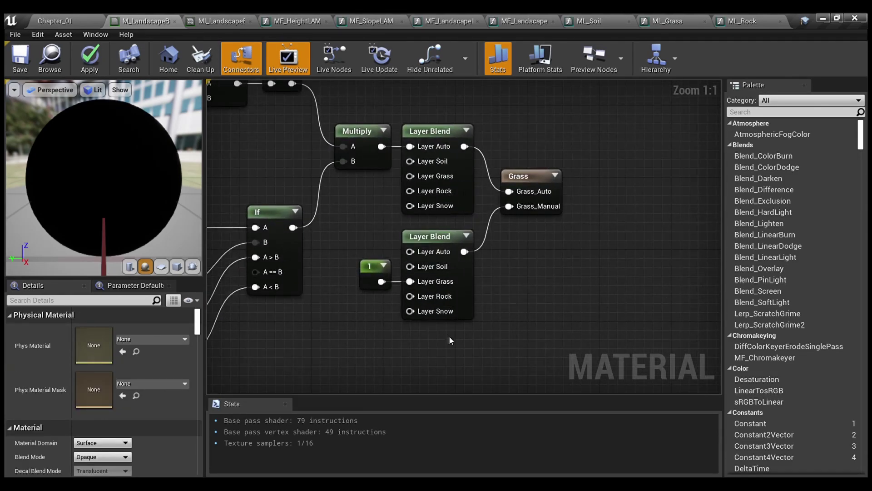
pyautogui.moveTo(449, 337); pyautogui.dragTo(384, 273)
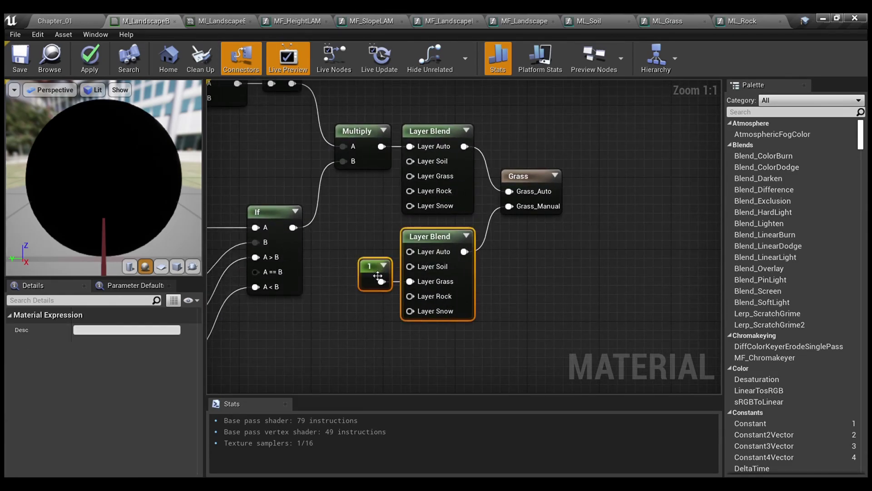
pyautogui.click(411, 358)
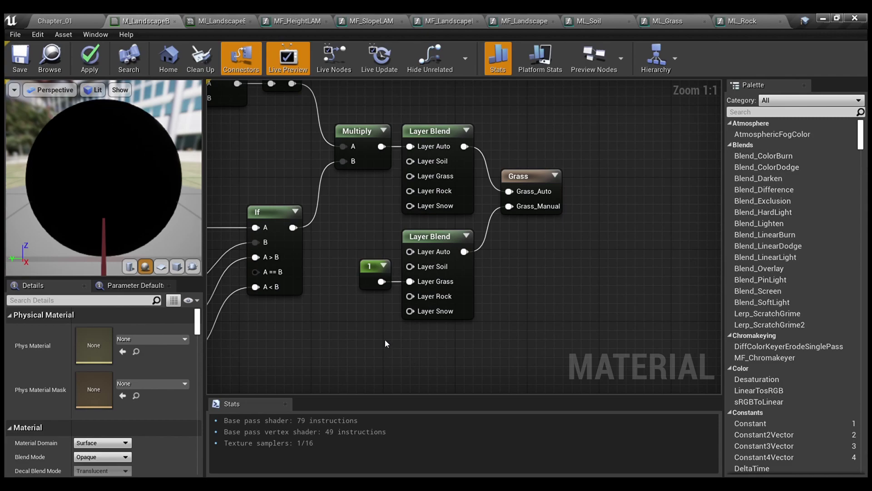
pyautogui.moveTo(339, 260); pyautogui.dragTo(435, 357)
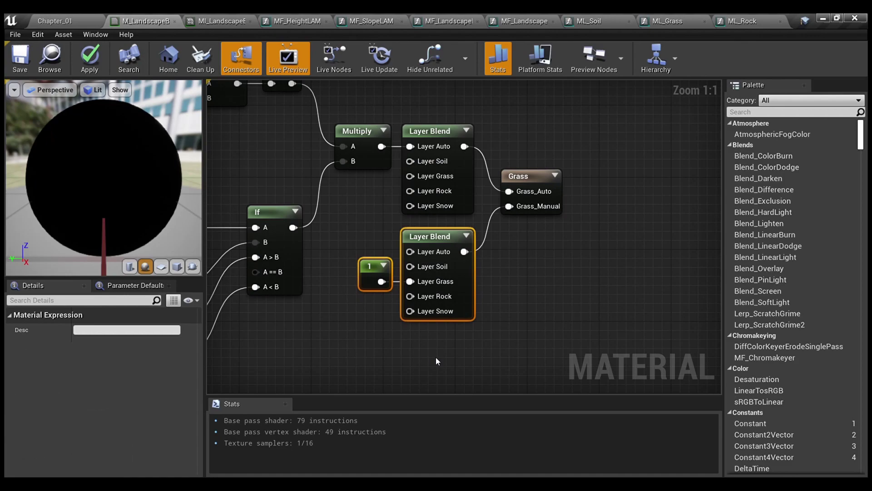
pyautogui.click(414, 351)
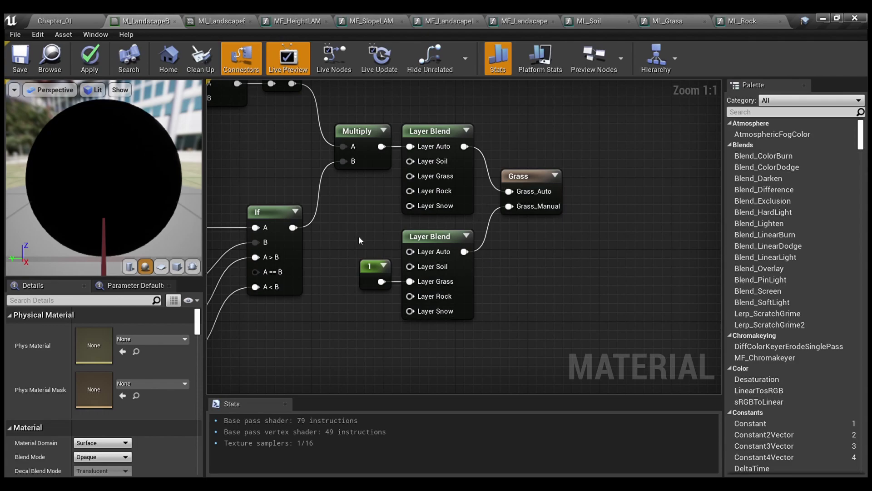
# Compare both Layer Blend nodes feeding the Grass output and review the whole mask network behind Grass_Auto
pyautogui.scroll(-2, 356, 235)
pyautogui.moveTo(357, 234); pyautogui.dragTo(487, 284, button='right')
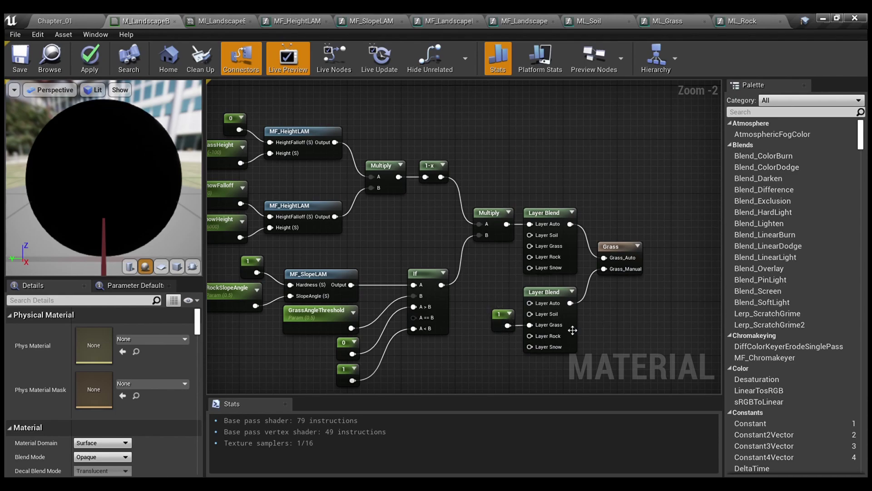
pyautogui.scroll(2, 529, 329)
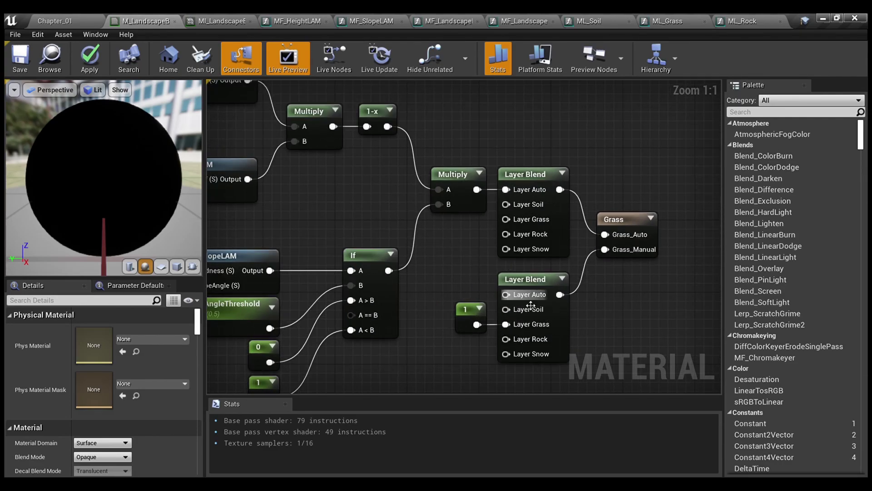
pyautogui.scroll(-2, 517, 304)
pyautogui.scroll(2, 525, 181)
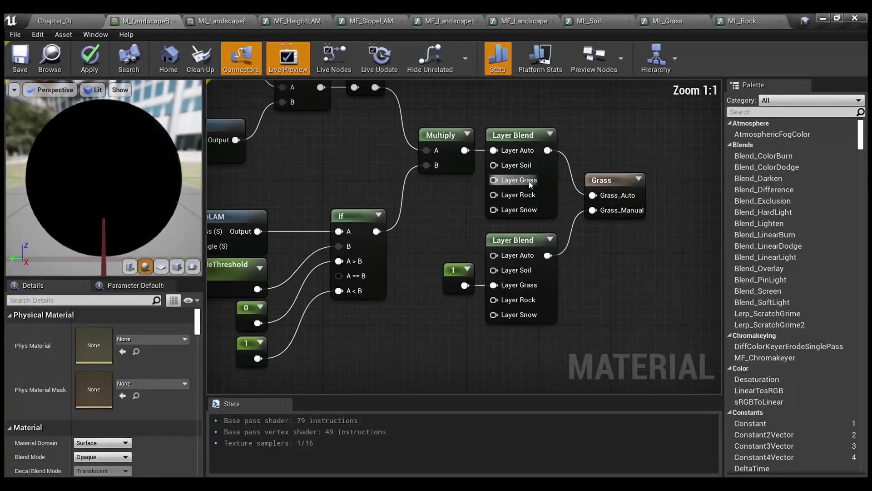
pyautogui.moveTo(644, 317); pyautogui.dragTo(489, 112)
pyautogui.click(441, 227)
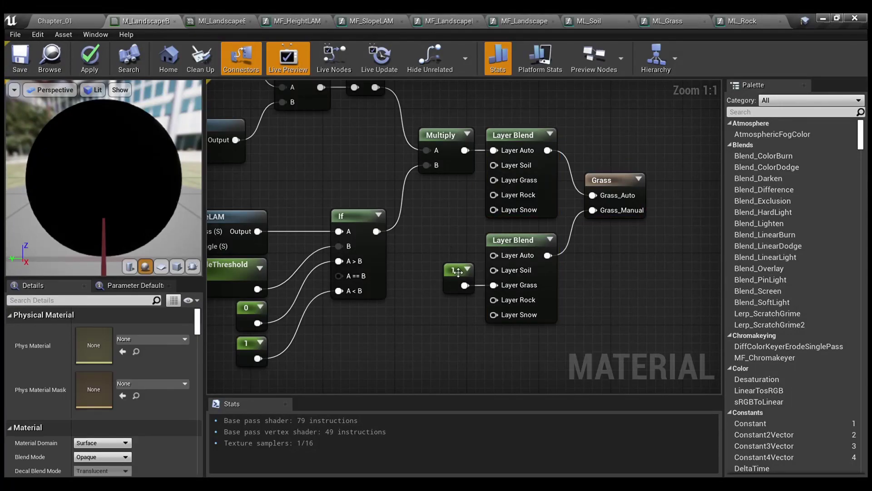
pyautogui.scroll(-2, 435, 208)
pyautogui.moveTo(434, 208); pyautogui.dragTo(599, 262, button='right')
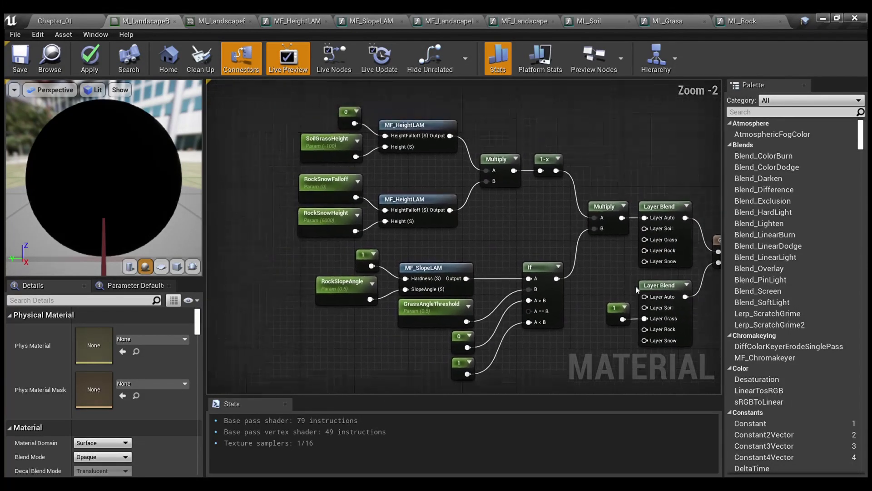
pyautogui.moveTo(256, 116); pyautogui.dragTo(584, 334)
pyautogui.click(589, 278)
# Review the main layer blending network of the landscape base material and glance at the Chapter_01 level
pyautogui.moveTo(627, 262); pyautogui.dragTo(561, 392, button='right')
pyautogui.scroll(-1, 536, 278)
pyautogui.scroll(-1, 529, 278)
pyautogui.moveTo(525, 263); pyautogui.dragTo(606, 350, button='right')
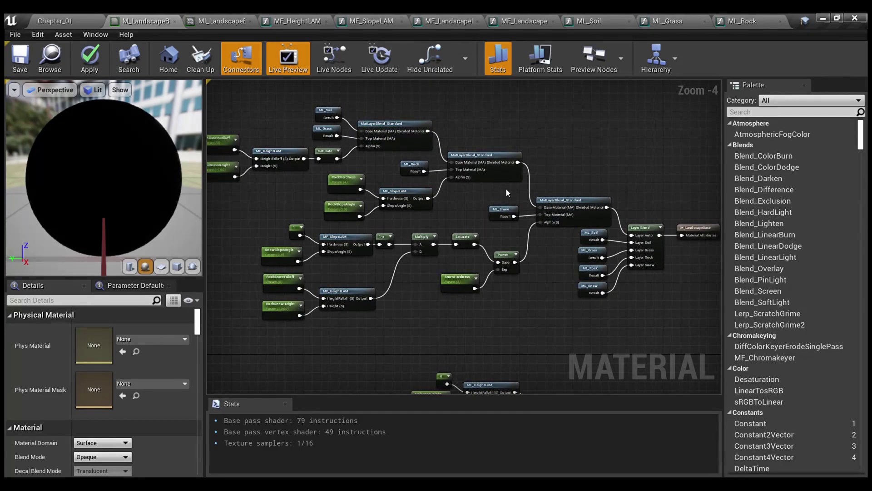
pyautogui.click(80, 14)
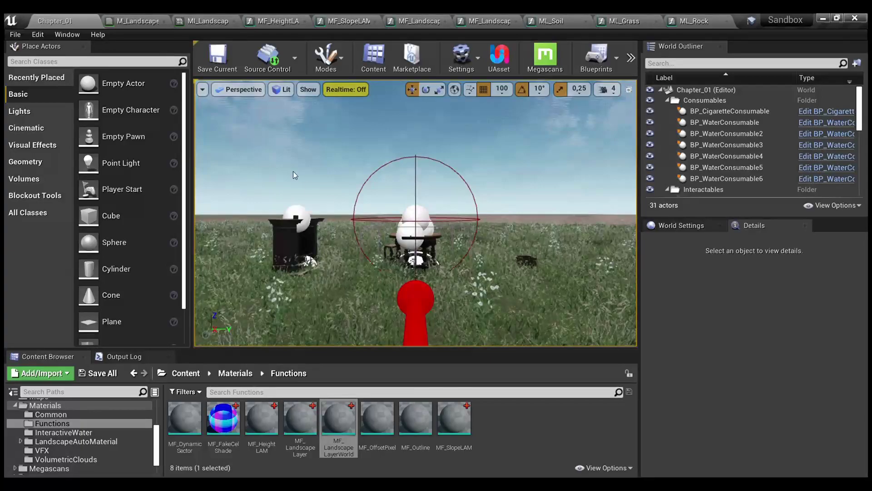
pyautogui.click(143, 15)
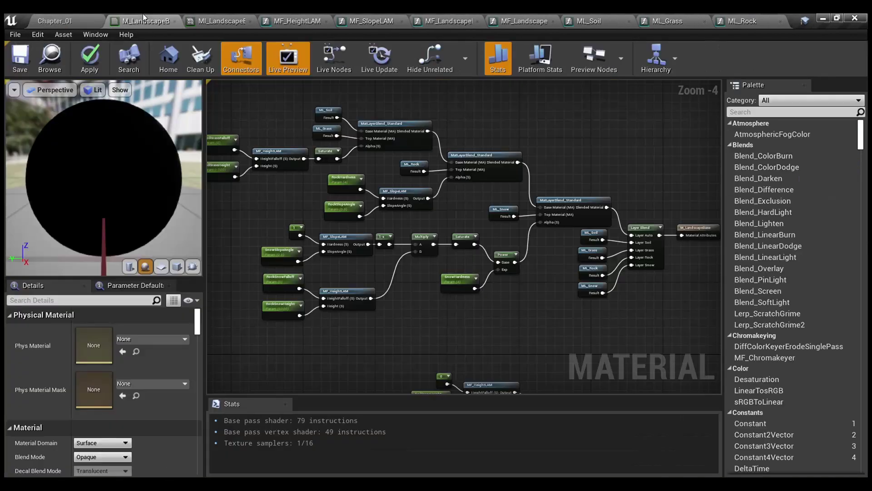
# Look through the landscape material instance, the height, slope and landscape layer functions, and the ML_Soil, ML_Grass and ML_Rock layers
pyautogui.click(214, 19)
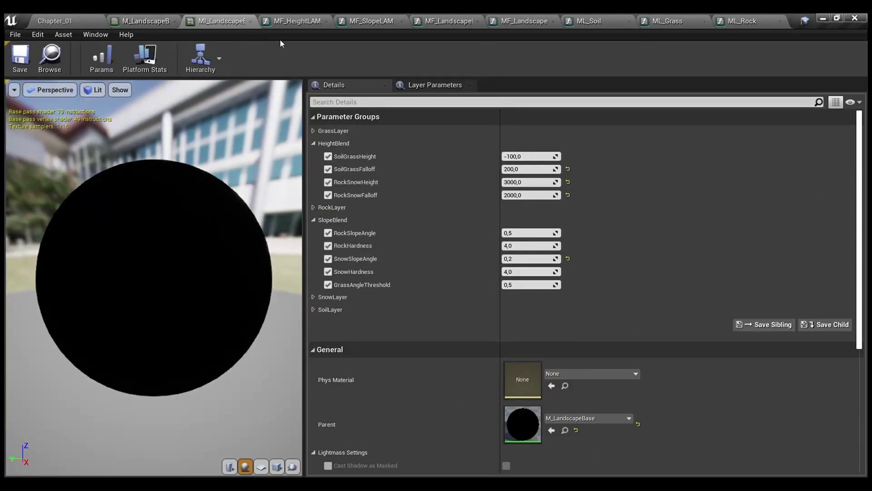
pyautogui.click(312, 22)
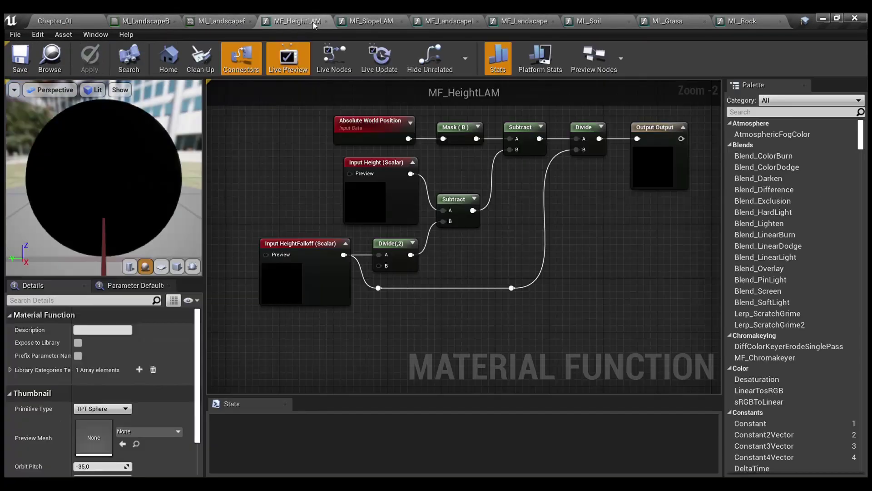
pyautogui.click(359, 20)
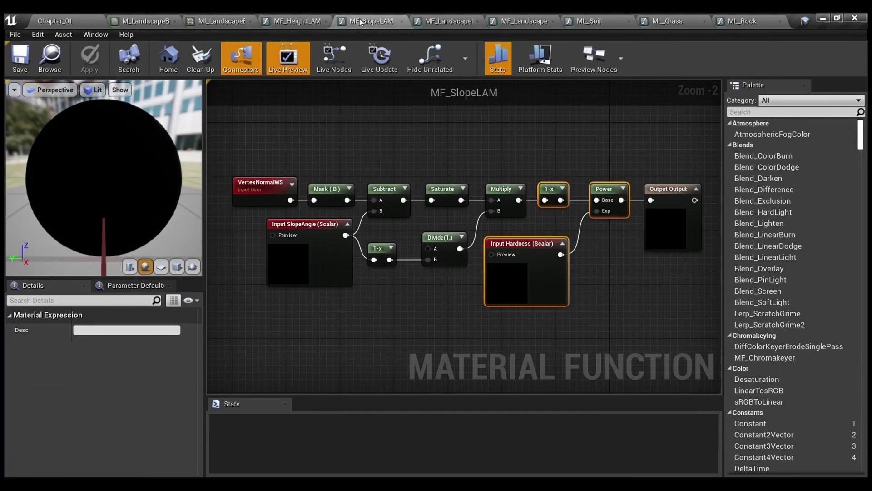
pyautogui.click(440, 24)
pyautogui.click(522, 21)
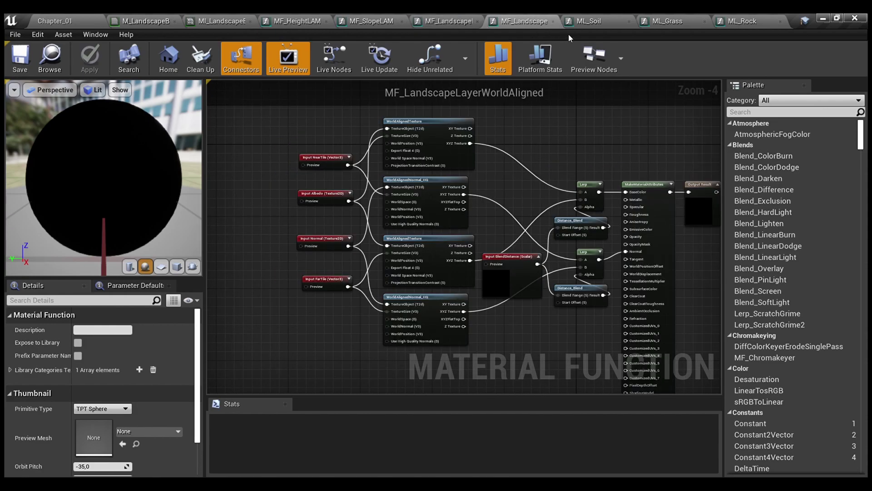
pyautogui.click(592, 20)
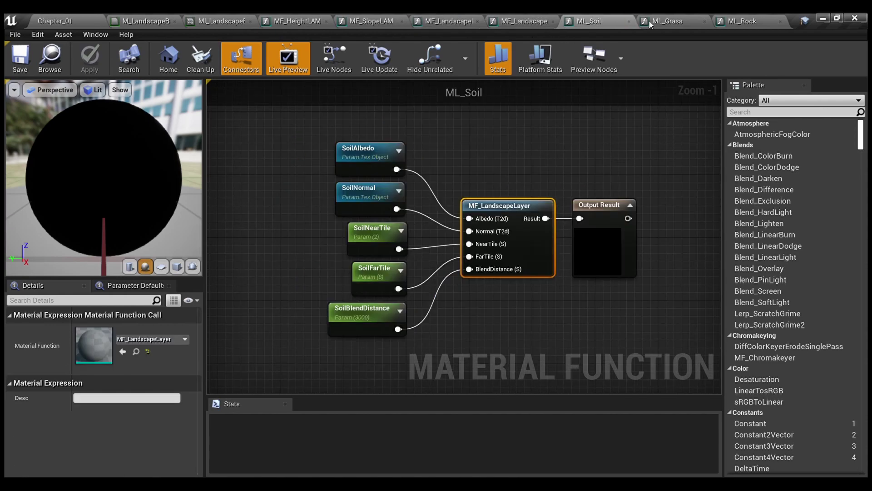
pyautogui.click(664, 20)
pyautogui.click(741, 20)
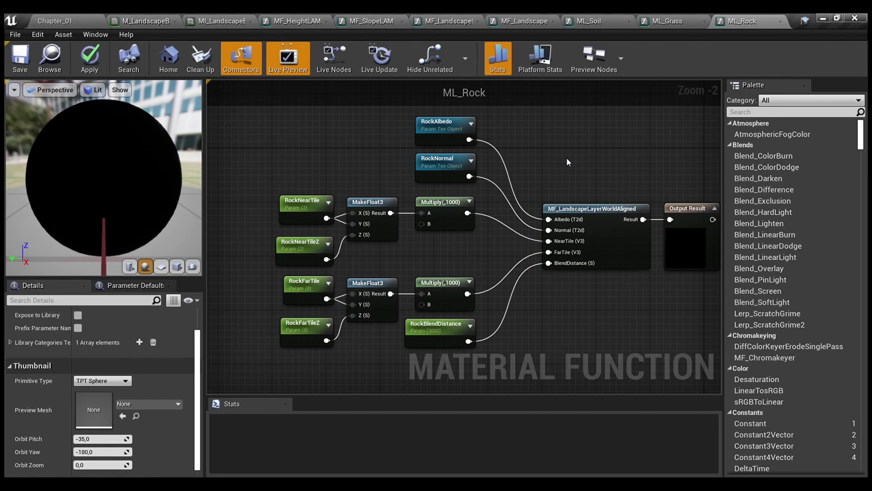
pyautogui.scroll(-2, 566, 157)
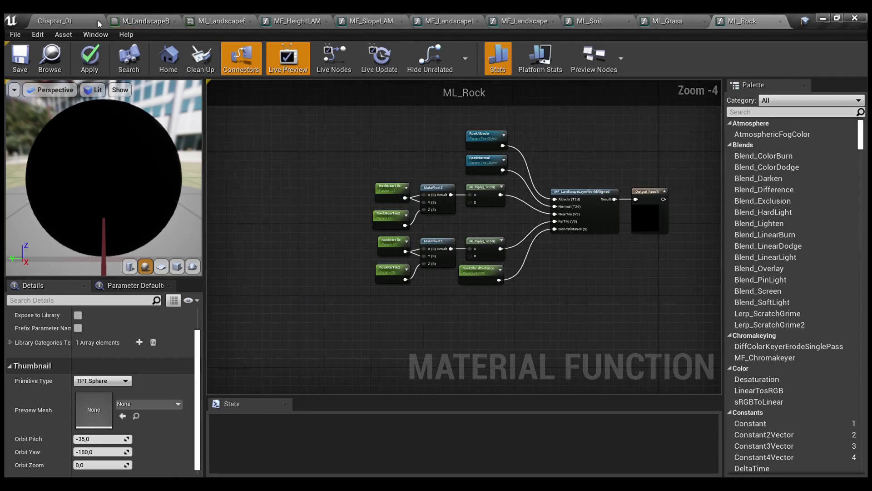
# Return to the Chapter_01 level and look over the grass-covered landscape in the viewport
pyautogui.click(74, 17)
pyautogui.moveTo(400, 156); pyautogui.dragTo(236, 182, button='right')
pyautogui.press('w')
pyautogui.moveTo(452, 176); pyautogui.dragTo(452, 176, button='right')
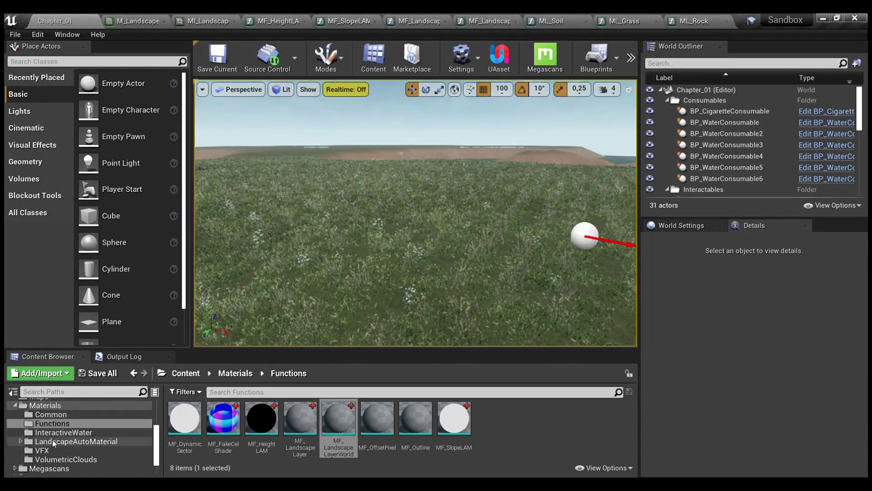
# Collapse all subfolders of the Content folder tree and open the Materials folder
pyautogui.scroll(6, 21, 413)
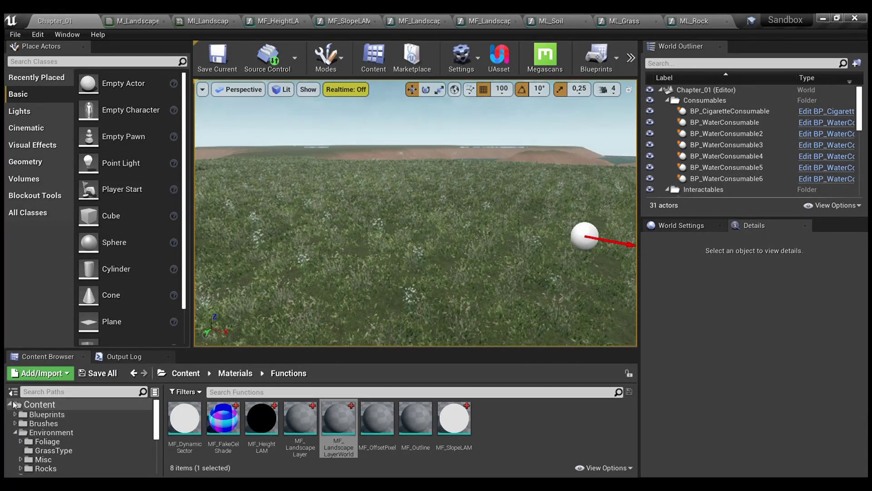
pyautogui.keyDown('shift'); pyautogui.click(9, 404); pyautogui.keyUp('shift')
pyautogui.click(9, 405)
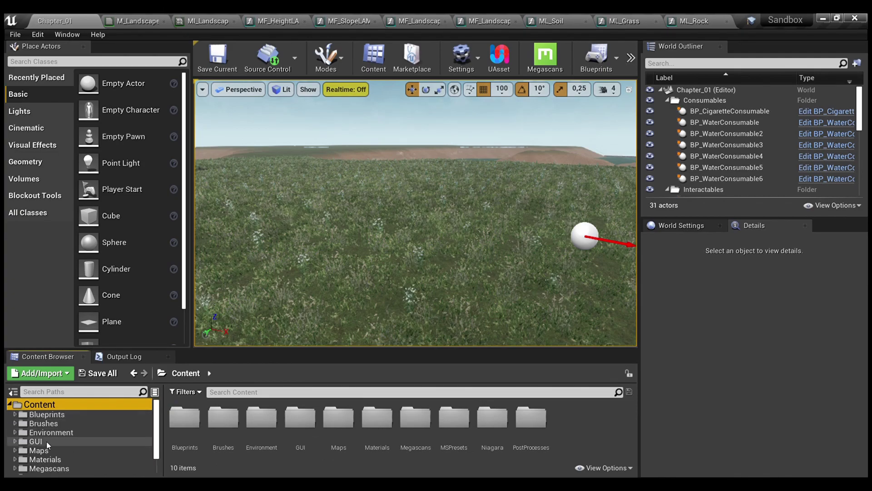
pyautogui.click(55, 459)
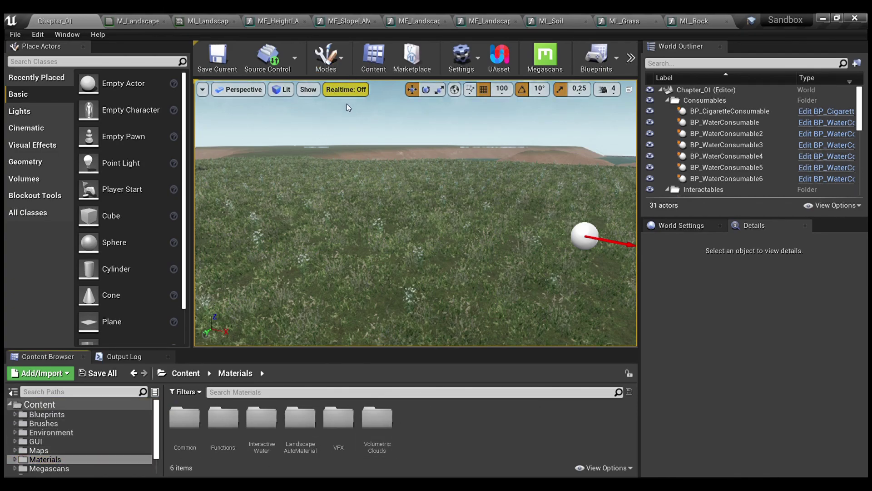
# Switch to the landscape Paint tool, select the Landscape actor and look over its Auto, Soil, Grass, Rock and Snow target layers
pyautogui.hotkey('shift', '2')
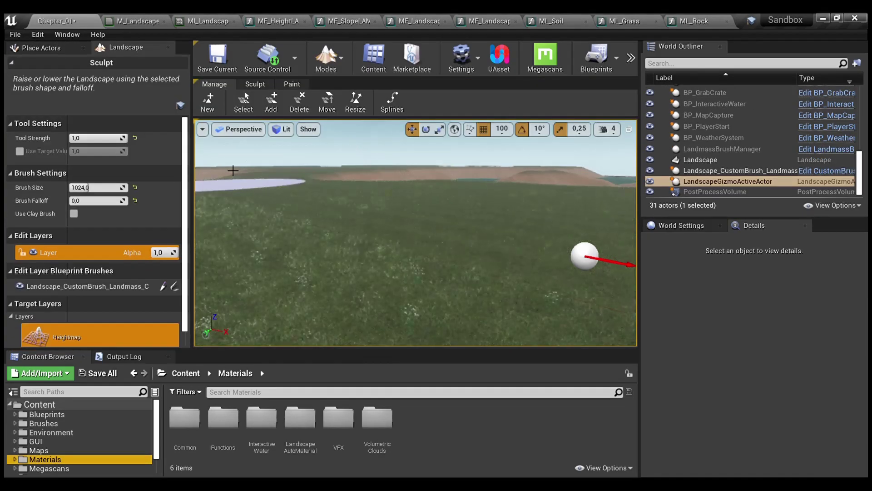
pyautogui.scroll(-1, 172, 235)
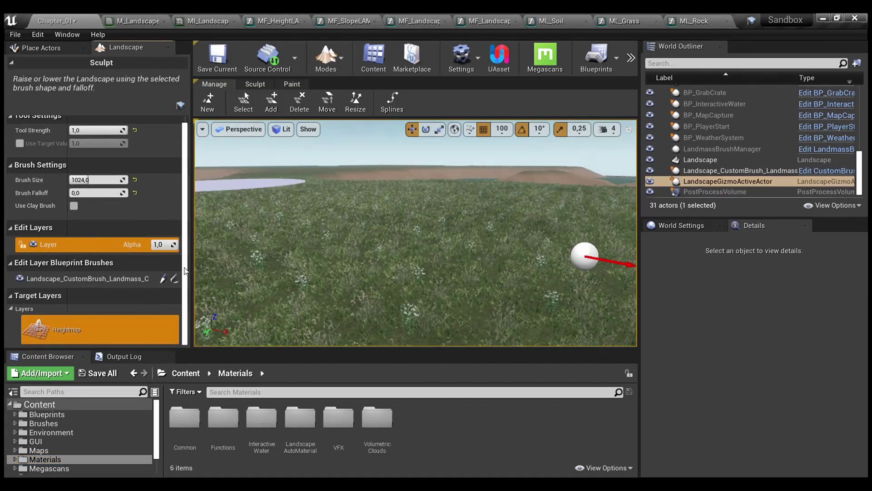
pyautogui.click(292, 85)
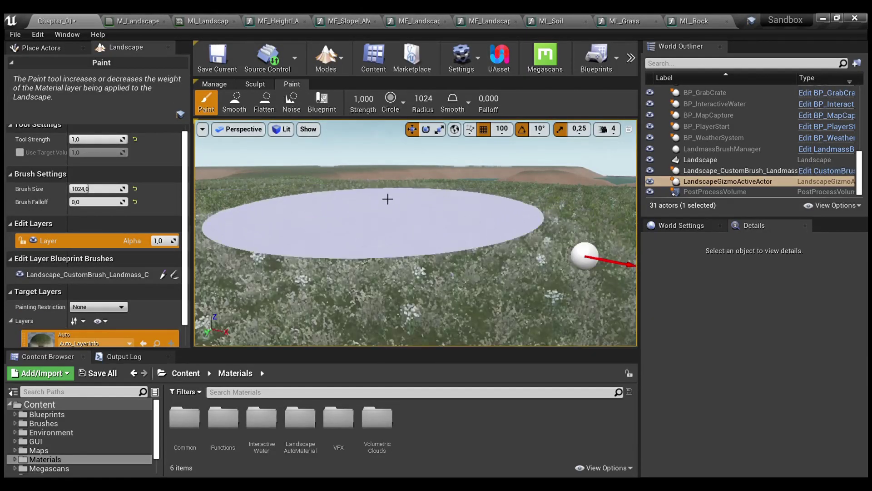
pyautogui.click(709, 159)
pyautogui.scroll(-5, 781, 336)
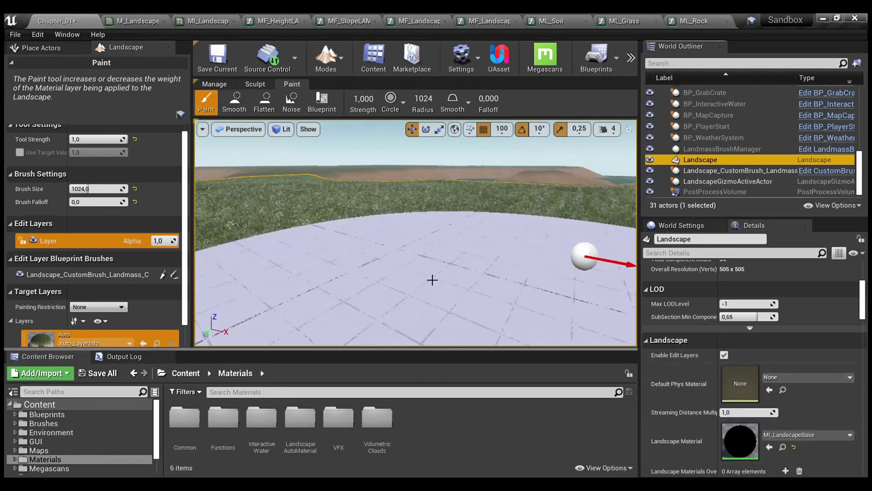
pyautogui.scroll(-3, 189, 216)
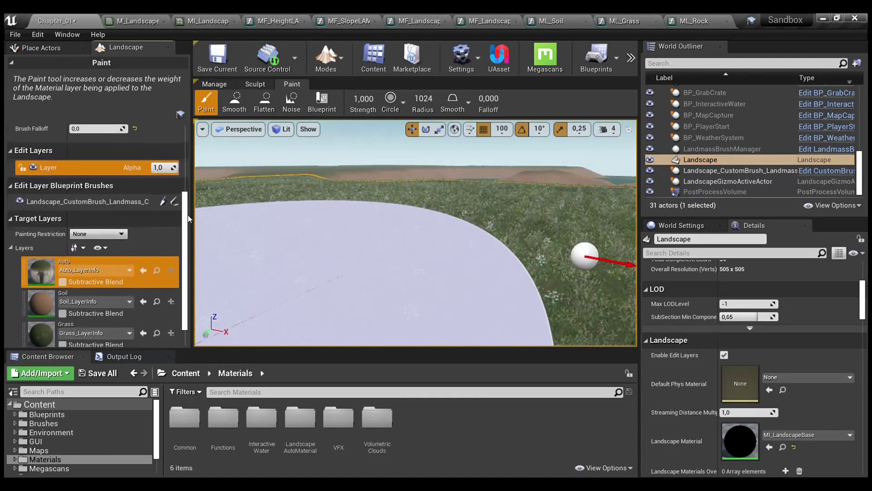
pyautogui.scroll(-3, 189, 216)
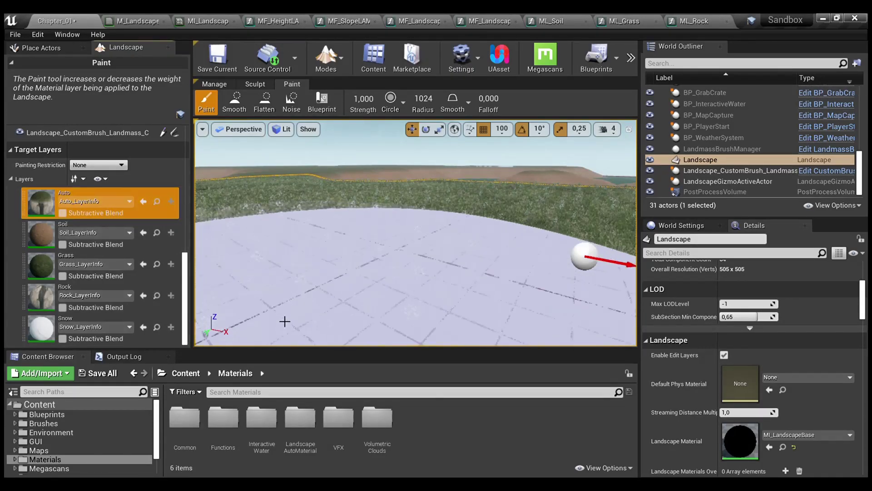
# Inspect the physical materials assigned in the Grass and Rock layer info assets of the Chapter_01_sharedassets folder, and return to the level
pyautogui.click(48, 449)
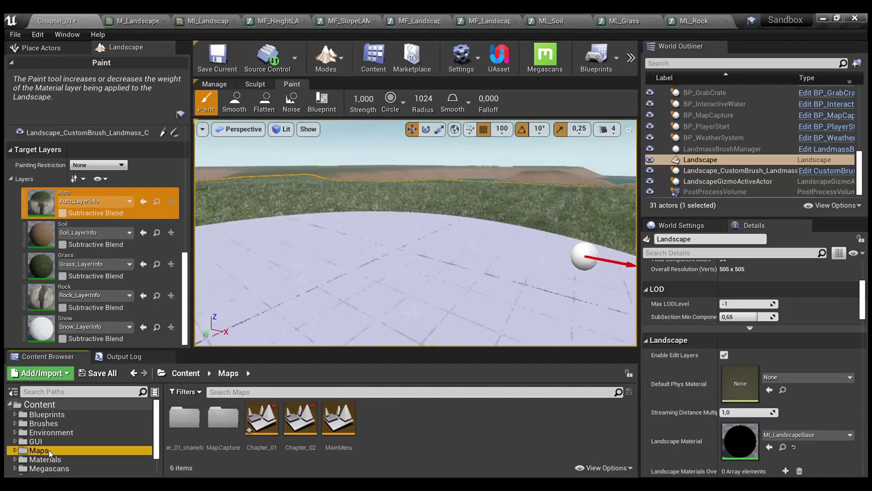
pyautogui.doubleClick(196, 440)
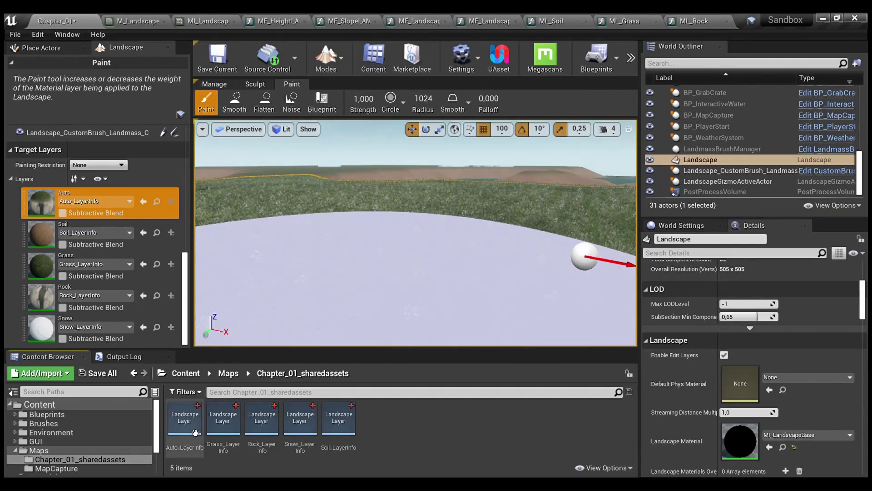
pyautogui.click(227, 435)
pyautogui.doubleClick(227, 435)
pyautogui.click(73, 20)
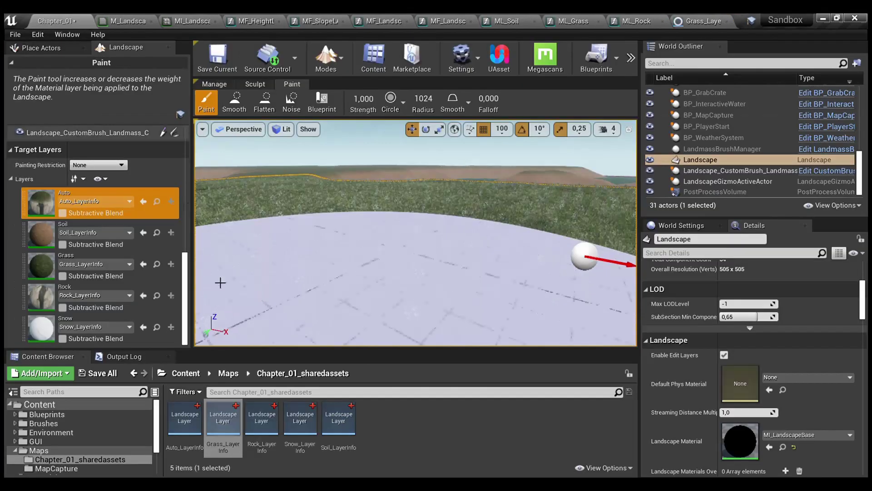
pyautogui.doubleClick(275, 442)
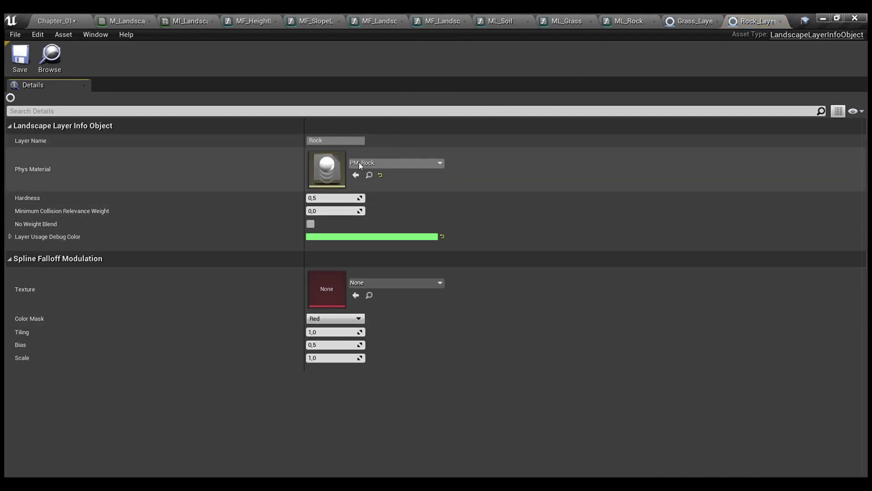
pyautogui.click(699, 21)
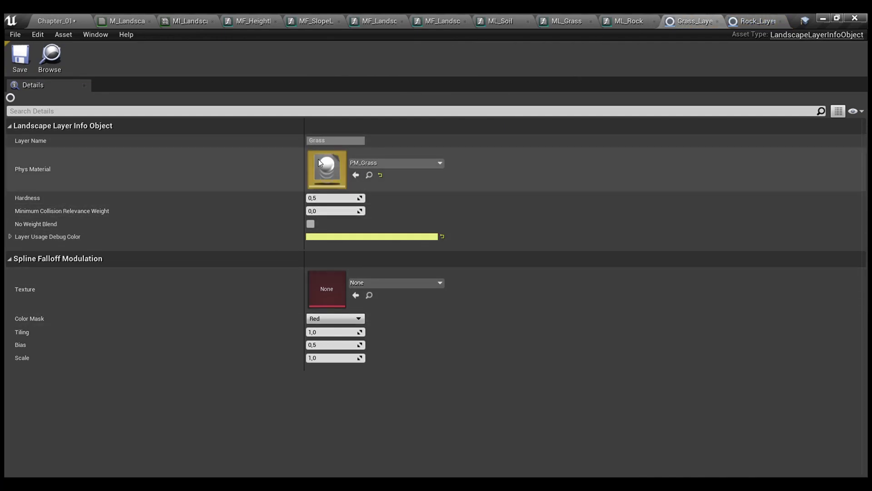
pyautogui.click(744, 24)
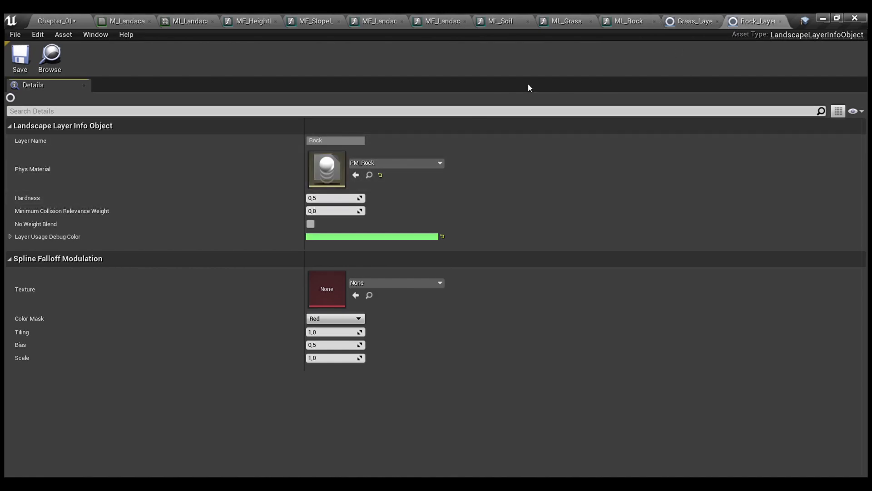
pyautogui.click(67, 18)
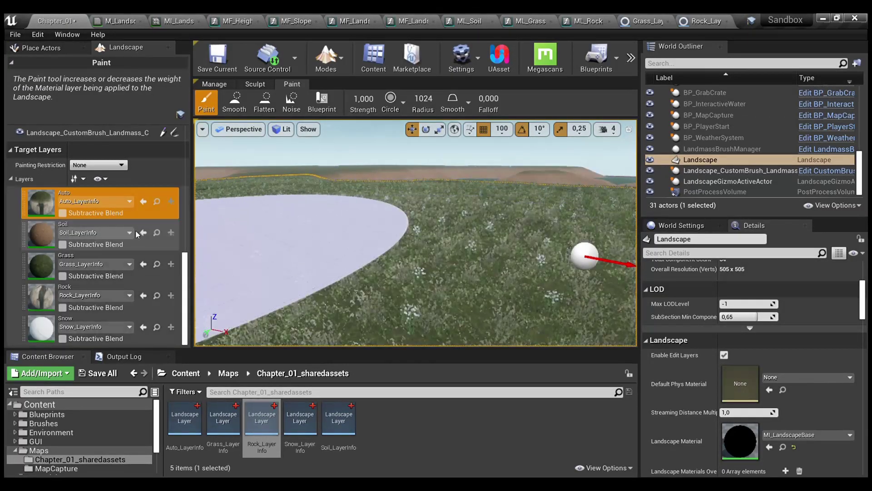
# Expand all parameter groups of the landscape material instance, review the layer, height blend and slope blend parameters, and return to the level
pyautogui.moveTo(364, 232)
pyautogui.mouseDown(button='right')
pyautogui.moveTo(370, 255)
pyautogui.moveTo(380, 243)
pyautogui.mouseUp(button='right')
pyautogui.press('s')
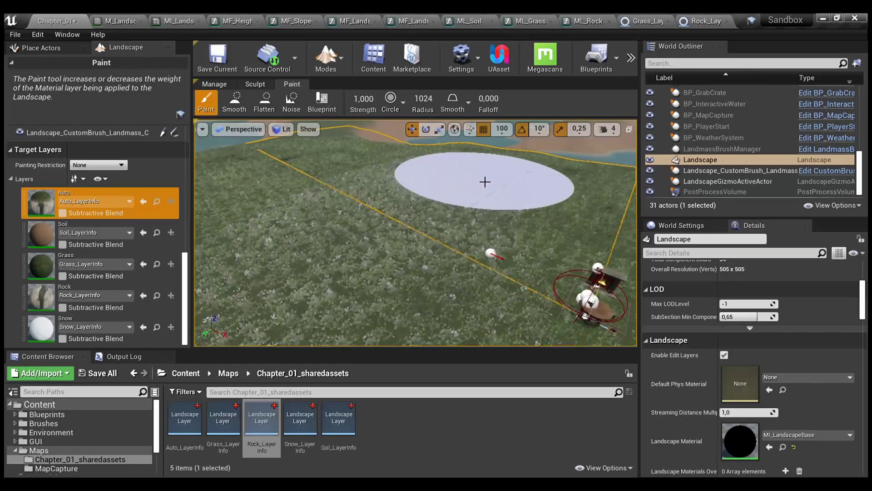
pyautogui.click(149, 21)
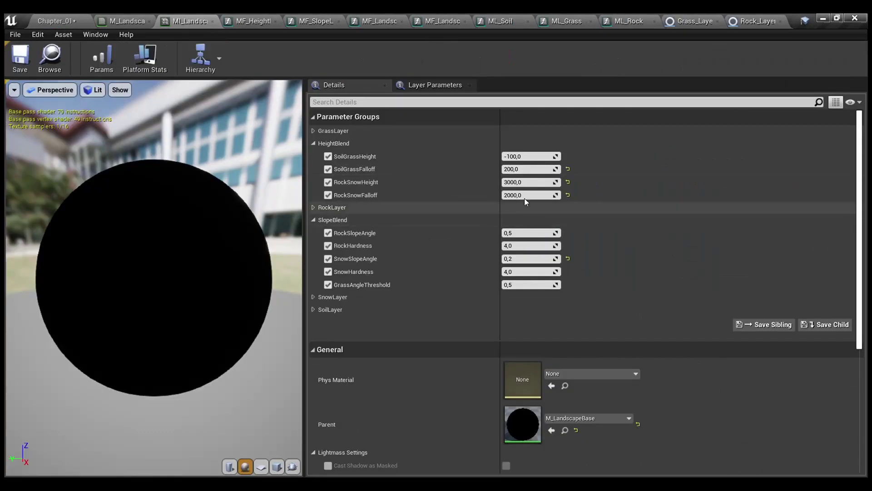
pyautogui.keyDown('shift'); pyautogui.click(313, 117); pyautogui.keyUp('shift')
pyautogui.keyDown('shift'); pyautogui.click(313, 117); pyautogui.keyUp('shift')
pyautogui.scroll(-10, 457, 254)
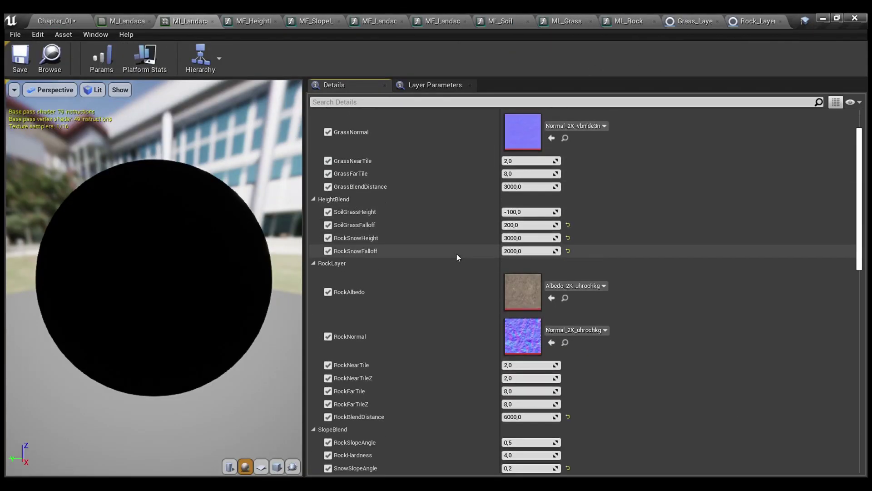
pyautogui.scroll(-8, 457, 257)
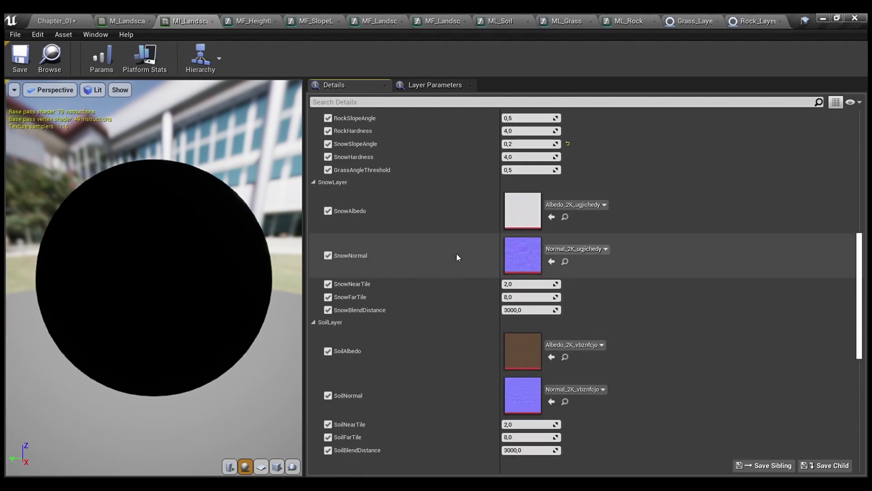
pyautogui.scroll(15, 457, 256)
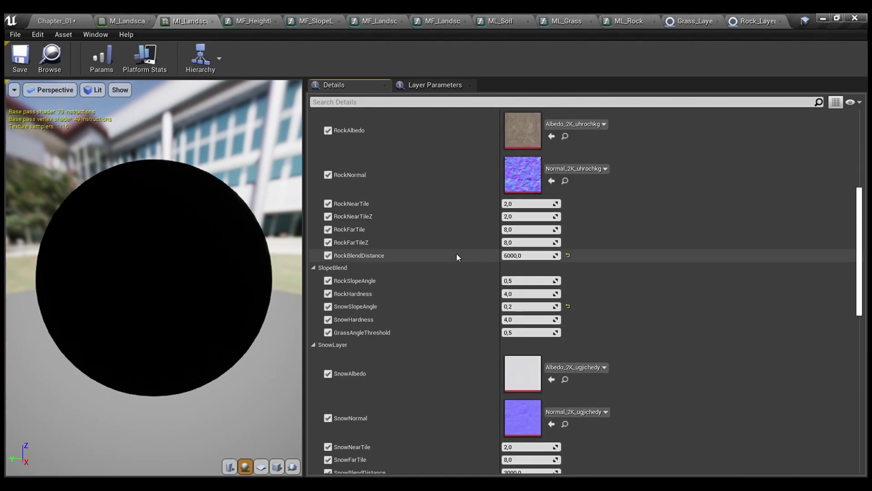
pyautogui.click(72, 18)
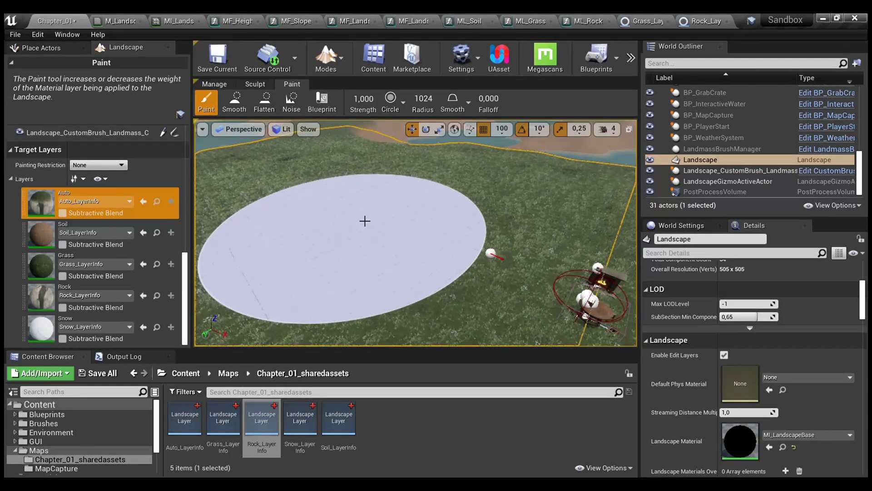
# Set the landscape paint brush size to 128
pyautogui.scroll(5, 161, 212)
pyautogui.click(113, 196)
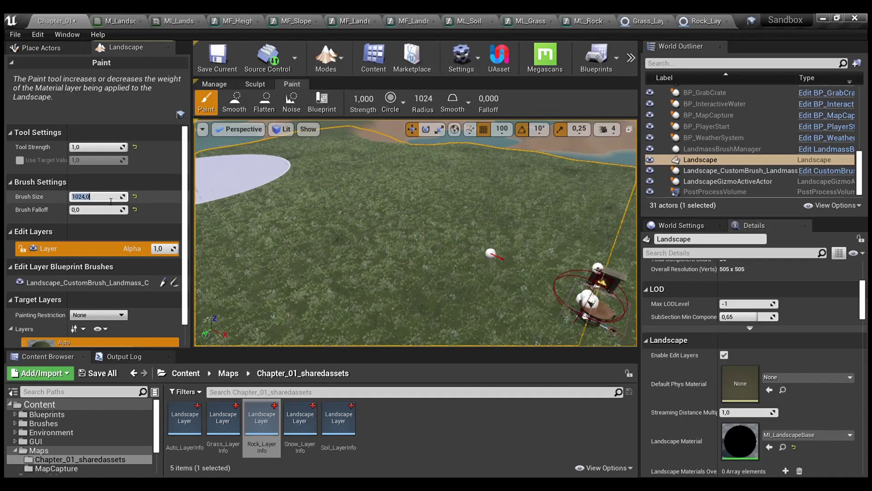
pyautogui.write('128')
pyautogui.press('Return')
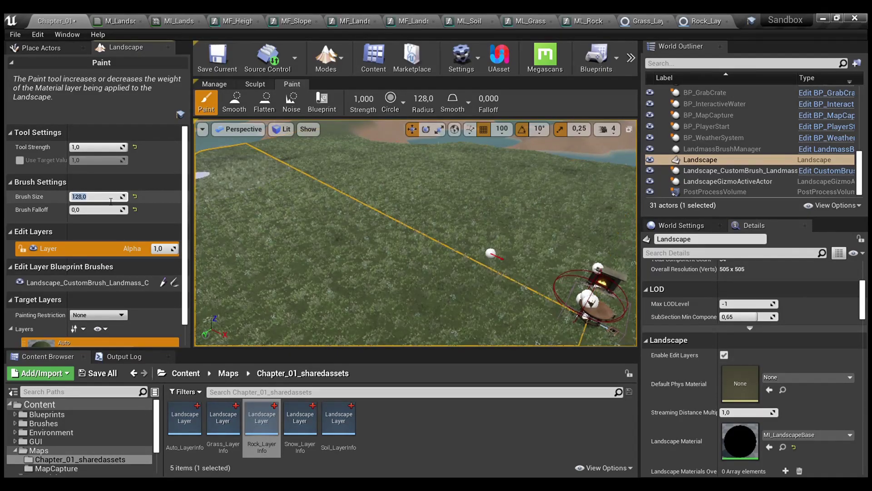
# Paint two roughly parallel strips of the Soil layer on the grass-covered landscape
pyautogui.moveTo(373, 257)
pyautogui.mouseDown(button='right')
pyautogui.moveTo(463, 252)
pyautogui.moveTo(500, 264)
pyautogui.moveTo(403, 244)
pyautogui.mouseUp(button='right')
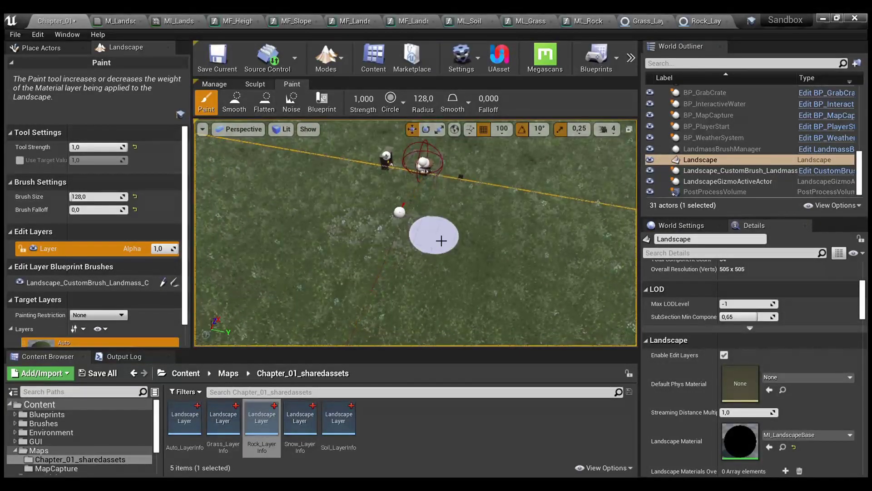
pyautogui.moveTo(464, 244); pyautogui.dragTo(400, 241, button='right')
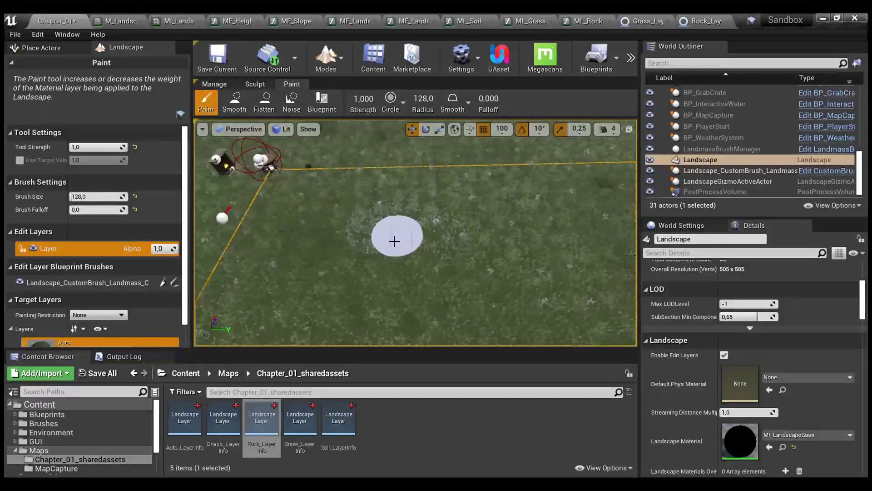
pyautogui.moveTo(429, 272); pyautogui.dragTo(430, 265, button='right')
pyautogui.moveTo(430, 264); pyautogui.dragTo(450, 249)
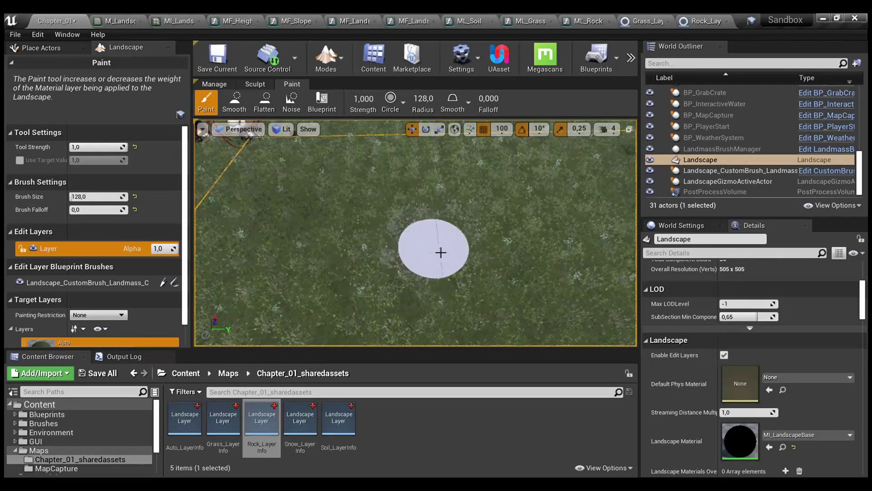
pyautogui.scroll(-2, 188, 265)
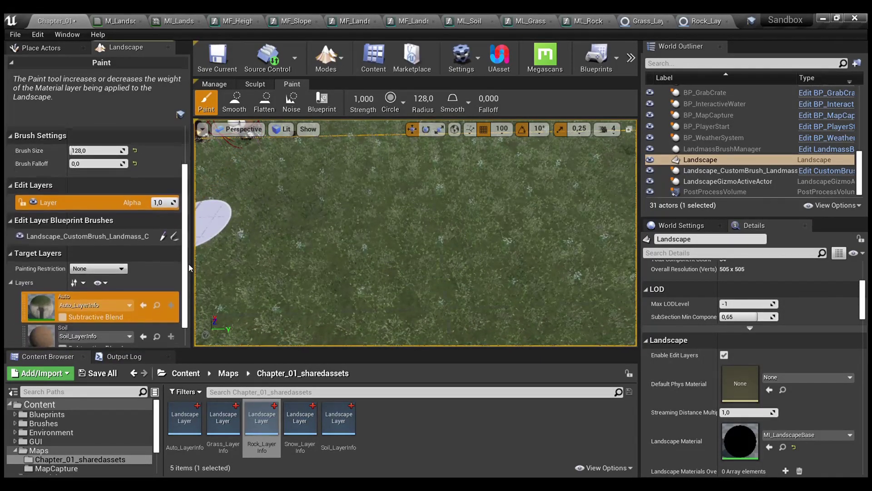
pyautogui.scroll(-4, 188, 265)
pyautogui.click(46, 255)
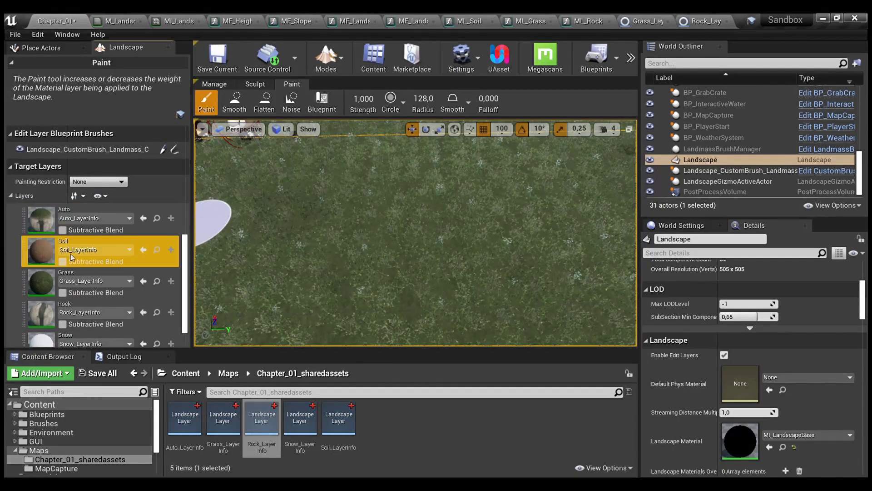
pyautogui.moveTo(386, 228); pyautogui.dragTo(530, 226)
pyautogui.moveTo(473, 312)
pyautogui.mouseDown(button='right')
pyautogui.moveTo(454, 315)
pyautogui.moveTo(409, 289)
pyautogui.mouseUp(button='right')
pyautogui.press('w')
pyautogui.press('s')
pyautogui.moveTo(381, 278)
pyautogui.mouseDown()
pyautogui.moveTo(508, 276)
pyautogui.moveTo(513, 291)
pyautogui.mouseUp()
pyautogui.moveTo(481, 292)
pyautogui.mouseDown(button='right')
pyautogui.moveTo(480, 300)
pyautogui.moveTo(444, 282)
pyautogui.mouseUp(button='right')
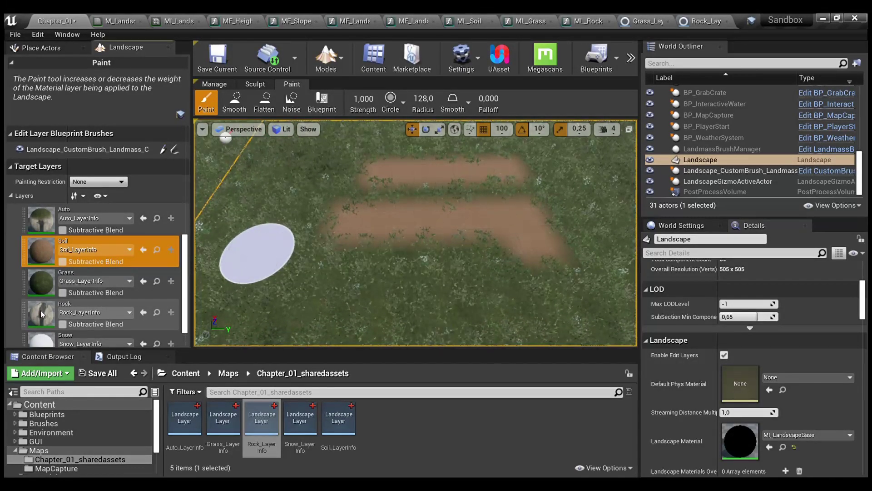
# Paint the Rock layer over most of the longer soil strip and extend it onto the grass at its end
pyautogui.click(41, 313)
pyautogui.moveTo(454, 227); pyautogui.dragTo(441, 227)
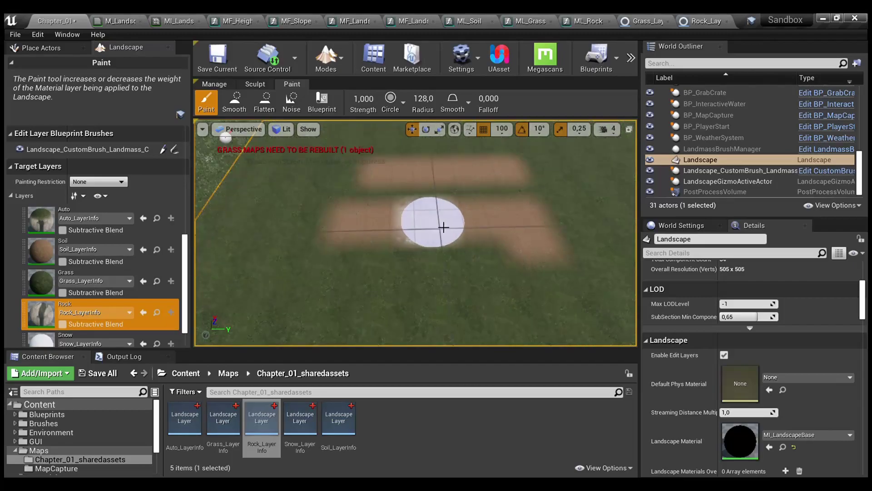
pyautogui.moveTo(538, 229); pyautogui.dragTo(551, 235)
pyautogui.moveTo(431, 298); pyautogui.dragTo(400, 282, button='right')
pyautogui.moveTo(542, 224)
pyautogui.mouseDown()
pyautogui.moveTo(522, 312)
pyautogui.moveTo(621, 234)
pyautogui.mouseUp()
pyautogui.press('w')
pyautogui.moveTo(416, 233); pyautogui.dragTo(397, 239, button='right')
pyautogui.press('s')
pyautogui.moveTo(501, 276)
pyautogui.mouseDown(button='right')
pyautogui.moveTo(482, 272)
pyautogui.moveTo(501, 276)
pyautogui.mouseUp(button='right')
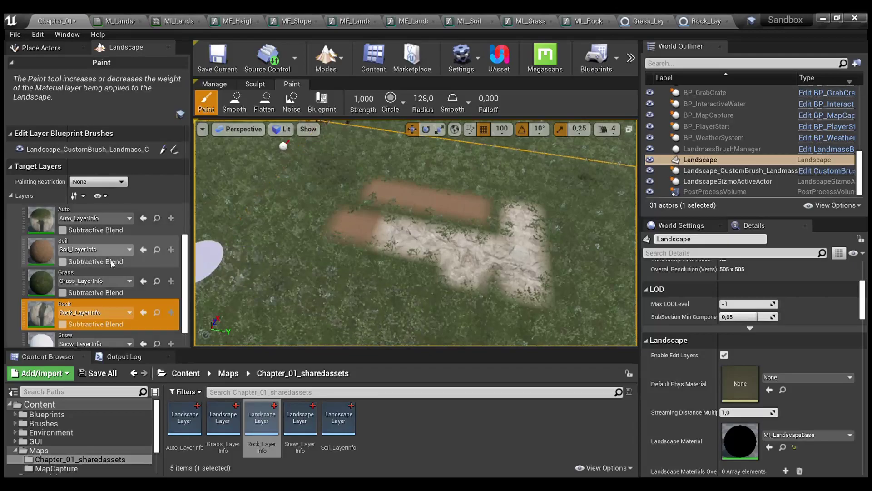
# Paint a patch of the Snow layer on the grass beside the rock area and view it up close
pyautogui.click(40, 341)
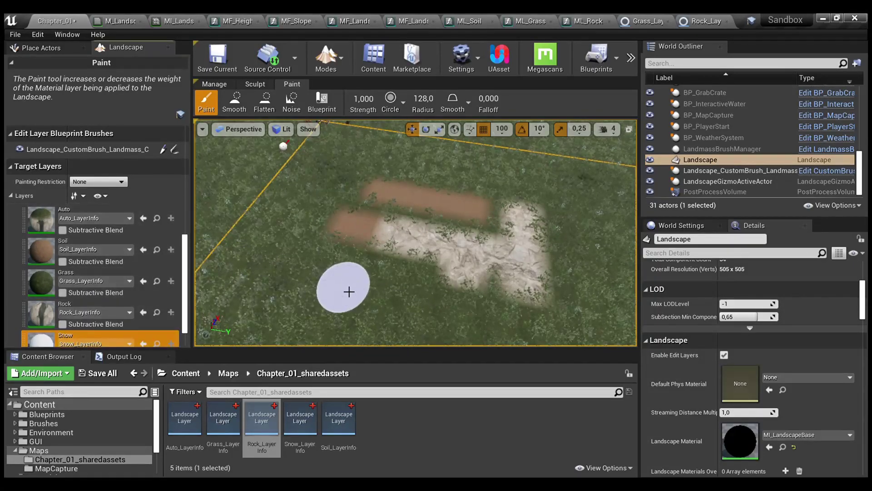
pyautogui.moveTo(348, 292); pyautogui.dragTo(333, 289)
pyautogui.moveTo(488, 320)
pyautogui.mouseDown(button='right')
pyautogui.moveTo(427, 317)
pyautogui.moveTo(505, 320)
pyautogui.mouseUp(button='right')
pyautogui.press('w')
pyautogui.press('s')
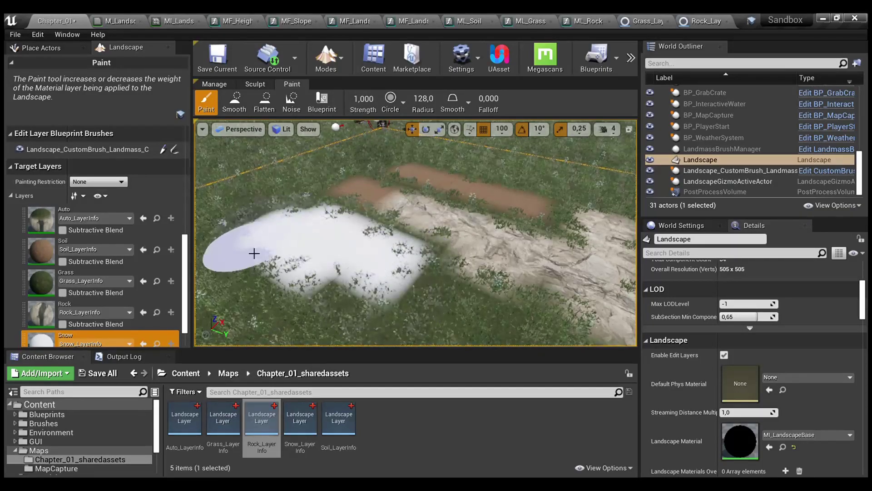
pyautogui.moveTo(540, 246); pyautogui.dragTo(604, 234, button='right')
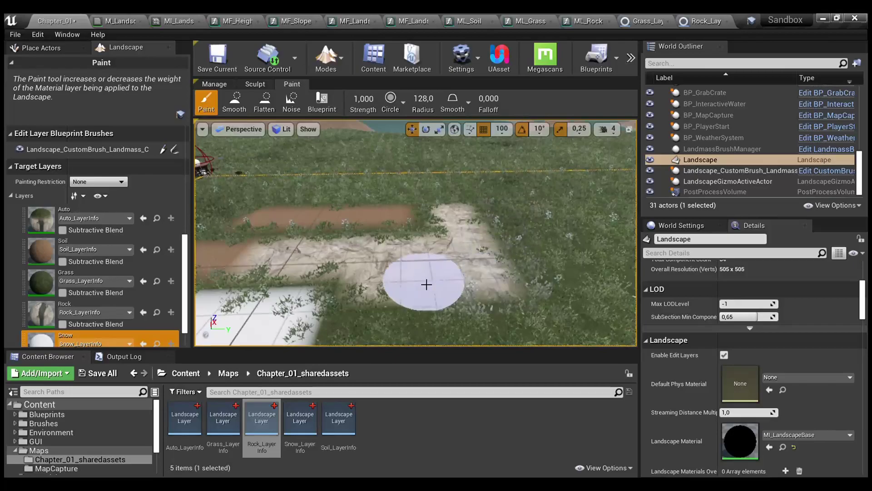
pyautogui.moveTo(387, 261); pyautogui.dragTo(336, 272, button='right')
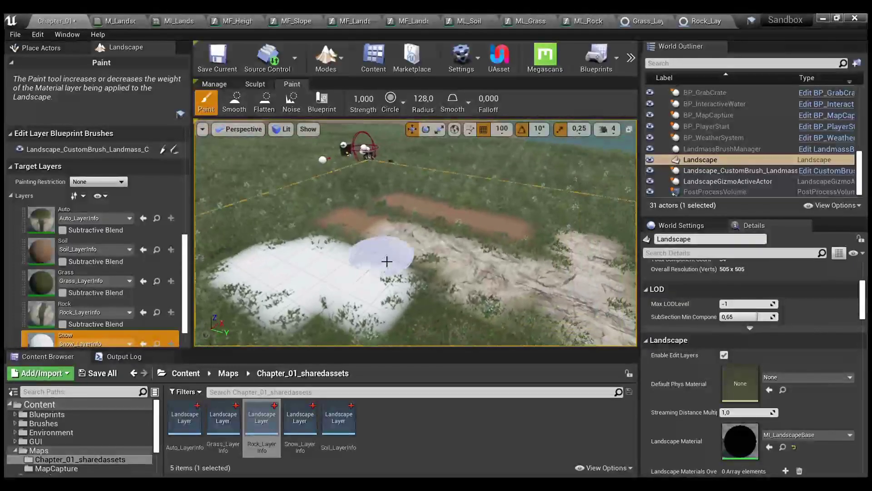
# Look through the target layers and display their layer usage debug colors on the landscape
pyautogui.moveTo(185, 250)
pyautogui.mouseDown()
pyautogui.moveTo(190, 157)
pyautogui.moveTo(198, 154)
pyautogui.moveTo(200, 253)
pyautogui.mouseUp()
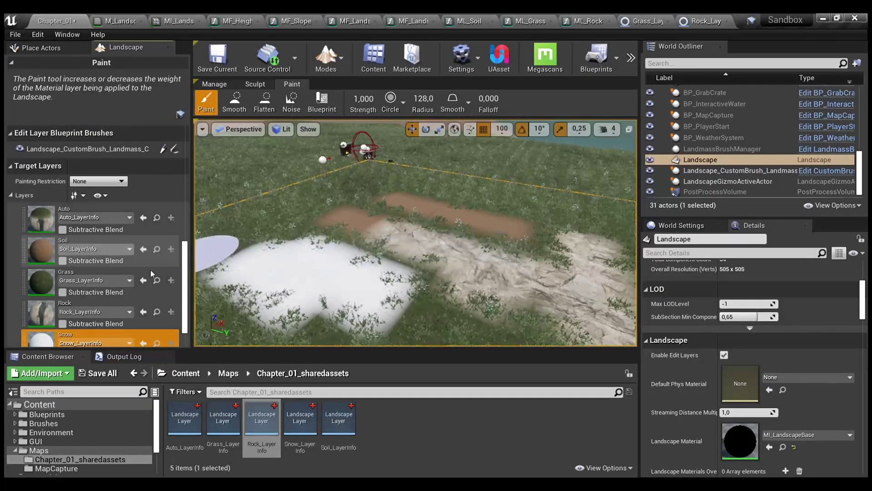
pyautogui.scroll(-5, 415, 254)
pyautogui.scroll(2, 394, 247)
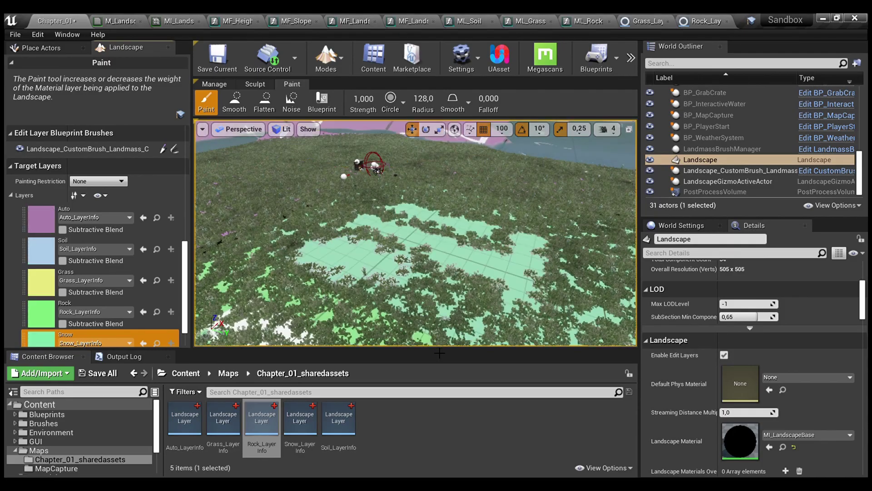
# Inspect the layer usage debug colors around the painted patches and return the landscape to its normal shading
pyautogui.moveTo(424, 274); pyautogui.dragTo(425, 314, button='right')
pyautogui.moveTo(402, 219); pyautogui.dragTo(403, 196, button='right')
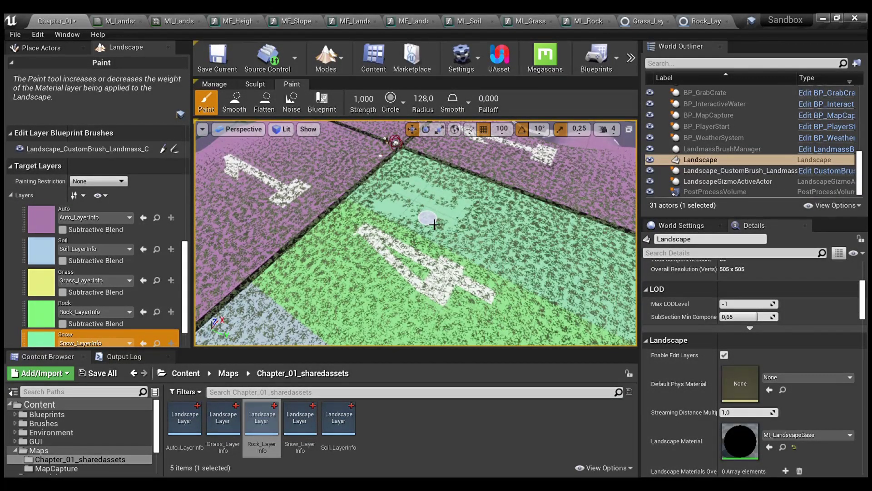
pyautogui.moveTo(427, 217)
pyautogui.mouseDown(button='right')
pyautogui.moveTo(534, 218)
pyautogui.moveTo(424, 220)
pyautogui.moveTo(434, 207)
pyautogui.moveTo(431, 216)
pyautogui.moveTo(334, 227)
pyautogui.mouseUp(button='right')
pyautogui.press('w')
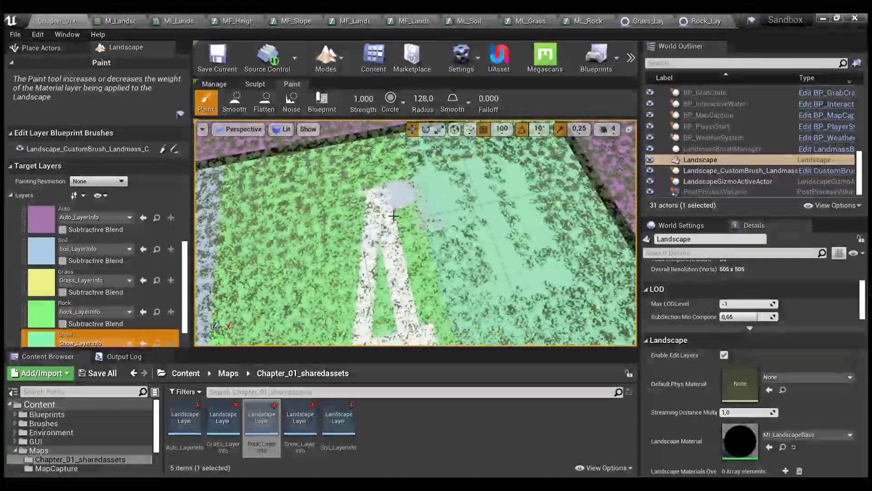
pyautogui.moveTo(415, 231); pyautogui.dragTo(447, 173, button='right')
pyautogui.moveTo(399, 224); pyautogui.dragTo(530, 288, button='right')
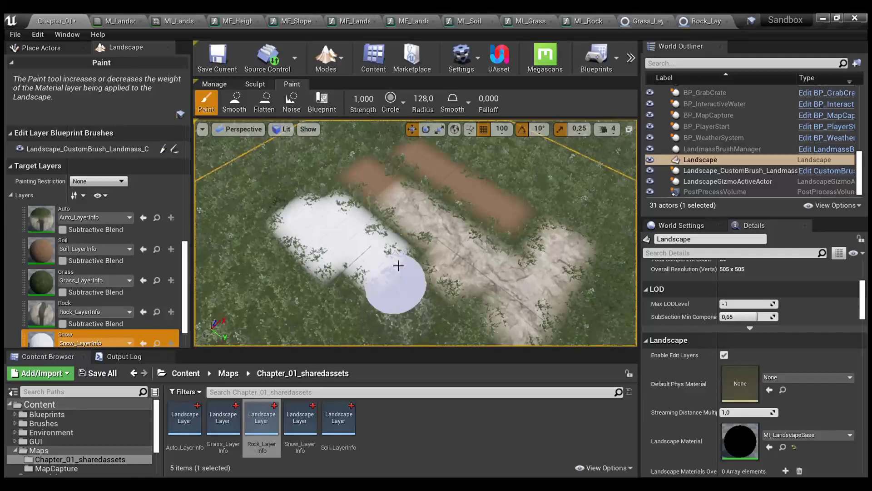
pyautogui.moveTo(396, 255); pyautogui.dragTo(393, 231, button='right')
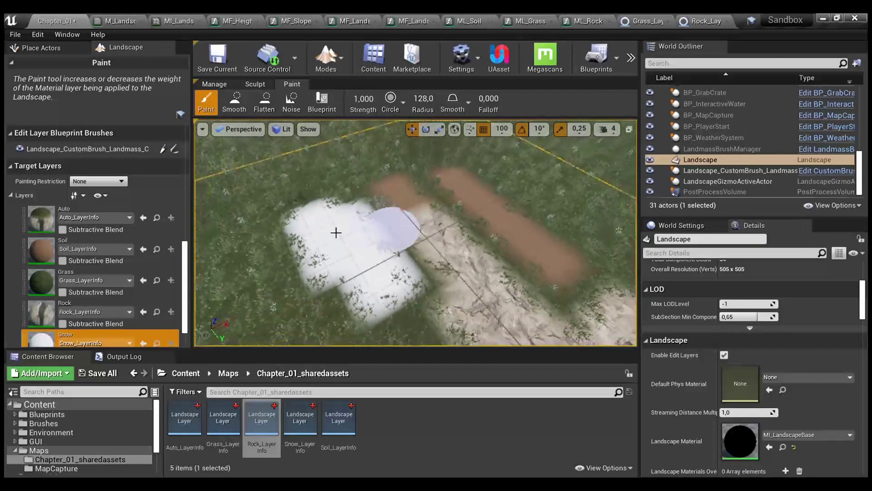
# Paint the Auto layer across parts of the snow, soil and rock patches to restore the automatic grass there
pyautogui.click(42, 226)
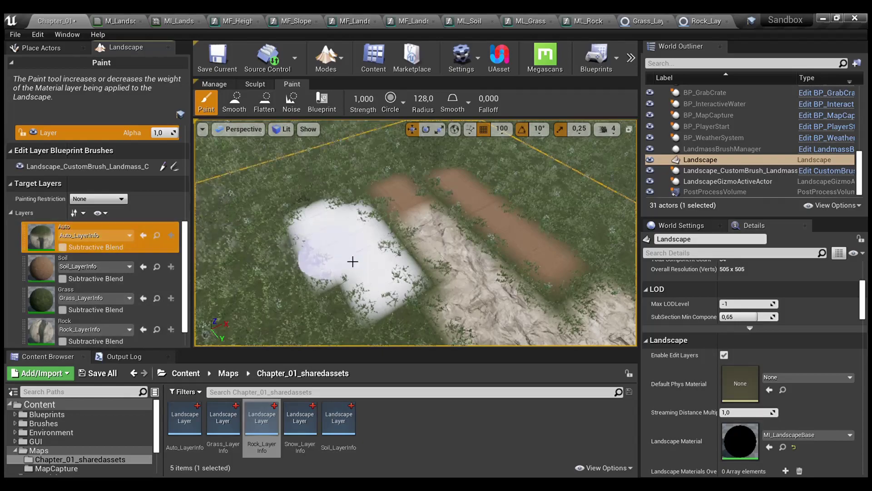
pyautogui.moveTo(337, 262)
pyautogui.mouseDown()
pyautogui.moveTo(311, 277)
pyautogui.moveTo(344, 277)
pyautogui.moveTo(455, 237)
pyautogui.mouseUp()
pyautogui.moveTo(514, 211)
pyautogui.mouseDown()
pyautogui.moveTo(370, 273)
pyautogui.moveTo(394, 298)
pyautogui.moveTo(432, 292)
pyautogui.moveTo(396, 310)
pyautogui.mouseUp()
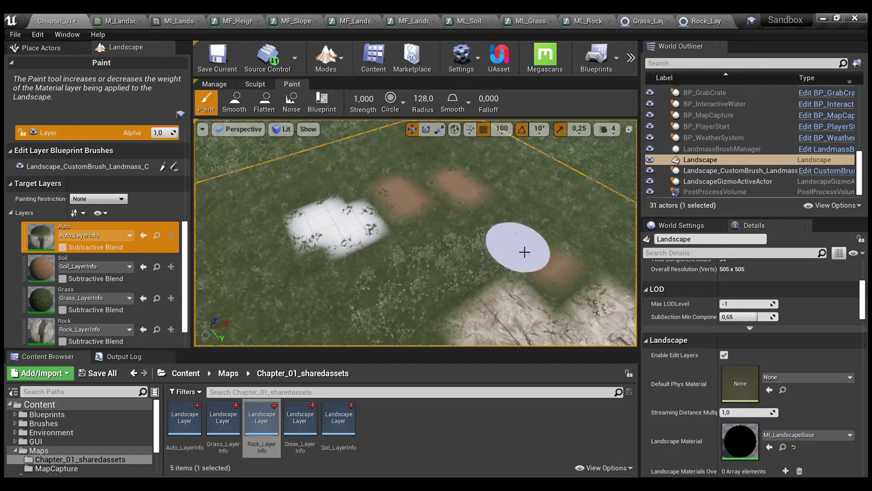
pyautogui.scroll(5, 501, 250)
pyautogui.moveTo(499, 252); pyautogui.dragTo(568, 269, button='right')
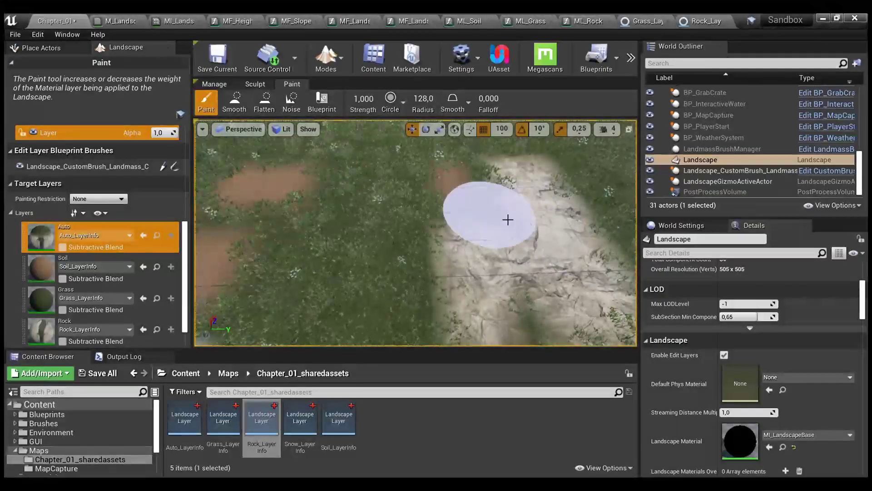
pyautogui.moveTo(498, 220); pyautogui.dragTo(462, 248)
pyautogui.moveTo(462, 248); pyautogui.dragTo(407, 243, button='right')
pyautogui.scroll(-3, 432, 239)
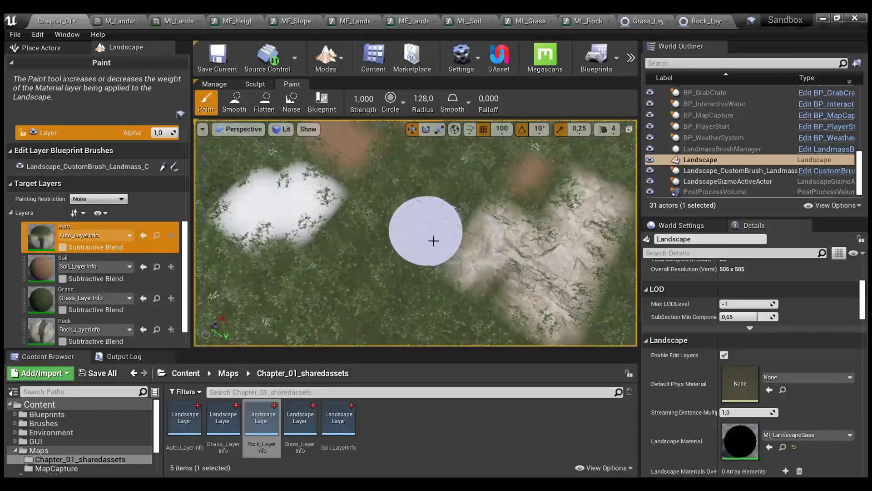
pyautogui.moveTo(458, 232); pyautogui.dragTo(452, 197, button='right')
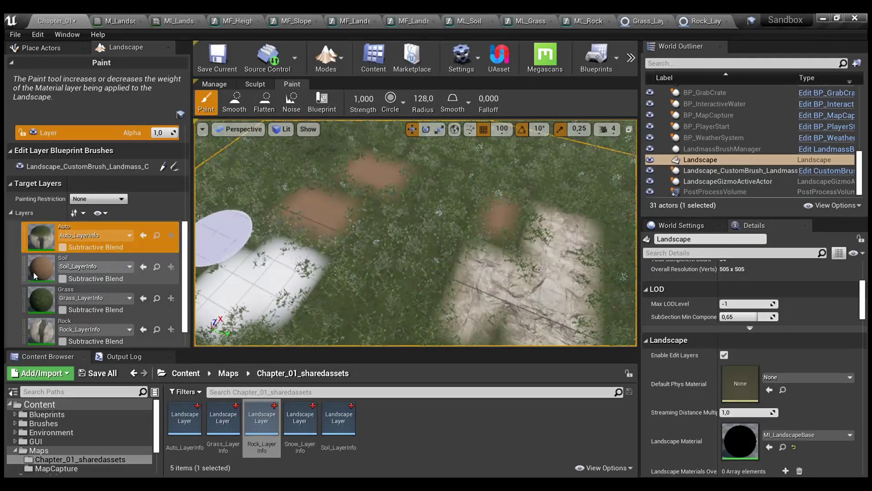
pyautogui.moveTo(455, 254); pyautogui.dragTo(459, 258, button='right')
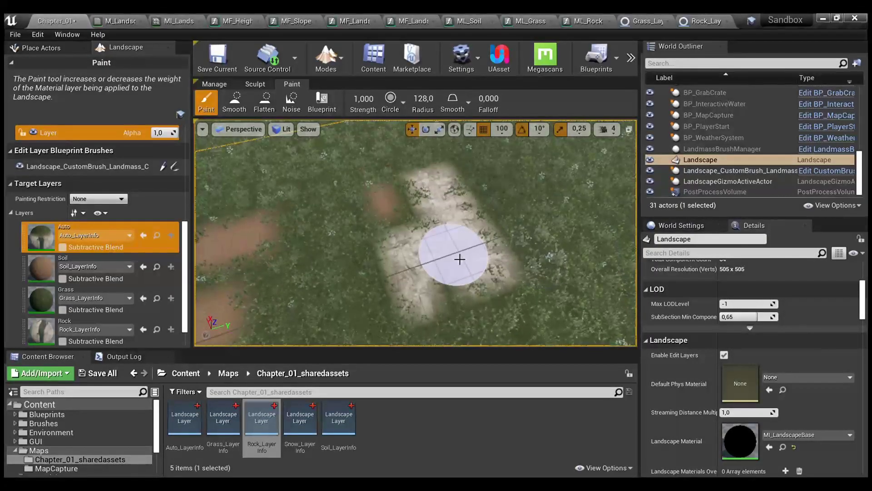
# Select the Grass target layer and examine the Multiply and Layer Blend nodes feeding the Grass output in the landscape material
pyautogui.click(44, 297)
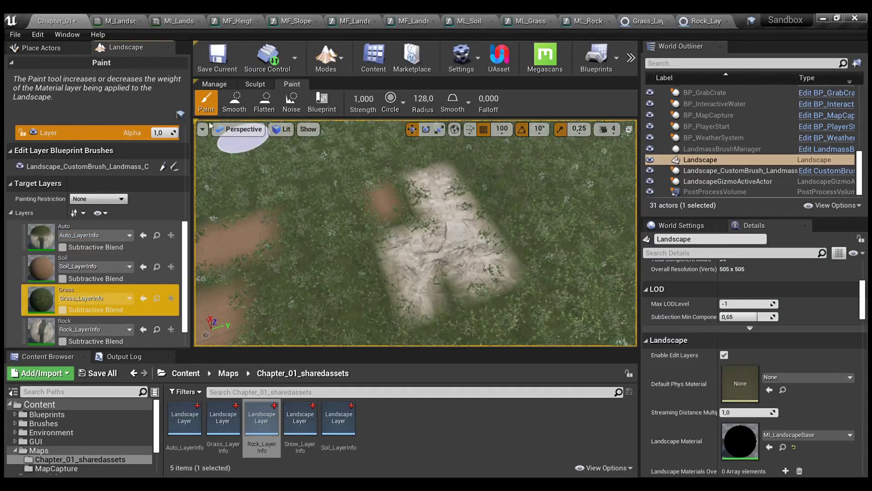
pyautogui.click(341, 23)
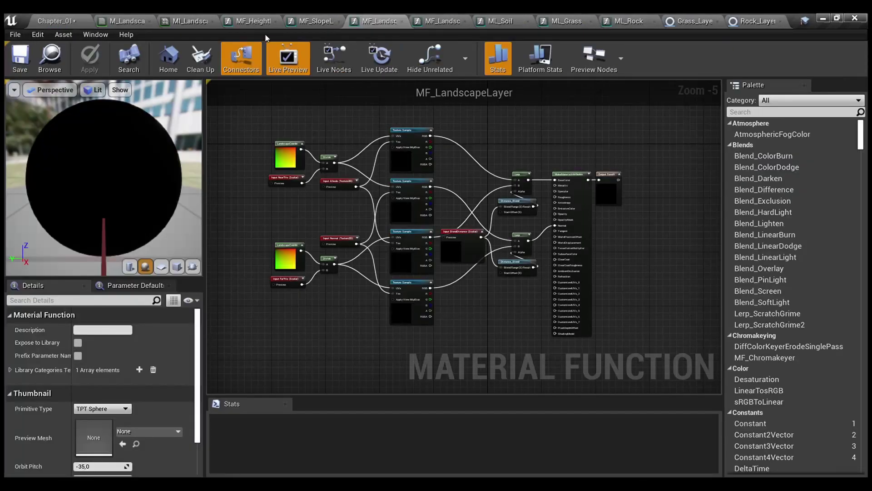
pyautogui.click(128, 20)
pyautogui.moveTo(435, 241); pyautogui.dragTo(297, 82, button='right')
pyautogui.scroll(2, 574, 266)
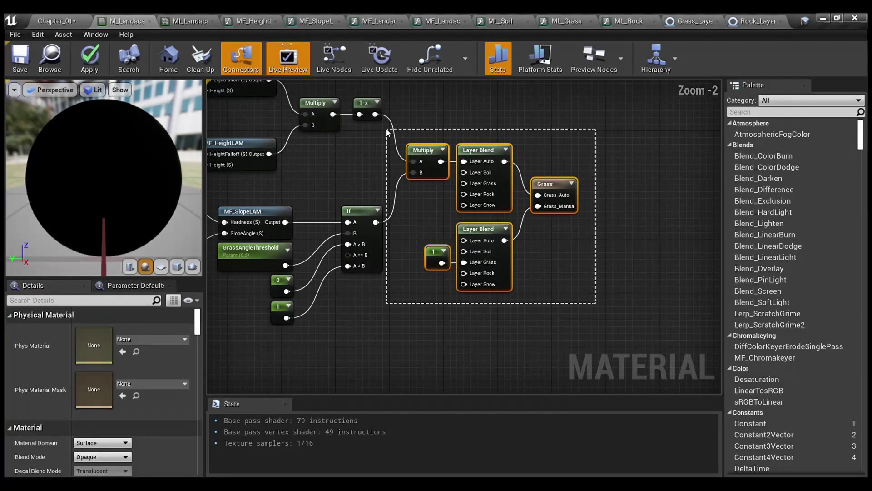
pyautogui.moveTo(596, 303); pyautogui.dragTo(387, 132)
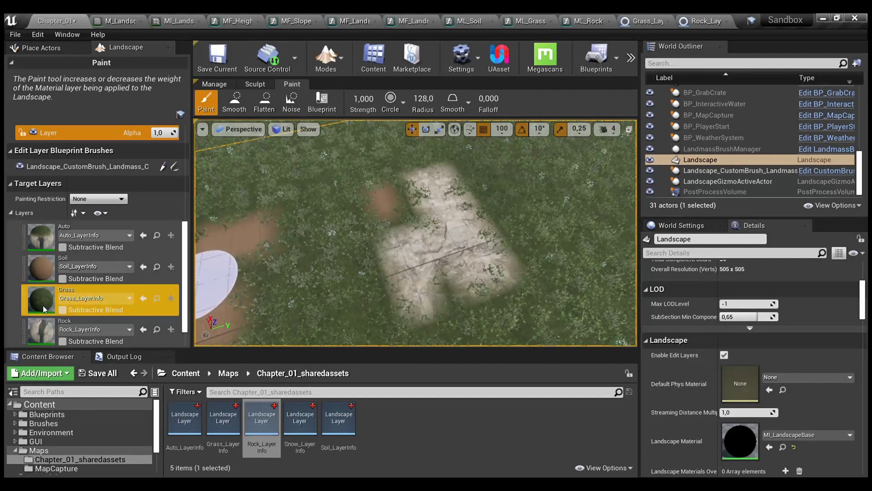
# Paint the Grass layer over the remaining rock, soil and snow patches and view the covered area
pyautogui.moveTo(384, 276)
pyautogui.mouseDown()
pyautogui.moveTo(497, 231)
pyautogui.moveTo(456, 274)
pyautogui.moveTo(436, 220)
pyautogui.moveTo(401, 194)
pyautogui.moveTo(496, 255)
pyautogui.mouseUp()
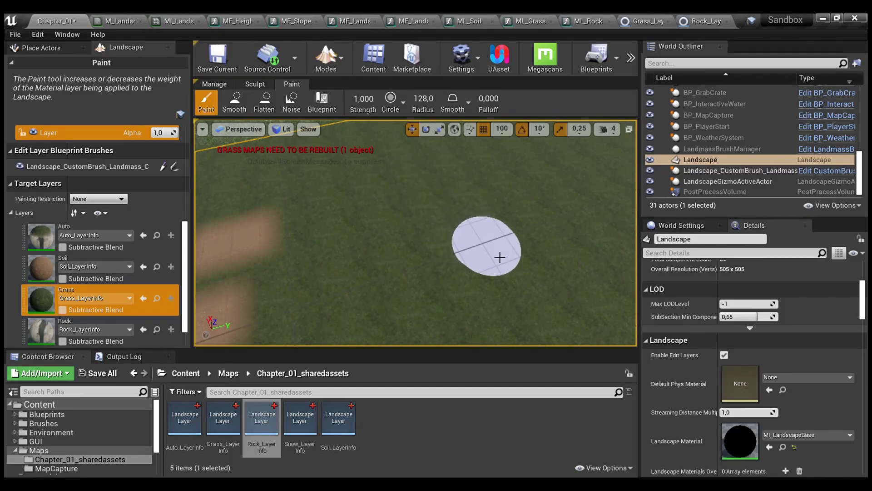
pyautogui.moveTo(538, 273)
pyautogui.mouseDown()
pyautogui.moveTo(516, 258)
pyautogui.moveTo(405, 249)
pyautogui.moveTo(448, 268)
pyautogui.moveTo(489, 244)
pyautogui.mouseUp()
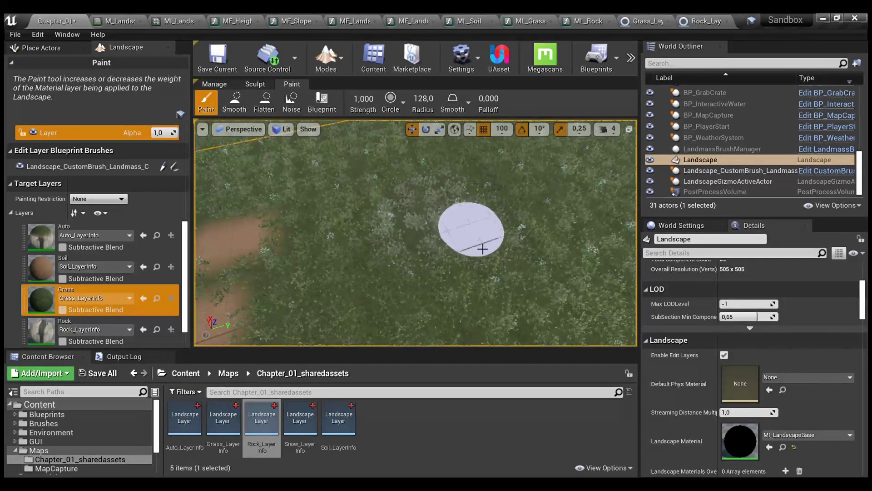
pyautogui.scroll(-4, 479, 239)
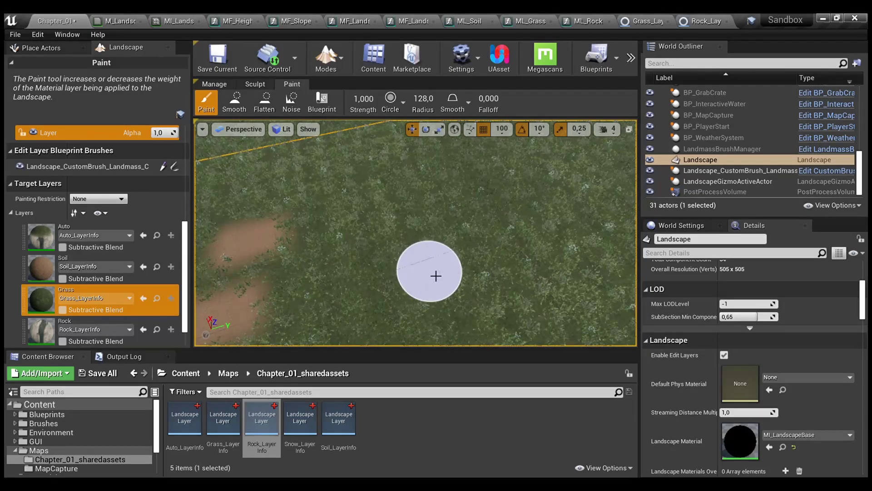
pyautogui.moveTo(437, 276); pyautogui.dragTo(336, 268, button='right')
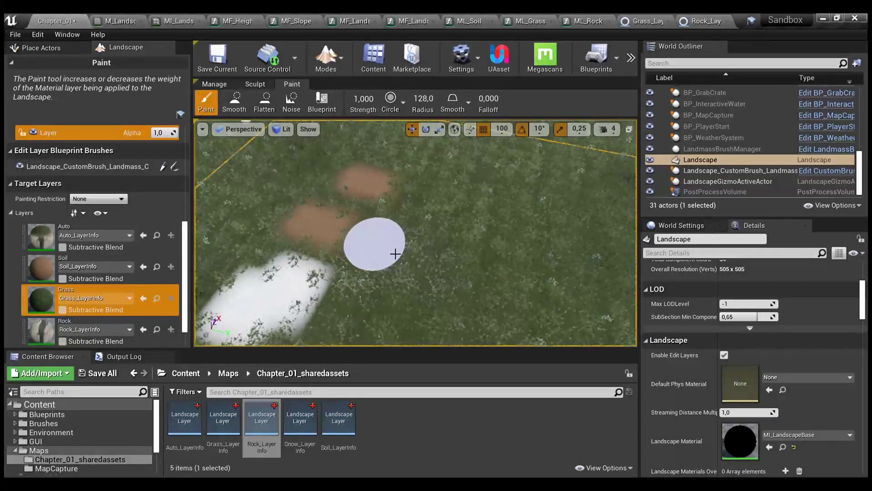
pyautogui.moveTo(386, 249); pyautogui.dragTo(336, 241, button='right')
pyautogui.moveTo(318, 230)
pyautogui.mouseDown()
pyautogui.moveTo(302, 224)
pyautogui.moveTo(356, 233)
pyautogui.moveTo(374, 187)
pyautogui.moveTo(497, 173)
pyautogui.moveTo(463, 201)
pyautogui.moveTo(464, 321)
pyautogui.mouseUp()
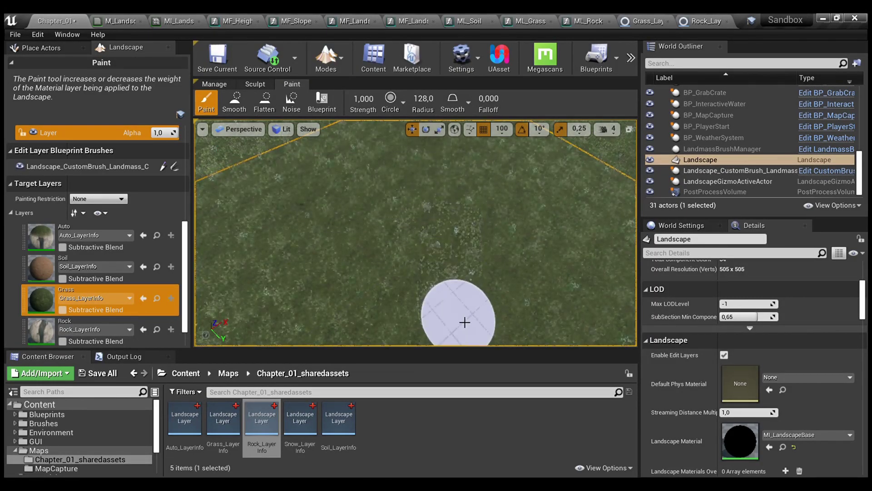
pyautogui.scroll(-5, 464, 314)
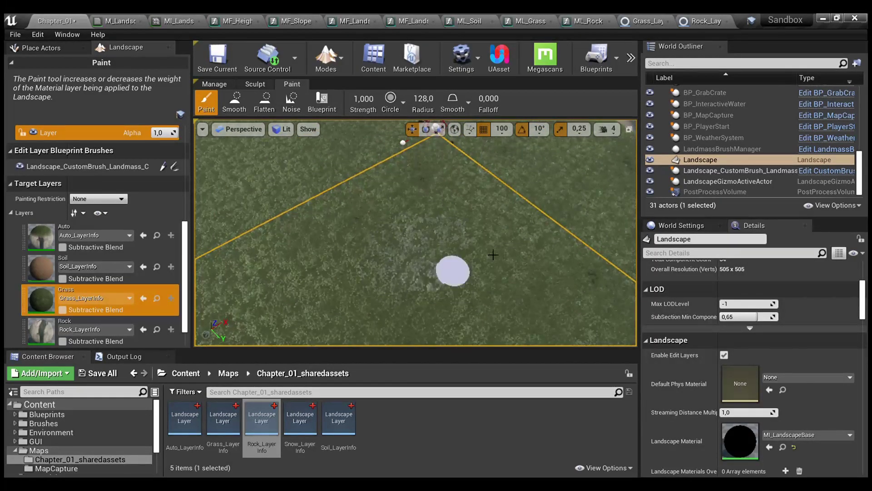
pyautogui.scroll(3, 448, 258)
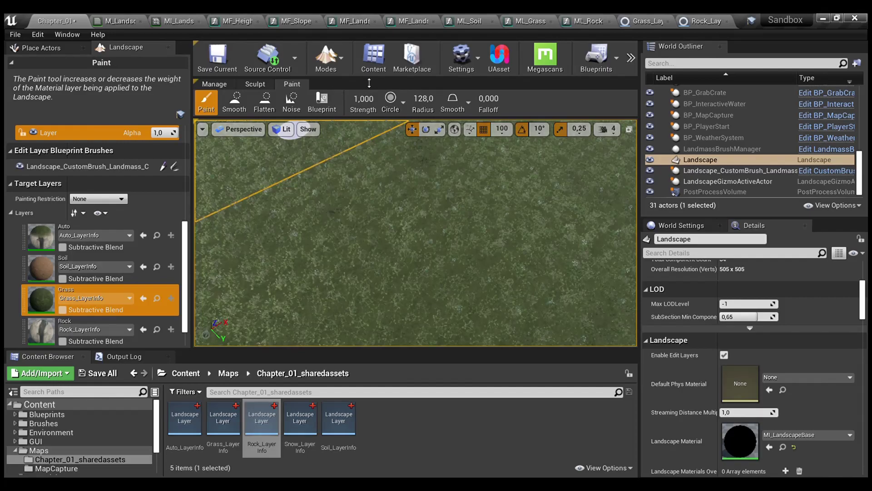
pyautogui.moveTo(389, 195)
pyautogui.mouseDown(button='right')
pyautogui.moveTo(349, 129)
pyautogui.moveTo(381, 152)
pyautogui.moveTo(404, 143)
pyautogui.moveTo(434, 181)
pyautogui.moveTo(389, 256)
pyautogui.mouseUp(button='right')
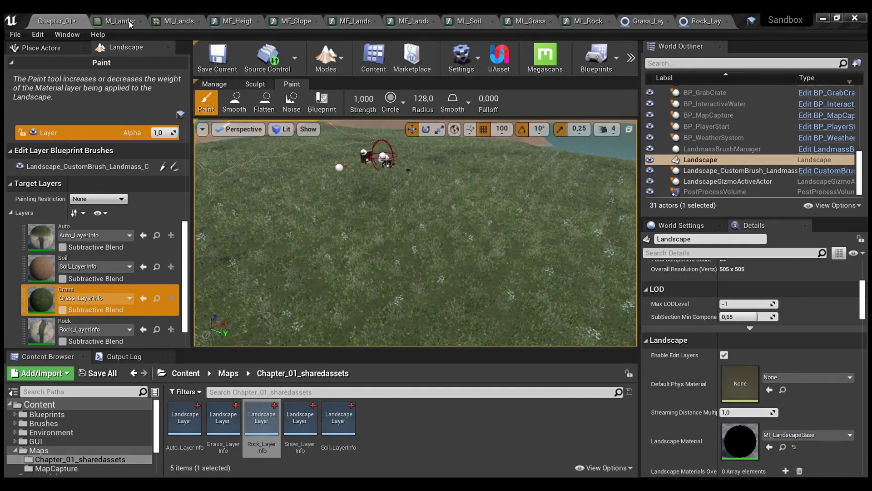
# Leave landscape editing, search the outliner for "land" and focus the view on the existing Landscape_CustomBrush_Landmass actor
pyautogui.moveTo(337, 198); pyautogui.dragTo(470, 206, button='right')
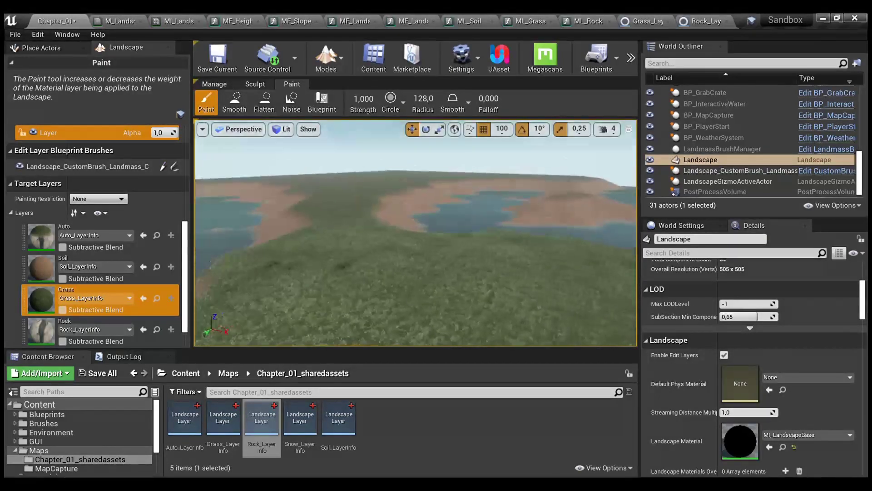
pyautogui.moveTo(347, 229); pyautogui.dragTo(291, 211, button='right')
pyautogui.click(332, 61)
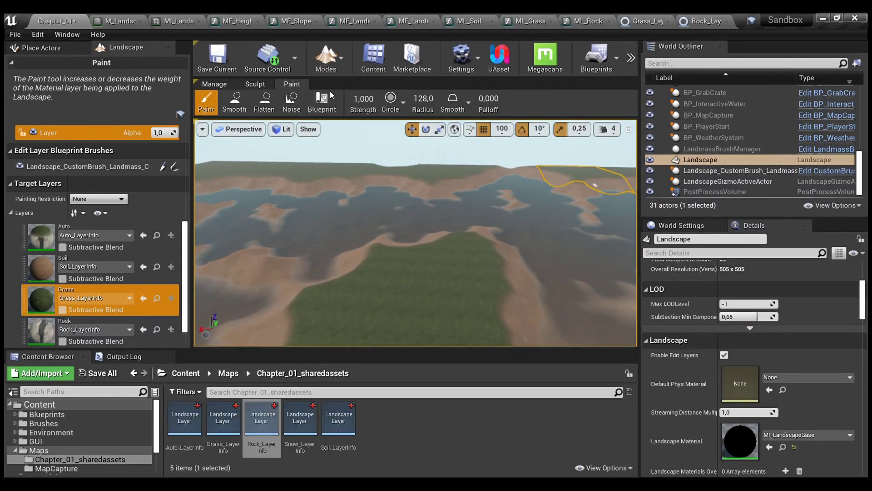
pyautogui.click(330, 92)
pyautogui.moveTo(859, 157); pyautogui.dragTo(863, 93)
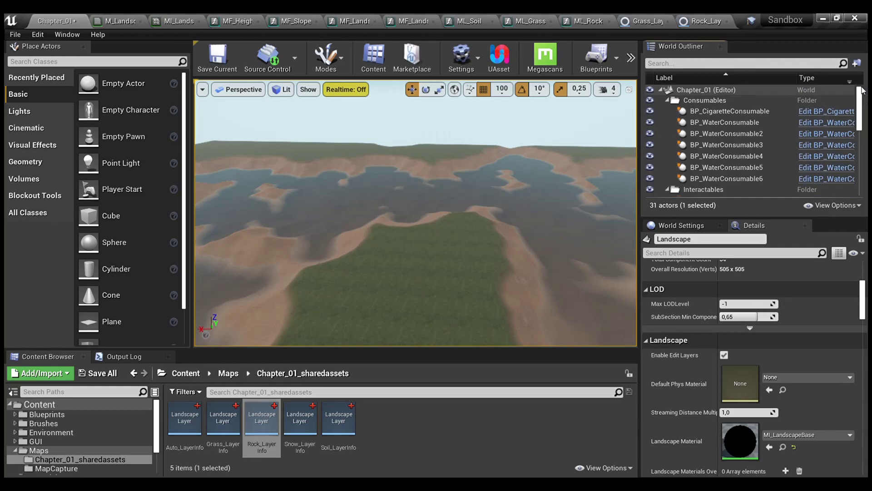
pyautogui.click(676, 66)
pyautogui.write('land')
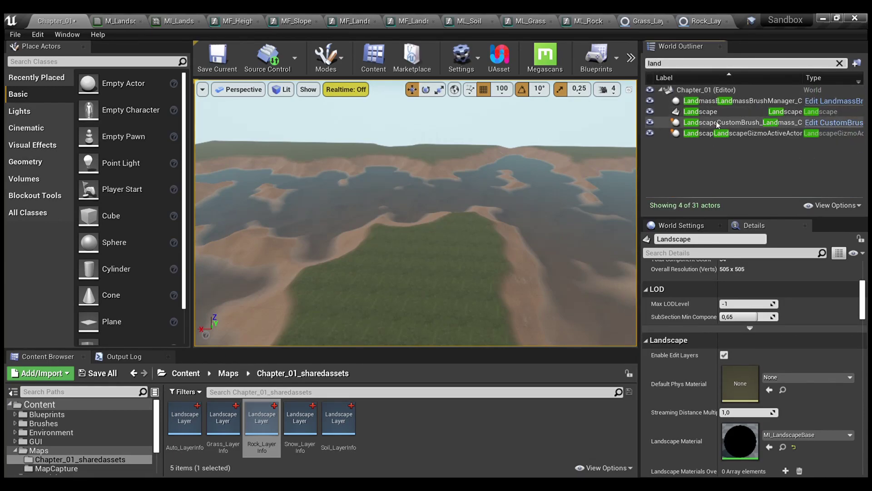
pyautogui.doubleClick(717, 123)
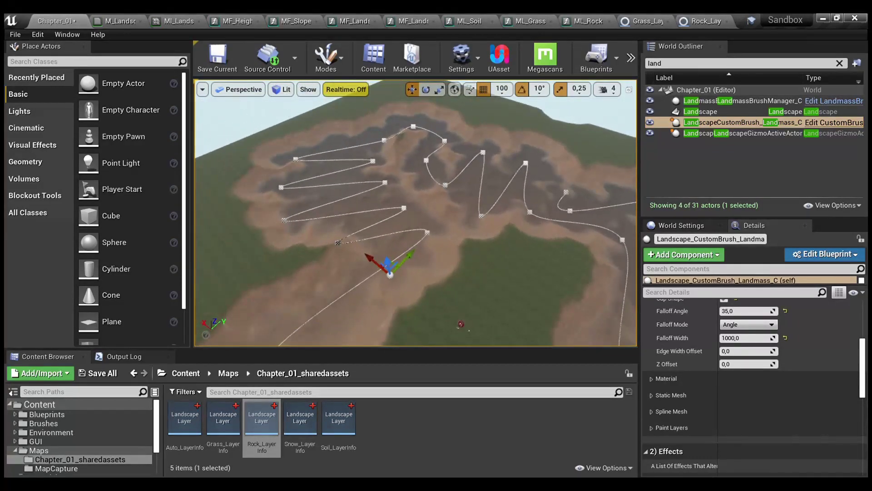
# Return to landscape sculpting and place a new CustomBrush_Landmass blueprint brush on the grassy plateau near the props
pyautogui.moveTo(415, 214)
pyautogui.mouseDown(button='right')
pyautogui.moveTo(554, 227)
pyautogui.moveTo(416, 216)
pyautogui.moveTo(427, 150)
pyautogui.mouseUp(button='right')
pyautogui.press('w')
pyautogui.press('w')
pyautogui.press('e')
pyautogui.press('q')
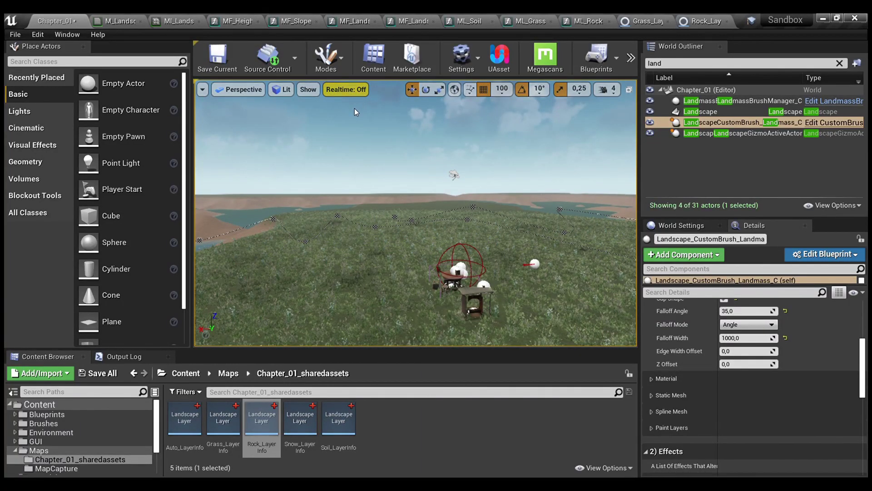
pyautogui.hotkey('shift', '2')
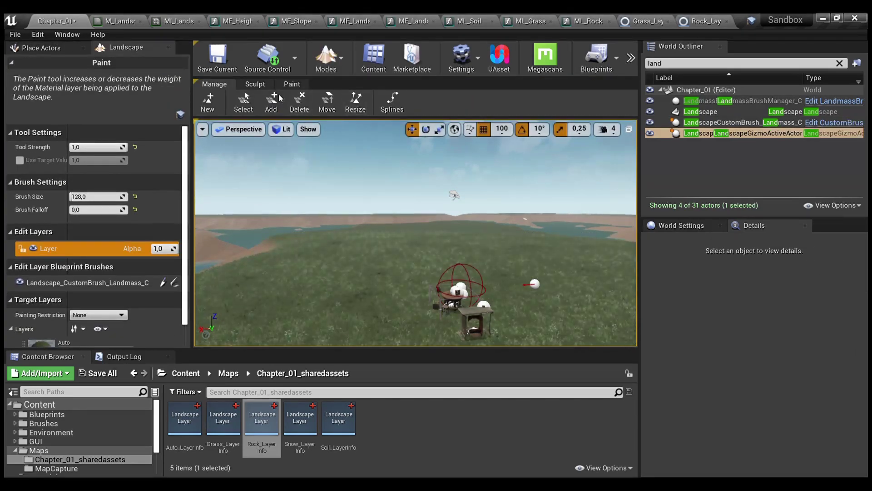
pyautogui.click(256, 84)
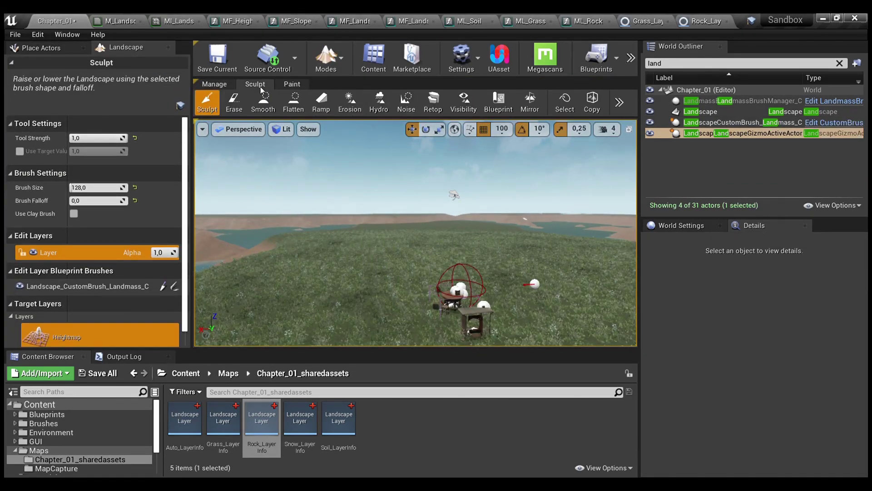
pyautogui.click(493, 108)
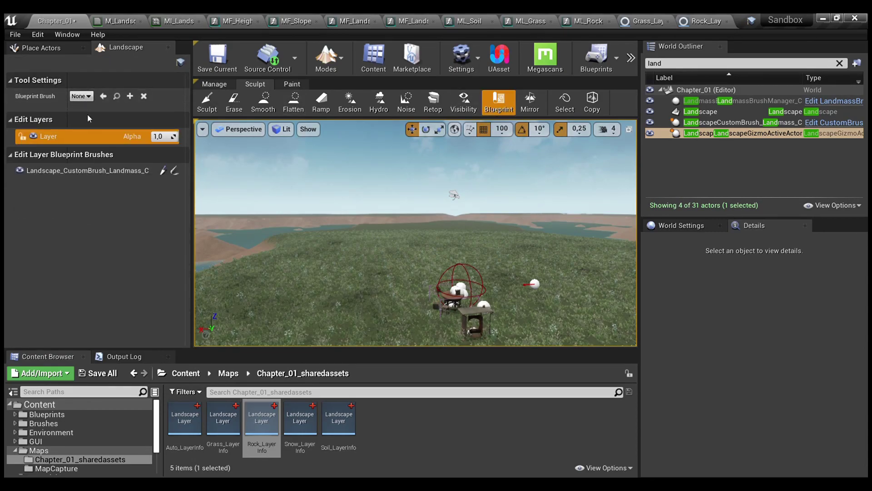
pyautogui.click(121, 142)
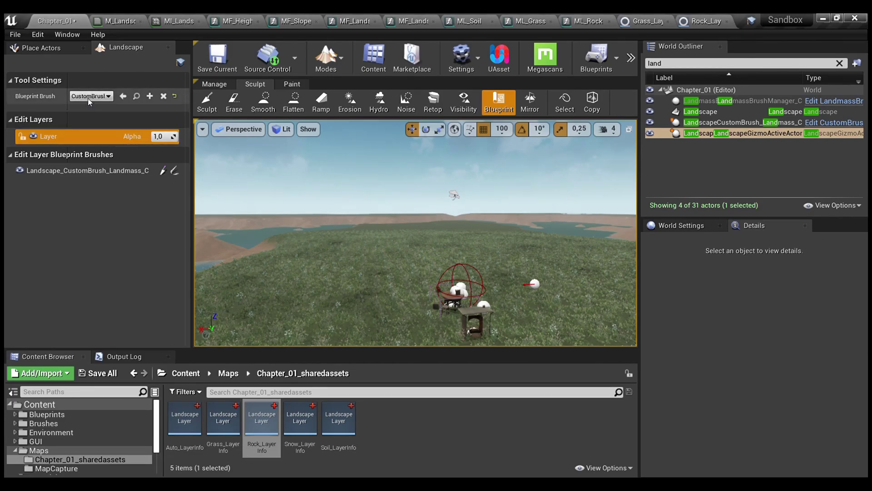
pyautogui.click(375, 265)
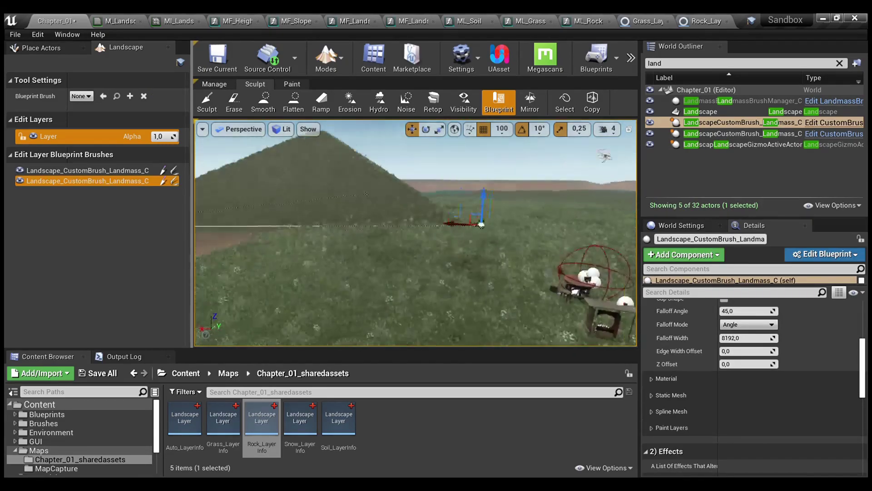
# Reset the new landmass brush's location to its default position
pyautogui.moveTo(375, 265); pyautogui.dragTo(375, 314, button='right')
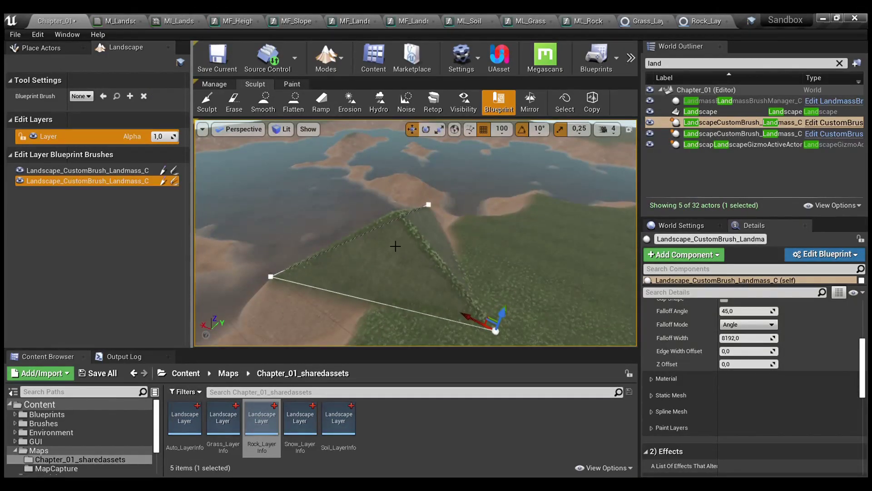
pyautogui.moveTo(467, 246)
pyautogui.mouseDown(button='right')
pyautogui.moveTo(423, 238)
pyautogui.moveTo(386, 213)
pyautogui.mouseUp(button='right')
pyautogui.scroll(5, 778, 370)
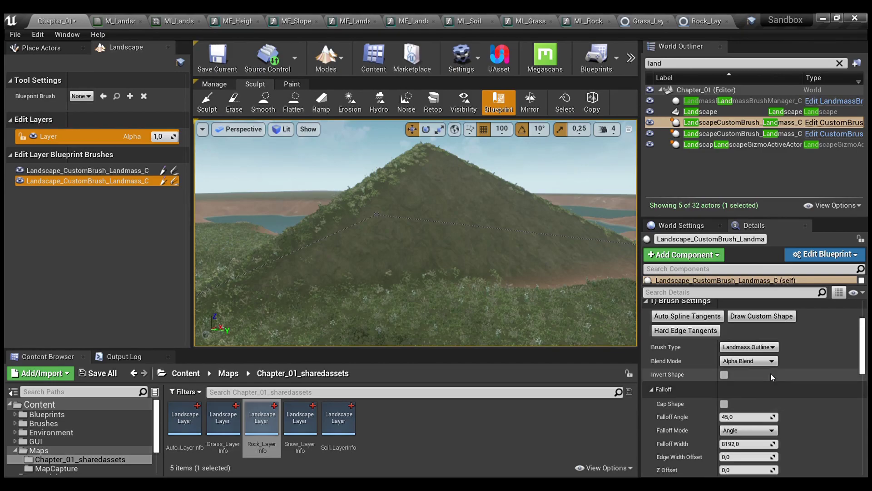
pyautogui.scroll(1, 771, 377)
pyautogui.scroll(1, 771, 376)
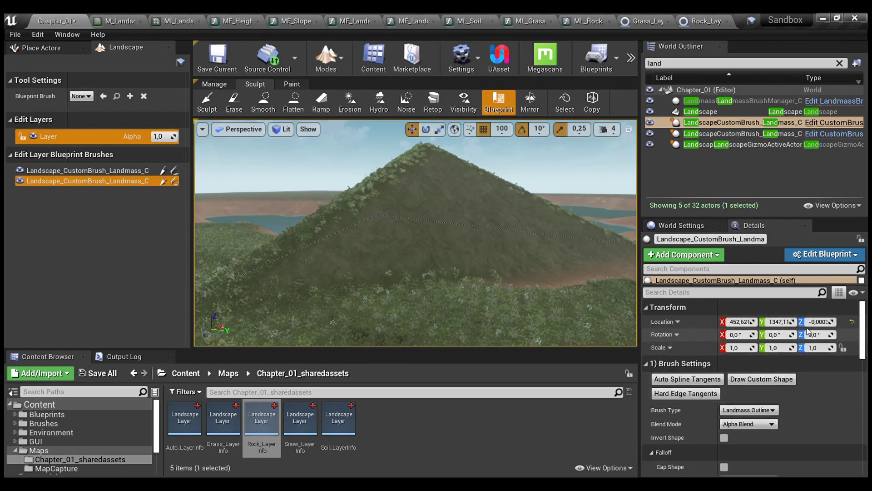
pyautogui.click(853, 322)
# Focus on the landmass brush and reshape its triangular outline by moving spline points out toward the shoreline
pyautogui.moveTo(558, 278)
pyautogui.mouseDown(button='right')
pyautogui.moveTo(531, 314)
pyautogui.moveTo(558, 313)
pyautogui.mouseUp(button='right')
pyautogui.click(605, 319)
pyautogui.press('f')
pyautogui.moveTo(540, 256); pyautogui.dragTo(489, 144)
pyautogui.moveTo(501, 182); pyautogui.dragTo(433, 194, button='right')
pyautogui.click(413, 191)
pyautogui.moveTo(429, 202); pyautogui.dragTo(452, 214)
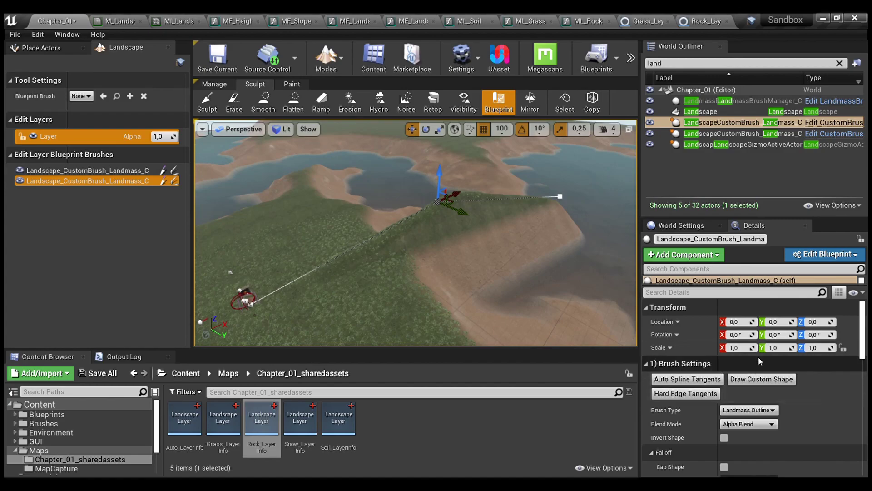
# Try scaling the landmass brush to 0.5 in X and Y, and reset the scale to default
pyautogui.click(738, 349)
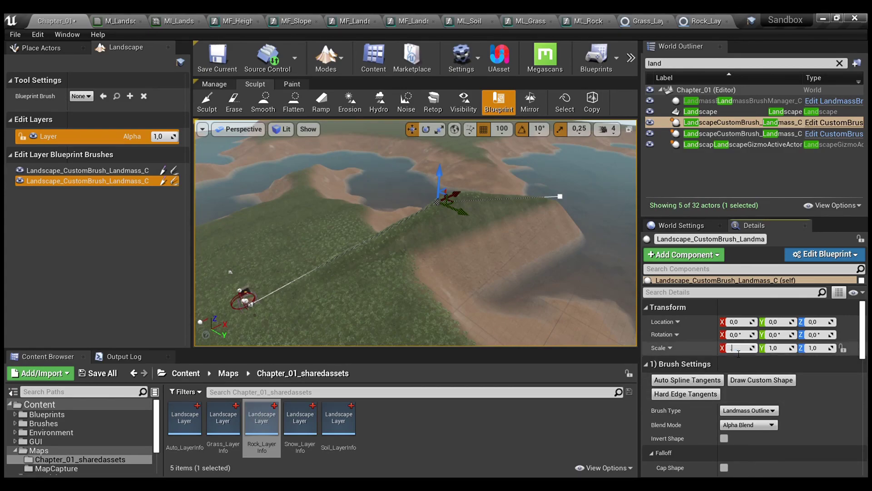
pyautogui.write('0,5')
pyautogui.press('Tab')
pyautogui.write('0,5')
pyautogui.press('Return')
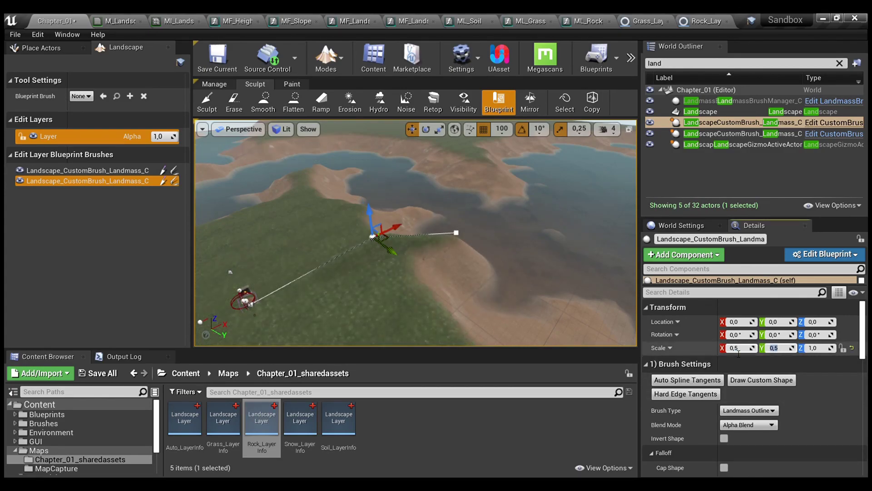
pyautogui.click(852, 348)
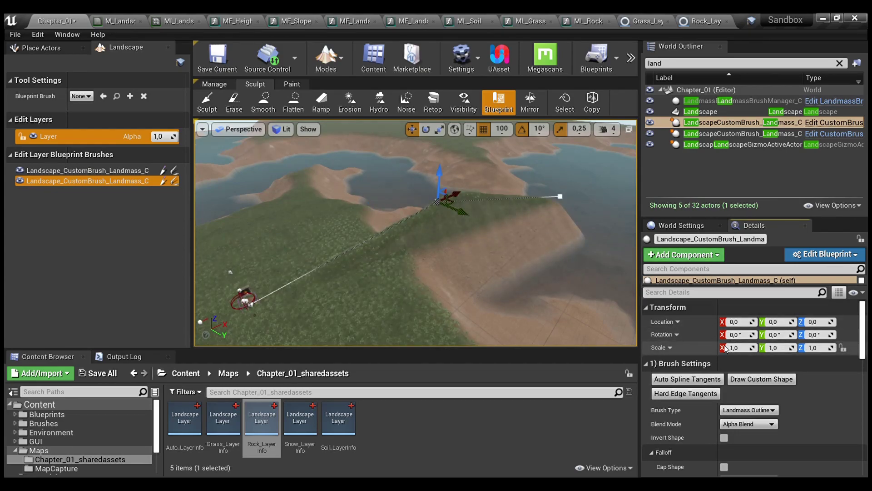
# Move the brush's end spline point back onto the grassy side and set the brush type to Spline Mesh
pyautogui.scroll(-2, 717, 354)
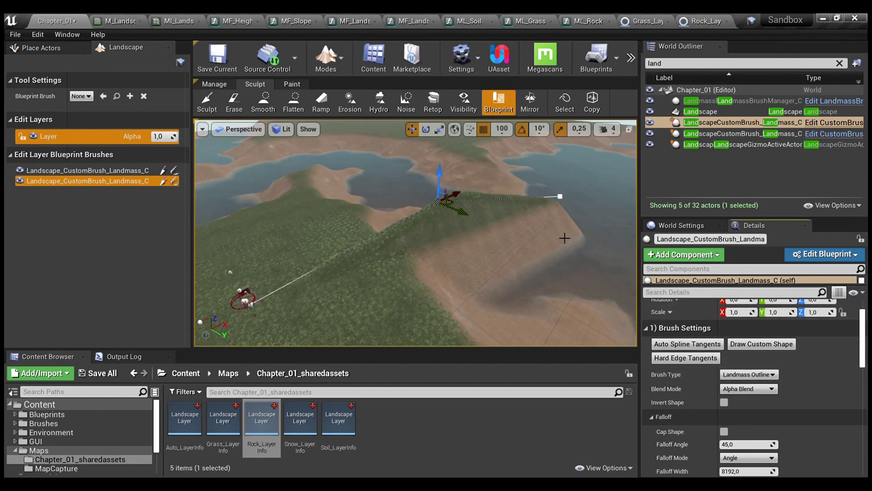
pyautogui.click(568, 202)
pyautogui.moveTo(567, 202); pyautogui.dragTo(555, 228)
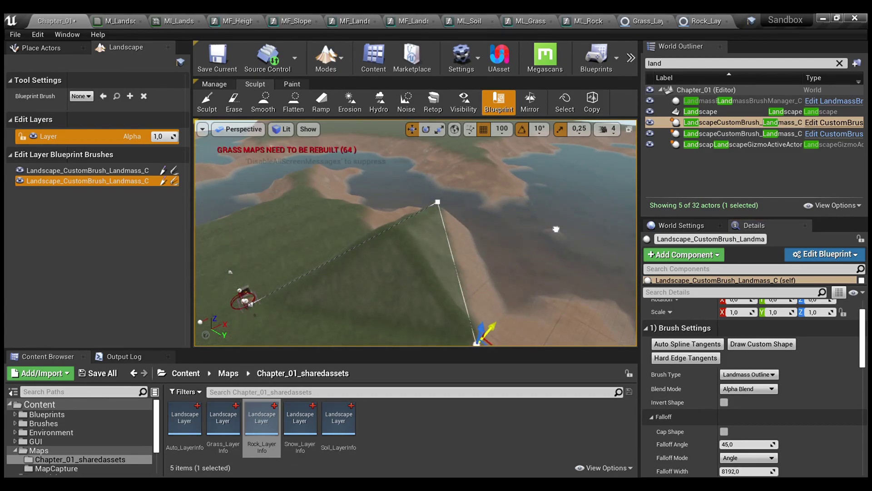
pyautogui.scroll(-1, 543, 245)
pyautogui.scroll(-2, 543, 246)
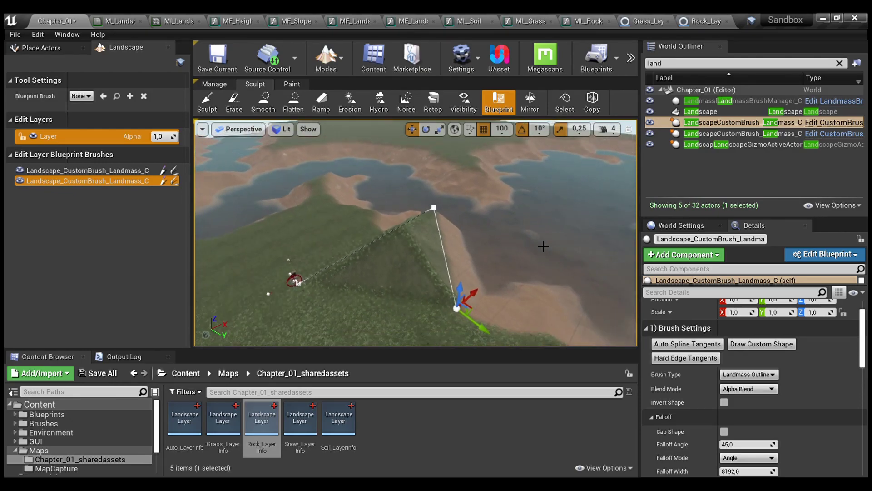
pyautogui.click(749, 374)
pyautogui.click(736, 390)
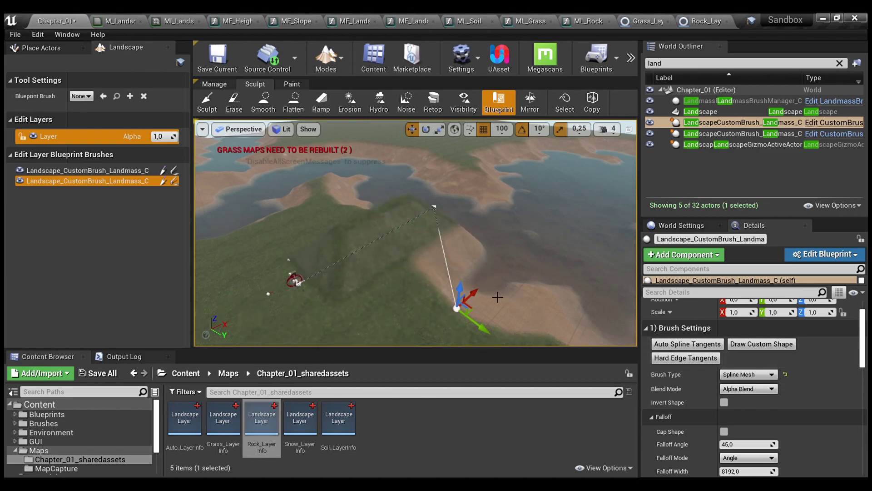
# Extend the spline ridge into a curved arc around the water with two added points, and raise its end point
pyautogui.moveTo(471, 296); pyautogui.dragTo(561, 234)
pyautogui.moveTo(561, 233); pyautogui.dragTo(551, 205, button='right')
pyautogui.keyDown('alt'); pyautogui.moveTo(531, 192); pyautogui.dragTo(622, 208); pyautogui.keyUp('alt')
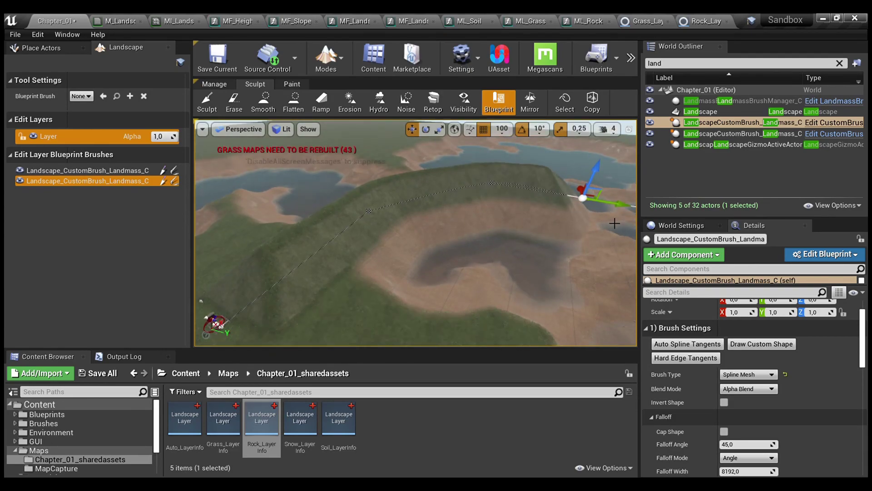
pyautogui.moveTo(597, 224); pyautogui.dragTo(530, 205, button='right')
pyautogui.keyDown('alt'); pyautogui.moveTo(513, 201); pyautogui.dragTo(309, 182); pyautogui.keyUp('alt')
pyautogui.moveTo(337, 226); pyautogui.dragTo(443, 262, button='right')
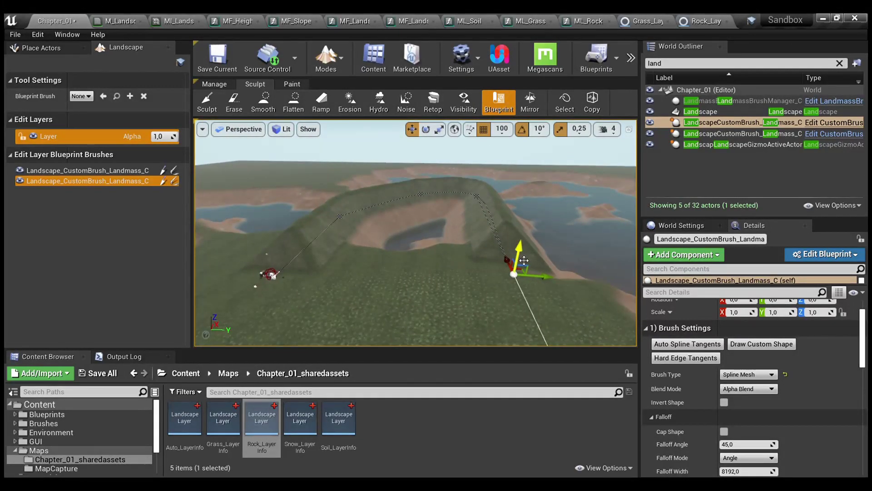
pyautogui.moveTo(519, 252)
pyautogui.mouseDown()
pyautogui.moveTo(525, 186)
pyautogui.moveTo(532, 317)
pyautogui.moveTo(546, 218)
pyautogui.mouseUp()
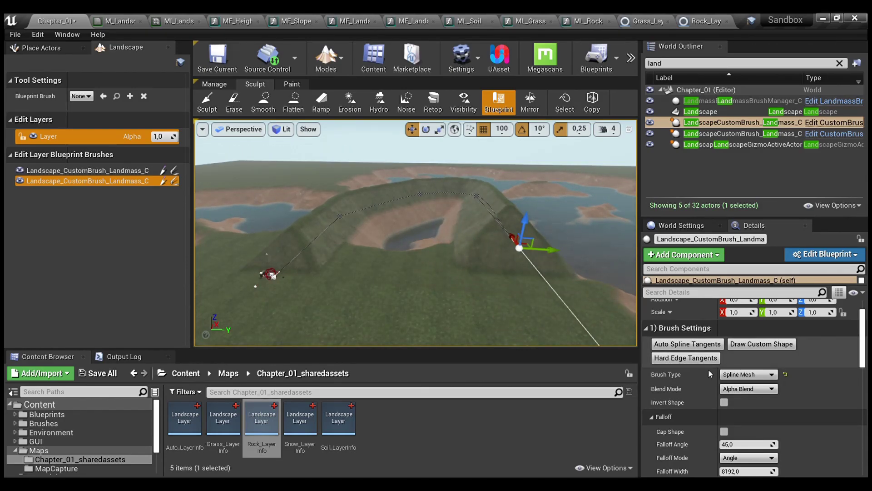
# Switch the landmass brush's type to Landmass Outline to try the filled shape
pyautogui.click(748, 374)
pyautogui.click(747, 391)
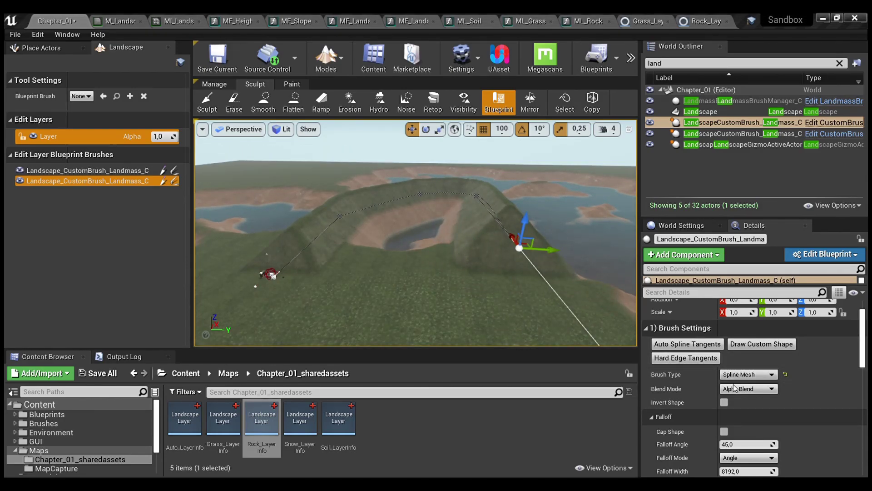
pyautogui.moveTo(527, 231); pyautogui.dragTo(549, 196)
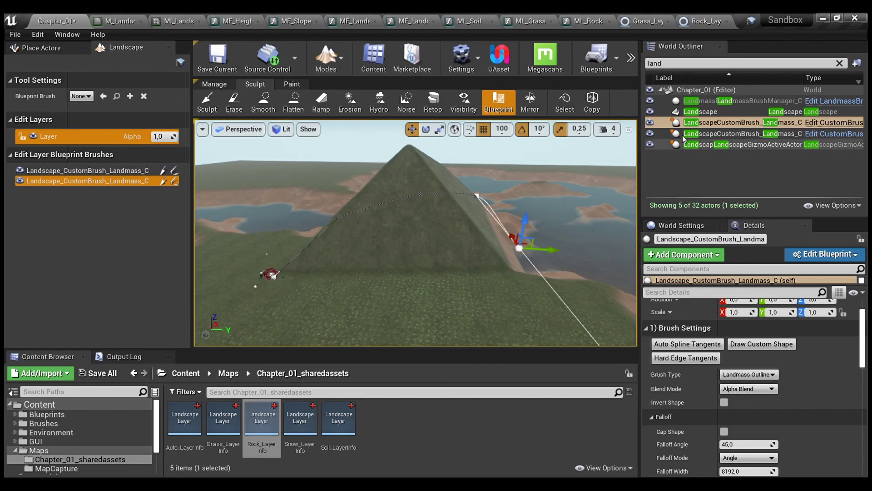
# Select the whole landmass brush, lower it into the terrain, and set its brush type to Spline Mesh
pyautogui.click(727, 122)
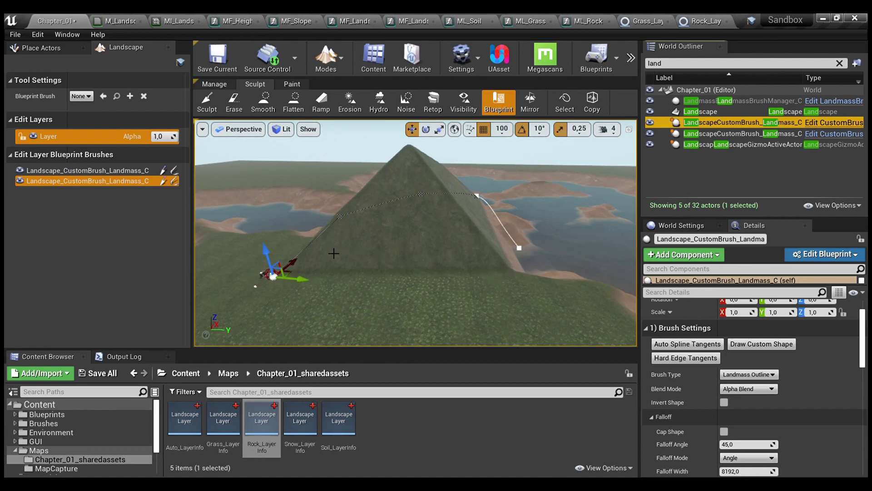
pyautogui.moveTo(268, 256)
pyautogui.mouseDown()
pyautogui.moveTo(273, 285)
pyautogui.moveTo(283, 181)
pyautogui.moveTo(272, 185)
pyautogui.moveTo(292, 238)
pyautogui.moveTo(288, 272)
pyautogui.moveTo(300, 269)
pyautogui.moveTo(303, 279)
pyautogui.mouseUp()
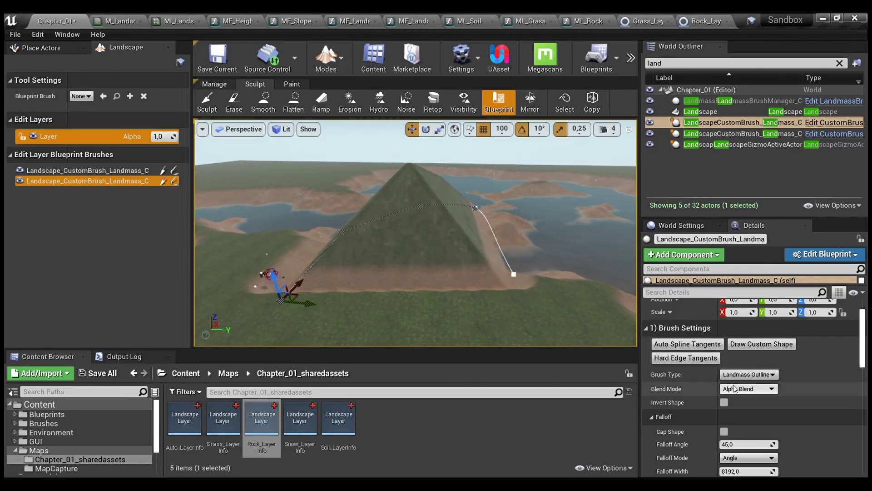
pyautogui.click(748, 390)
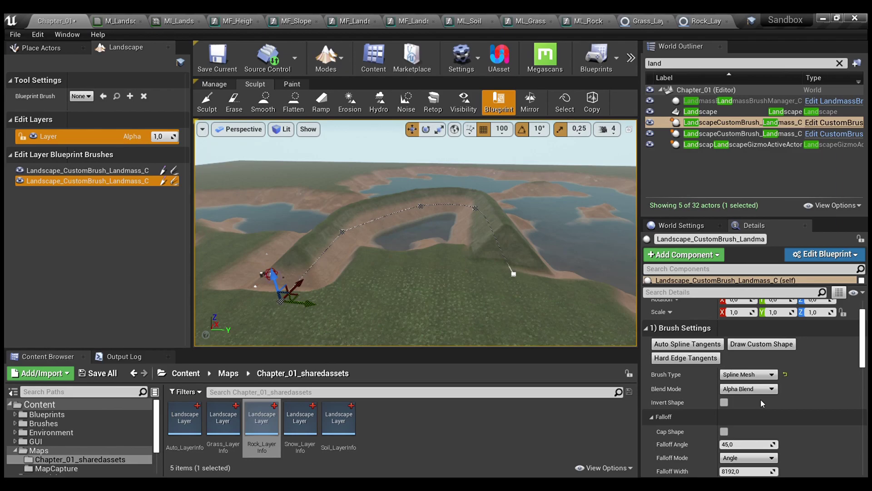
# Try falloff angles of 30 and 60 on the spline ridge and compare the material on its slopes
pyautogui.moveTo(861, 362); pyautogui.dragTo(858, 379)
pyautogui.moveTo(408, 297)
pyautogui.mouseDown(button='right')
pyautogui.moveTo(486, 318)
pyautogui.moveTo(449, 313)
pyautogui.mouseUp(button='right')
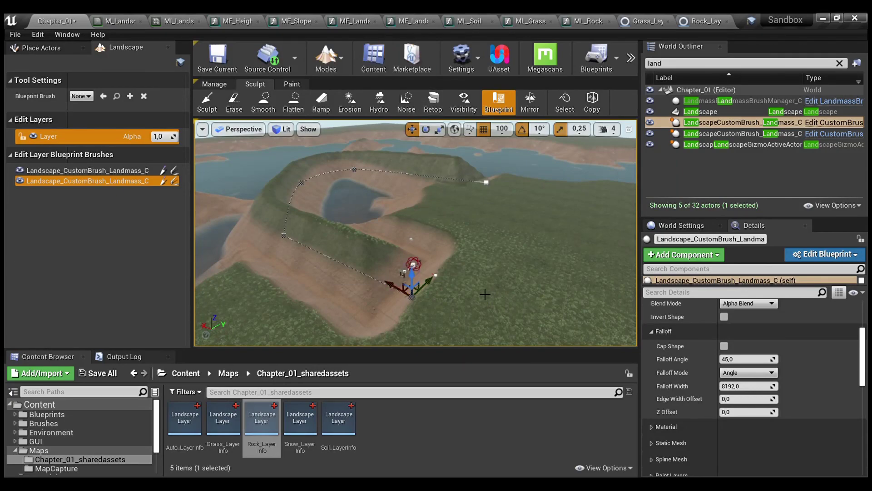
pyautogui.moveTo(502, 279); pyautogui.dragTo(481, 295, button='right')
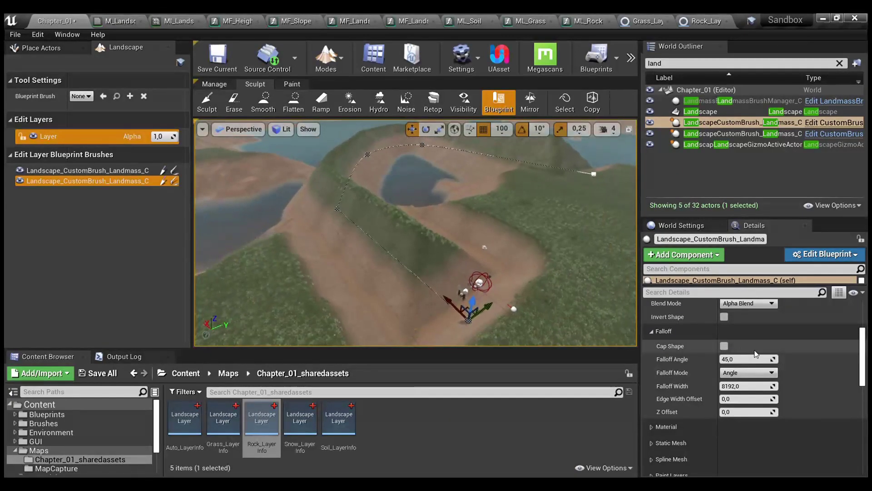
pyautogui.click(743, 359)
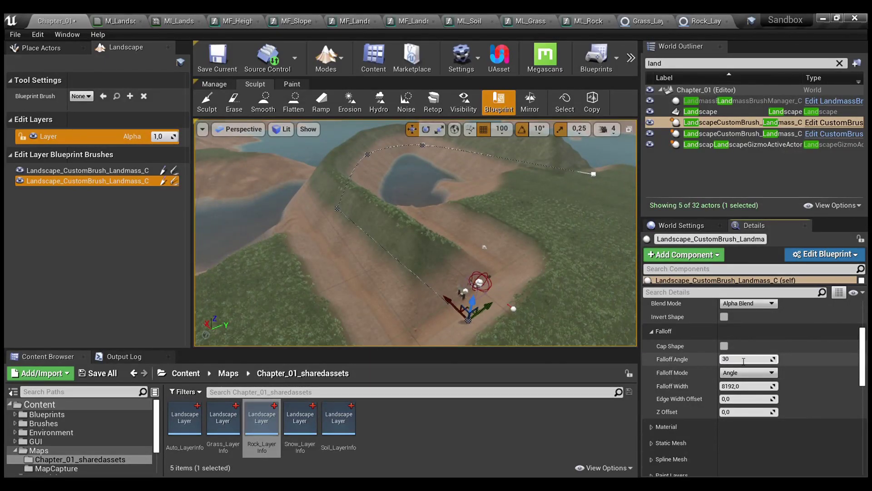
pyautogui.press('Return')
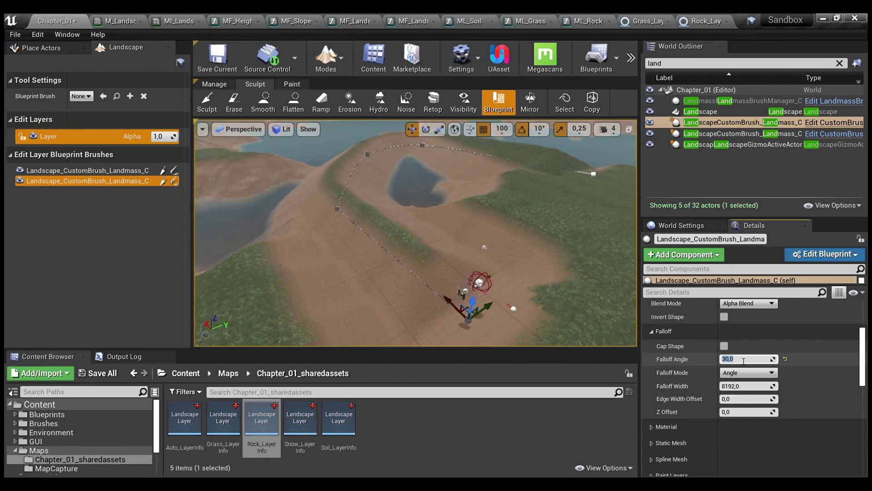
pyautogui.write('60')
pyautogui.press('Return')
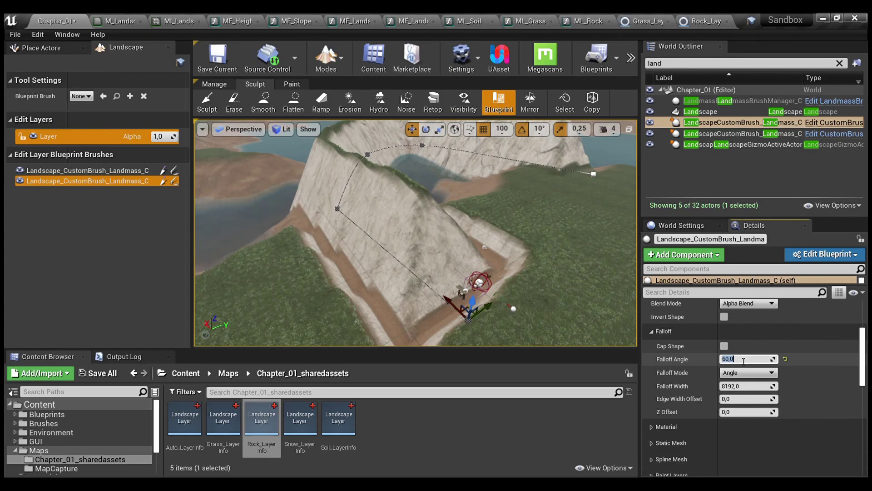
# Try falloff angles of 5 and 50 on the ridge, and set the falloff angle to 55
pyautogui.press('Return')
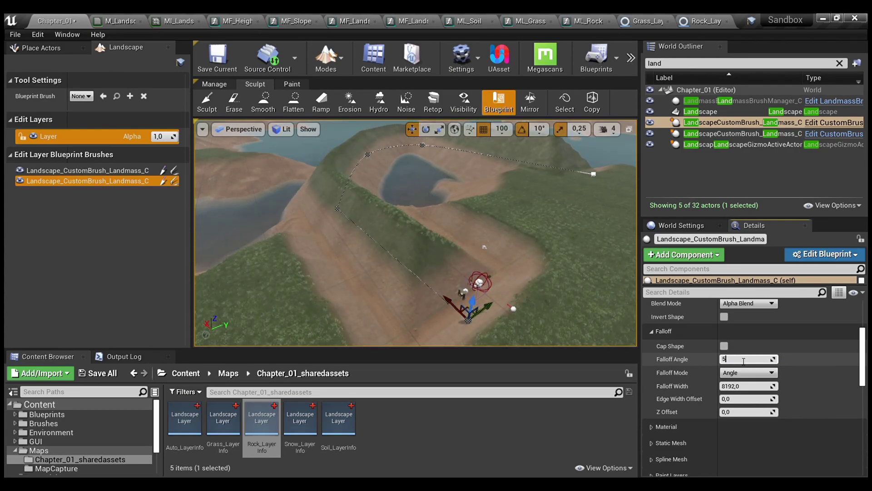
pyautogui.write('5')
pyautogui.press('Return')
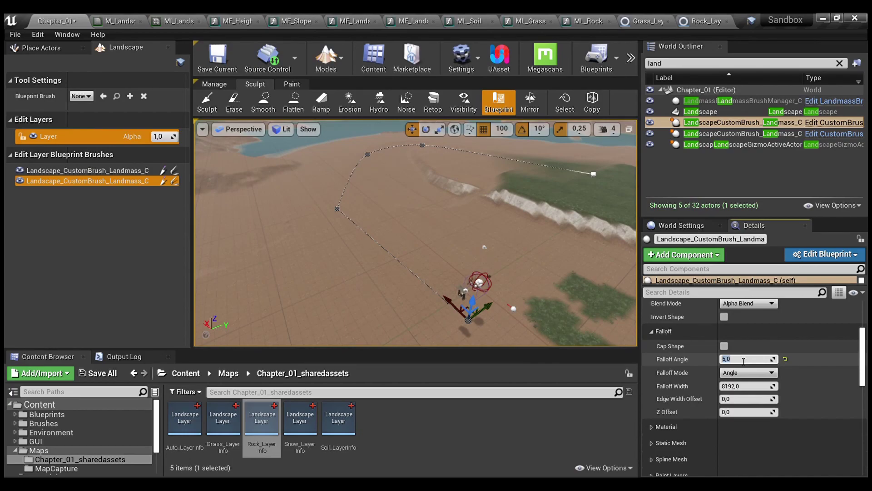
pyautogui.press('Return')
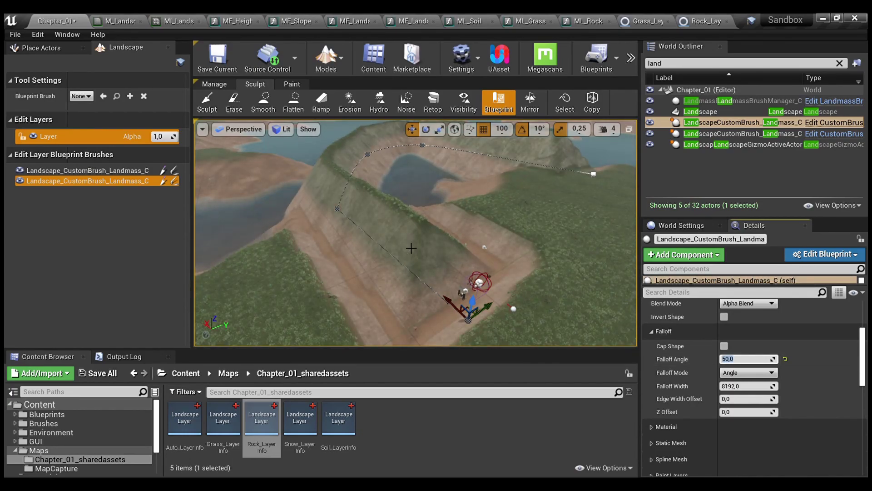
pyautogui.write('55')
pyautogui.press('Return')
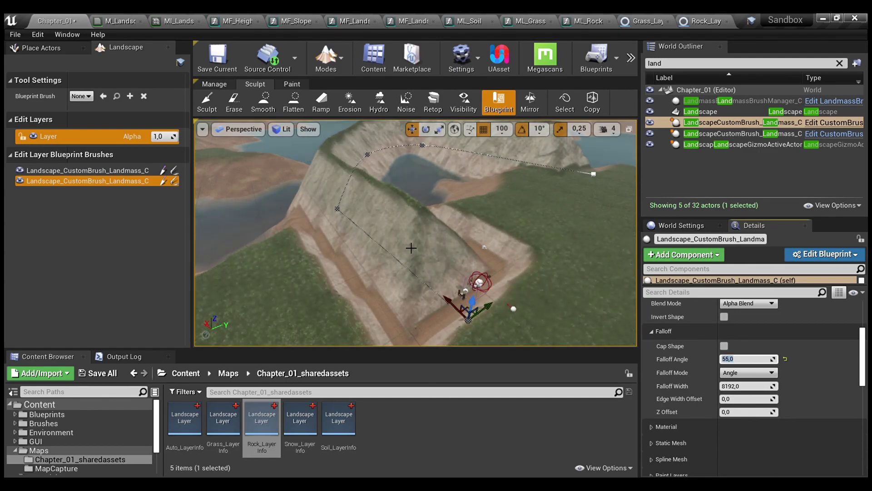
# Inspect the ridge's rocky slopes in the World Normal buffer view and in the Lit view
pyautogui.moveTo(412, 256)
pyautogui.mouseDown(button='right')
pyautogui.moveTo(400, 236)
pyautogui.moveTo(411, 255)
pyautogui.moveTo(395, 250)
pyautogui.moveTo(409, 248)
pyautogui.mouseUp(button='right')
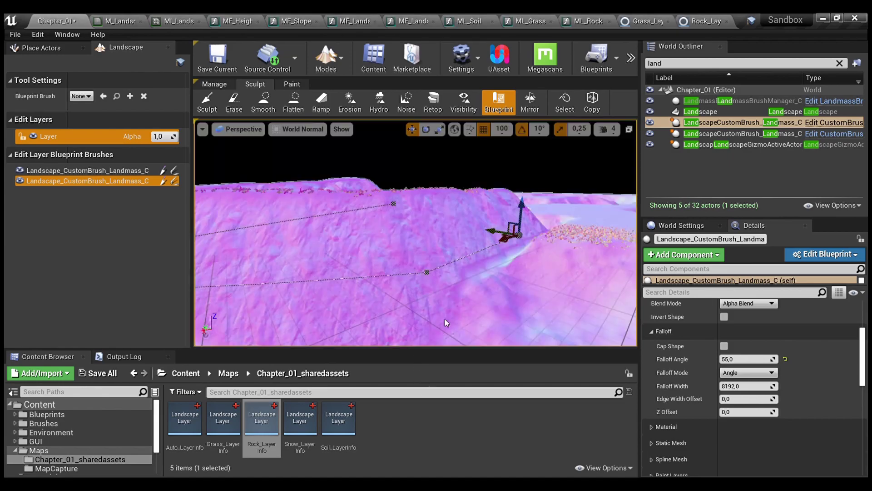
pyautogui.moveTo(445, 319)
pyautogui.mouseDown(button='right')
pyautogui.moveTo(477, 321)
pyautogui.moveTo(214, 325)
pyautogui.moveTo(141, 339)
pyautogui.moveTo(132, 325)
pyautogui.moveTo(138, 343)
pyautogui.moveTo(204, 336)
pyautogui.moveTo(468, 264)
pyautogui.mouseUp(button='right')
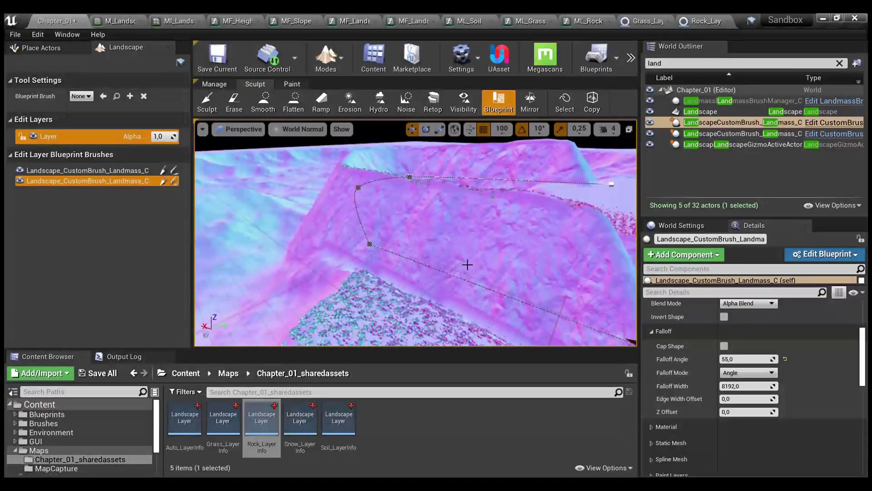
pyautogui.hotkey('alt', '4')
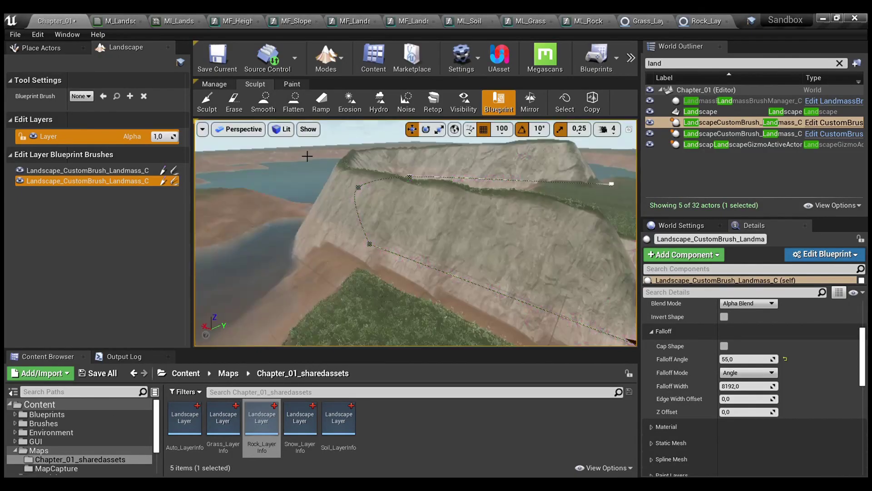
pyautogui.moveTo(537, 229); pyautogui.dragTo(534, 230, button='right')
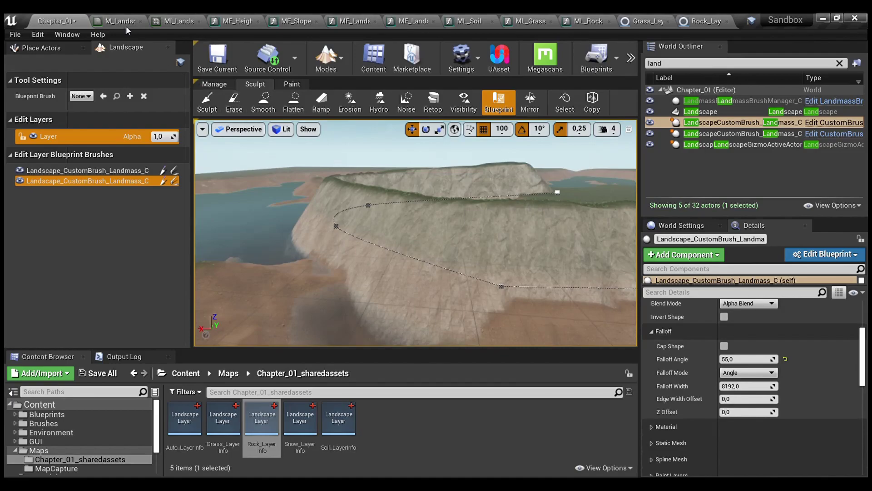
# Open the landscape material instance and examine its rock, slope blend, snow and soil parameters
pyautogui.click(179, 21)
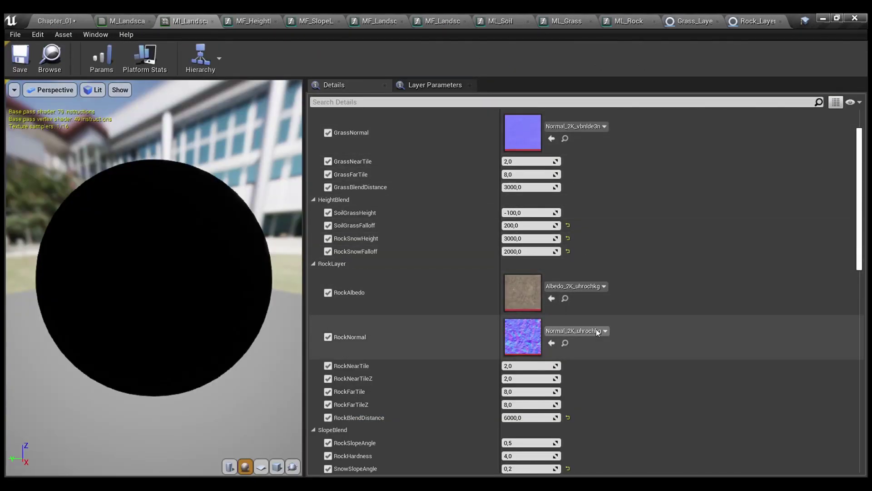
pyautogui.scroll(-10, 504, 304)
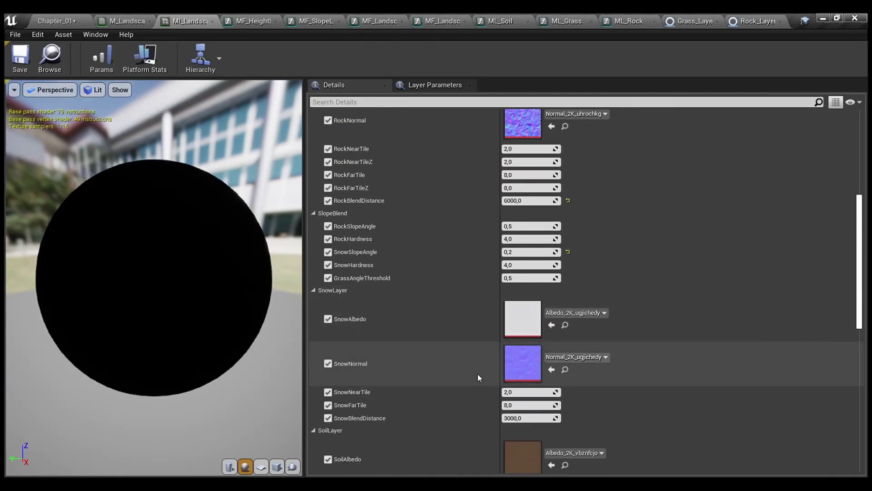
pyautogui.scroll(-3, 477, 376)
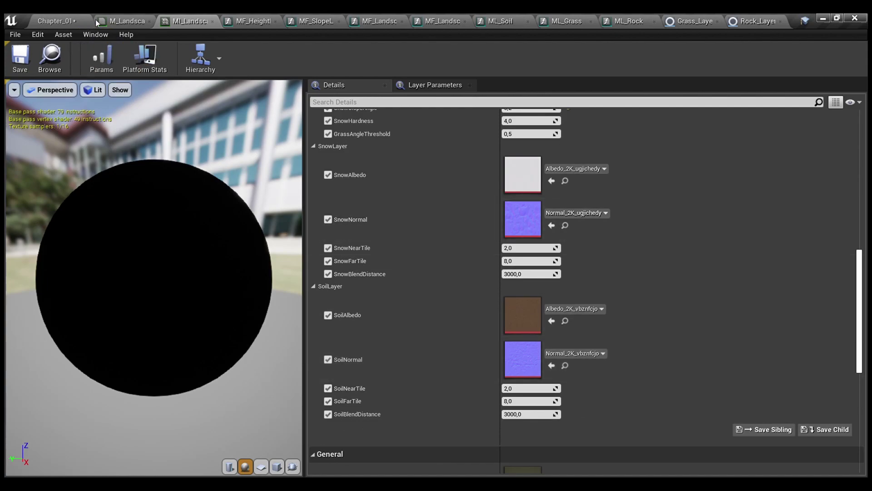
# Return to the Chapter_01 level and inspect the ridge's rock and grass blending up close and from a distance
pyautogui.click(124, 18)
pyautogui.click(71, 16)
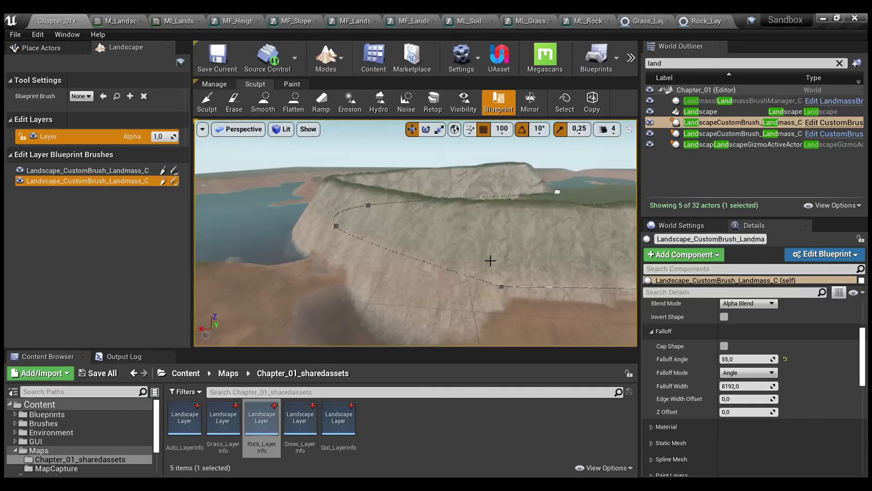
pyautogui.moveTo(415, 232)
pyautogui.mouseDown(button='right')
pyautogui.moveTo(425, 272)
pyautogui.moveTo(415, 214)
pyautogui.moveTo(415, 243)
pyautogui.moveTo(427, 233)
pyautogui.mouseUp(button='right')
pyautogui.press('s')
pyautogui.press('w')
pyautogui.press('s')
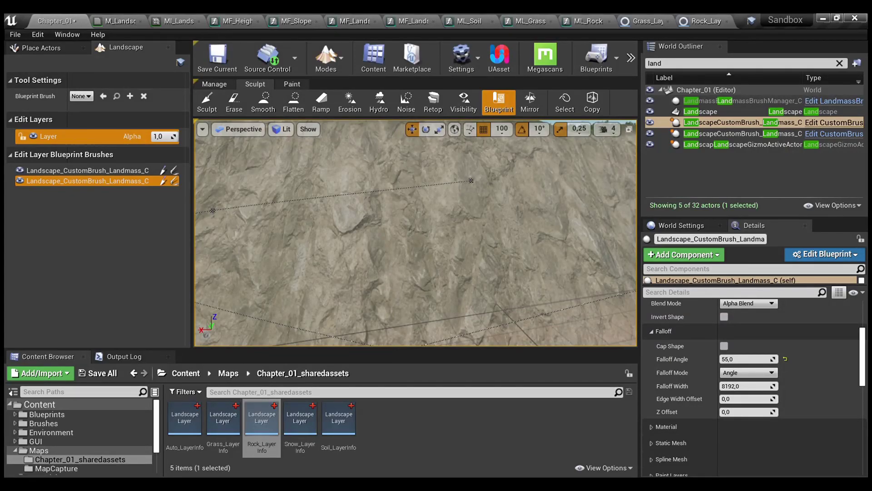
pyautogui.press('s')
pyautogui.moveTo(416, 232); pyautogui.dragTo(415, 211, button='right')
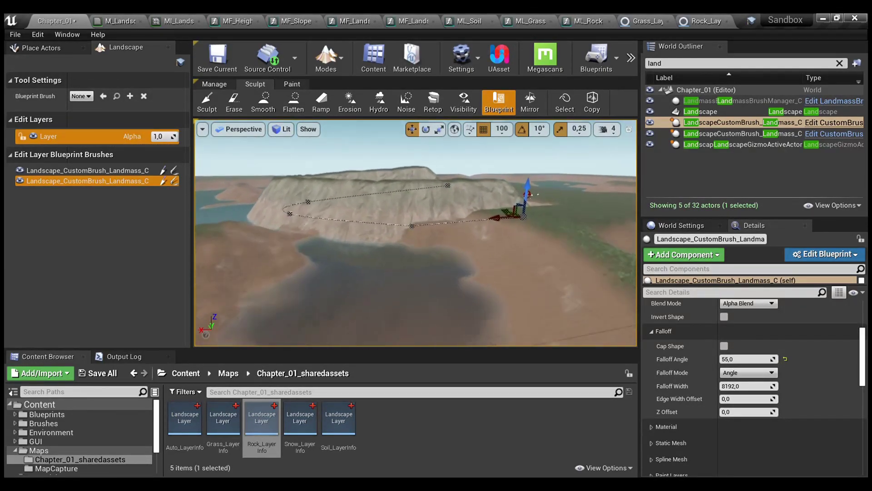
pyautogui.press('w')
pyautogui.moveTo(415, 233); pyautogui.dragTo(291, 243, button='right')
pyautogui.press('s')
pyautogui.press('s')
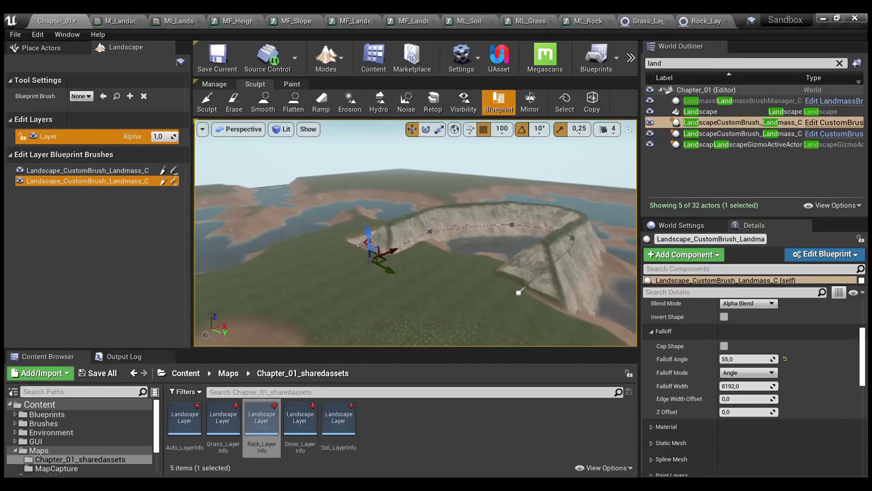
pyautogui.press('w')
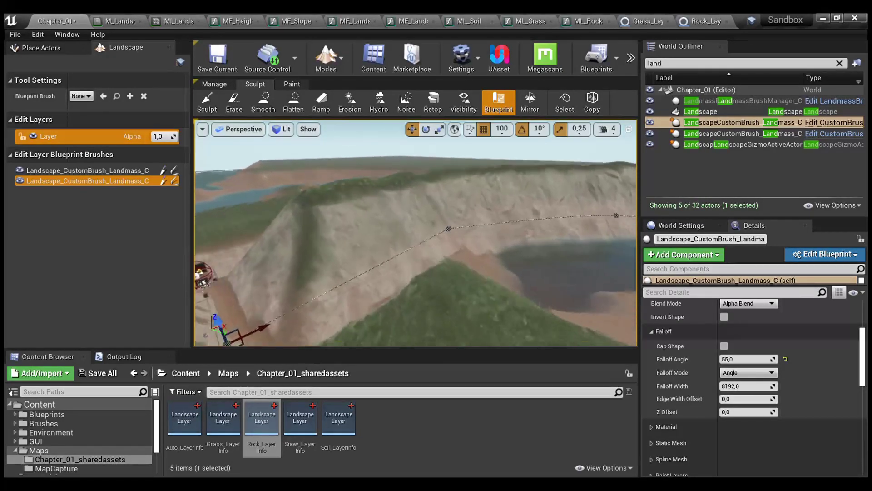
pyautogui.press('s')
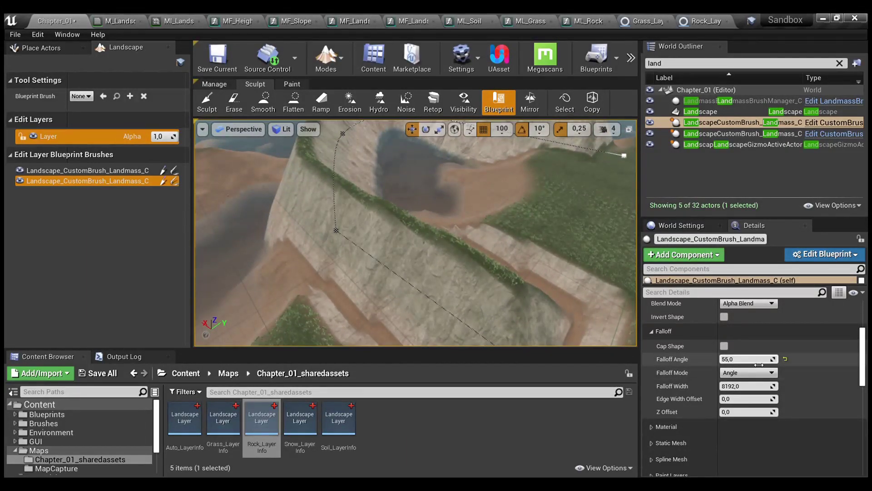
# Enable Cap Shape on the spline brush and raise the brush to form a flat-topped plateau
pyautogui.click(725, 346)
pyautogui.scroll(-5, 449, 222)
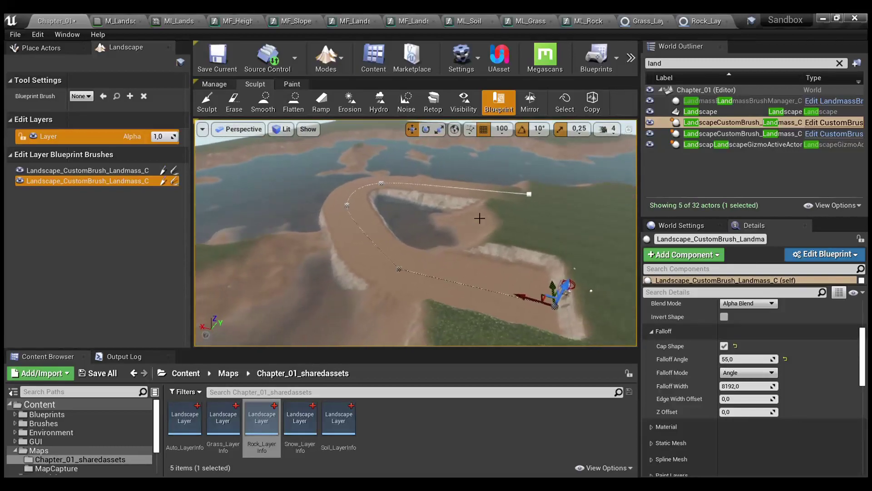
pyautogui.moveTo(568, 287); pyautogui.dragTo(576, 240)
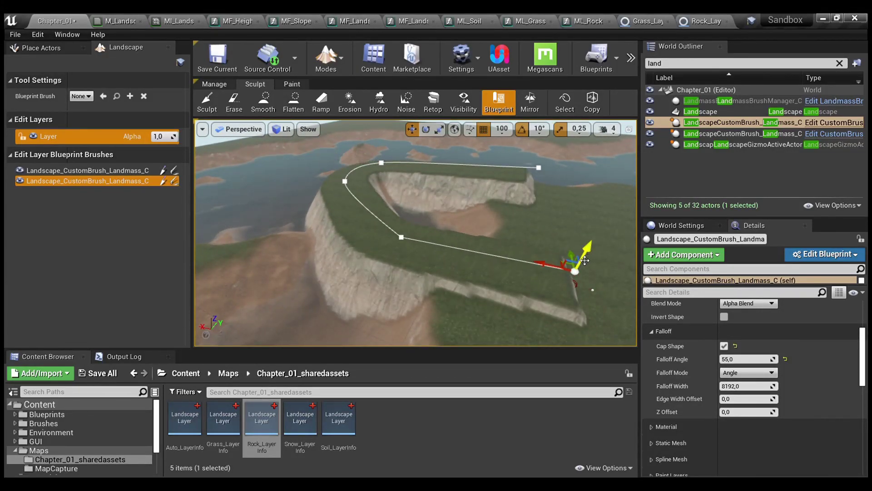
# Try the Min blend mode on the spline brush, lowering and raising the brush to carve into the terrain
pyautogui.scroll(2, 754, 386)
pyautogui.scroll(1, 753, 387)
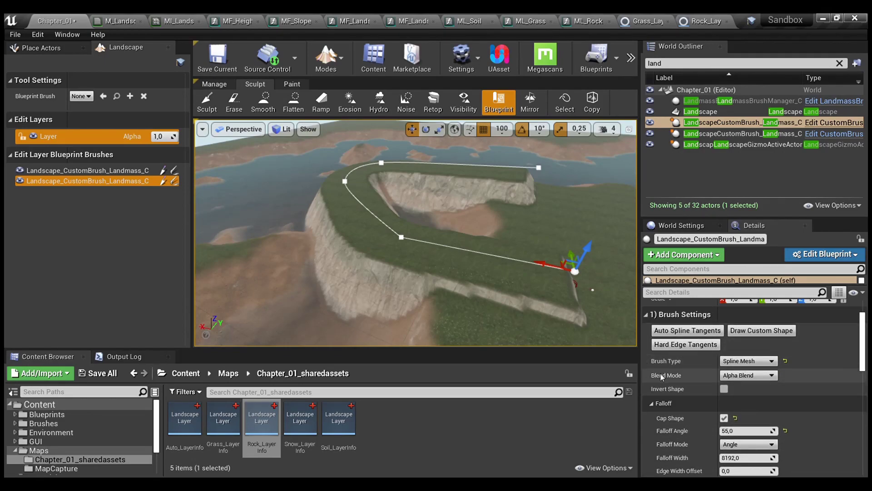
pyautogui.moveTo(549, 268)
pyautogui.mouseDown()
pyautogui.moveTo(340, 216)
pyautogui.moveTo(363, 234)
pyautogui.moveTo(376, 271)
pyautogui.moveTo(364, 193)
pyautogui.moveTo(387, 263)
pyautogui.moveTo(383, 217)
pyautogui.mouseUp()
pyautogui.click(757, 395)
pyautogui.moveTo(346, 226); pyautogui.dragTo(632, 303)
pyautogui.moveTo(590, 273); pyautogui.dragTo(629, 291, button='right')
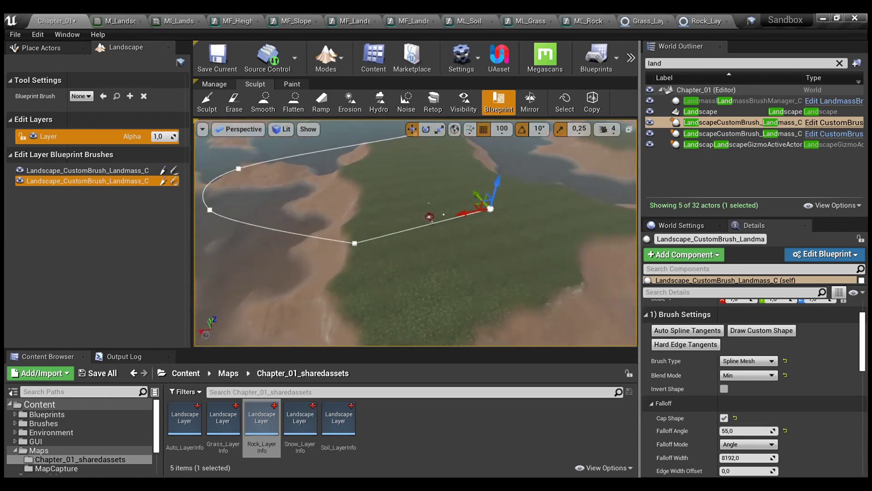
pyautogui.moveTo(496, 182); pyautogui.dragTo(516, 267)
pyautogui.moveTo(516, 268); pyautogui.dragTo(539, 254, button='right')
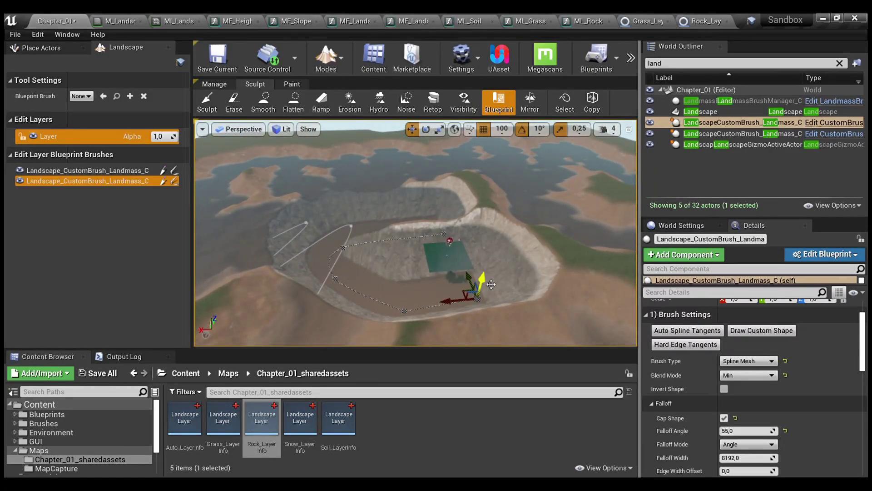
pyautogui.moveTo(489, 284)
pyautogui.mouseDown()
pyautogui.moveTo(492, 235)
pyautogui.moveTo(497, 255)
pyautogui.mouseUp()
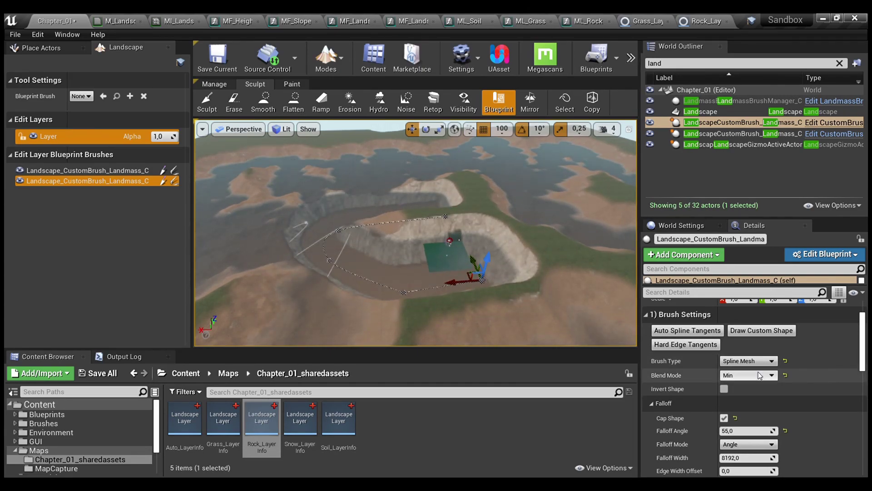
# Try the Max blend mode on the spline brush and raise it above the terrain
pyautogui.click(750, 376)
pyautogui.click(736, 394)
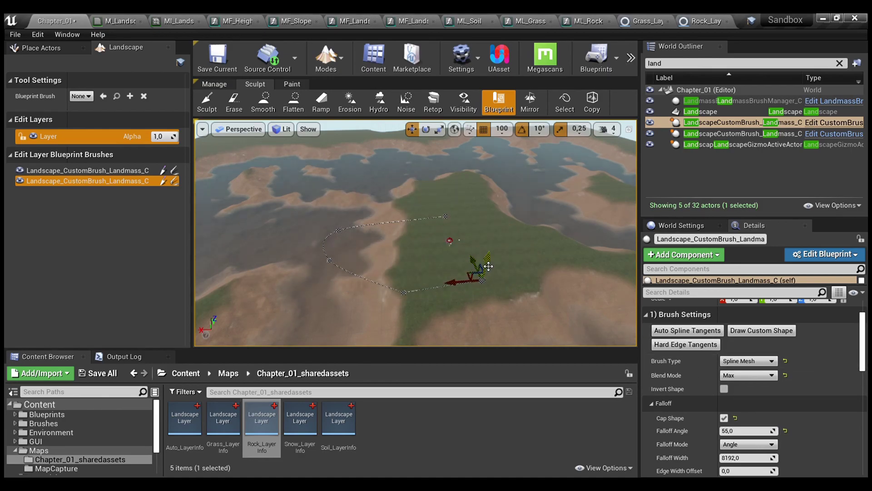
pyautogui.moveTo(487, 258)
pyautogui.mouseDown()
pyautogui.moveTo(493, 185)
pyautogui.moveTo(489, 207)
pyautogui.moveTo(490, 199)
pyautogui.mouseUp()
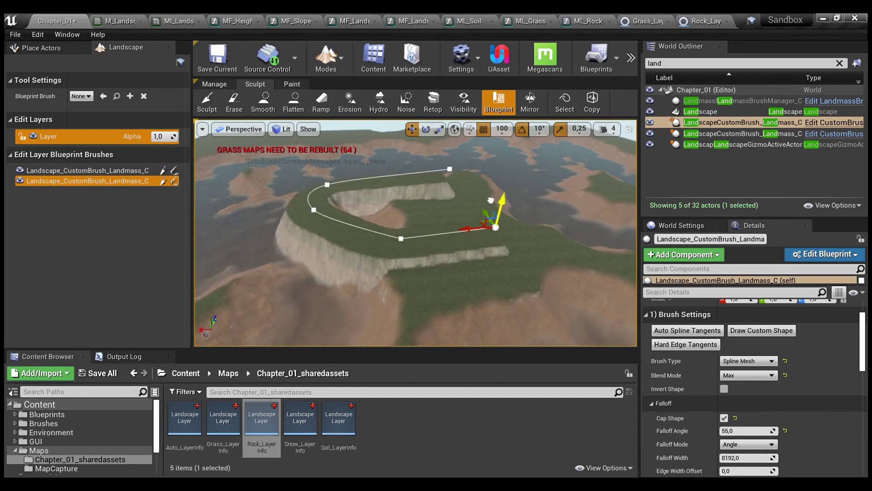
# Set the spline brush's blend mode to Additive and shift the brush slightly along its X axis and in height
pyautogui.click(751, 379)
pyautogui.click(739, 406)
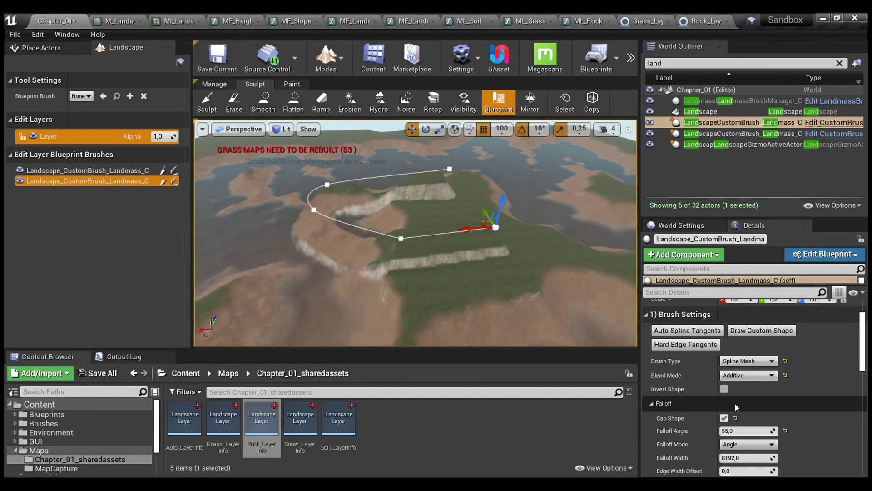
pyautogui.moveTo(471, 228); pyautogui.dragTo(431, 226)
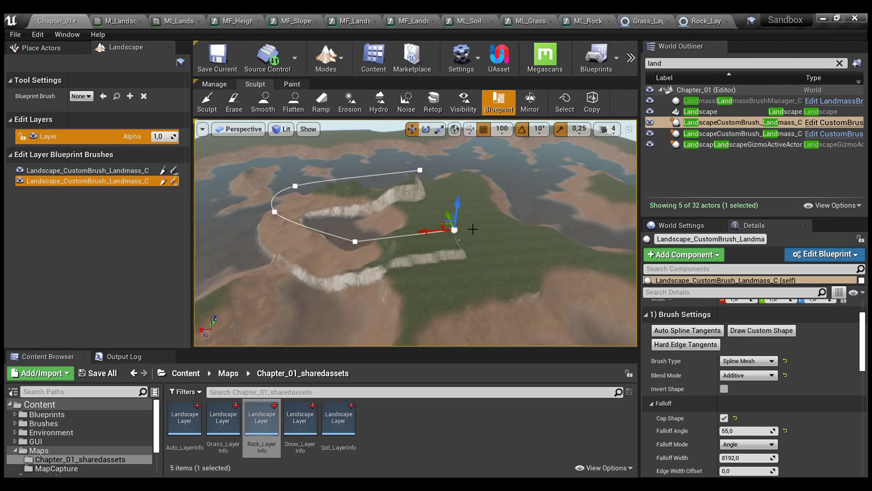
pyautogui.moveTo(456, 210); pyautogui.dragTo(451, 210)
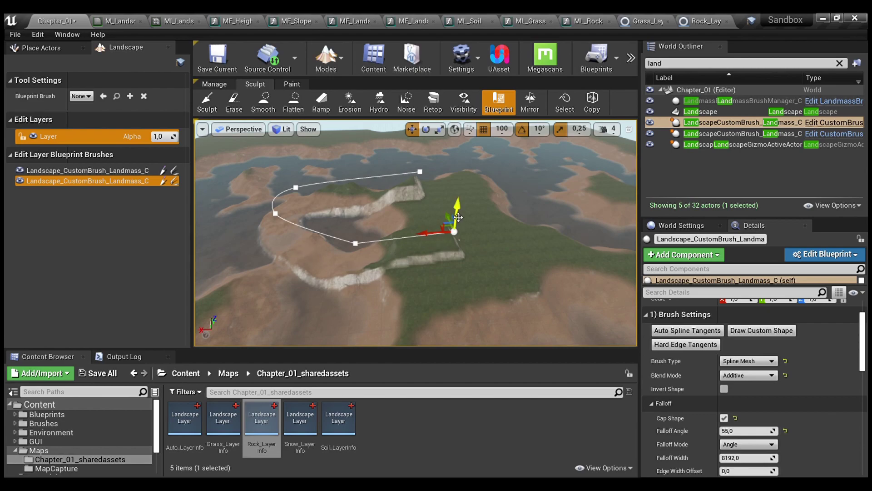
pyautogui.moveTo(461, 210)
pyautogui.mouseDown()
pyautogui.moveTo(461, 200)
pyautogui.moveTo(461, 207)
pyautogui.mouseUp()
# Duplicate the capped spline brush and move the copy beside the original so the two shapes partly overlap
pyautogui.press('w')
pyautogui.moveTo(483, 254); pyautogui.dragTo(482, 253, button='right')
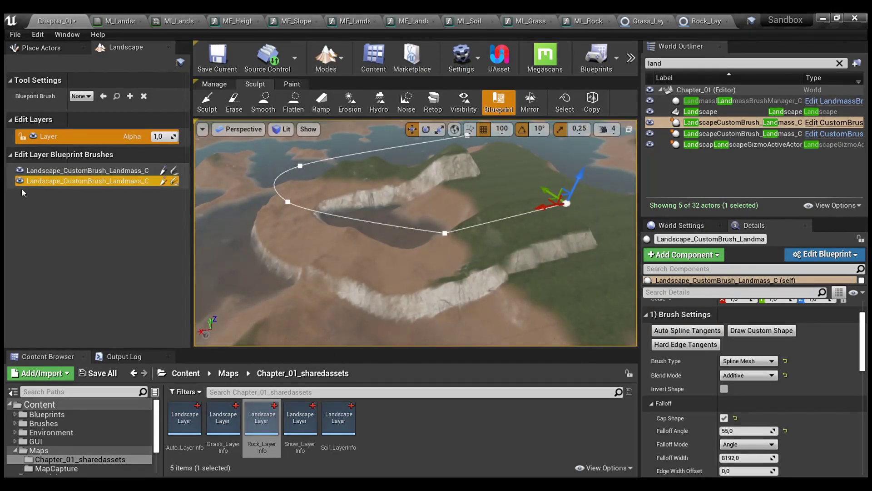
pyautogui.click(67, 172)
pyautogui.click(68, 180)
pyautogui.hotkey('ctrl', 'w')
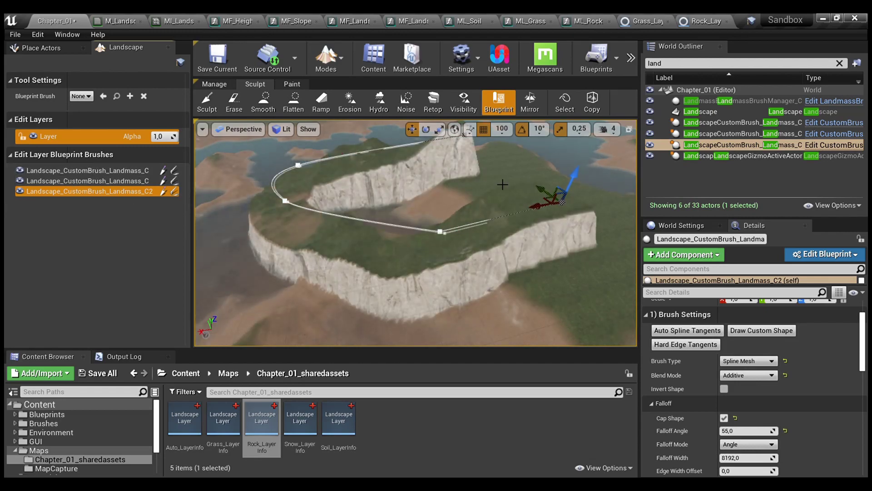
pyautogui.moveTo(541, 189); pyautogui.dragTo(604, 235)
pyautogui.moveTo(513, 257); pyautogui.dragTo(491, 271, button='right')
pyautogui.moveTo(513, 258)
pyautogui.mouseDown()
pyautogui.moveTo(348, 240)
pyautogui.moveTo(376, 246)
pyautogui.mouseUp()
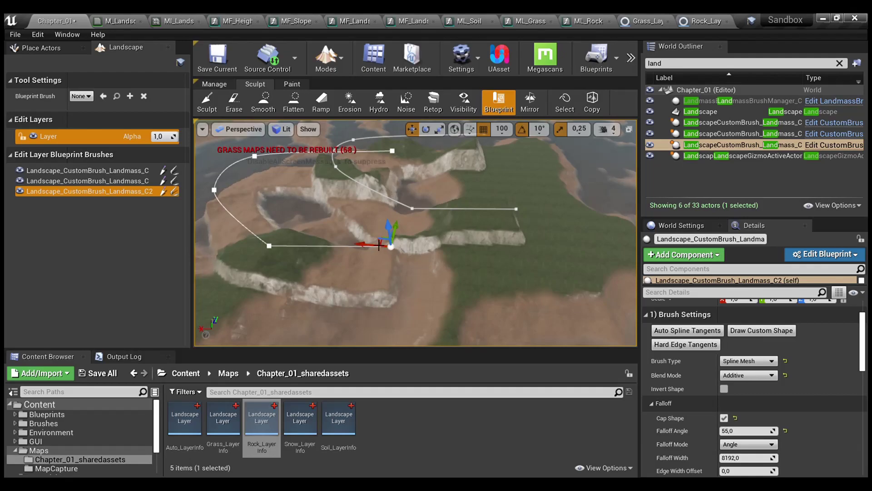
# Set the duplicated brush's blend mode to Alpha Blend and turn off its Cap Shape option
pyautogui.click(749, 375)
pyautogui.click(745, 385)
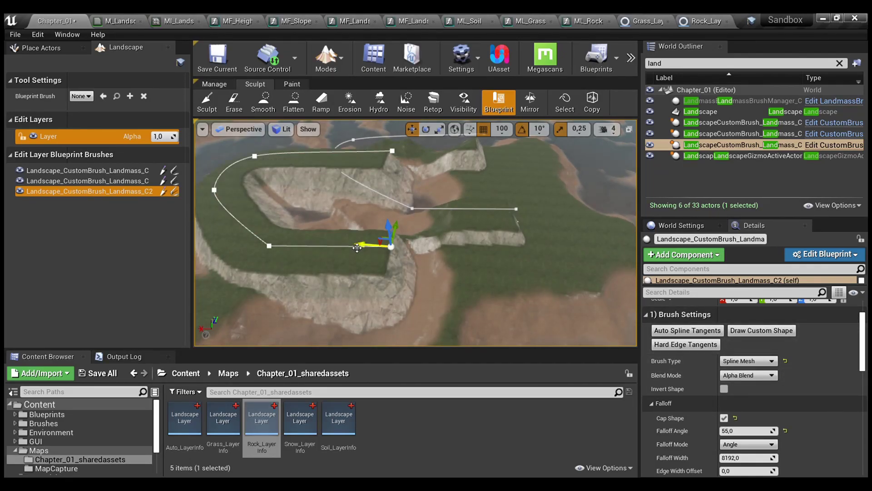
pyautogui.click(724, 418)
pyautogui.moveTo(504, 282); pyautogui.dragTo(354, 268, button='right')
pyautogui.moveTo(417, 199)
pyautogui.mouseDown()
pyautogui.moveTo(434, 251)
pyautogui.moveTo(318, 290)
pyautogui.moveTo(409, 282)
pyautogui.moveTo(496, 244)
pyautogui.moveTo(475, 253)
pyautogui.mouseUp()
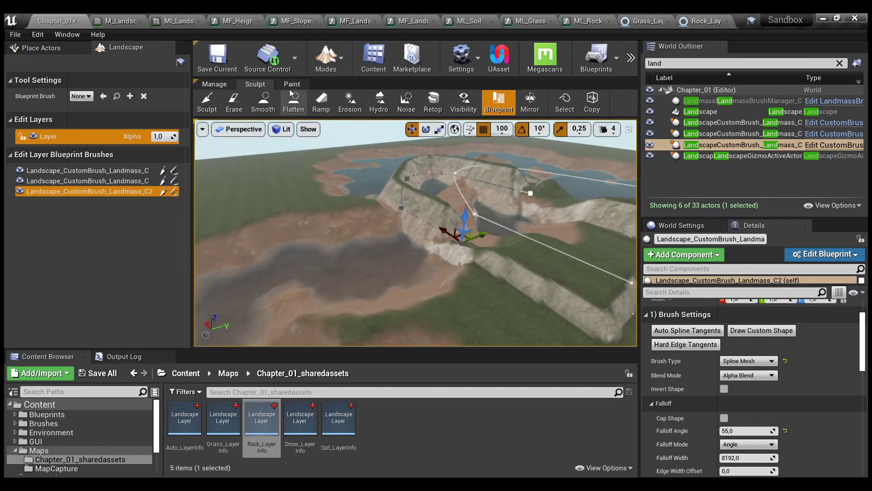
# Look at the landscape Sculpt and Paint modes, and select the original Additive landmass brush in the edit layer
pyautogui.click(209, 102)
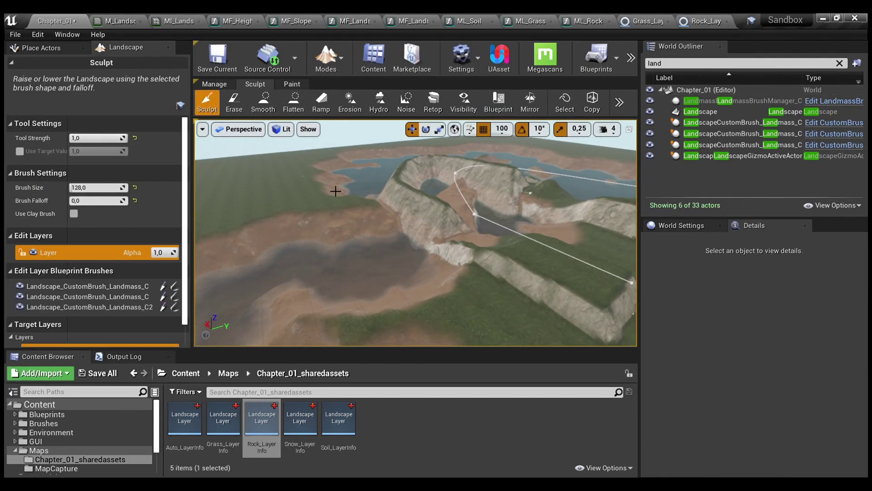
pyautogui.click(292, 84)
pyautogui.moveTo(464, 237); pyautogui.dragTo(302, 181, button='right')
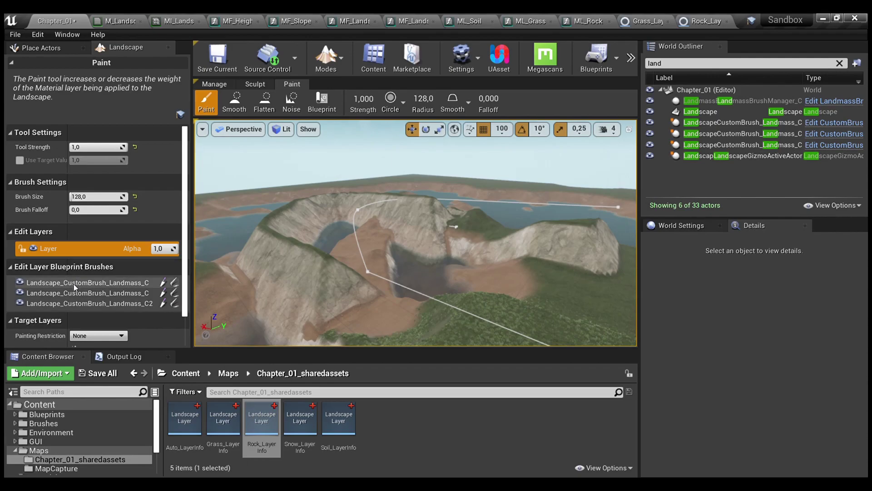
pyautogui.click(255, 84)
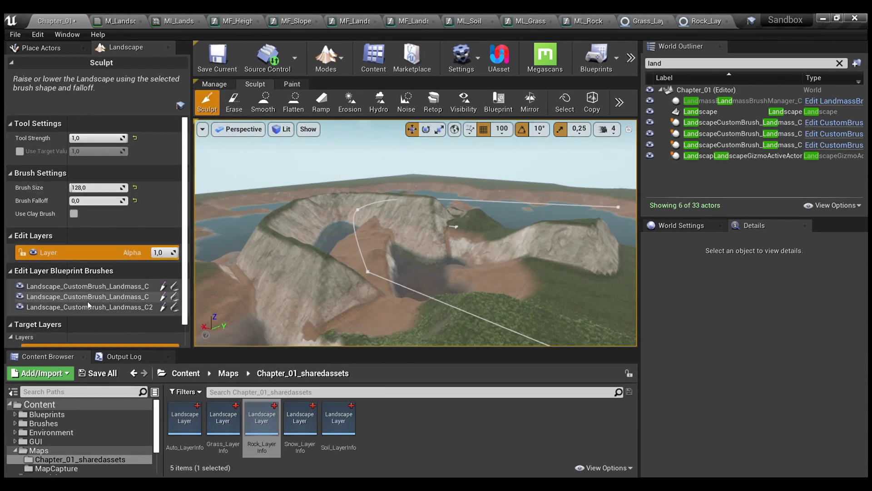
pyautogui.scroll(-2, 99, 281)
pyautogui.click(102, 269)
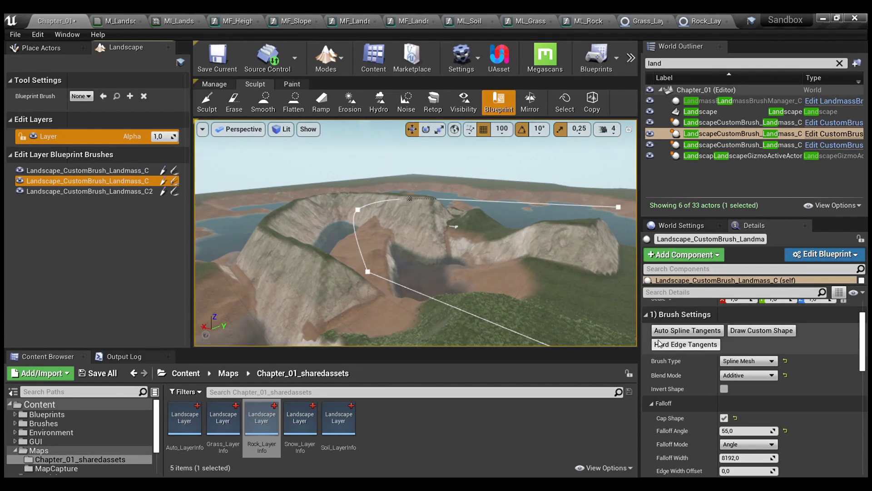
# Examine the selected brush's falloff, spline mesh, static mesh, blurring and curl noise settings
pyautogui.moveTo(456, 258)
pyautogui.mouseDown(button='right')
pyautogui.moveTo(430, 247)
pyautogui.moveTo(386, 251)
pyautogui.mouseUp(button='right')
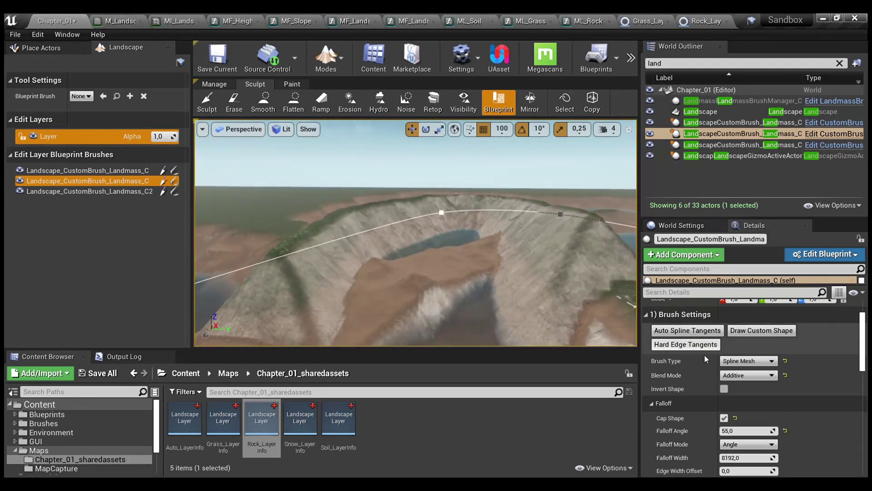
pyautogui.scroll(-2, 740, 406)
pyautogui.scroll(-2, 740, 406)
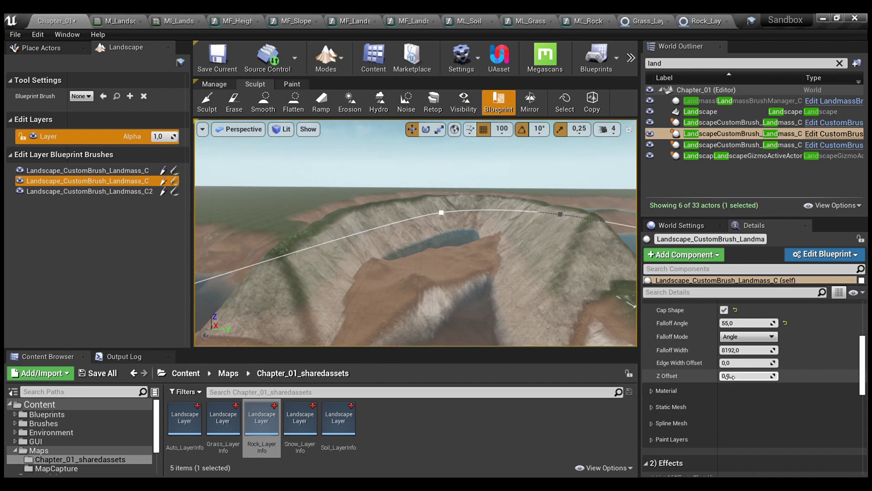
pyautogui.scroll(-3, 726, 375)
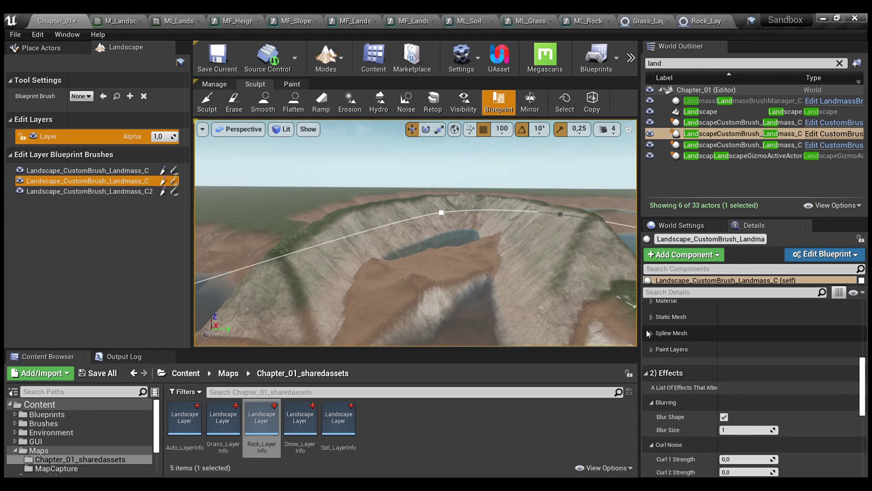
pyautogui.click(651, 333)
pyautogui.click(651, 333)
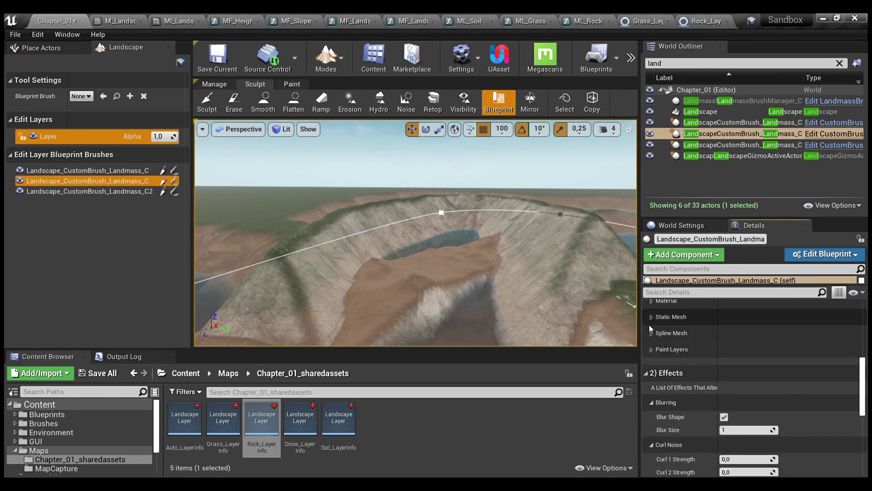
pyautogui.click(651, 317)
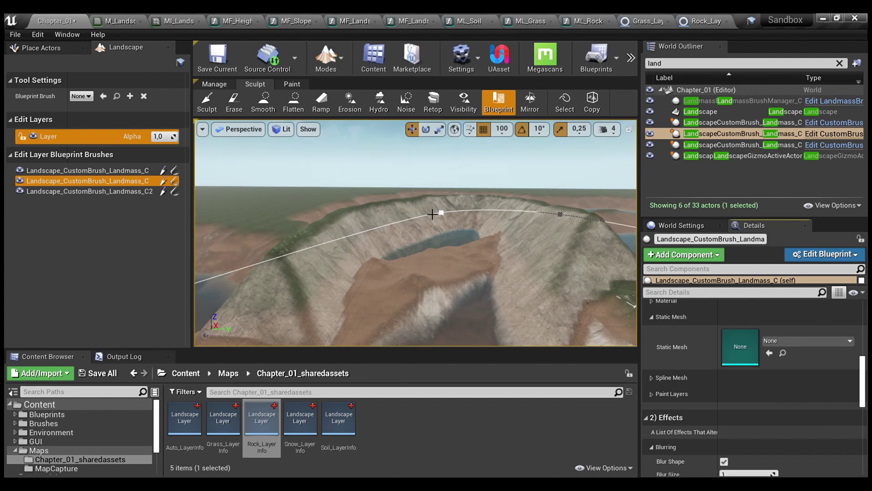
pyautogui.scroll(-2, 704, 398)
pyautogui.scroll(-5, 703, 398)
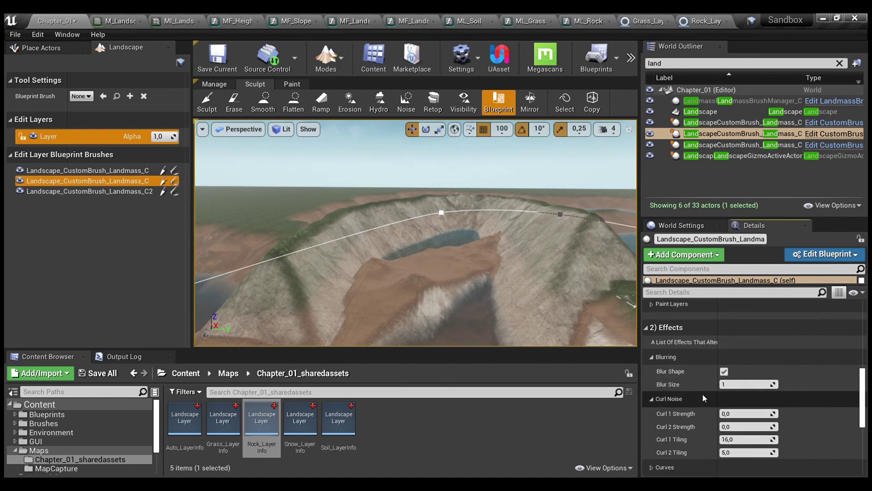
# Set the selected landmass brush's Curl 1 Strength to 0.5
pyautogui.moveTo(539, 316); pyautogui.dragTo(539, 329, button='right')
pyautogui.press('s')
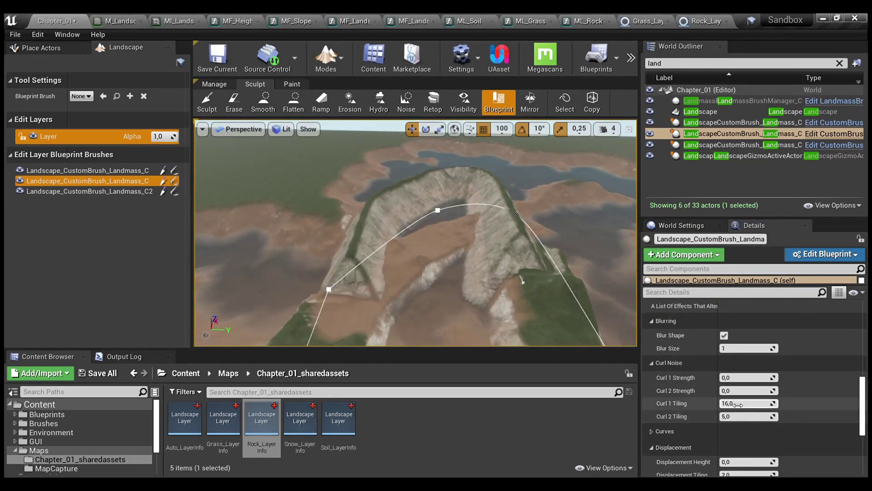
pyautogui.click(740, 403)
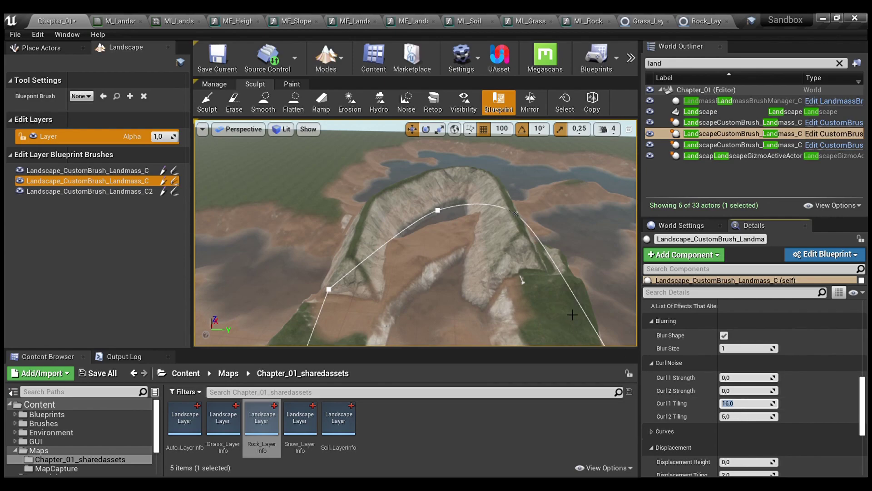
pyautogui.click(738, 378)
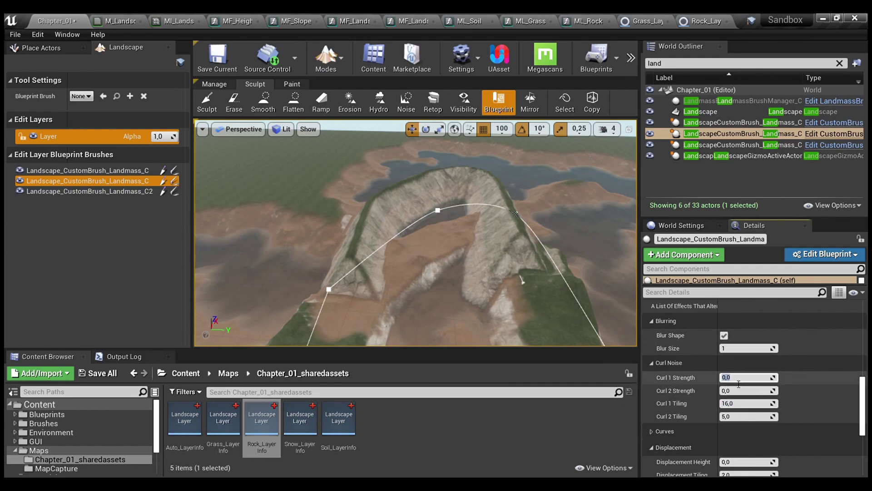
pyautogui.write('.5')
pyautogui.press('Return')
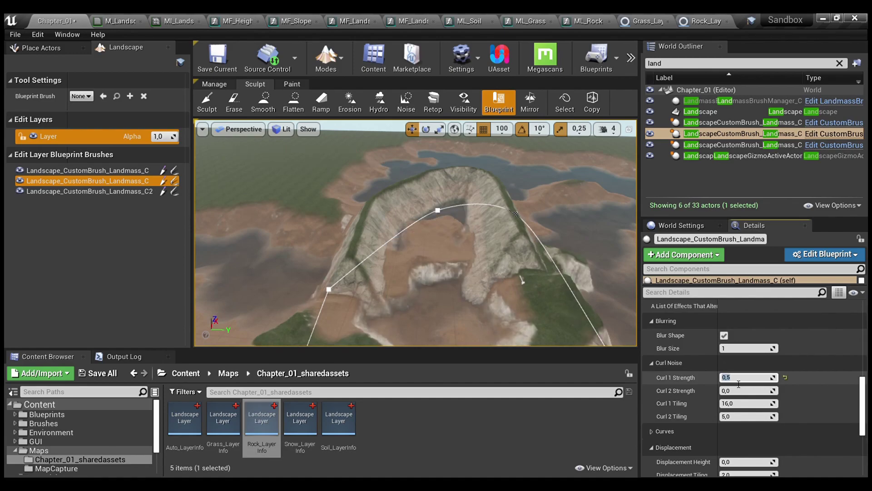
# Move the landmass brush across the landscape onto the open grassy area beside the brown terrain
pyautogui.moveTo(472, 237); pyautogui.dragTo(479, 273, button='right')
pyautogui.moveTo(459, 259); pyautogui.dragTo(360, 156)
pyautogui.moveTo(485, 291); pyautogui.dragTo(482, 257, button='right')
pyautogui.moveTo(497, 296); pyautogui.dragTo(225, 301)
pyautogui.moveTo(226, 301)
pyautogui.mouseDown(button='right')
pyautogui.moveTo(314, 329)
pyautogui.moveTo(296, 339)
pyautogui.moveTo(312, 321)
pyautogui.mouseUp(button='right')
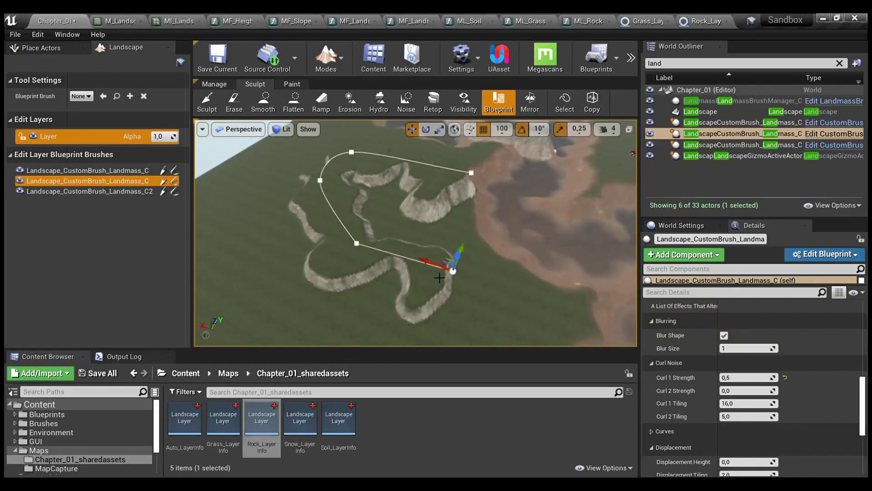
pyautogui.moveTo(470, 252); pyautogui.dragTo(448, 305)
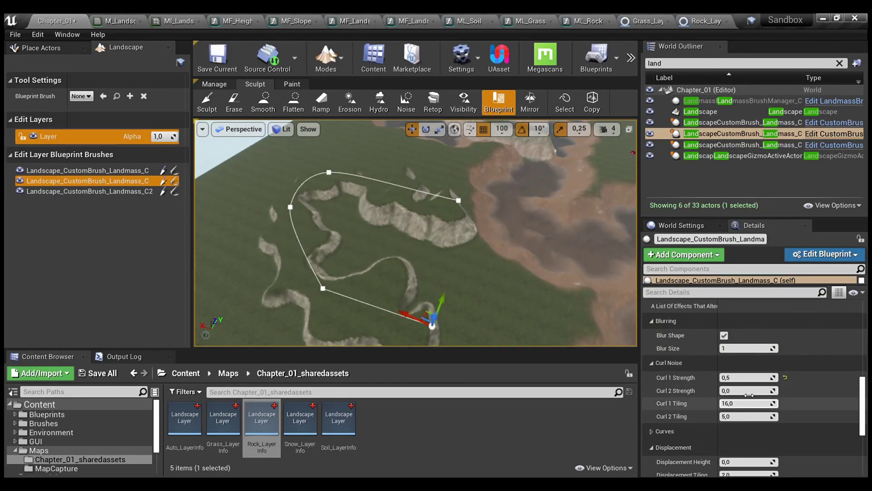
# Compare Curl 1 Strength values of 0, 0.1, 0.2 and 0.5 on the moved brush
pyautogui.click(749, 378)
pyautogui.write('0')
pyautogui.press('Return')
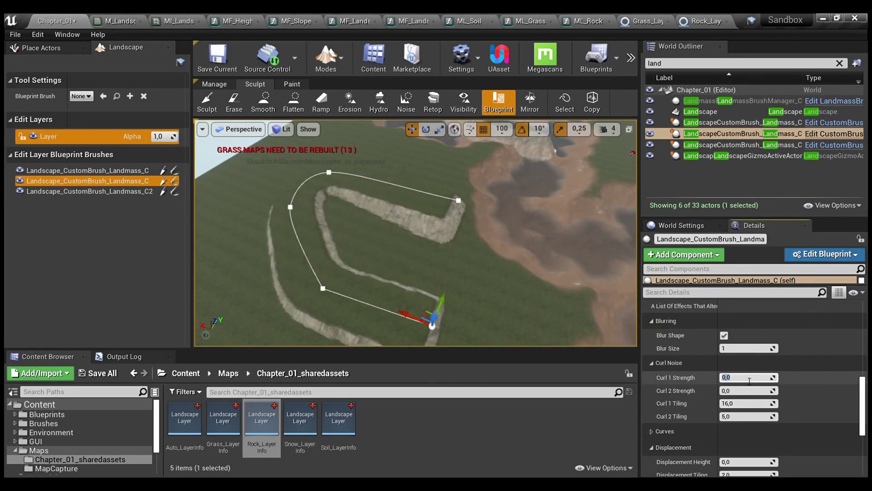
pyautogui.write('.1')
pyautogui.press('Return')
pyautogui.write('.2')
pyautogui.press('Return')
pyautogui.write('.5')
pyautogui.press('Return')
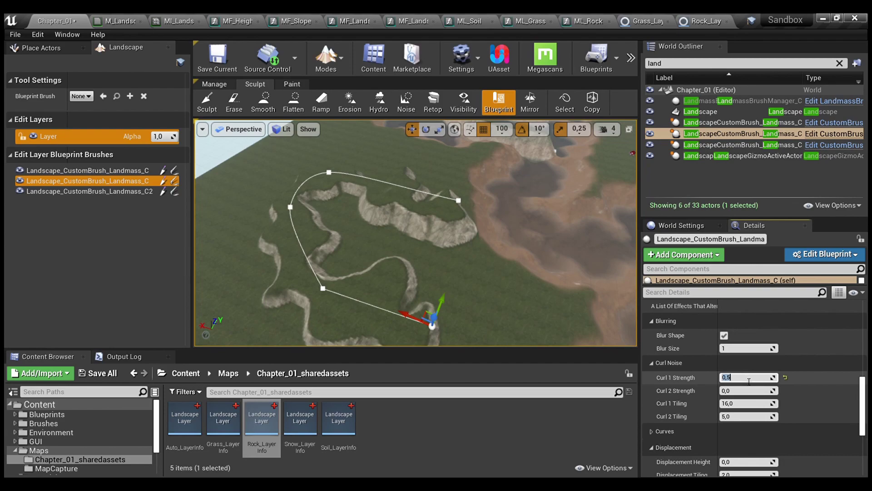
# Try Curl 1 Tiling values of 2, 5, 12 and 18 on the brush, and settle on 32
pyautogui.click(739, 404)
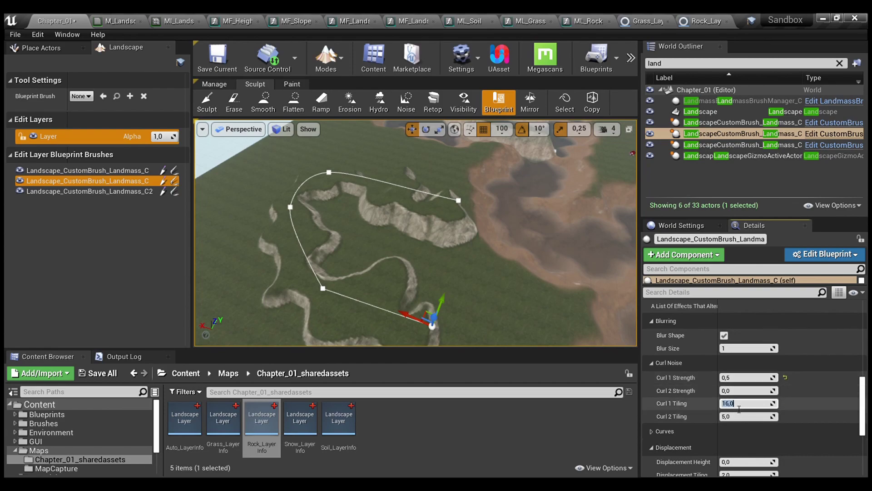
pyautogui.write('3')
pyautogui.press('Return')
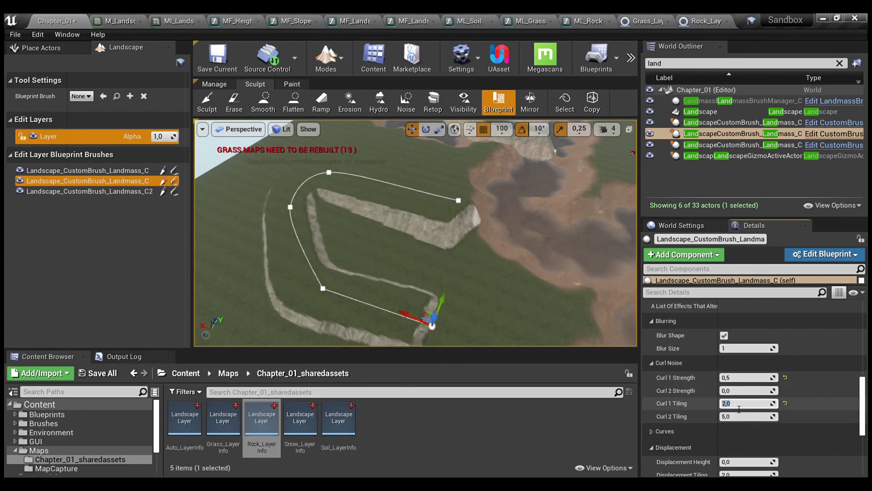
pyautogui.write('6')
pyautogui.press('Return')
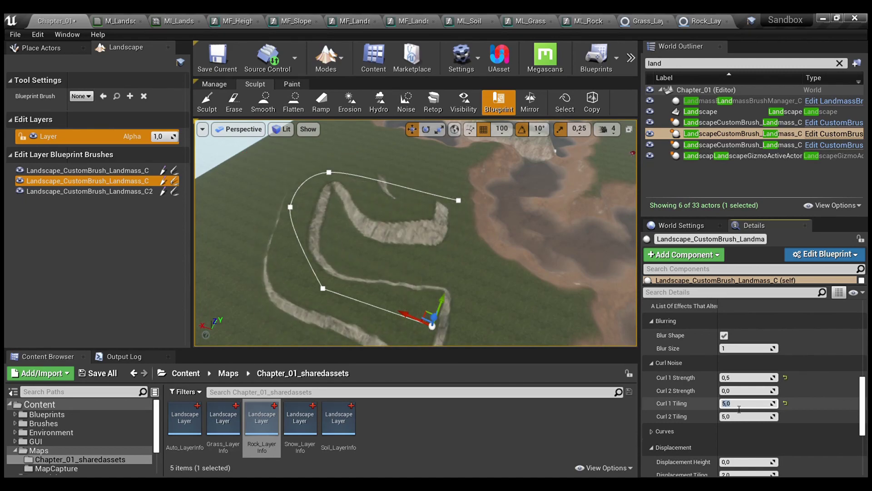
pyautogui.write('12')
pyautogui.press('Return')
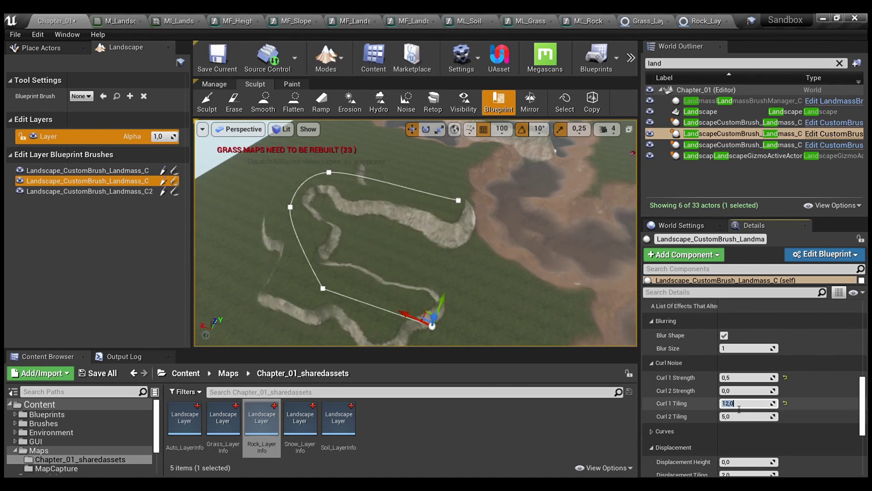
pyautogui.write('1')
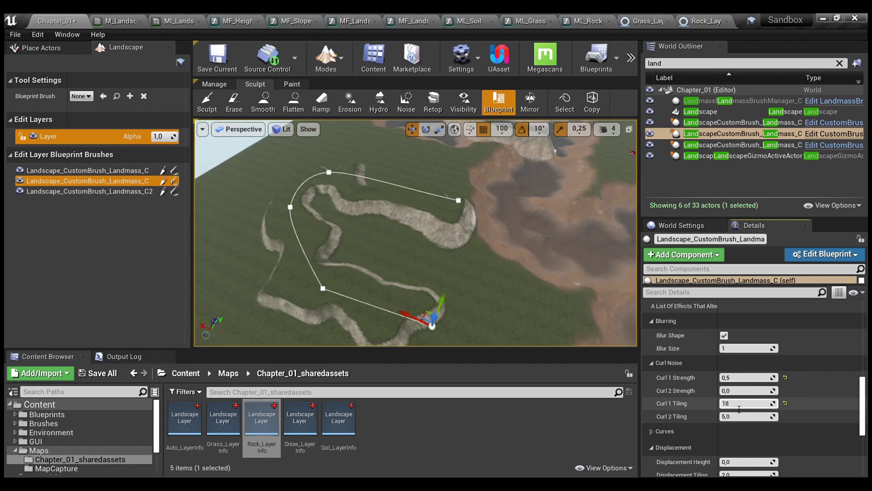
pyautogui.write('8')
pyautogui.press('Return')
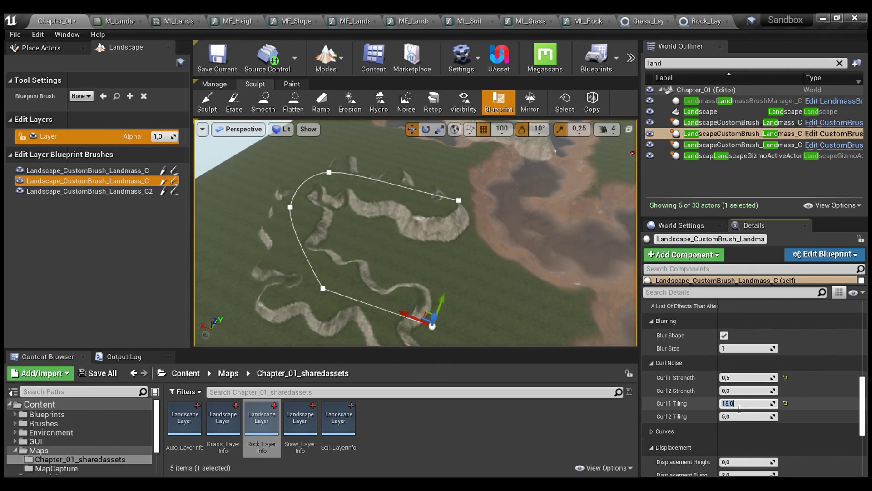
pyautogui.write('32')
pyautogui.press('Return')
# Lower Curl 1 Strength to 0.2 as a test and settle on 0.4
pyautogui.click(736, 378)
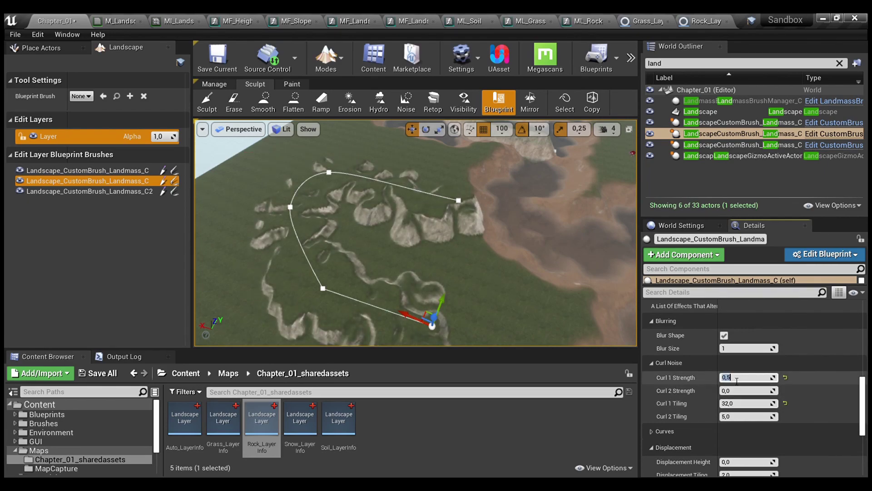
pyautogui.write('0,2')
pyautogui.press('Return')
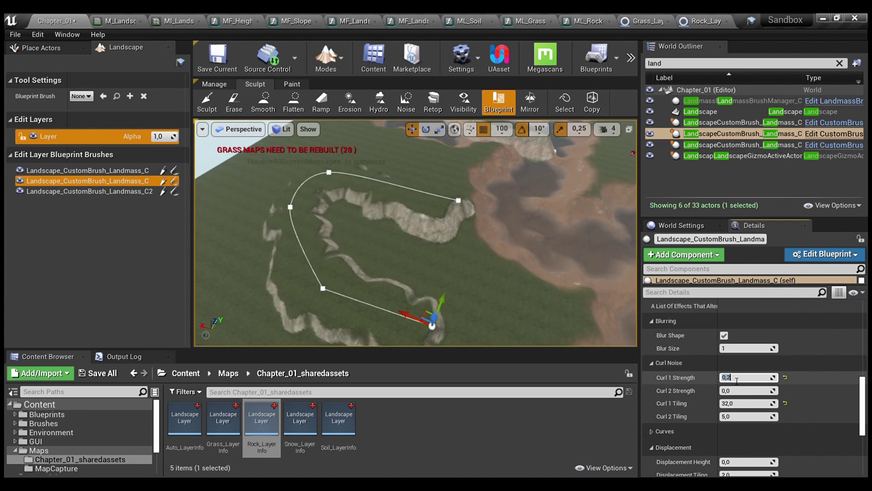
pyautogui.write('.4')
pyautogui.press('Return')
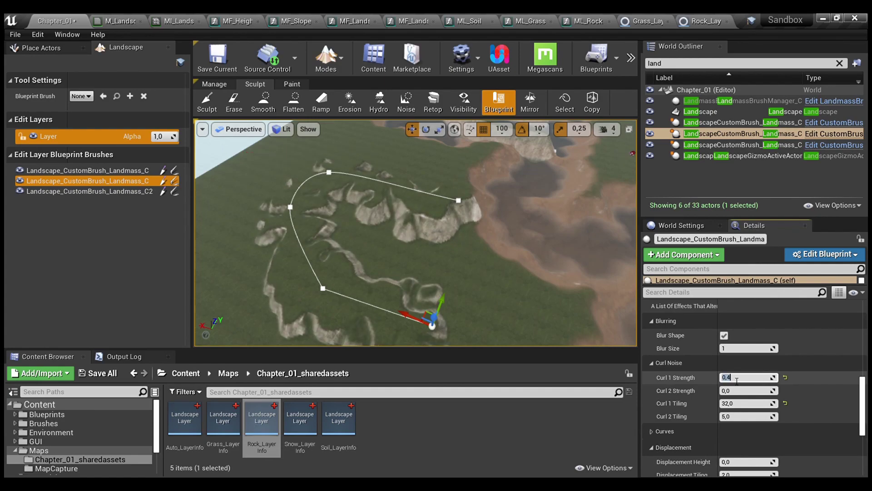
# Set the brush's Curl 2 Tiling to 16 and its Curl 2 Strength to 0.4
pyautogui.click(740, 416)
pyautogui.write('16')
pyautogui.press('Return')
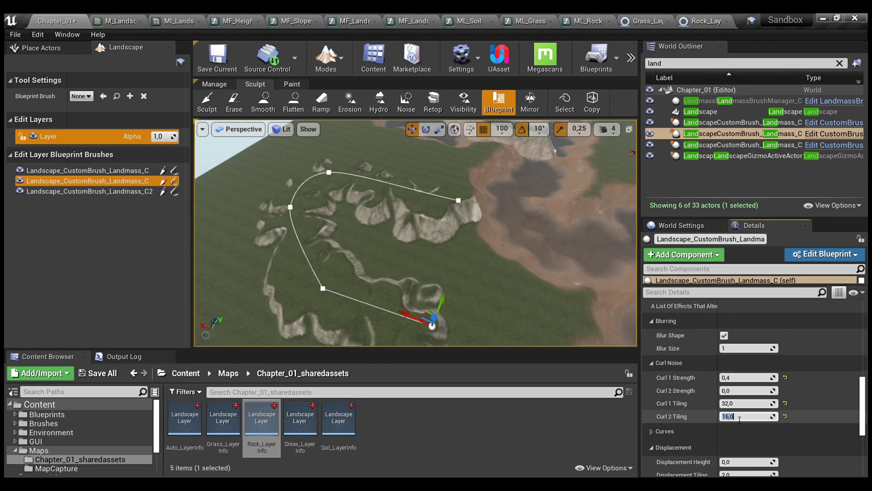
pyautogui.click(746, 393)
pyautogui.write('0,4')
pyautogui.press('Return')
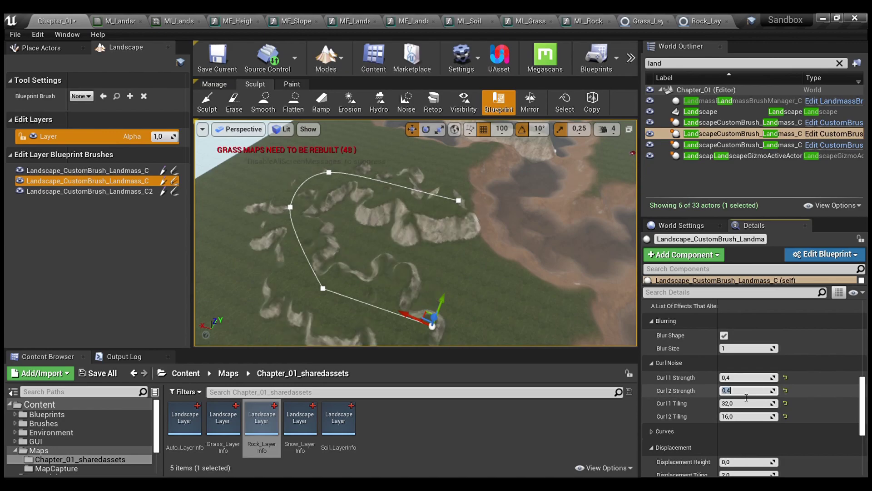
# Set the brush's Displacement Height to 256 while viewing its cliffs up close
pyautogui.moveTo(443, 306)
pyautogui.keyDown('alt'); pyautogui.mouseDown()
pyautogui.moveTo(400, 281)
pyautogui.moveTo(381, 254)
pyautogui.moveTo(444, 306)
pyautogui.mouseUp(); pyautogui.keyUp('alt')
pyautogui.moveTo(389, 274)
pyautogui.mouseDown()
pyautogui.moveTo(363, 271)
pyautogui.moveTo(364, 231)
pyautogui.moveTo(376, 217)
pyautogui.moveTo(369, 226)
pyautogui.mouseUp()
pyautogui.scroll(-3, 728, 378)
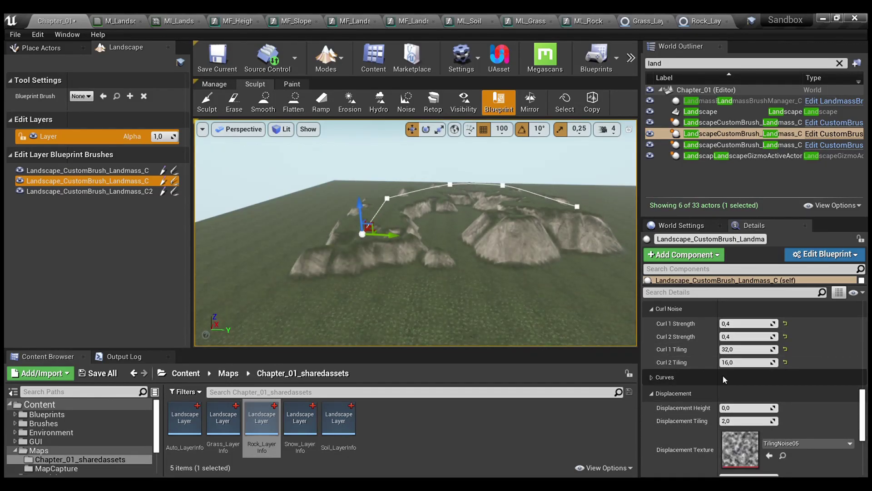
pyautogui.press('w')
pyautogui.moveTo(467, 246); pyautogui.dragTo(530, 247, button='right')
pyautogui.press('a')
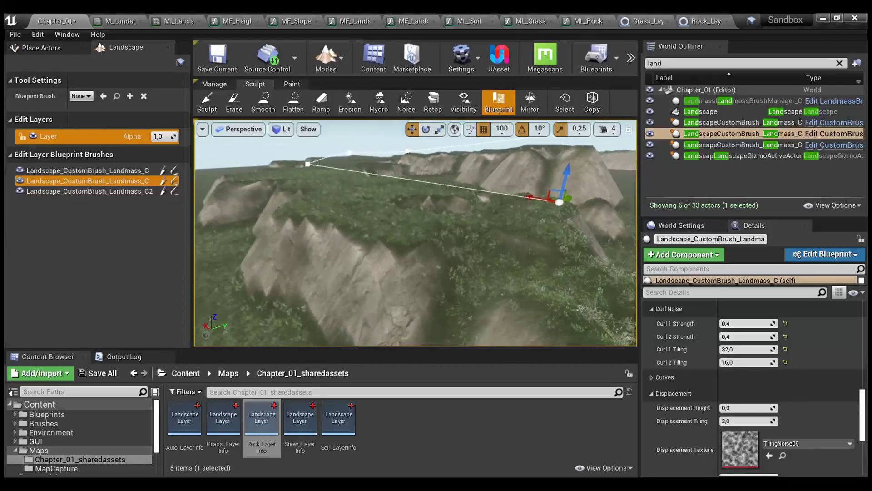
pyautogui.click(748, 408)
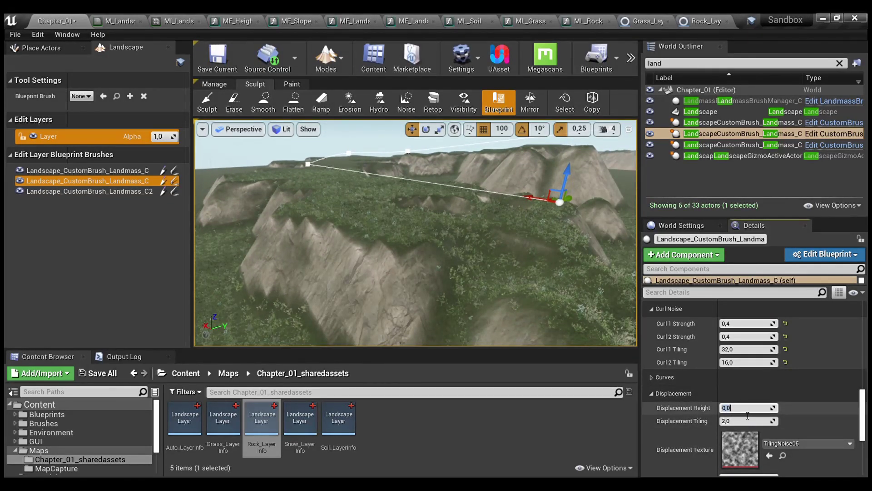
pyautogui.press('Return')
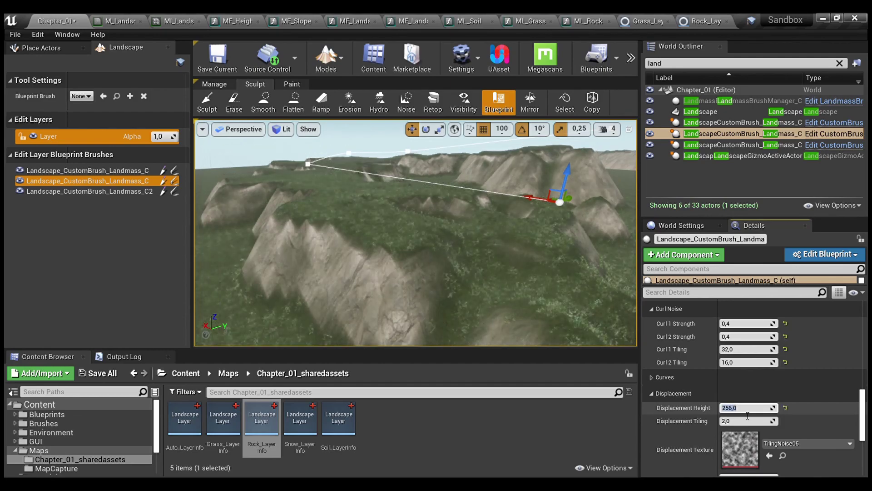
# Examine the displaced cliffs and the plateau surface from close up and from above
pyautogui.press('e')
pyautogui.moveTo(508, 255); pyautogui.dragTo(502, 291, button='right')
pyautogui.press('w')
pyautogui.moveTo(471, 179); pyautogui.dragTo(506, 152, button='right')
pyautogui.press('s')
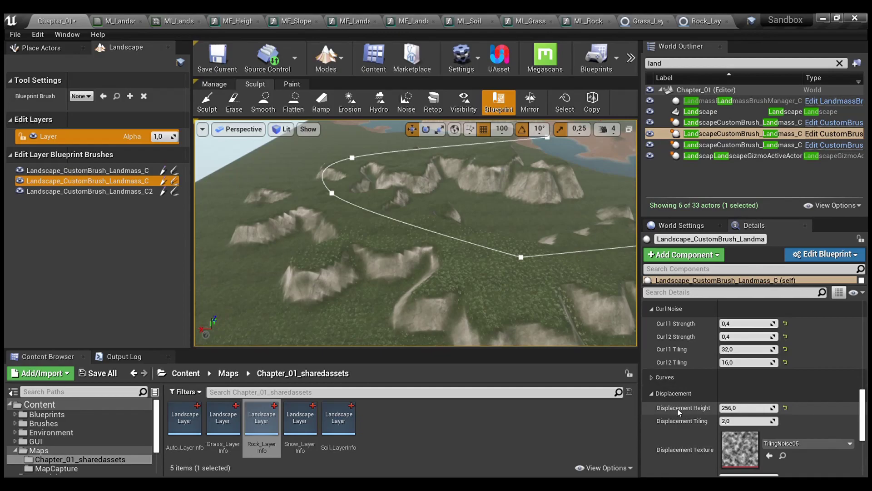
pyautogui.press('s')
pyautogui.moveTo(437, 278); pyautogui.dragTo(437, 284, button='right')
pyautogui.press('e')
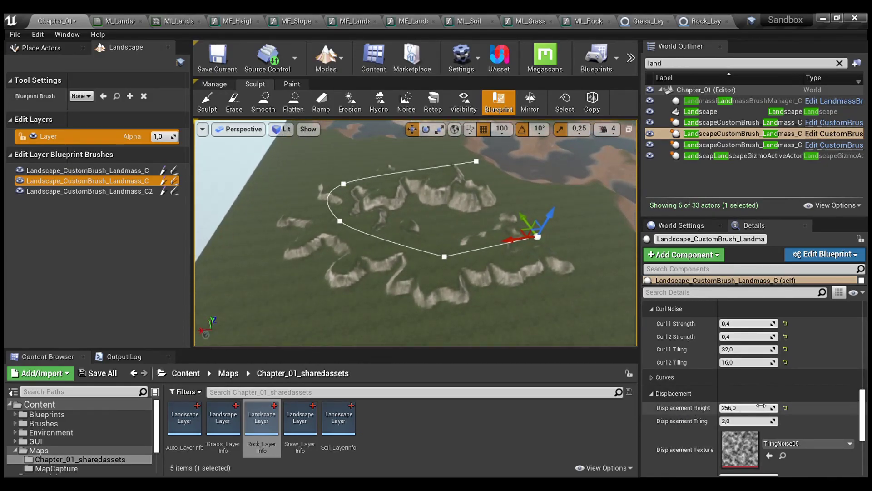
# Set the brush's Displacement Tiling to 5
pyautogui.scroll(-2, 787, 420)
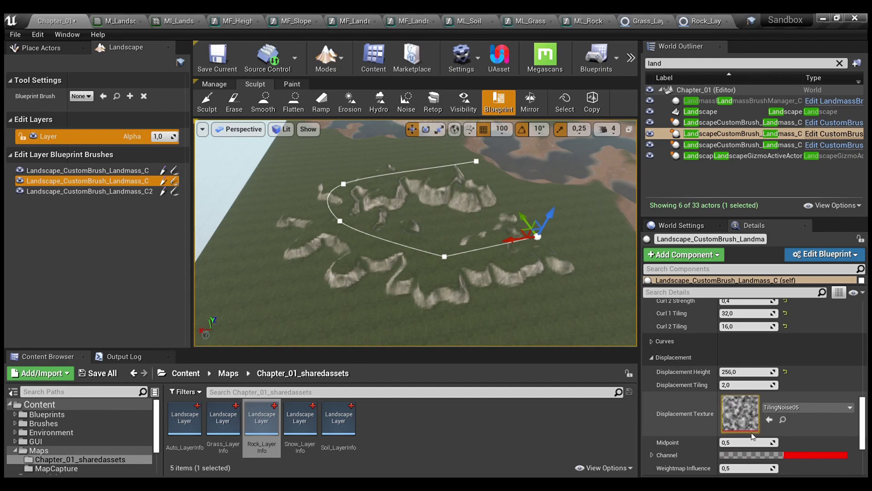
pyautogui.click(747, 387)
pyautogui.write('5')
pyautogui.press('Return')
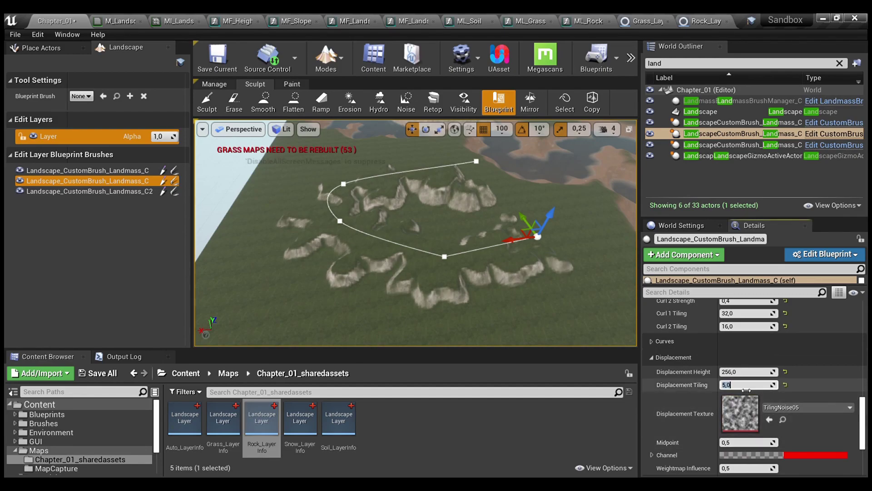
# Try Displacement Heights of 512 and 1024 on the brush, and return the value to 256
pyautogui.click(749, 373)
pyautogui.write('5')
pyautogui.write('12')
pyautogui.press('Return')
pyautogui.write('1024')
pyautogui.press('Return')
pyautogui.moveTo(416, 233)
pyautogui.mouseDown(button='right')
pyautogui.moveTo(405, 175)
pyautogui.moveTo(454, 200)
pyautogui.moveTo(563, 202)
pyautogui.moveTo(609, 193)
pyautogui.moveTo(522, 211)
pyautogui.mouseUp(button='right')
pyautogui.press('w')
pyautogui.click(742, 372)
pyautogui.write('256')
pyautogui.press('Return')
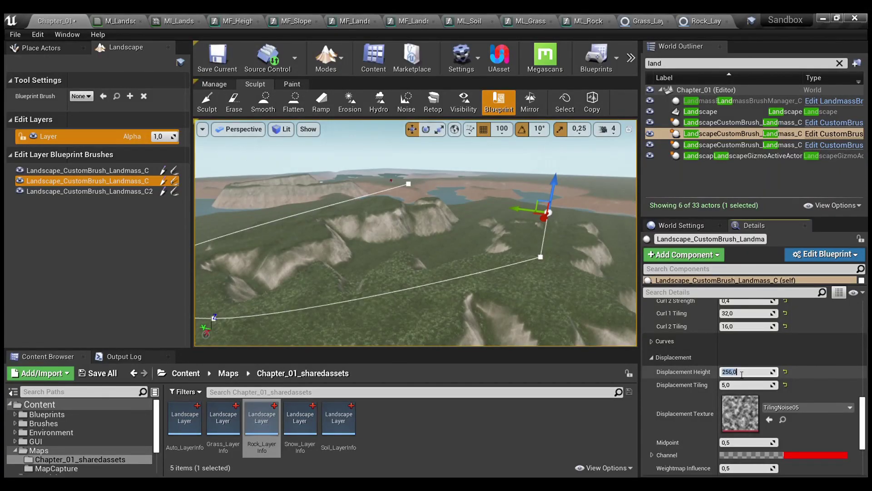
# Set both the Inner and Outer Smooth Threshold of the brush's Smooth Blending to 256
pyautogui.moveTo(469, 238); pyautogui.dragTo(349, 224, button='right')
pyautogui.moveTo(446, 247)
pyautogui.mouseDown(button='right')
pyautogui.moveTo(493, 262)
pyautogui.moveTo(511, 257)
pyautogui.moveTo(447, 246)
pyautogui.mouseUp(button='right')
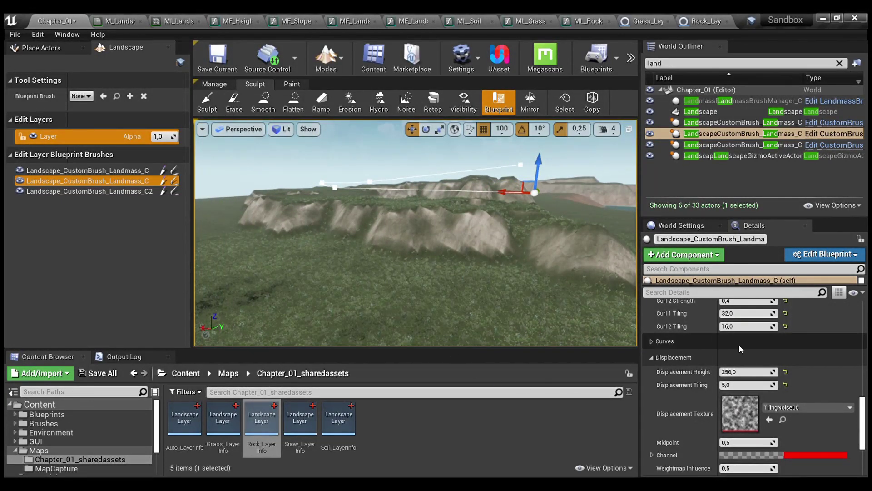
pyautogui.scroll(-5, 754, 388)
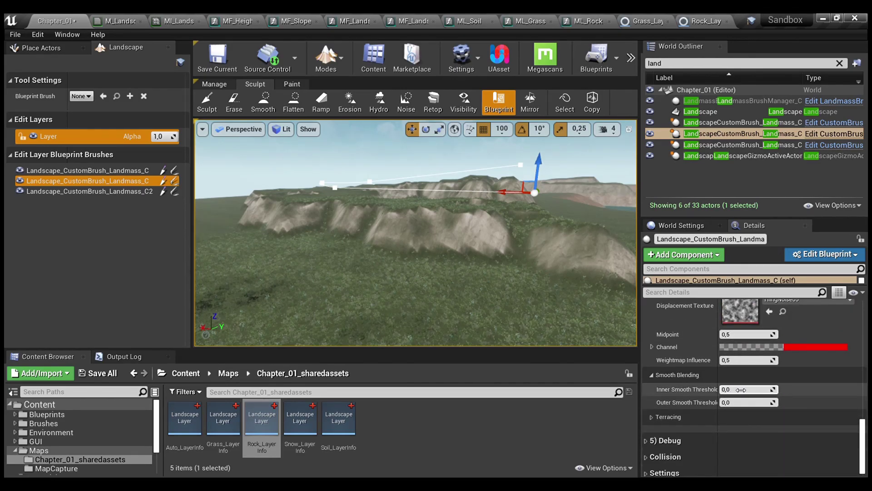
pyautogui.click(741, 390)
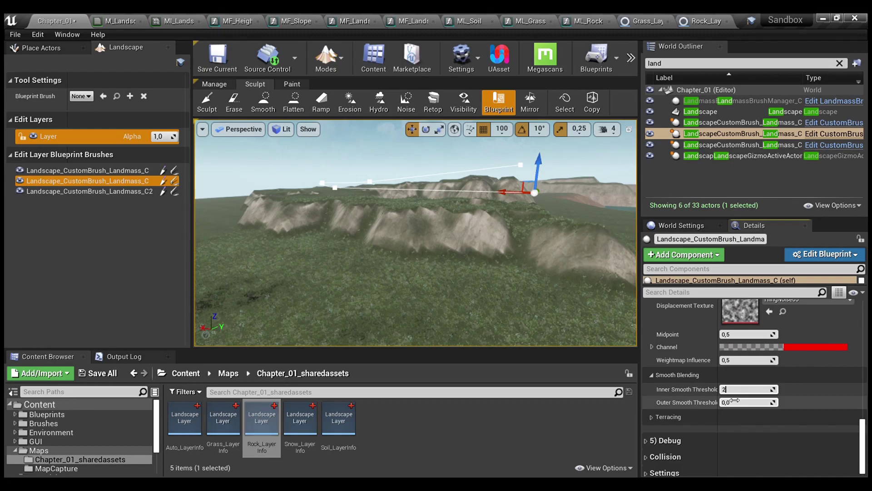
pyautogui.press('Return')
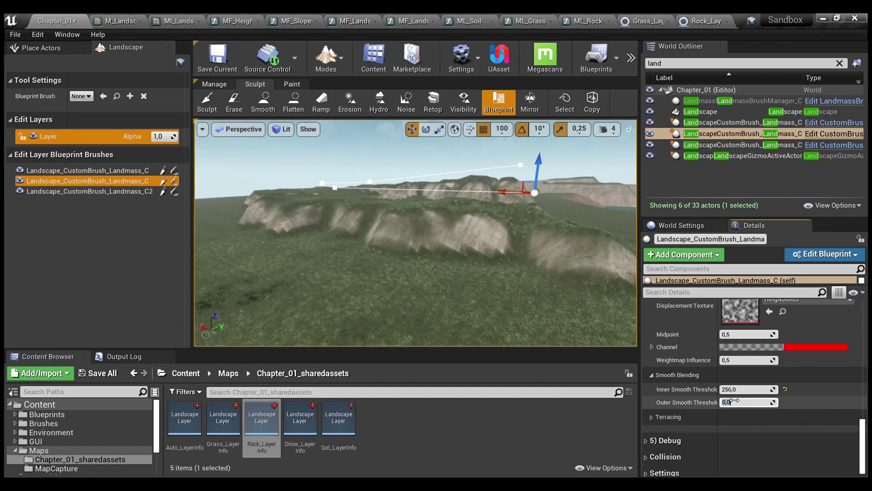
pyautogui.press('Return')
# Examine the cliff edges around the landmass with smooth blending applied, and review the brush's effect settings
pyautogui.moveTo(489, 257); pyautogui.dragTo(373, 252, button='right')
pyautogui.moveTo(512, 271); pyautogui.dragTo(509, 302, button='right')
pyautogui.moveTo(391, 256); pyautogui.dragTo(445, 245, button='right')
pyautogui.moveTo(447, 184); pyautogui.dragTo(557, 287, button='right')
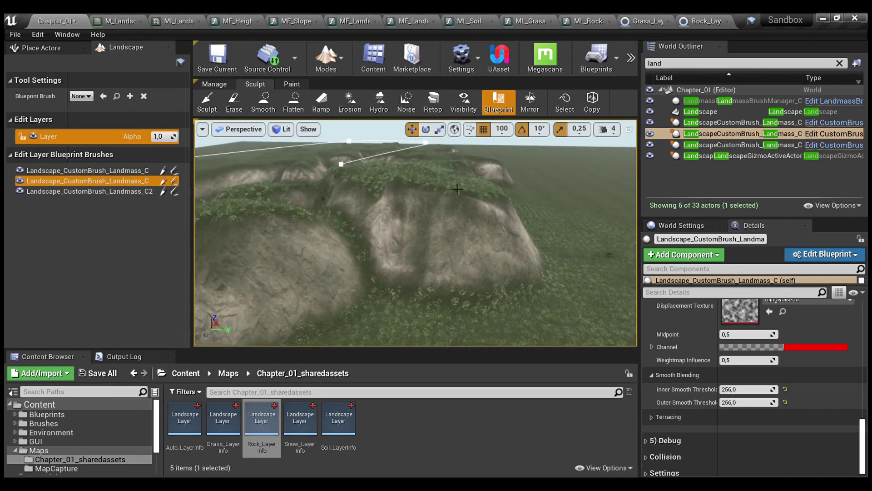
pyautogui.moveTo(472, 296)
pyautogui.mouseDown(button='right')
pyautogui.moveTo(429, 307)
pyautogui.moveTo(443, 268)
pyautogui.moveTo(488, 290)
pyautogui.moveTo(529, 298)
pyautogui.moveTo(561, 287)
pyautogui.moveTo(619, 299)
pyautogui.moveTo(627, 268)
pyautogui.moveTo(483, 289)
pyautogui.mouseUp(button='right')
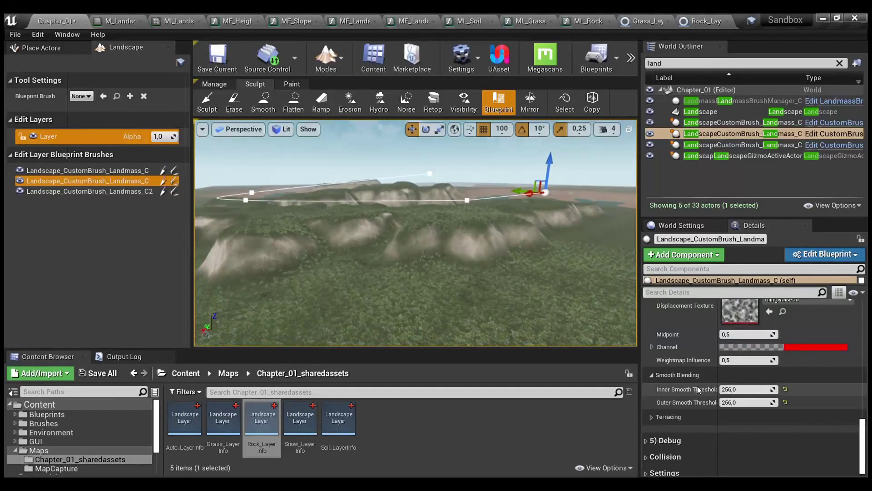
pyautogui.scroll(-1, 698, 390)
pyautogui.scroll(6, 697, 386)
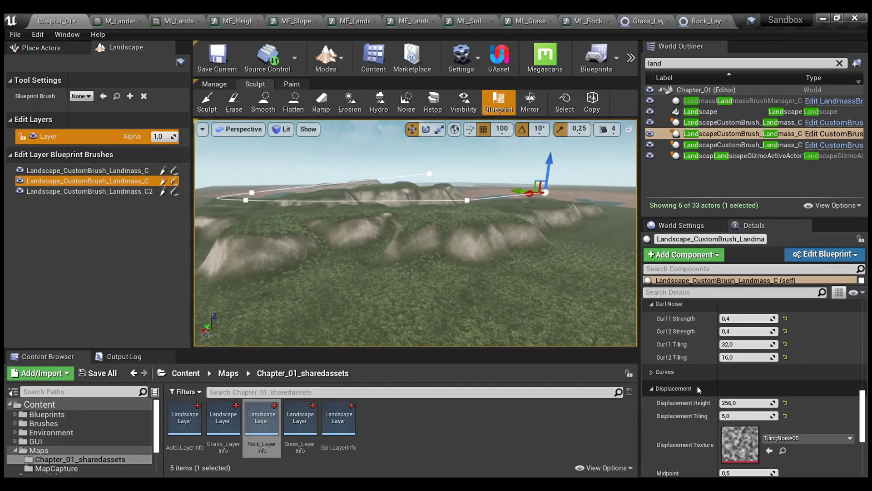
# Raise the selected landmass brush and inspect the rock blending on its cliffs and the grass below
pyautogui.moveTo(553, 175); pyautogui.dragTo(558, 133)
pyautogui.press('w')
pyautogui.moveTo(527, 208)
pyautogui.mouseDown(button='right')
pyautogui.moveTo(525, 241)
pyautogui.moveTo(505, 250)
pyautogui.moveTo(528, 210)
pyautogui.moveTo(522, 255)
pyautogui.moveTo(490, 245)
pyautogui.moveTo(491, 271)
pyautogui.mouseUp(button='right')
pyautogui.press('s')
pyautogui.press('w')
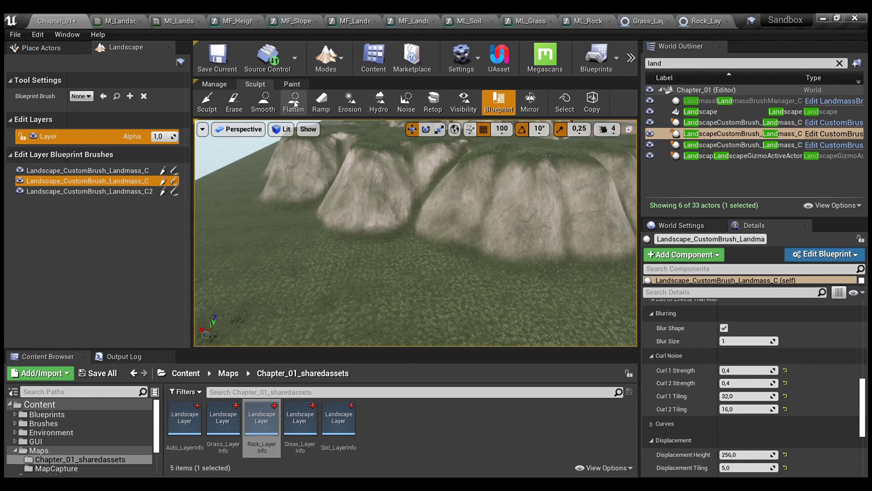
# Shift the landmass brush horizontally across the landscape and lower it so the cliffs become shallower
pyautogui.moveTo(356, 164)
pyautogui.mouseDown(button='right')
pyautogui.moveTo(357, 136)
pyautogui.moveTo(360, 159)
pyautogui.mouseUp(button='right')
pyautogui.press('s')
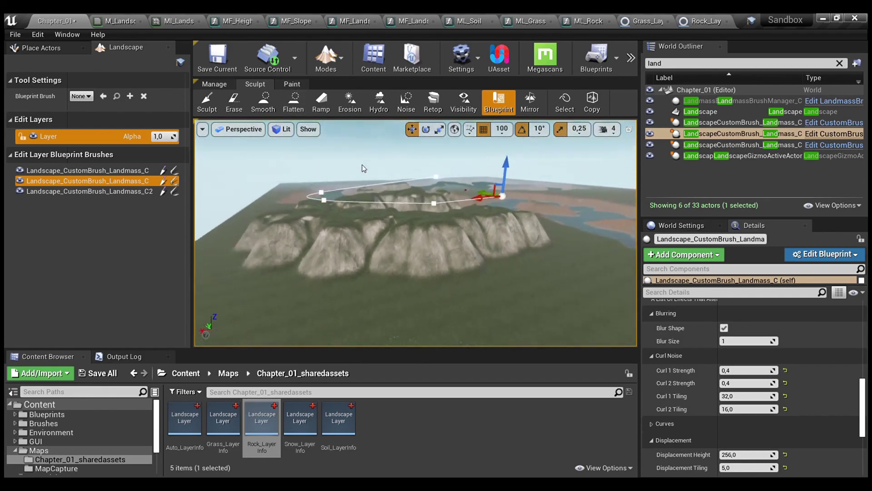
pyautogui.moveTo(479, 195); pyautogui.dragTo(519, 202)
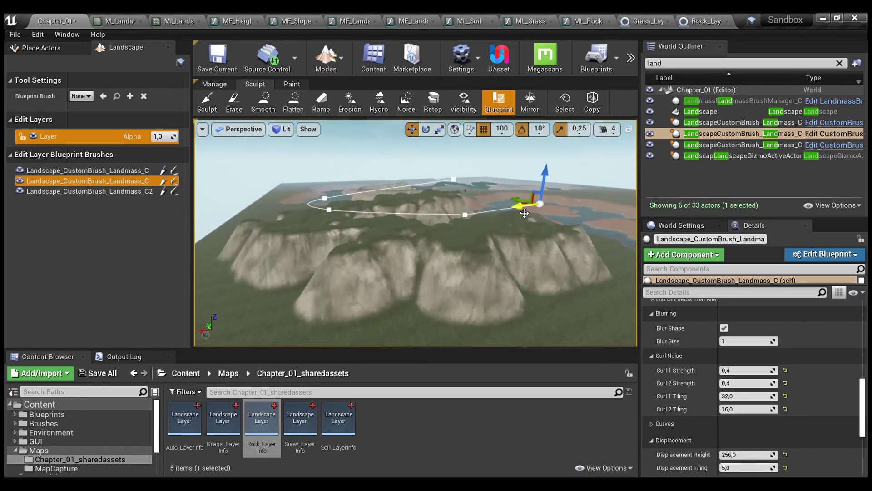
pyautogui.moveTo(545, 192); pyautogui.dragTo(545, 199)
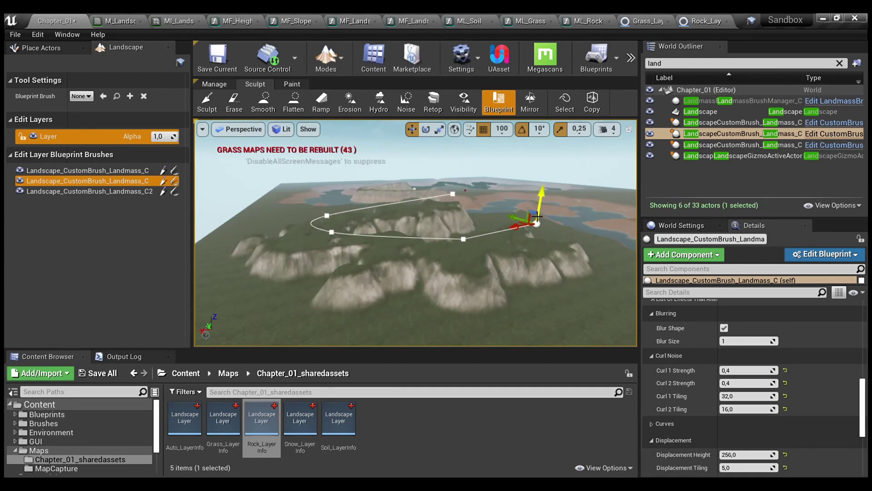
# Duplicate the landmass brush, offset the copy horizontally from the original and raise it
pyautogui.hotkey('ctrl', 'w')
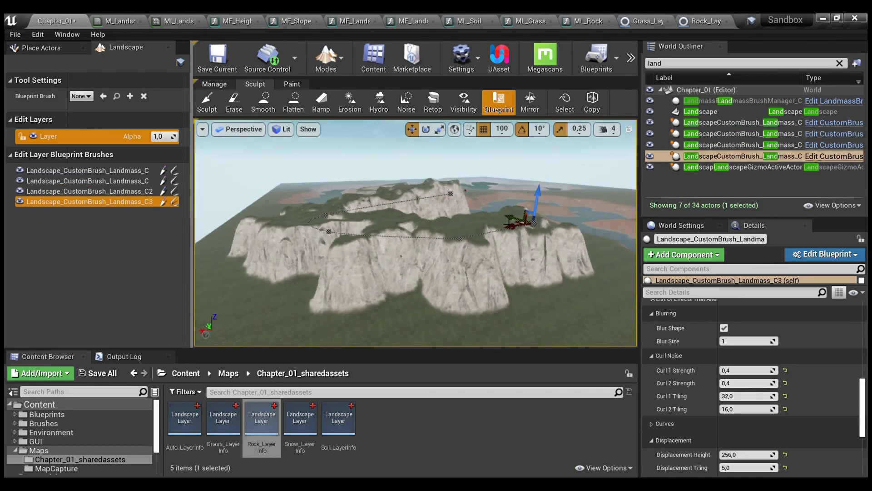
pyautogui.moveTo(521, 230); pyautogui.dragTo(474, 239)
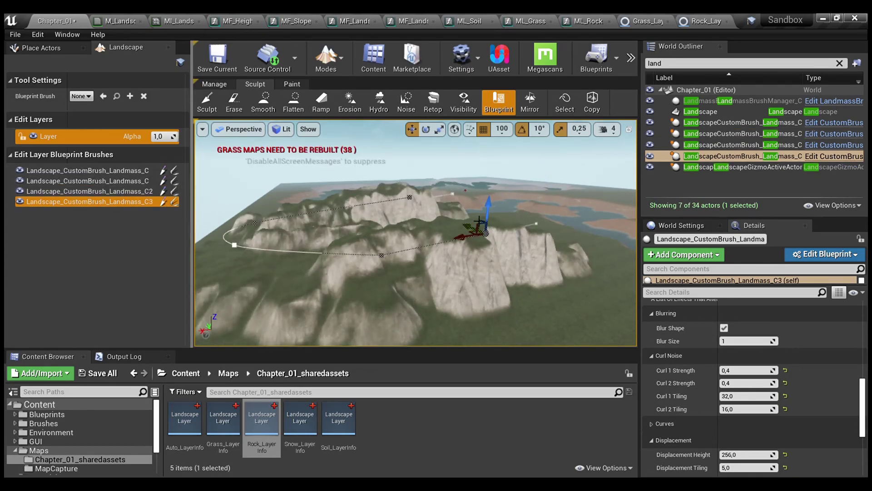
pyautogui.moveTo(488, 203)
pyautogui.mouseDown()
pyautogui.moveTo(477, 153)
pyautogui.moveTo(466, 171)
pyautogui.mouseUp()
# Disable Cap Shape on the duplicated brush and raise it high enough to form a tall mountain
pyautogui.moveTo(462, 220); pyautogui.dragTo(467, 226, button='right')
pyautogui.scroll(3, 729, 385)
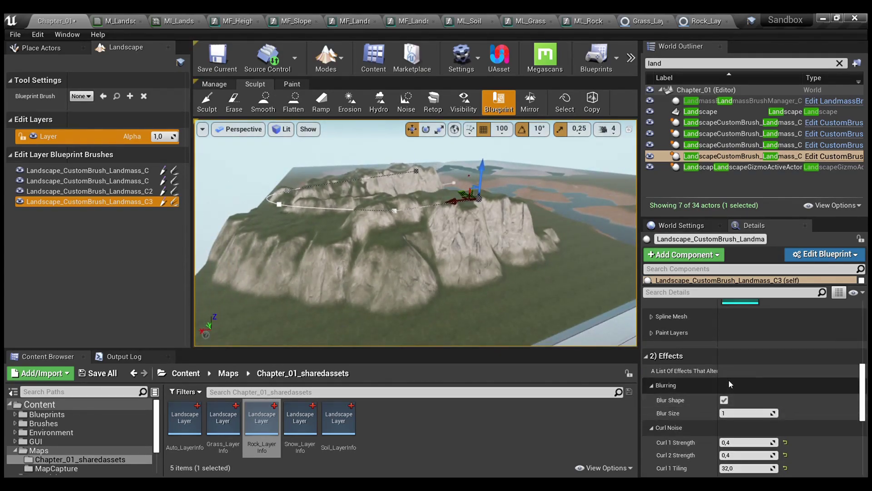
pyautogui.scroll(5, 726, 383)
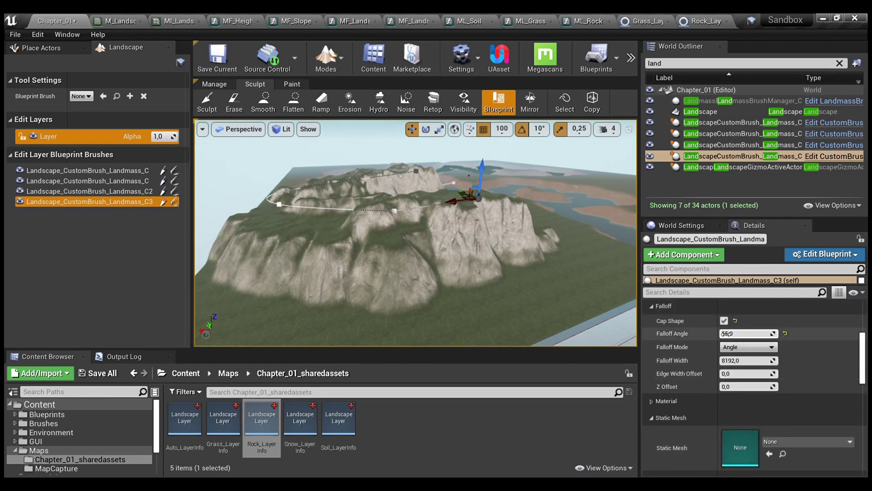
pyautogui.click(724, 321)
pyautogui.moveTo(482, 173); pyautogui.dragTo(485, 122)
pyautogui.moveTo(484, 136)
pyautogui.mouseDown(button='right')
pyautogui.moveTo(484, 122)
pyautogui.moveTo(395, 134)
pyautogui.moveTo(364, 125)
pyautogui.moveTo(413, 181)
pyautogui.moveTo(445, 184)
pyautogui.moveTo(468, 157)
pyautogui.moveTo(500, 180)
pyautogui.moveTo(588, 189)
pyautogui.moveTo(489, 172)
pyautogui.mouseUp(button='right')
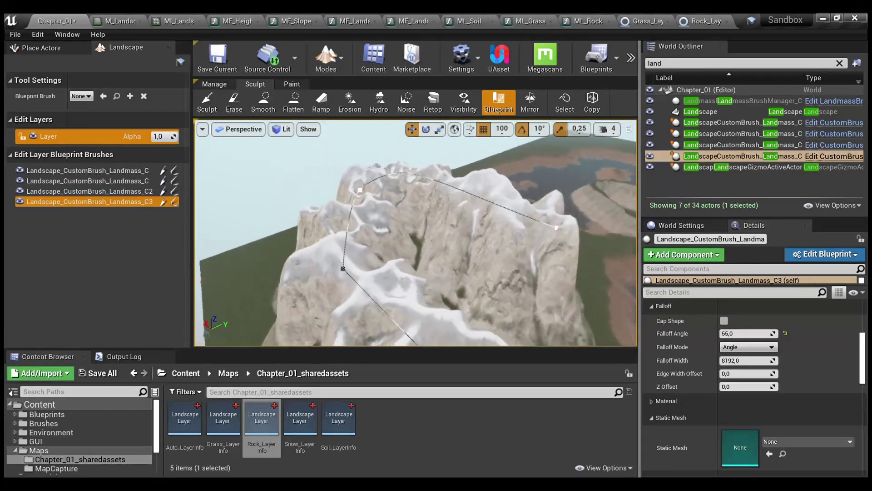
pyautogui.moveTo(416, 227); pyautogui.dragTo(450, 218, button='right')
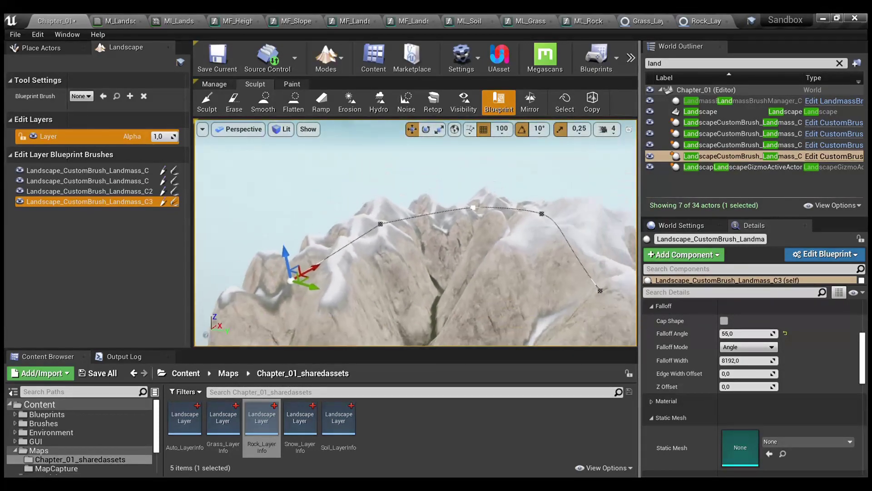
pyautogui.keyDown('alt'); pyautogui.moveTo(461, 212); pyautogui.dragTo(459, 182); pyautogui.keyUp('alt')
pyautogui.moveTo(416, 227); pyautogui.dragTo(459, 249, button='right')
pyautogui.moveTo(556, 182); pyautogui.dragTo(534, 188, button='right')
# Switch from landscape editing to selection mode, undock the landscape material instance editor and return to the Chapter_01 level
pyautogui.click(338, 73)
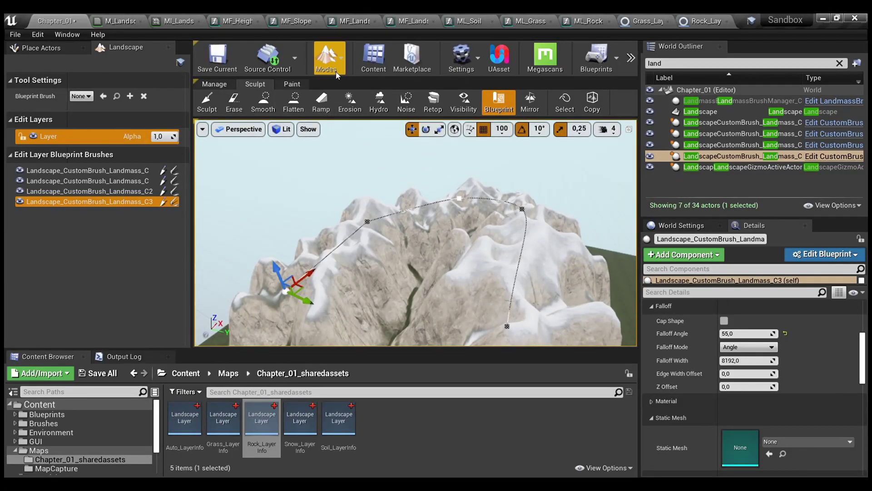
pyautogui.hotkey('shift', '1')
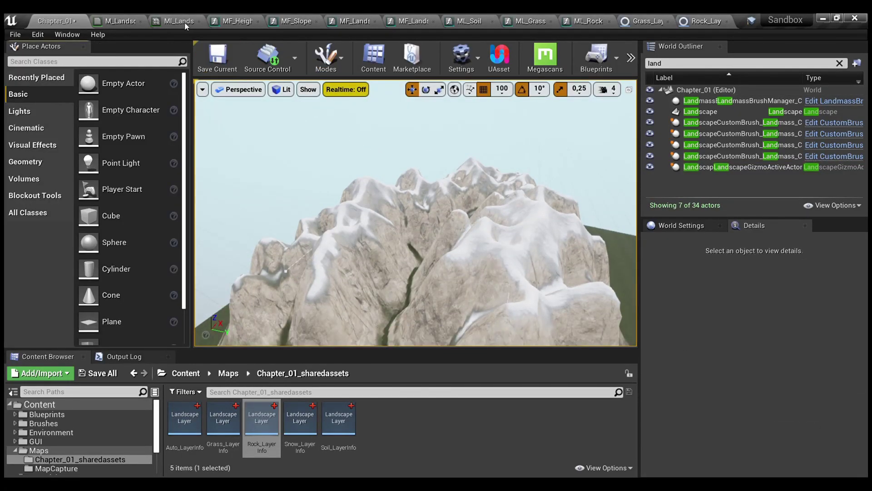
pyautogui.click(185, 23)
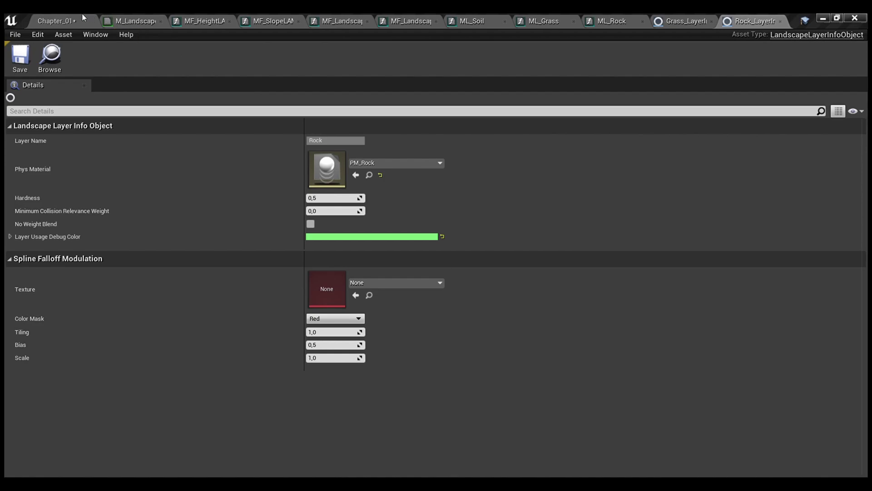
pyautogui.click(83, 18)
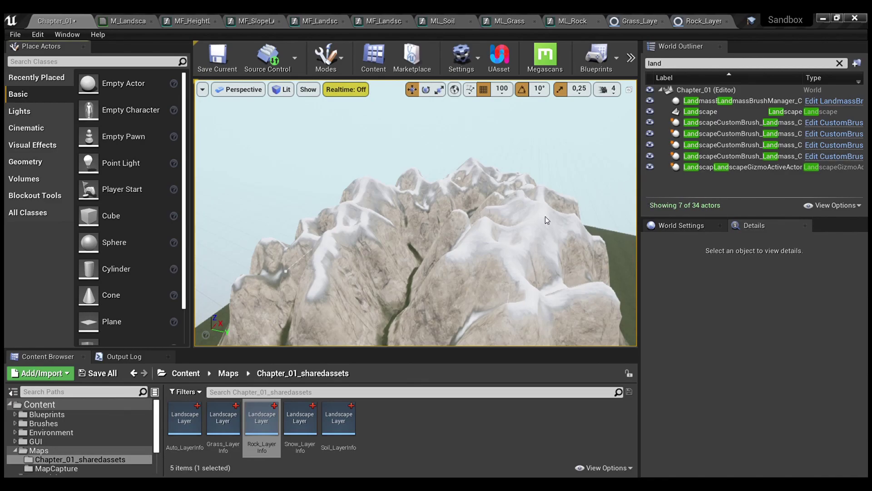
# Examine the snow and rock blending on the mountain's peaks and slopes from several distances
pyautogui.moveTo(519, 196); pyautogui.dragTo(616, 280, button='right')
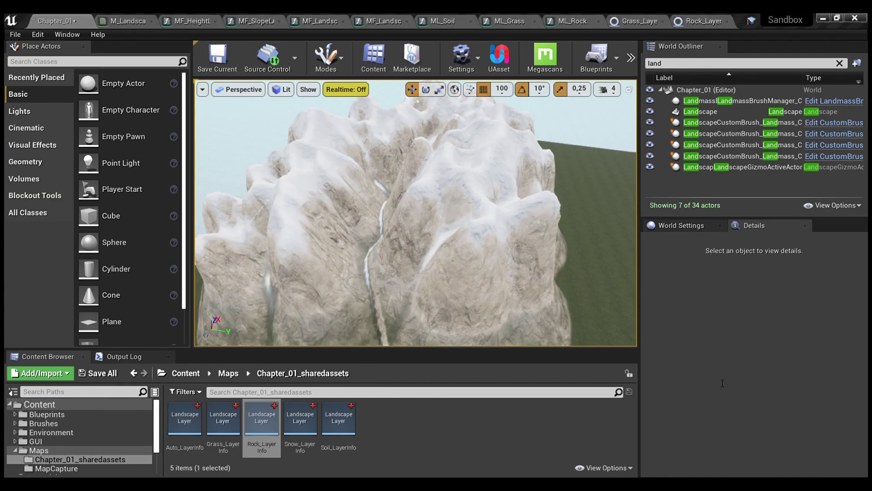
pyautogui.moveTo(395, 181)
pyautogui.mouseDown(button='right')
pyautogui.moveTo(325, 176)
pyautogui.moveTo(250, 152)
pyautogui.moveTo(295, 156)
pyautogui.moveTo(391, 185)
pyautogui.moveTo(411, 175)
pyautogui.moveTo(390, 177)
pyautogui.moveTo(393, 184)
pyautogui.mouseUp(button='right')
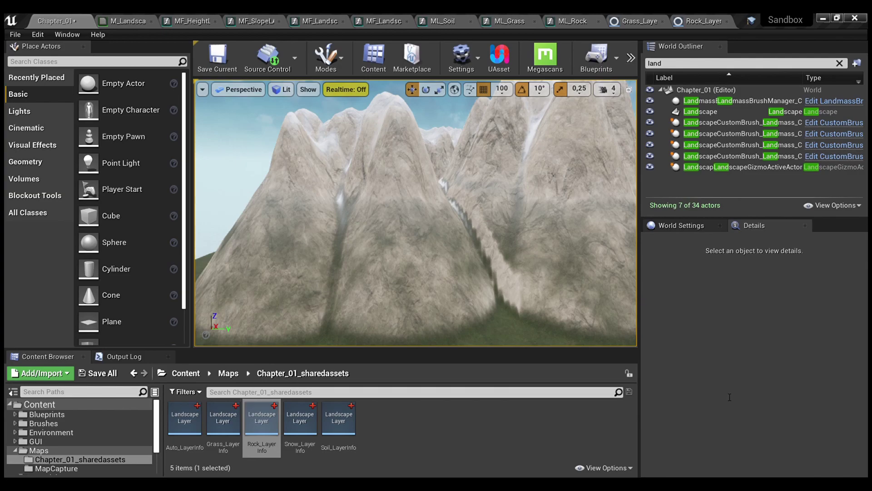
pyautogui.moveTo(480, 173); pyautogui.dragTo(391, 195, button='right')
pyautogui.moveTo(563, 213); pyautogui.dragTo(591, 221, button='right')
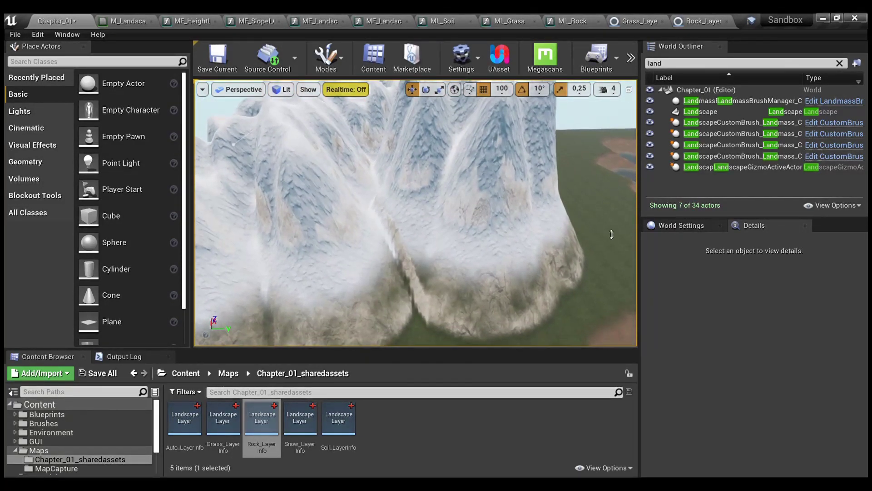
pyautogui.moveTo(446, 193); pyautogui.dragTo(513, 195, button='right')
pyautogui.moveTo(468, 222); pyautogui.dragTo(458, 223, button='right')
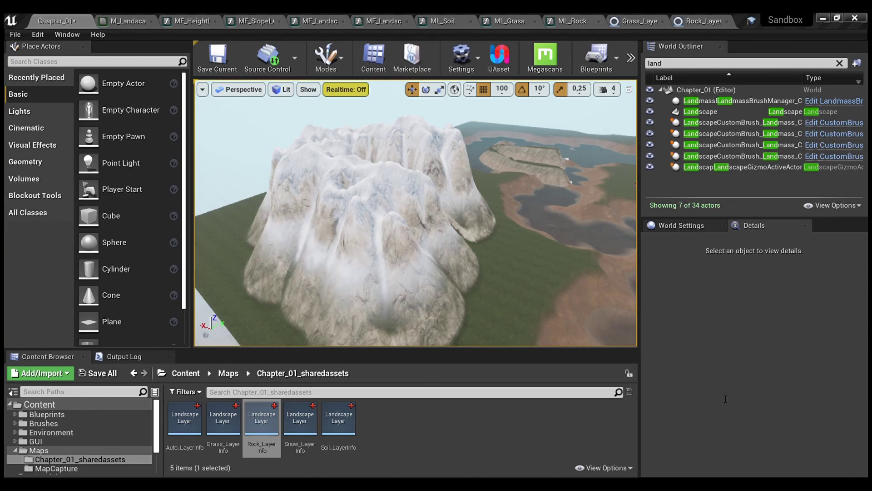
pyautogui.moveTo(514, 186); pyautogui.dragTo(461, 175, button='right')
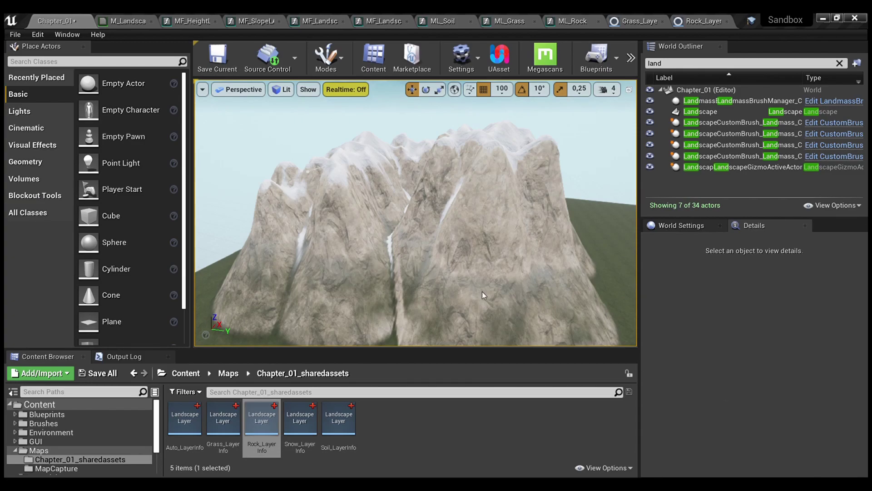
pyautogui.moveTo(436, 193)
pyautogui.mouseDown(button='right')
pyautogui.moveTo(499, 198)
pyautogui.moveTo(461, 209)
pyautogui.moveTo(422, 200)
pyautogui.moveTo(435, 192)
pyautogui.mouseUp(button='right')
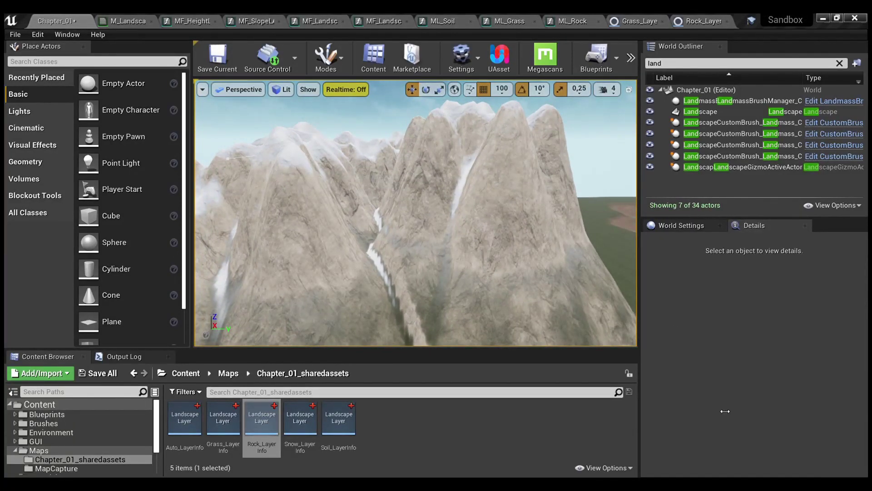
pyautogui.moveTo(415, 213); pyautogui.dragTo(459, 211, button='right')
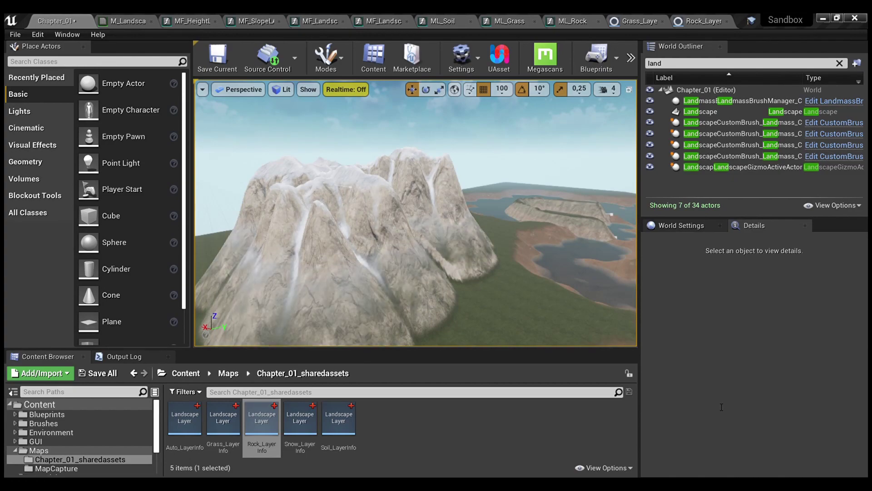
pyautogui.moveTo(443, 223); pyautogui.dragTo(518, 227, button='right')
pyautogui.moveTo(391, 182); pyautogui.dragTo(406, 198, button='right')
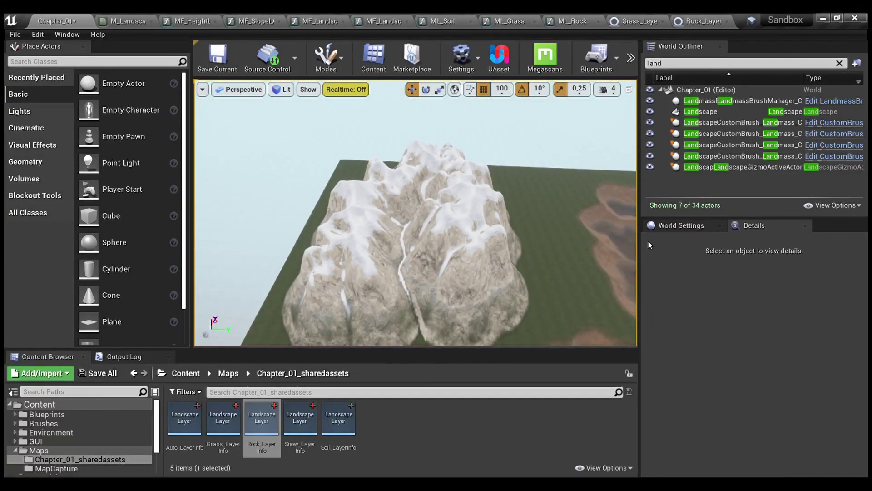
# Examine the transition between rock and grass around the mountain's base up close
pyautogui.moveTo(564, 183); pyautogui.dragTo(475, 159, button='right')
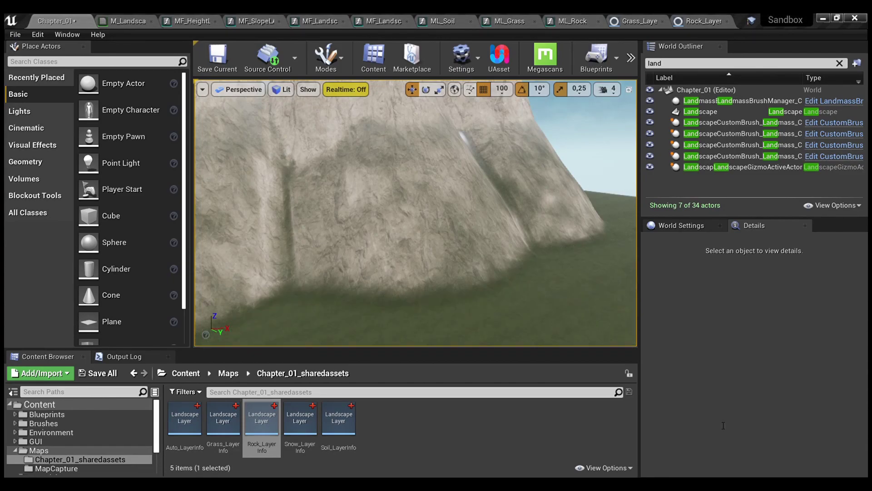
pyautogui.press('w')
pyautogui.moveTo(402, 233); pyautogui.dragTo(298, 216, button='right')
pyautogui.press('a')
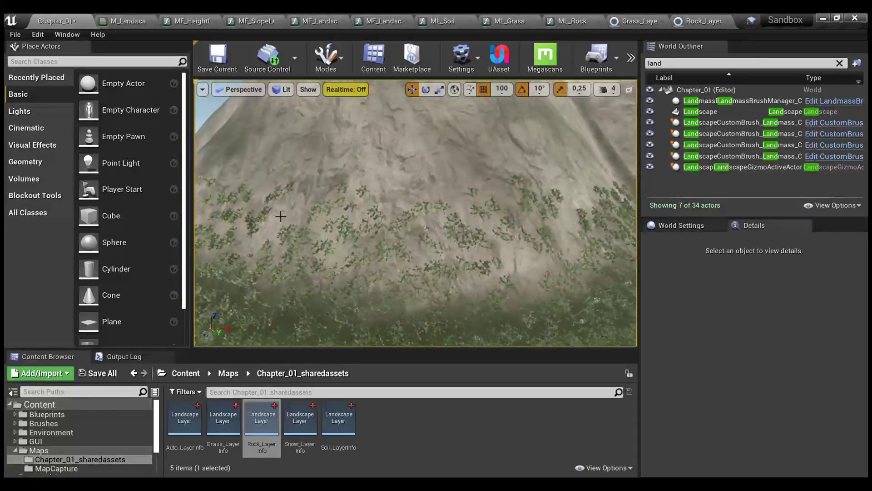
pyautogui.press('w')
pyautogui.moveTo(246, 192); pyautogui.dragTo(370, 202, button='right')
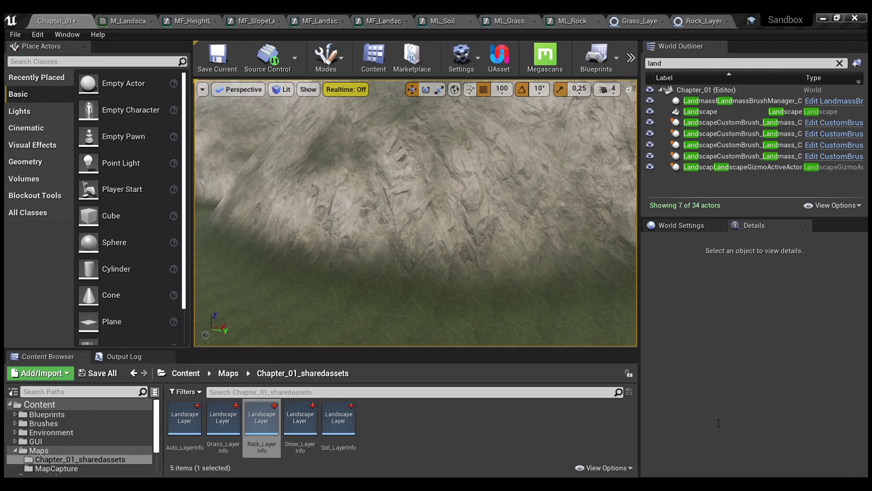
pyautogui.moveTo(382, 224); pyautogui.dragTo(382, 225, button='right')
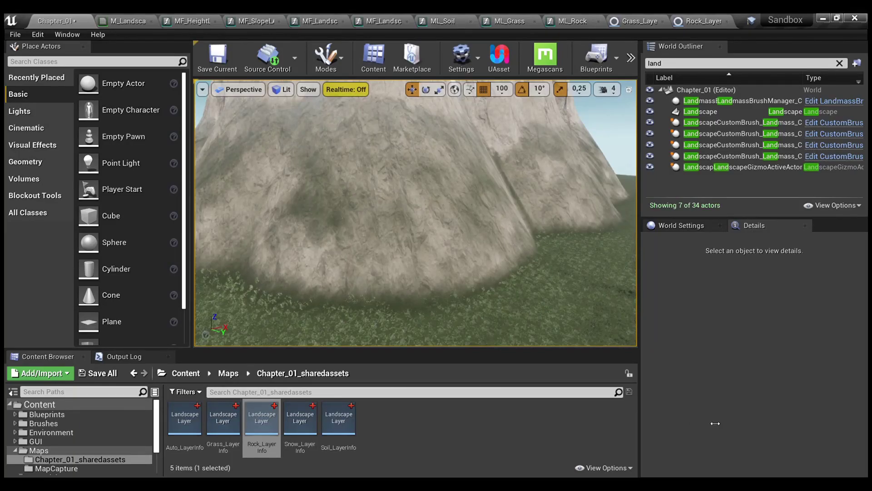
pyautogui.moveTo(334, 243); pyautogui.dragTo(377, 254, button='right')
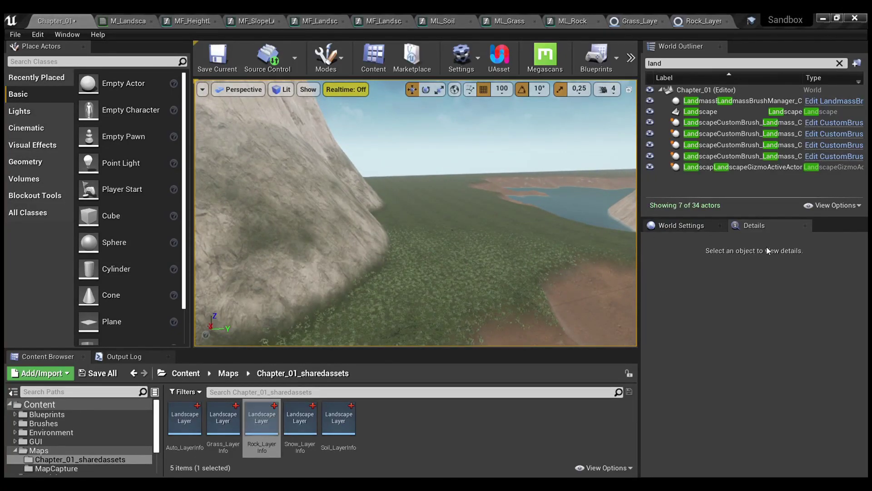
pyautogui.moveTo(457, 198); pyautogui.dragTo(406, 210, button='right')
# Select the duplicated landmass brush and set its Falloff Angle to 30
pyautogui.doubleClick(704, 156)
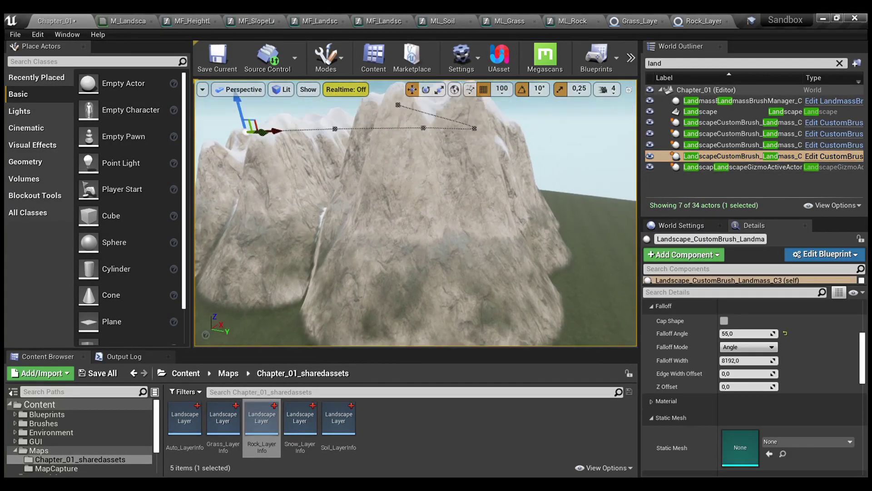
pyautogui.moveTo(424, 188); pyautogui.dragTo(409, 154, button='right')
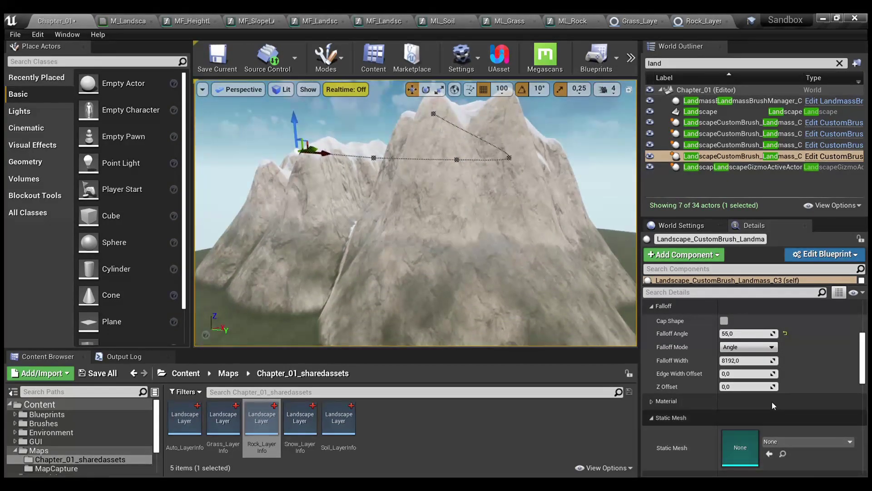
pyautogui.click(753, 337)
pyautogui.write('30')
pyautogui.press('Return')
pyautogui.moveTo(445, 178)
pyautogui.mouseDown(button='right')
pyautogui.moveTo(456, 205)
pyautogui.moveTo(480, 175)
pyautogui.moveTo(455, 175)
pyautogui.moveTo(470, 178)
pyautogui.mouseUp(button='right')
pyautogui.moveTo(444, 224)
pyautogui.mouseDown(button='right')
pyautogui.moveTo(420, 226)
pyautogui.moveTo(422, 234)
pyautogui.moveTo(471, 228)
pyautogui.moveTo(481, 249)
pyautogui.moveTo(432, 227)
pyautogui.mouseUp(button='right')
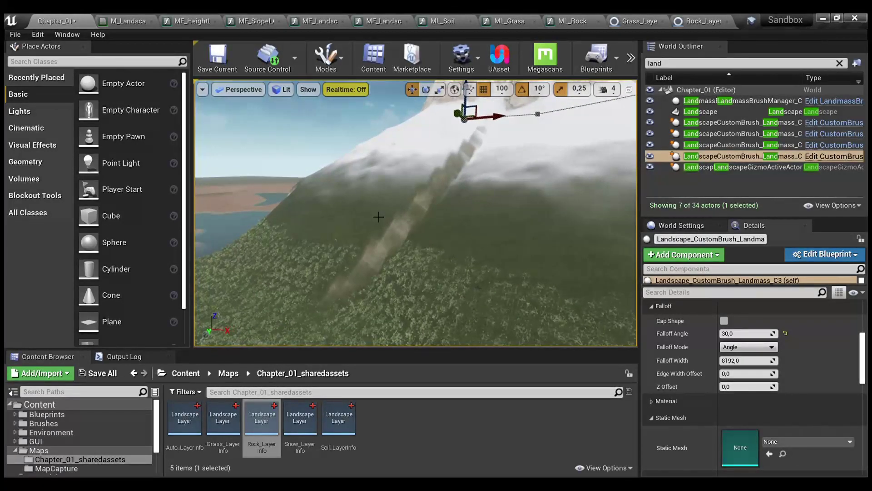
pyautogui.moveTo(363, 212); pyautogui.dragTo(371, 200, button='right')
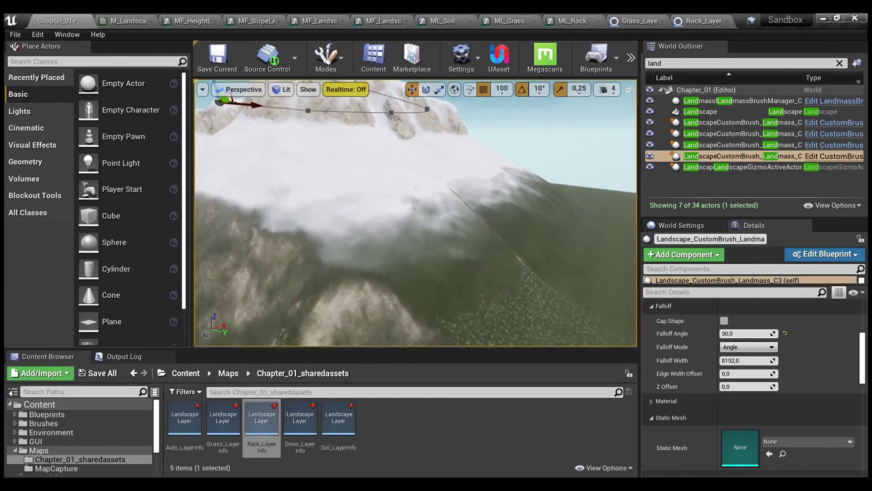
# Lower the duplicated brush and inspect the rock and grass coverage on its gentler slopes
pyautogui.moveTo(458, 259)
pyautogui.mouseDown(button='right')
pyautogui.moveTo(415, 245)
pyautogui.moveTo(416, 257)
pyautogui.moveTo(395, 266)
pyautogui.moveTo(414, 270)
pyautogui.mouseUp(button='right')
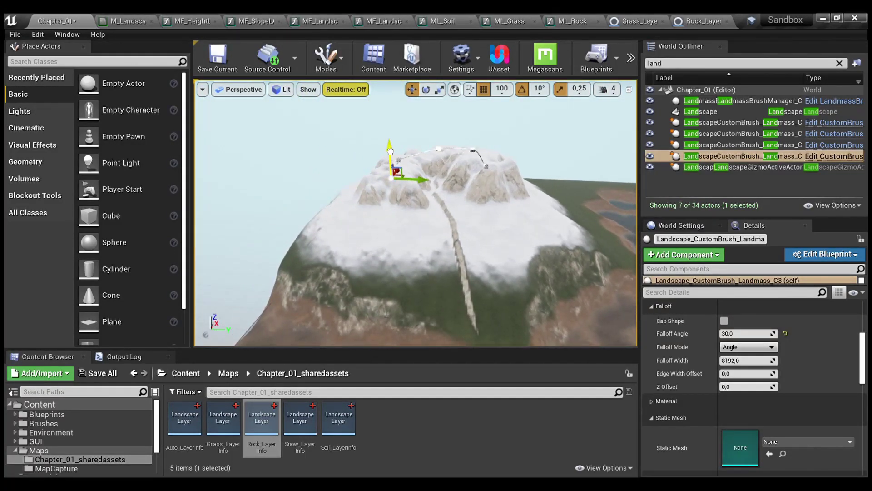
pyautogui.moveTo(389, 151); pyautogui.dragTo(391, 177)
pyautogui.press('w')
pyautogui.moveTo(437, 260); pyautogui.dragTo(450, 173, button='right')
pyautogui.press('d')
pyautogui.press('s')
pyautogui.moveTo(396, 151); pyautogui.dragTo(458, 159, button='right')
pyautogui.press('w')
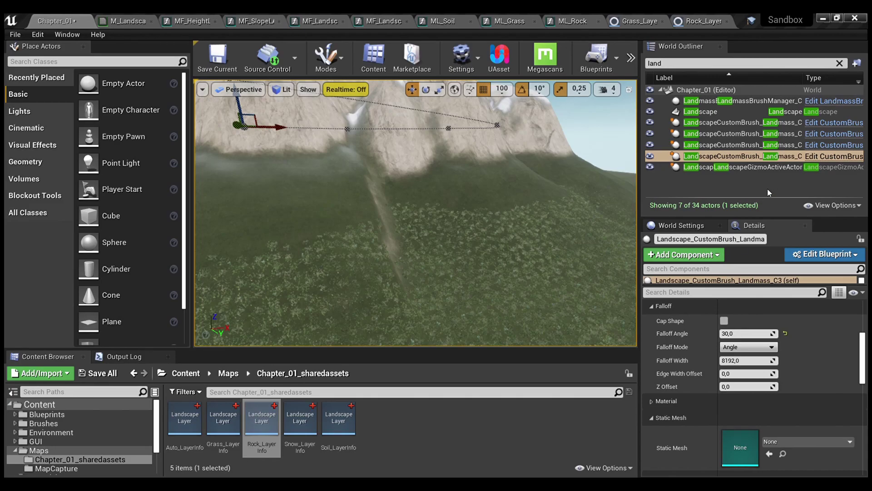
pyautogui.moveTo(404, 190); pyautogui.dragTo(345, 192, button='right')
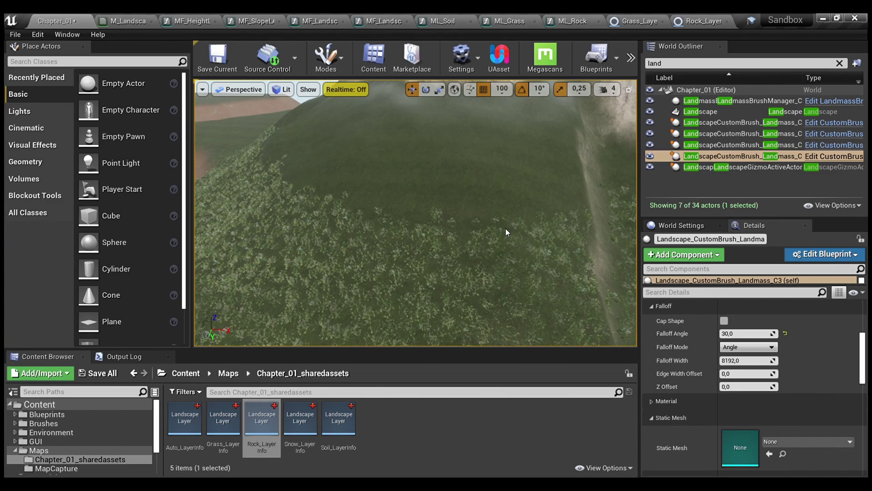
# Dock the landscape material instance editor back beside the level and bring up its parameters
pyautogui.moveTo(501, 233); pyautogui.dragTo(112, 20)
pyautogui.click(72, 19)
pyautogui.click(117, 20)
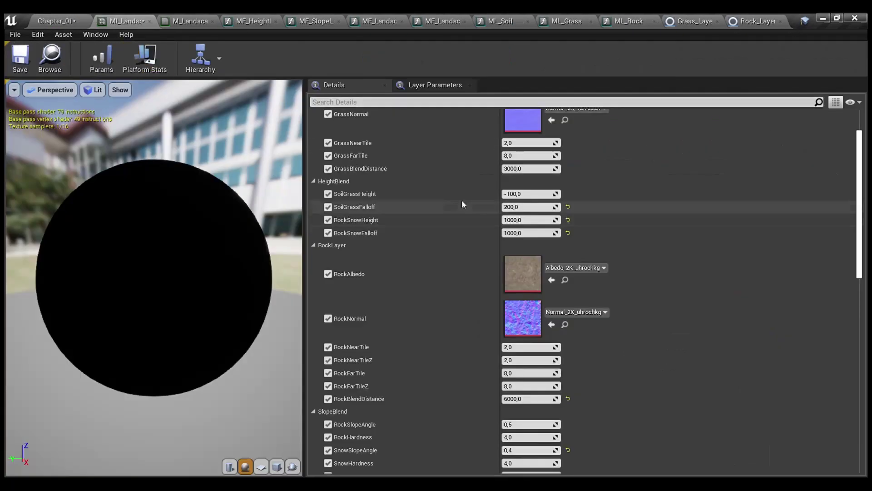
# Set RockSnowFalloff to 100 in the landscape material instance and check the snow transition on the mountain
pyautogui.click(64, 15)
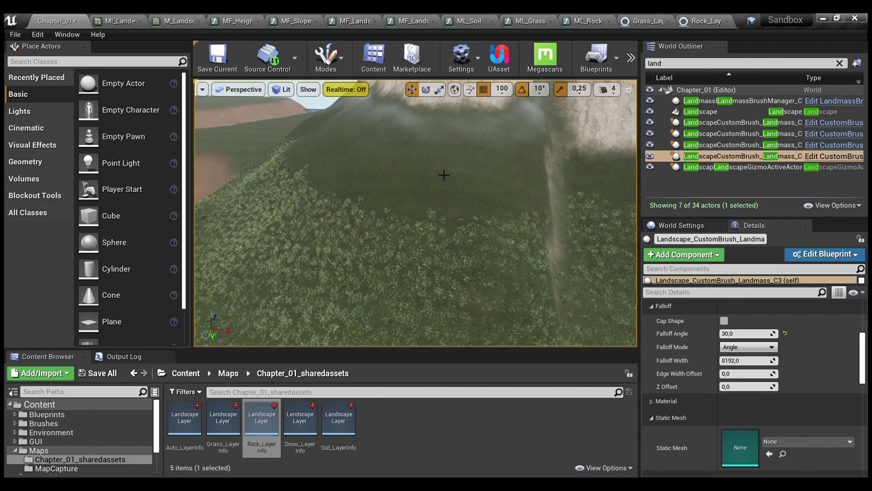
pyautogui.click(131, 23)
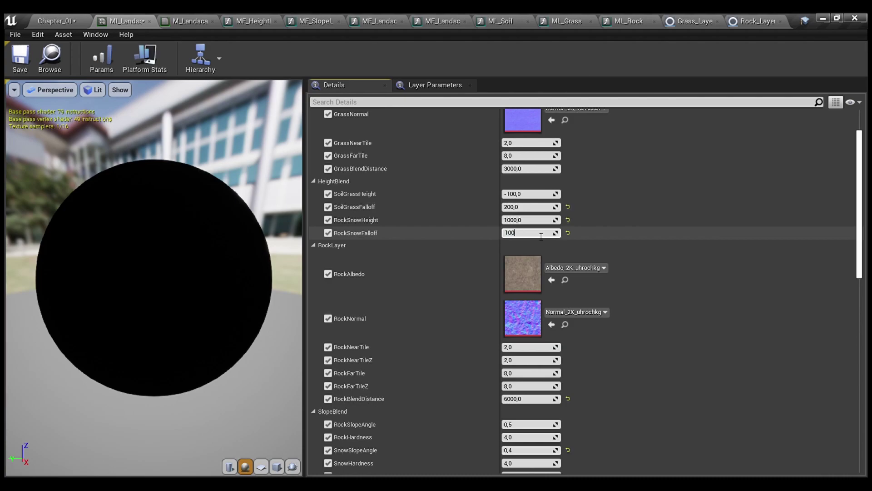
pyautogui.click(72, 19)
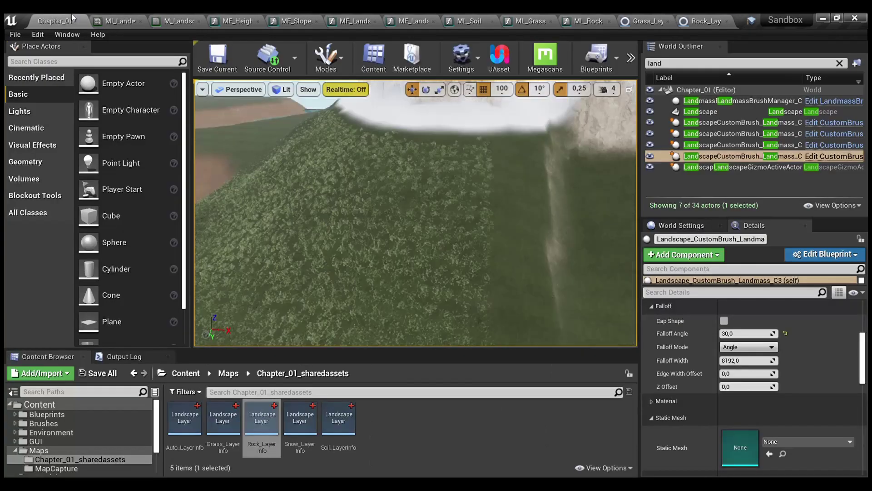
pyautogui.moveTo(375, 231); pyautogui.dragTo(417, 238, button='right')
# Set SnowSlopeAngle to 0.7 in the material instance and check the snow and rock distribution on the mountain range
pyautogui.click(119, 20)
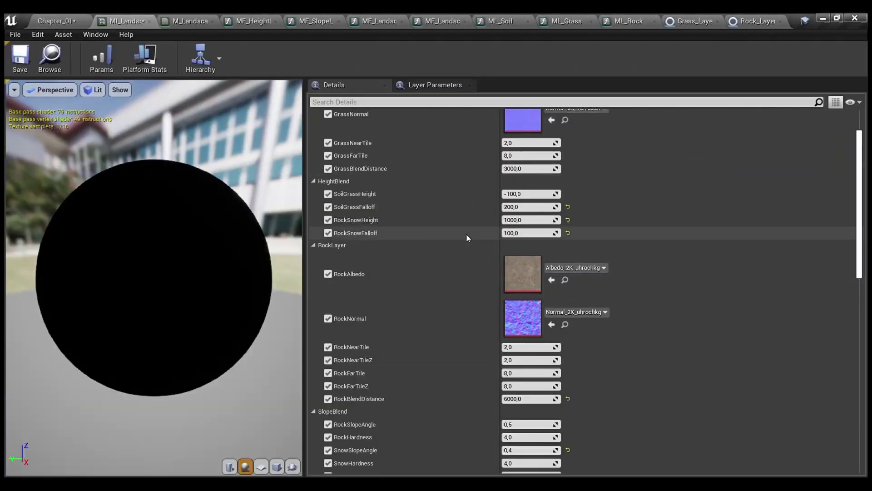
pyautogui.scroll(4, 497, 342)
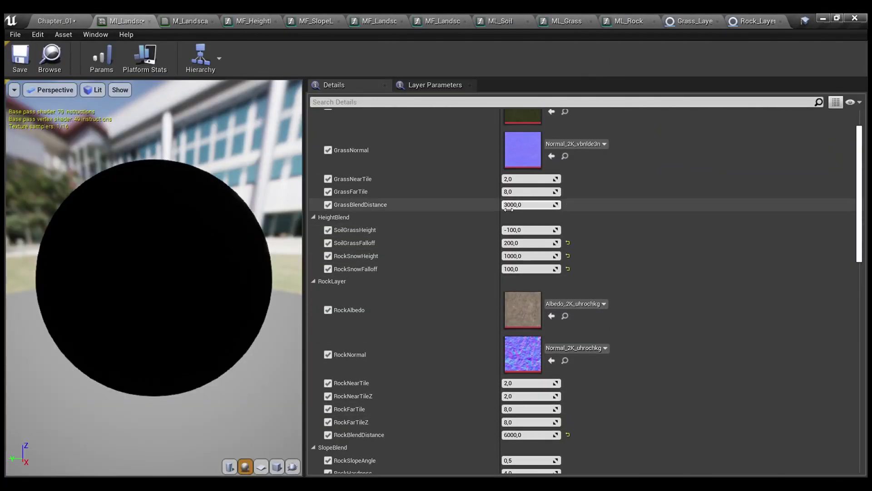
pyautogui.scroll(-5, 507, 229)
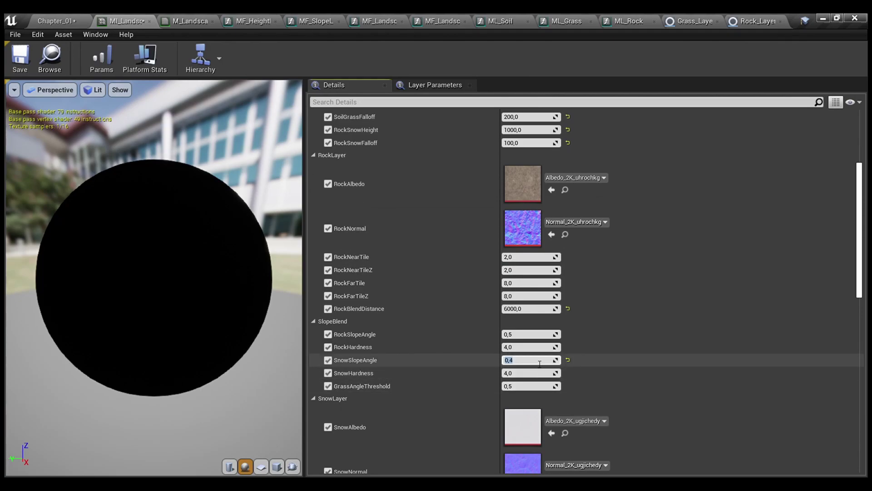
pyautogui.click(52, 16)
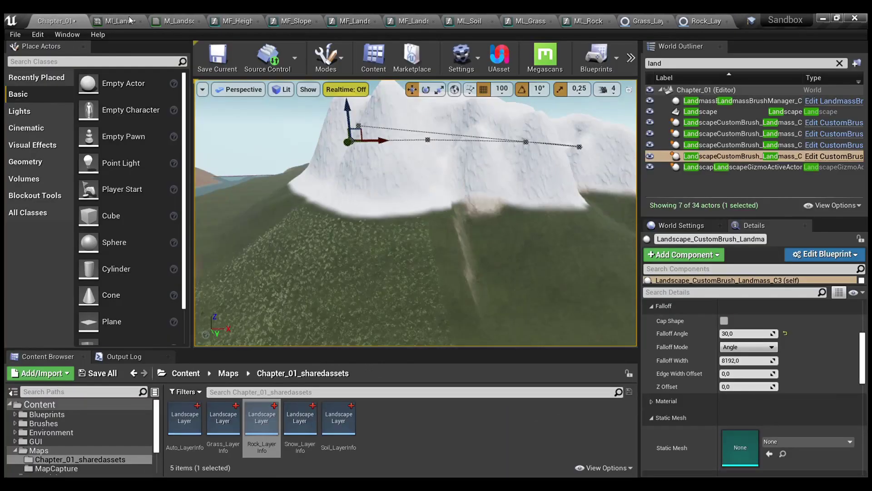
pyautogui.click(134, 17)
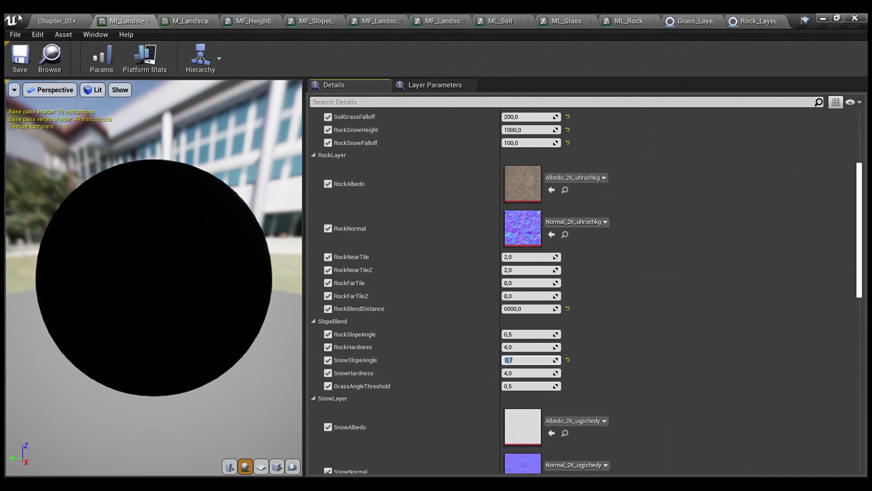
pyautogui.click(67, 18)
pyautogui.moveTo(416, 213); pyautogui.dragTo(509, 249, button='right')
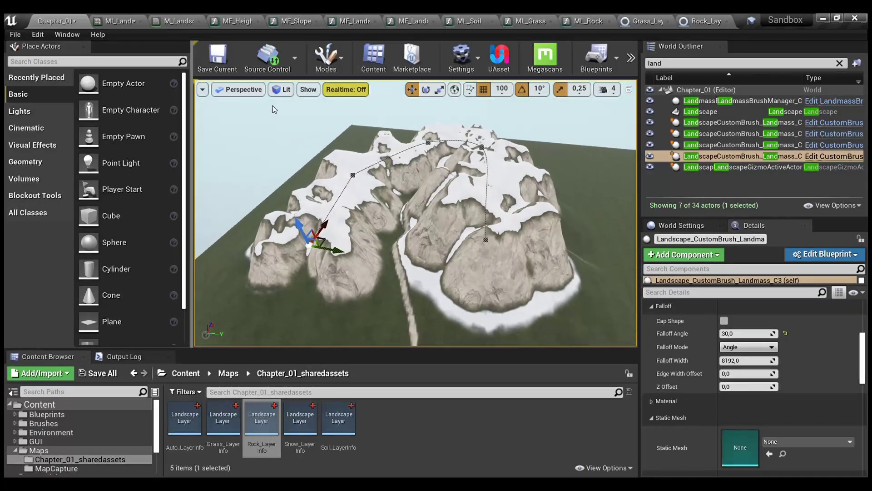
# Examine the snow and rock blending across the mountain range from a distance and near its base
pyautogui.click(117, 20)
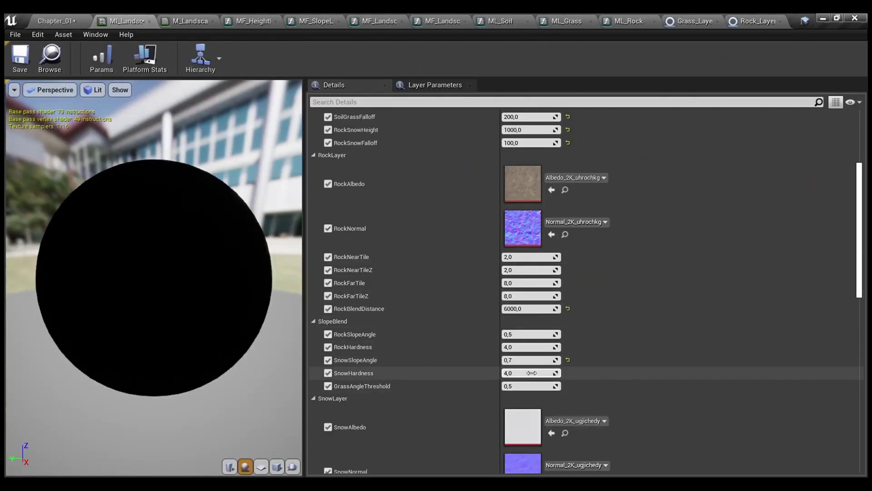
pyautogui.click(54, 20)
pyautogui.click(107, 16)
pyautogui.click(54, 21)
pyautogui.keyDown('alt'); pyautogui.moveTo(415, 213); pyautogui.dragTo(291, 174); pyautogui.keyUp('alt')
pyautogui.moveTo(415, 212); pyautogui.dragTo(454, 259, button='right')
pyautogui.moveTo(380, 204); pyautogui.dragTo(407, 203, button='right')
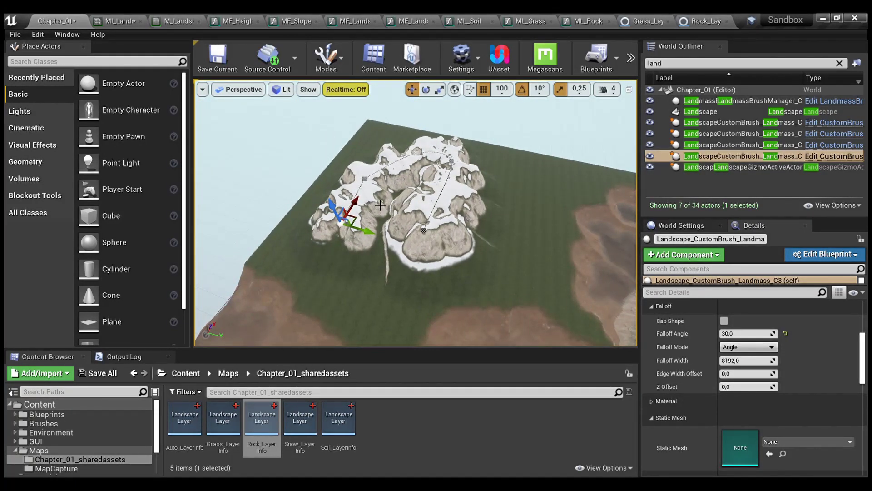
pyautogui.moveTo(468, 236); pyautogui.dragTo(363, 184, button='right')
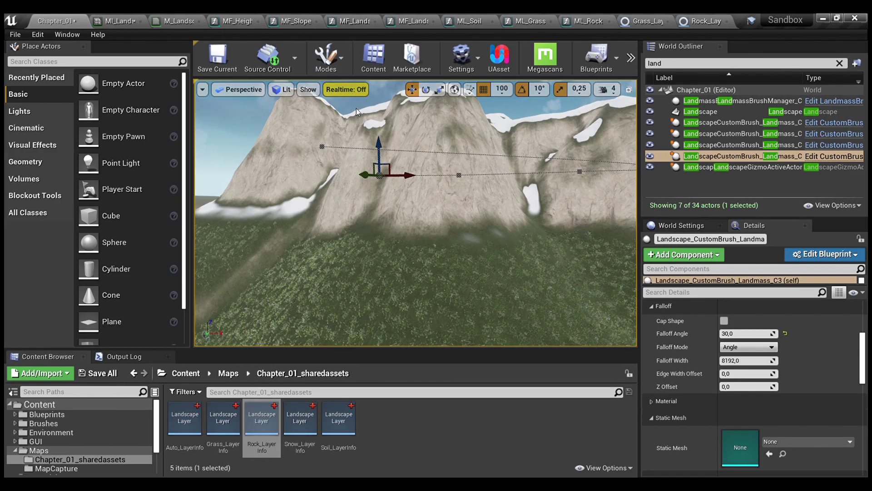
# Switch to landscape painting and paint the Grass layer over part of the rock face at the mountain's base
pyautogui.hotkey('shift', '3')
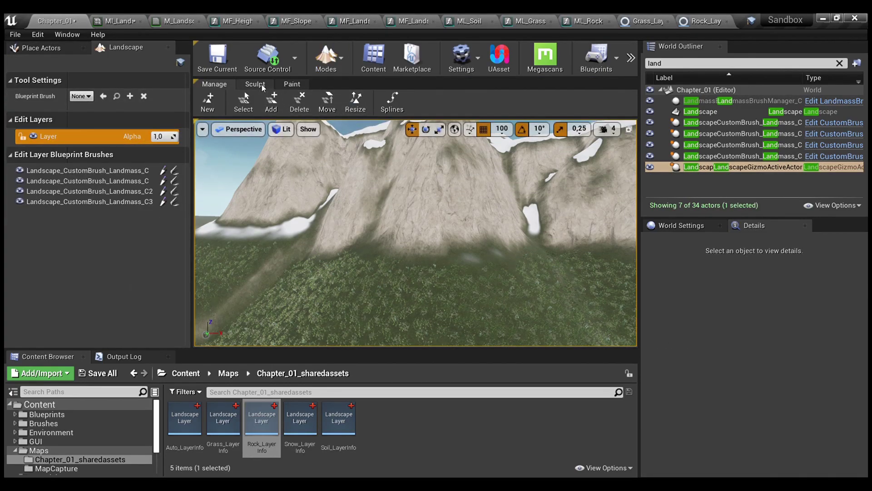
pyautogui.click(290, 85)
pyautogui.scroll(-5, 135, 261)
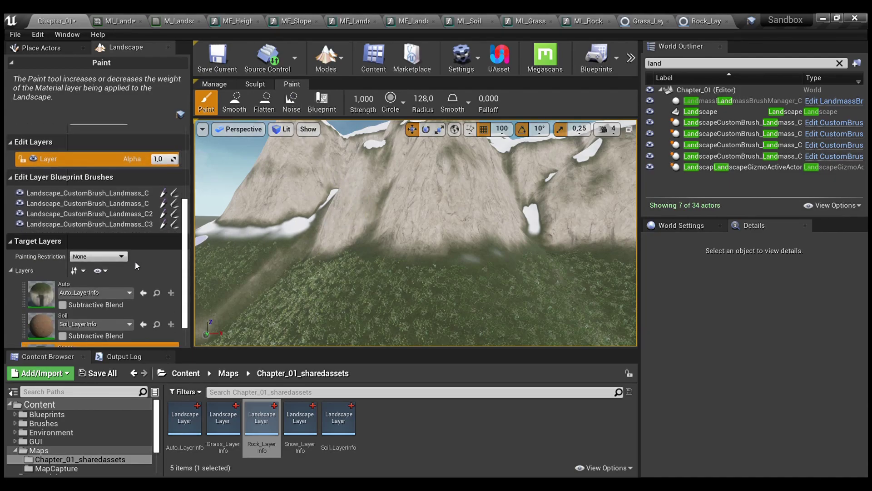
pyautogui.press('w')
pyautogui.moveTo(319, 272)
pyautogui.mouseDown(button='right')
pyautogui.moveTo(320, 287)
pyautogui.moveTo(318, 272)
pyautogui.mouseUp(button='right')
pyautogui.press('s')
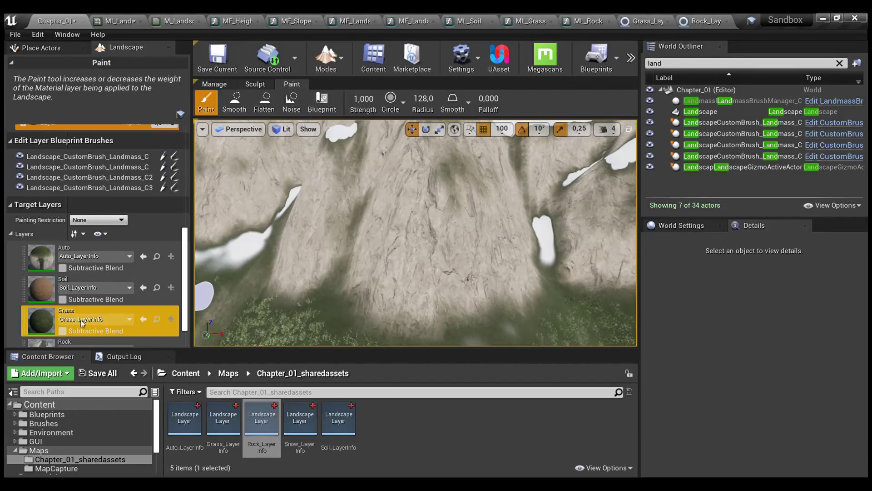
pyautogui.moveTo(432, 243)
pyautogui.mouseDown()
pyautogui.moveTo(452, 255)
pyautogui.moveTo(425, 271)
pyautogui.moveTo(456, 287)
pyautogui.moveTo(444, 310)
pyautogui.mouseUp()
pyautogui.moveTo(518, 292); pyautogui.dragTo(500, 291, button='right')
pyautogui.press('w')
pyautogui.press('s')
pyautogui.press('s')
pyautogui.press('w')
# Paint the Soil layer over the lower part of the painted grass patch and inspect the grass removal
pyautogui.click(47, 287)
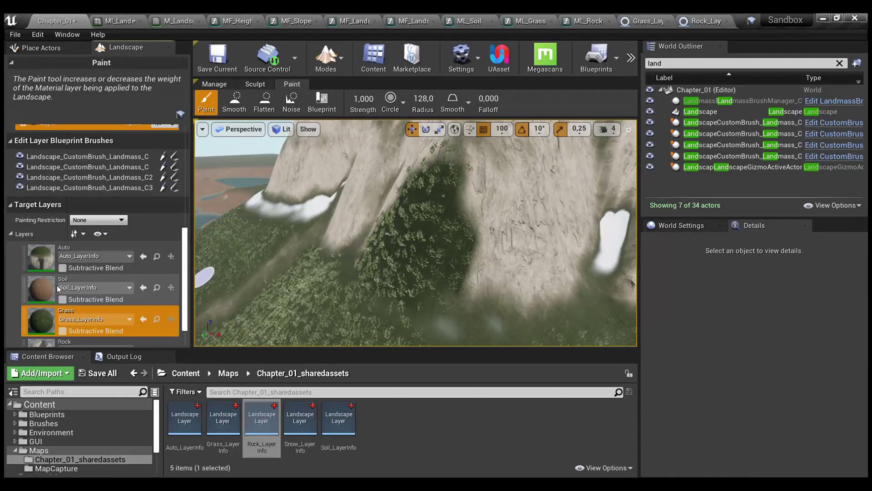
pyautogui.moveTo(409, 292); pyautogui.dragTo(423, 279)
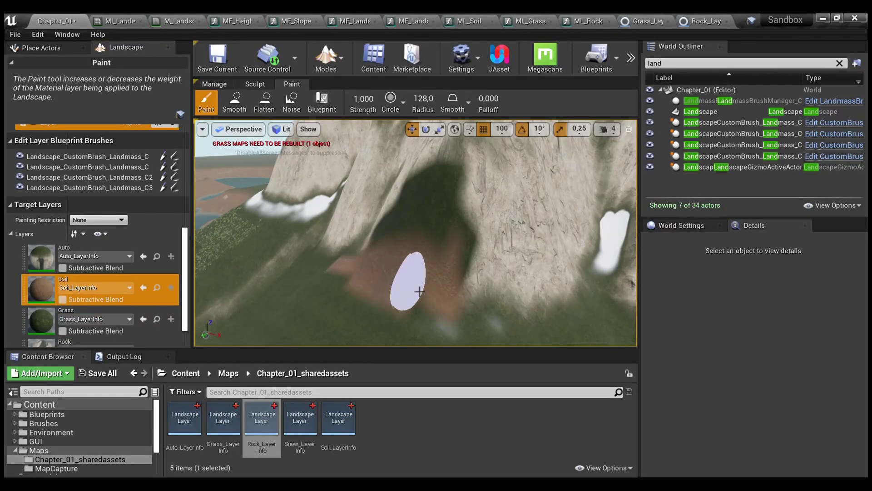
pyautogui.press('w')
pyautogui.moveTo(521, 292); pyautogui.dragTo(570, 303, button='right')
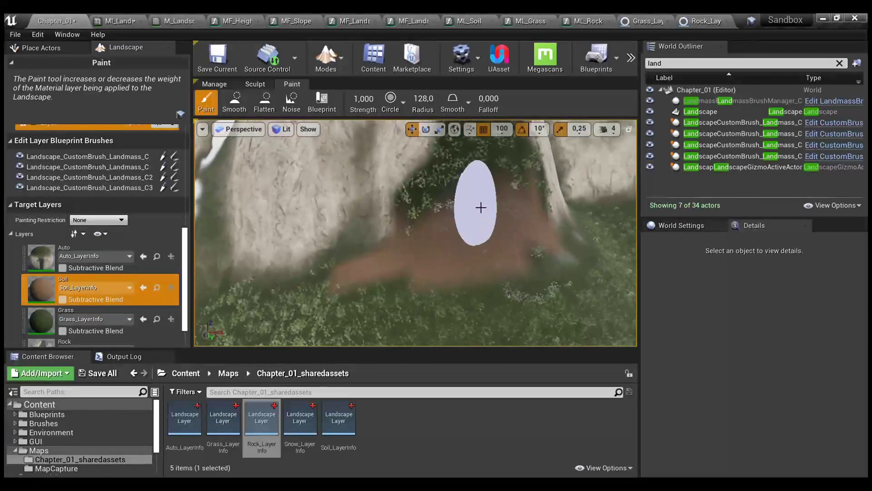
pyautogui.moveTo(534, 254)
pyautogui.mouseDown(button='right')
pyautogui.moveTo(552, 260)
pyautogui.moveTo(552, 284)
pyautogui.moveTo(562, 285)
pyautogui.mouseUp(button='right')
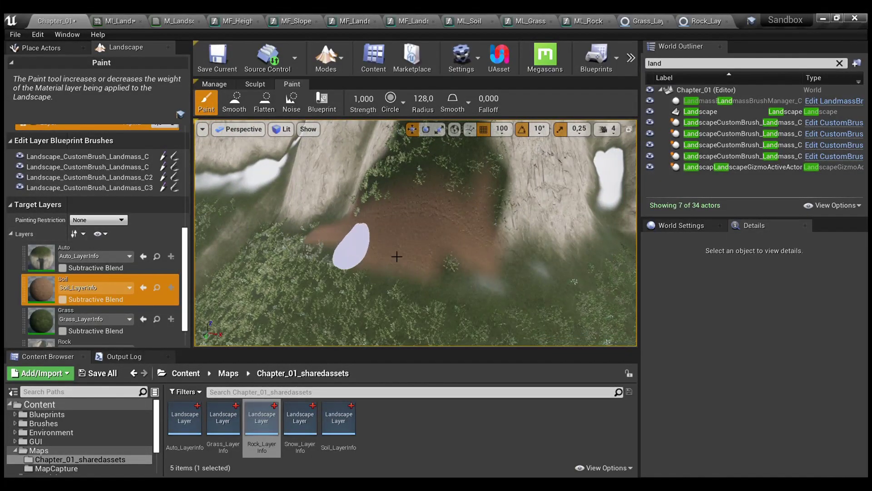
pyautogui.moveTo(411, 230); pyautogui.dragTo(428, 204, button='right')
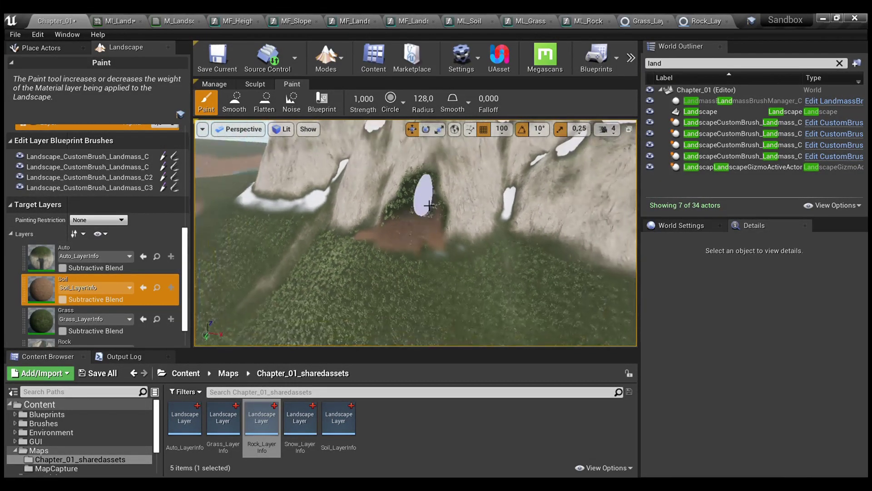
# Paint the Rock layer over the soil patch at the foot of the mountain
pyautogui.scroll(-2, 122, 295)
pyautogui.click(42, 317)
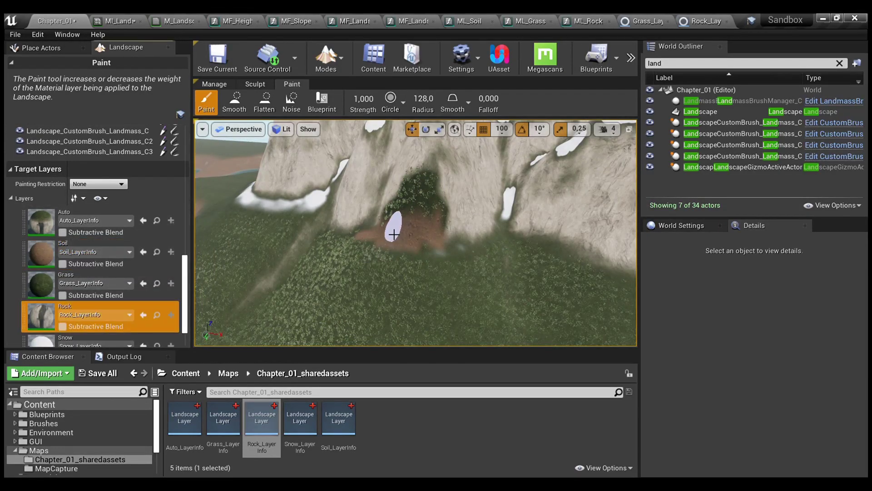
pyautogui.moveTo(399, 230); pyautogui.dragTo(400, 238)
pyautogui.press('w')
pyautogui.moveTo(463, 249)
pyautogui.mouseDown(button='right')
pyautogui.moveTo(447, 257)
pyautogui.moveTo(460, 238)
pyautogui.mouseUp(button='right')
pyautogui.press('s')
# Paint the Auto layer over the manually painted patches to restore the automatic blending at the mountain's base
pyautogui.click(38, 221)
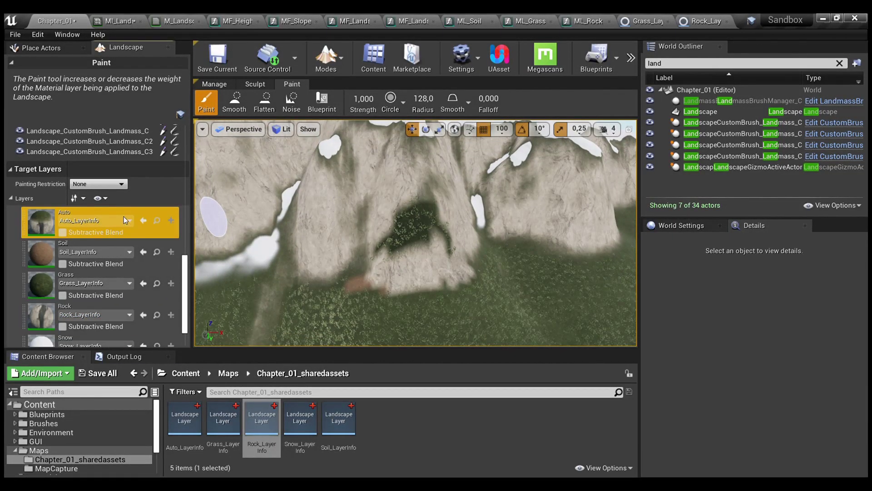
pyautogui.moveTo(430, 234); pyautogui.dragTo(399, 235)
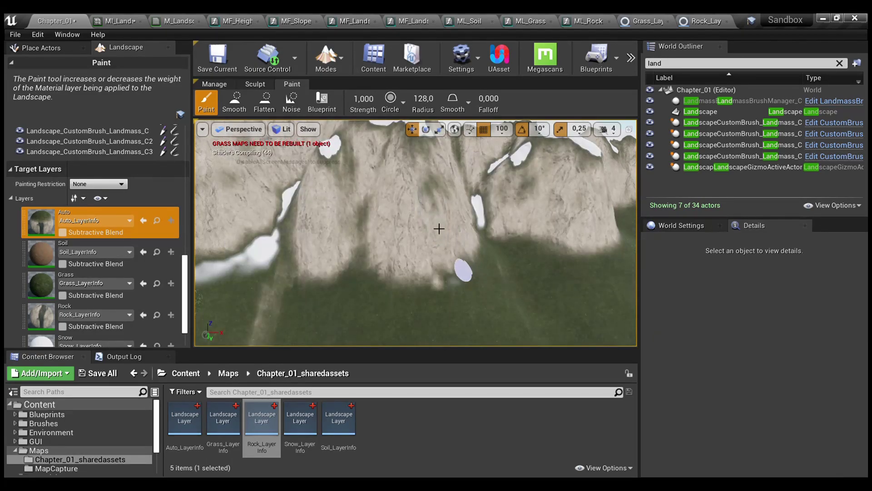
pyautogui.moveTo(453, 285)
pyautogui.mouseDown()
pyautogui.moveTo(418, 284)
pyautogui.moveTo(466, 284)
pyautogui.mouseUp()
pyautogui.moveTo(466, 284)
pyautogui.mouseDown(button='right')
pyautogui.moveTo(418, 283)
pyautogui.moveTo(439, 281)
pyautogui.mouseUp(button='right')
pyautogui.press('w')
pyautogui.moveTo(416, 233); pyautogui.dragTo(400, 247, button='right')
pyautogui.click(472, 227)
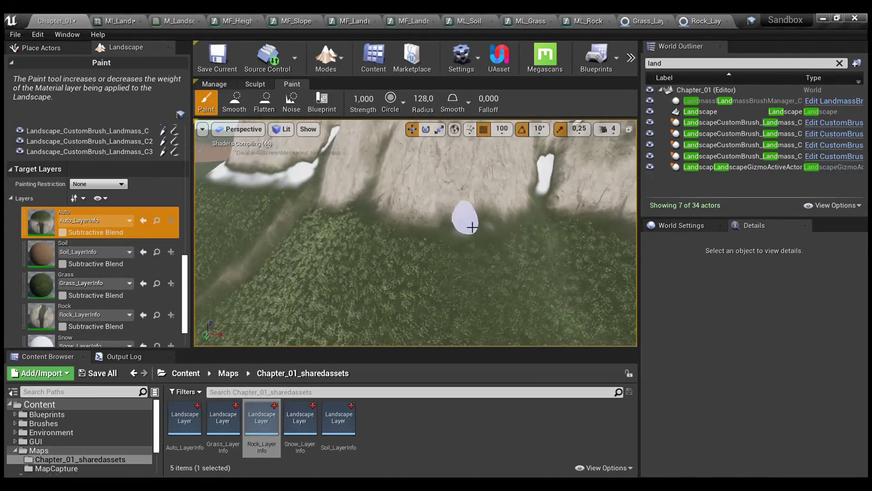
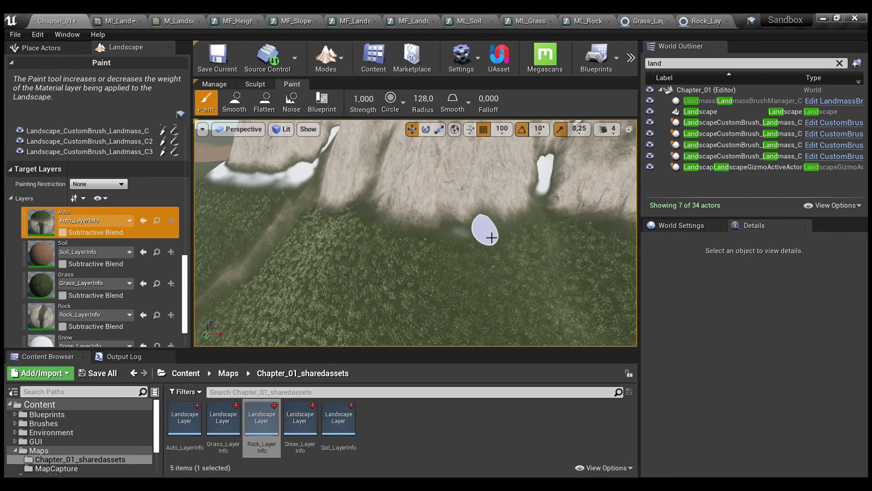
# Leave landscape editing and open the LGT_Grass_Auto grass type from the Environment/GrassType folder
pyautogui.moveTo(487, 238); pyautogui.dragTo(463, 266, button='right')
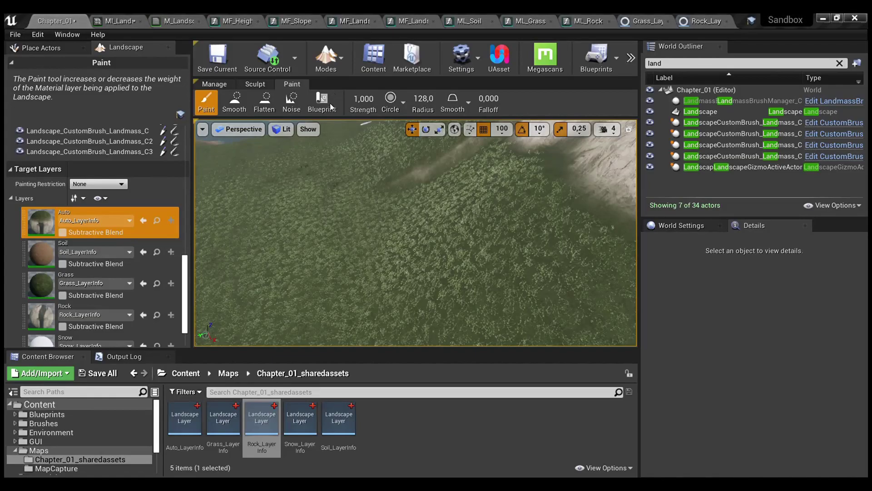
pyautogui.click(333, 97)
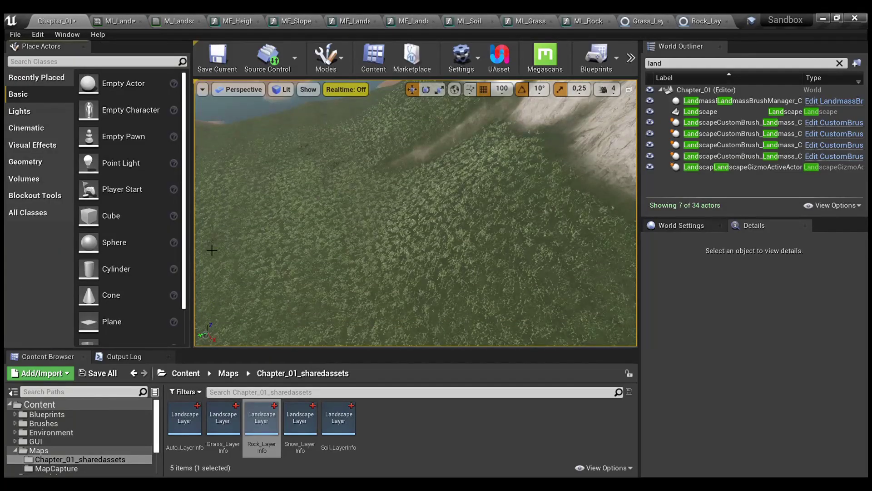
pyautogui.click(62, 435)
pyautogui.doubleClick(223, 418)
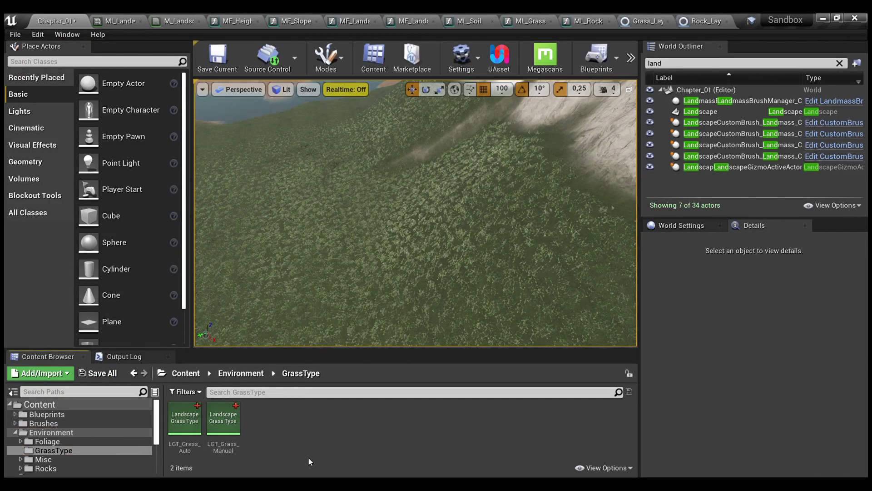
pyautogui.doubleClick(185, 419)
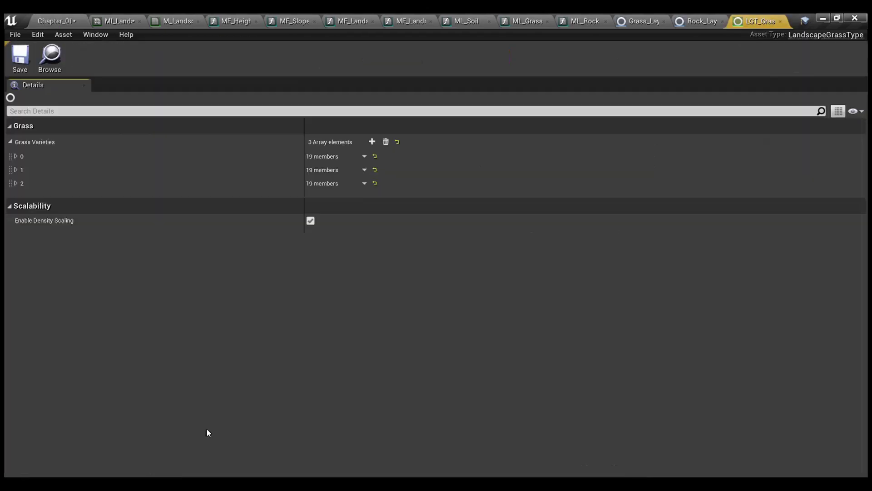
# Expand all Grass Varieties of LGT_Grass_Auto and review their mesh, density, cull distance and scale settings
pyautogui.click(10, 142)
pyautogui.keyDown('shift'); pyautogui.click(10, 143); pyautogui.keyUp('shift')
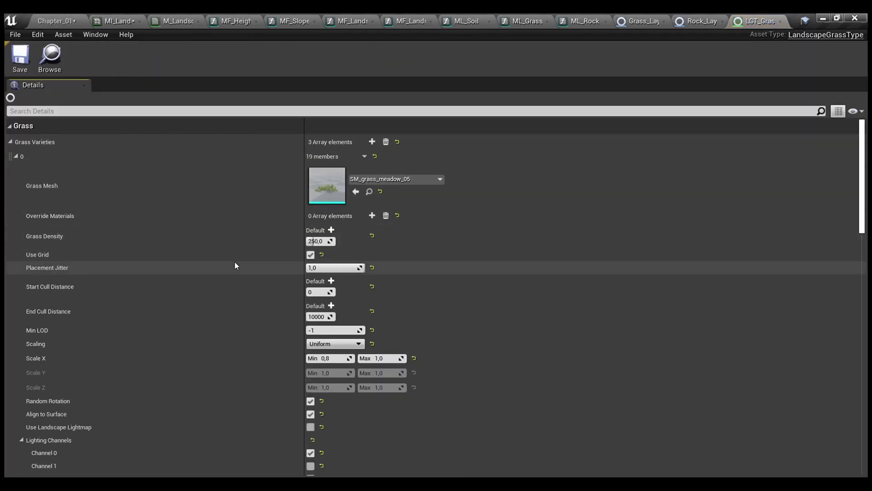
pyautogui.scroll(-4, 235, 261)
pyautogui.scroll(-5, 235, 268)
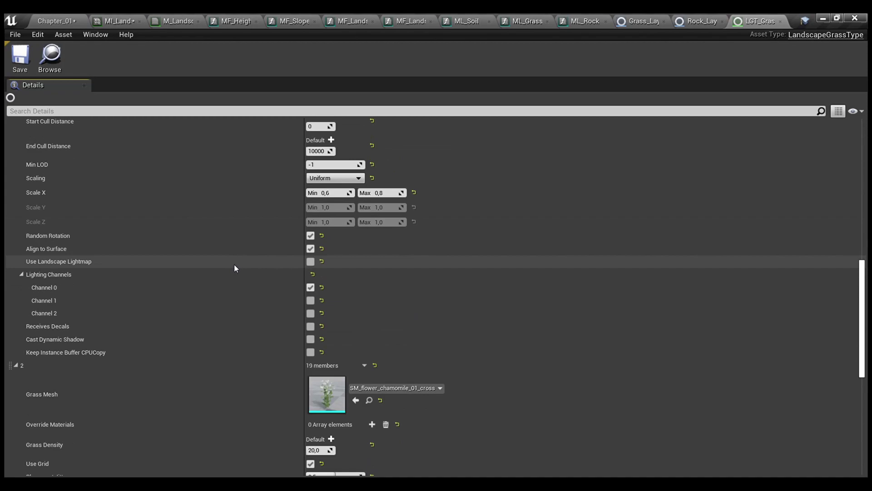
pyautogui.scroll(5, 233, 268)
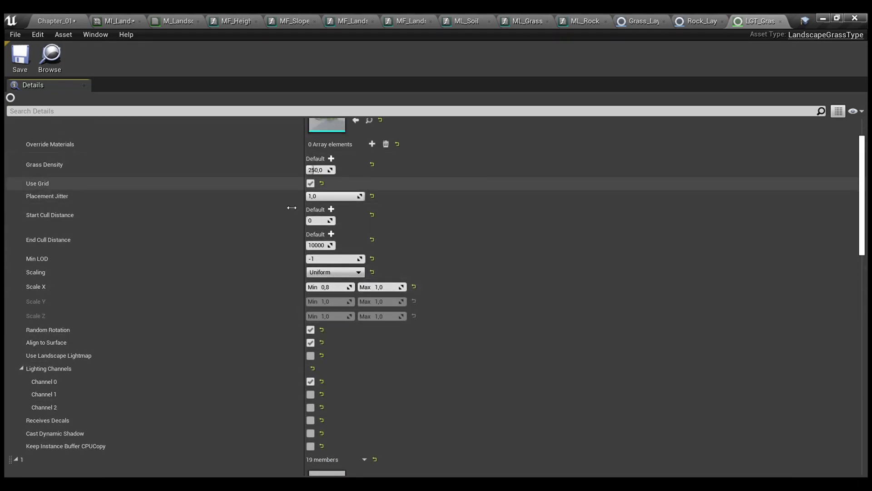
# Check the grass types assigned to Grass_Auto and Grass_Manual on the landscape material's grass output node
pyautogui.click(167, 21)
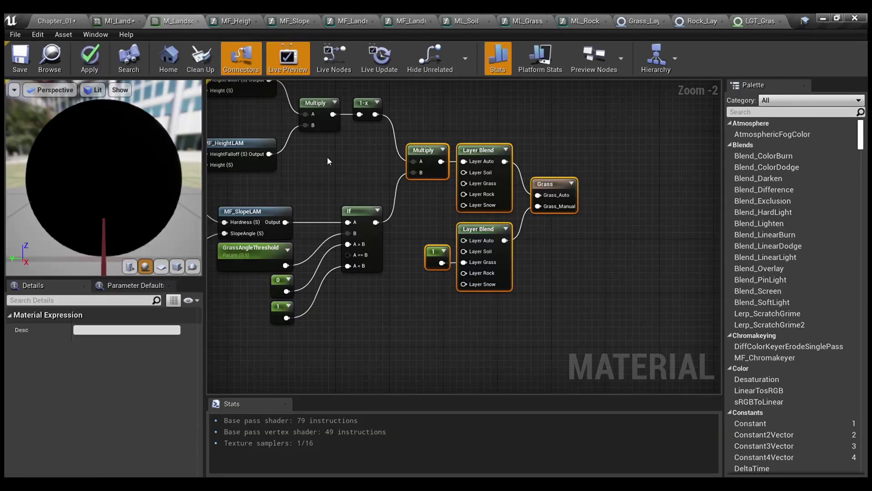
pyautogui.click(458, 129)
pyautogui.click(548, 183)
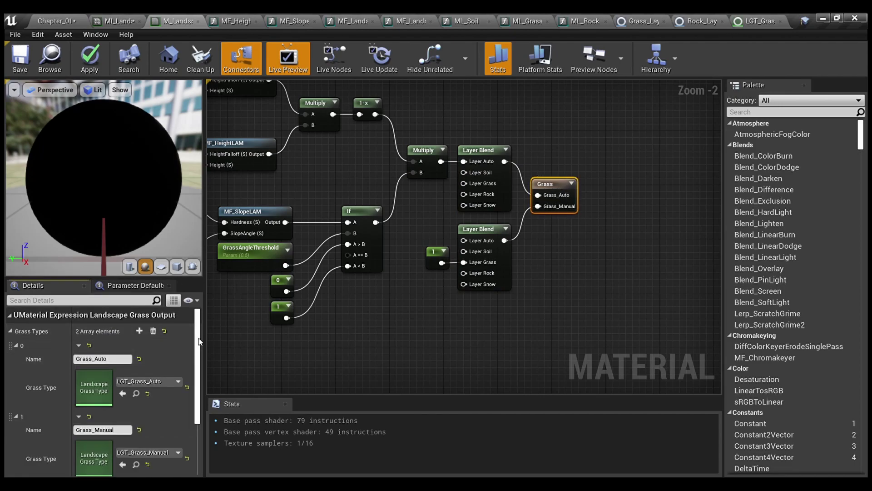
pyautogui.scroll(-2, 201, 363)
pyautogui.scroll(-1, 200, 364)
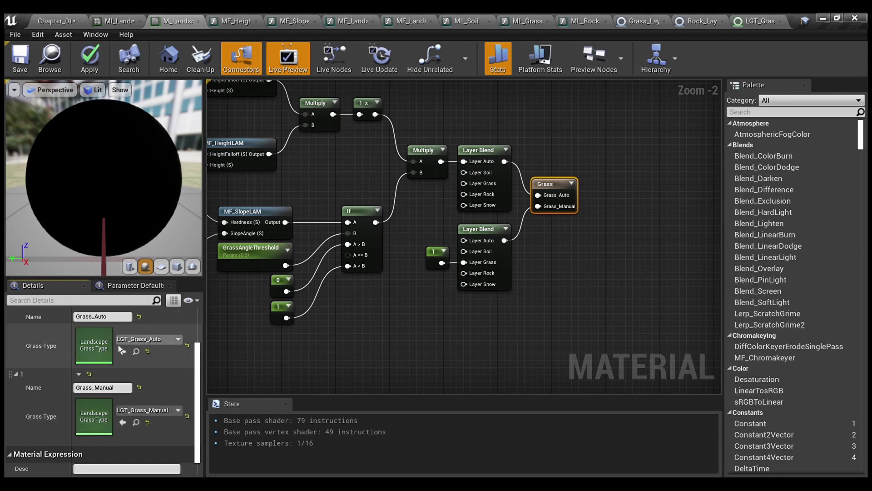
# Return to the Chapter_01 level and look over the grass coverage across the terrain
pyautogui.click(67, 18)
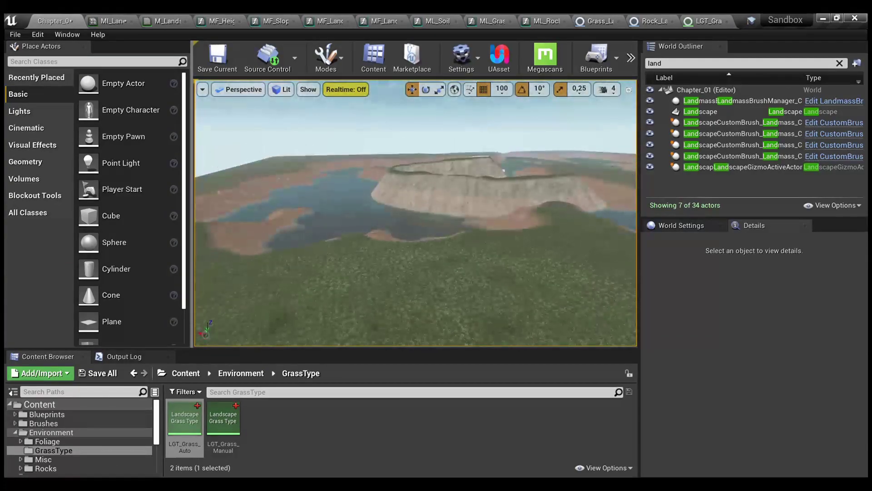
pyautogui.moveTo(417, 260); pyautogui.dragTo(463, 221, button='right')
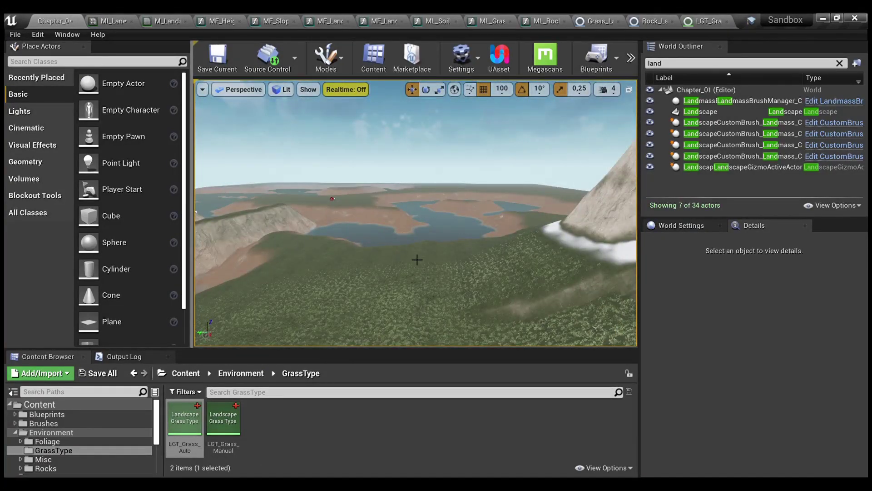